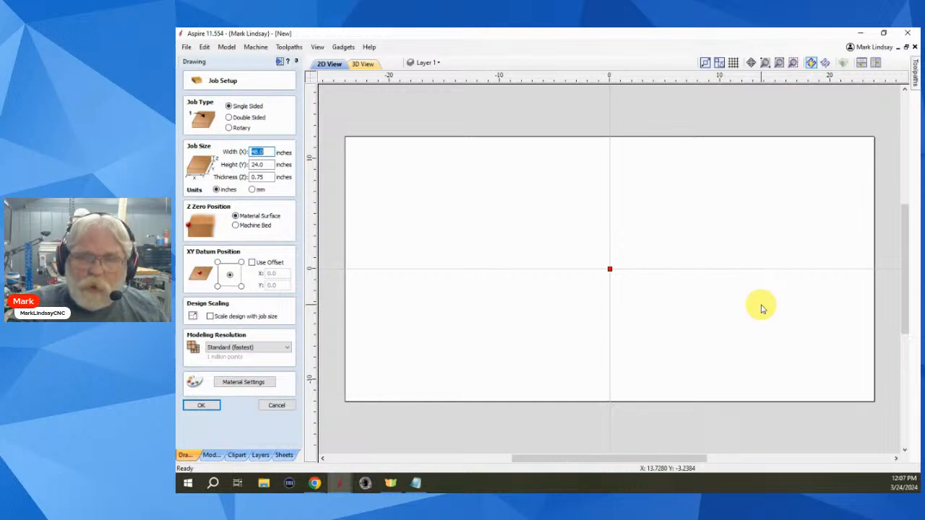
# Close the job setup and start a vector texture with a 0 degree angle and a maximum line spacing of 2 inches.
pyautogui.click(279, 405)
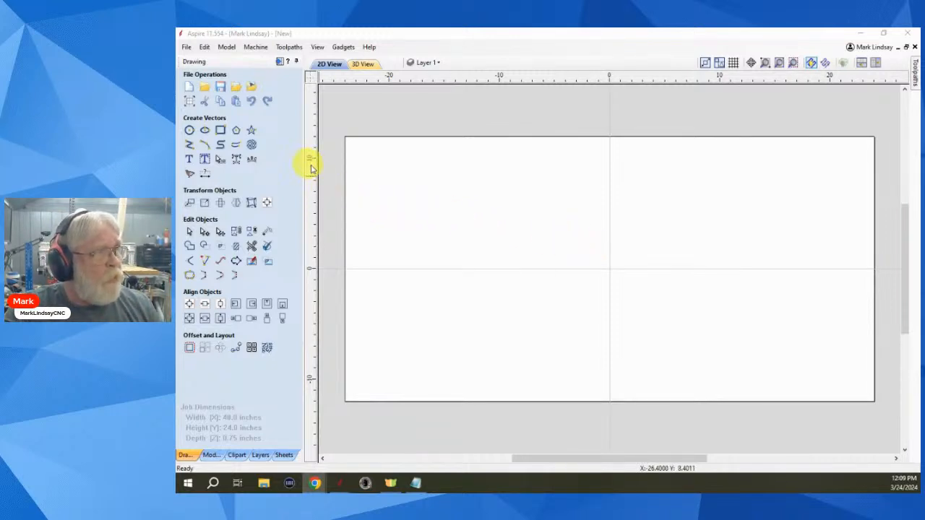
pyautogui.click(251, 148)
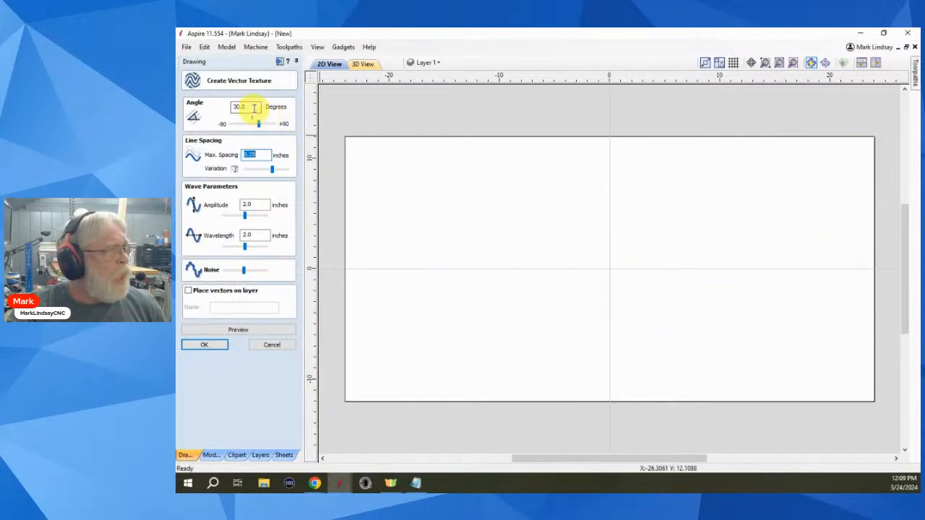
pyautogui.moveTo(248, 107); pyautogui.dragTo(219, 108)
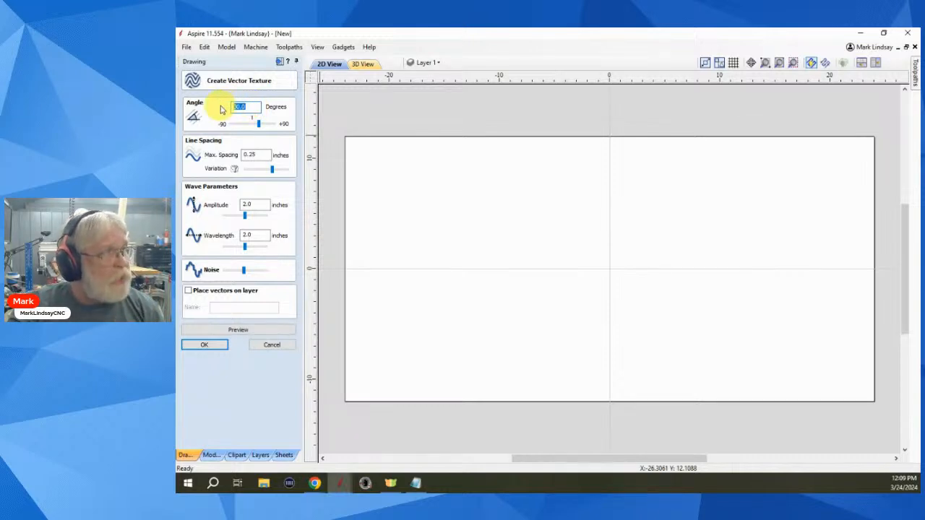
pyautogui.write('0')
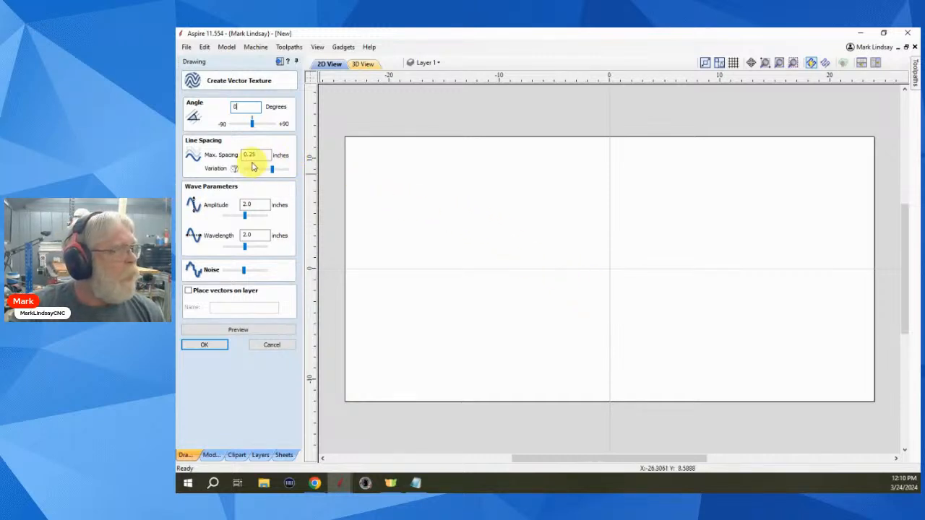
pyautogui.moveTo(257, 155); pyautogui.dragTo(243, 155)
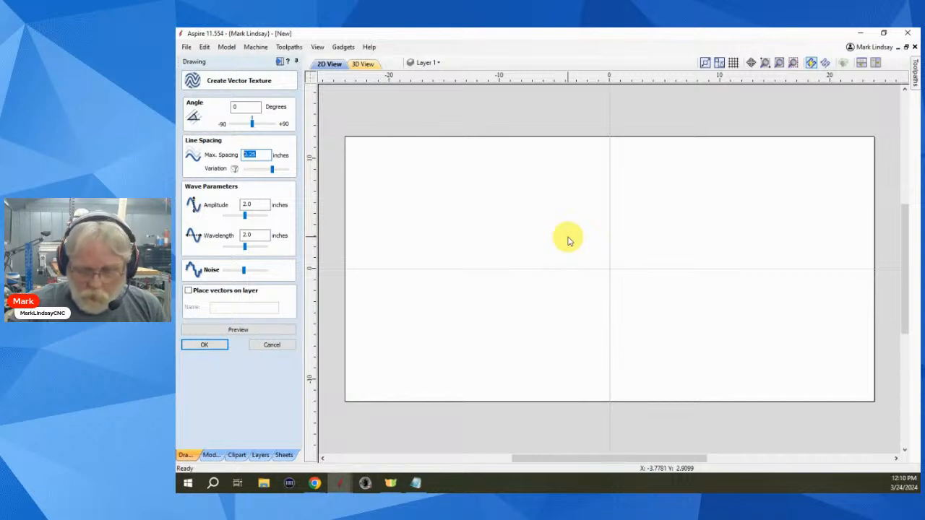
pyautogui.write('2')
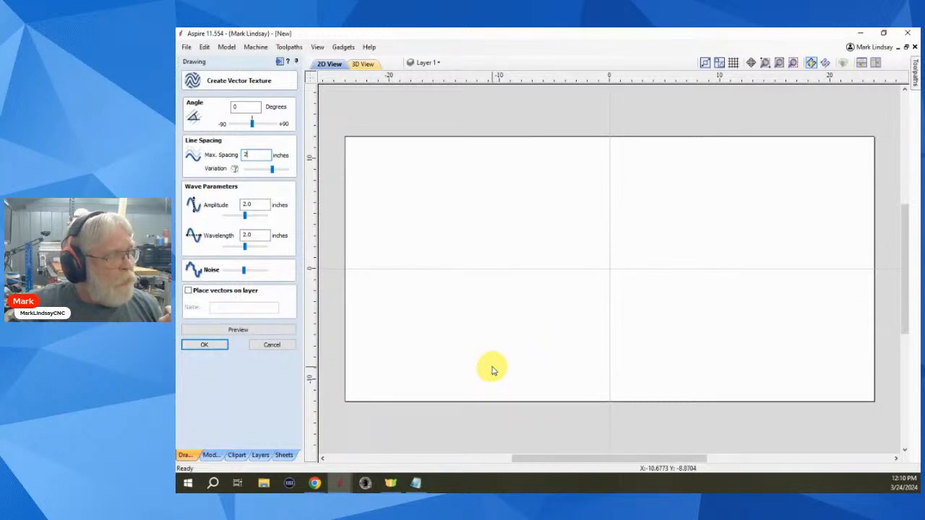
# Try different line spacing variations for the texture and set the variation to its minimum.
pyautogui.moveTo(274, 172); pyautogui.dragTo(241, 174)
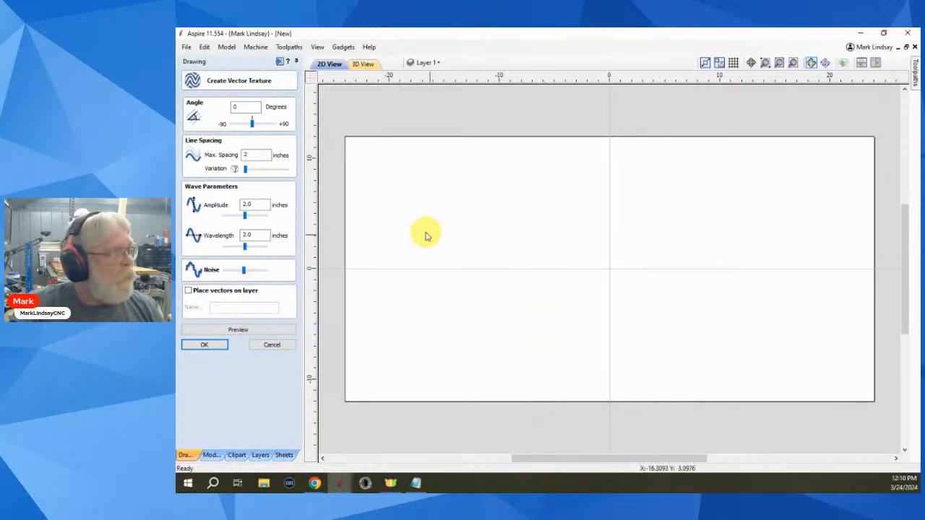
pyautogui.moveTo(246, 172); pyautogui.dragTo(269, 173)
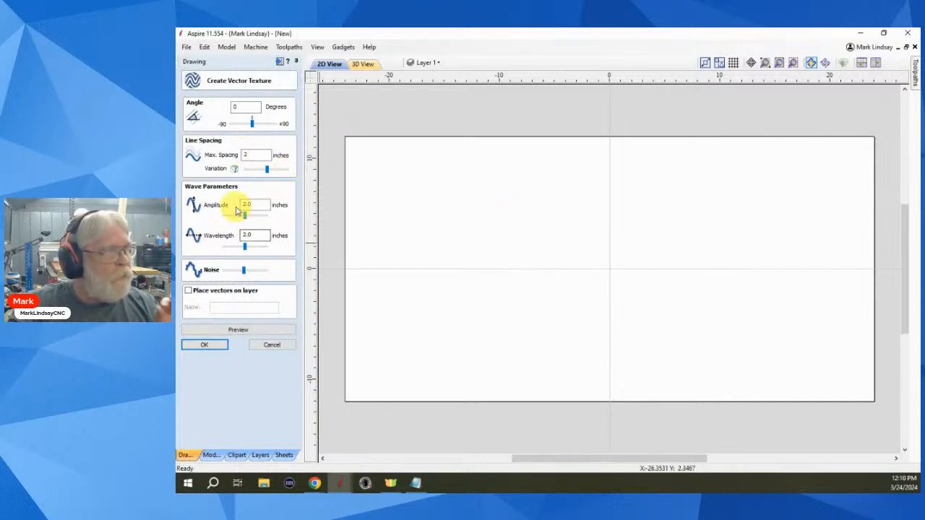
pyautogui.moveTo(267, 170)
pyautogui.mouseDown()
pyautogui.moveTo(253, 175)
pyautogui.moveTo(281, 172)
pyautogui.mouseUp()
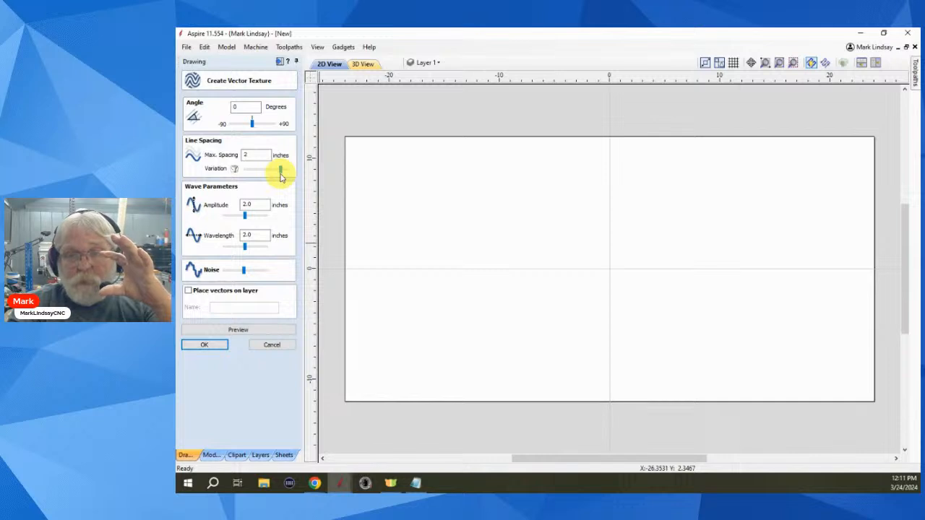
pyautogui.moveTo(281, 173); pyautogui.dragTo(246, 174)
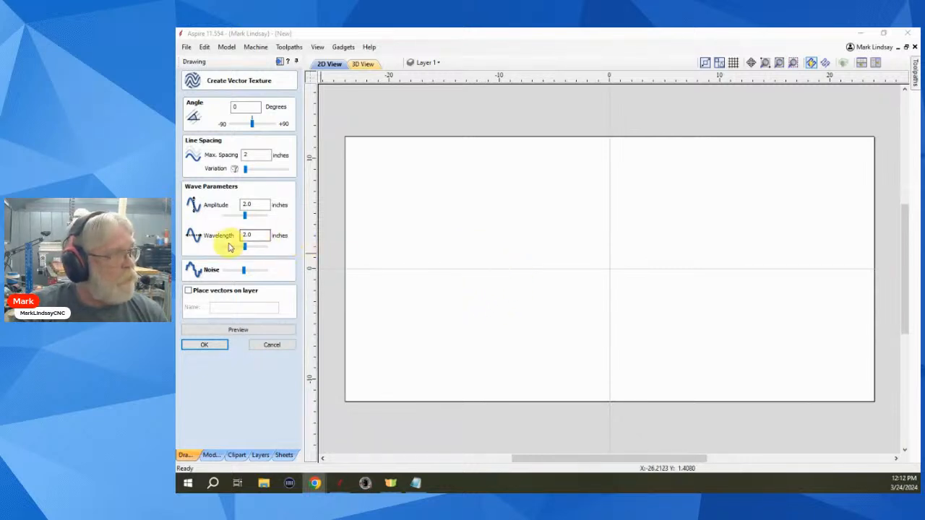
# Set the wavelength to 8 inches and the noise to its minimum, and preview the wave texture.
pyautogui.click(253, 236)
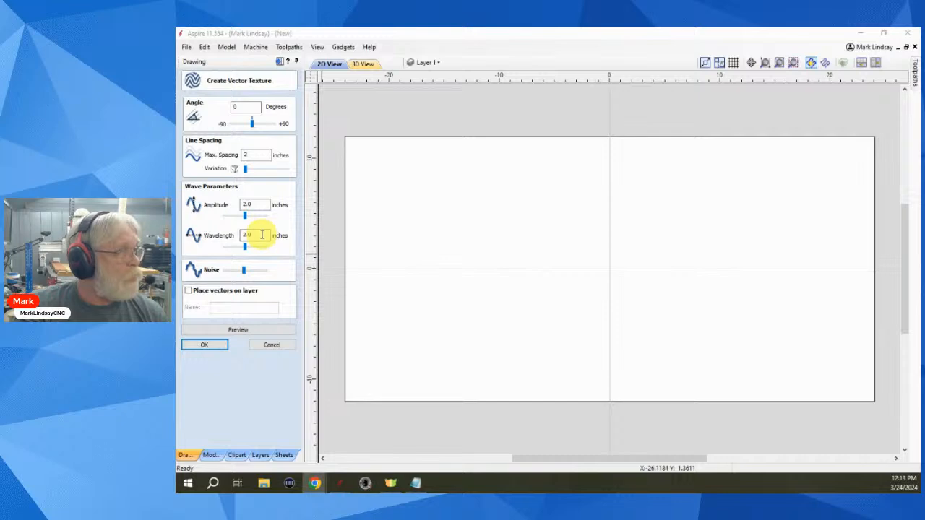
pyautogui.moveTo(258, 237); pyautogui.dragTo(244, 237)
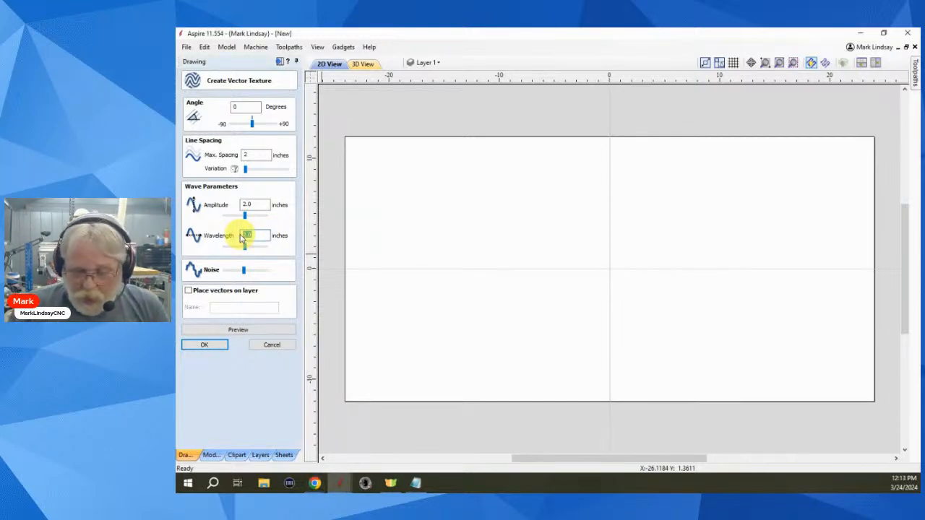
pyautogui.write('8')
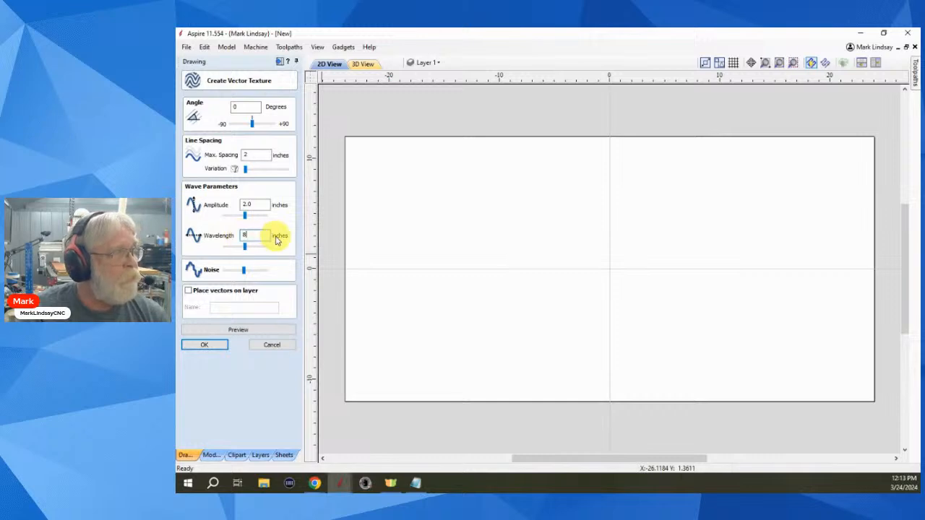
pyautogui.click(245, 272)
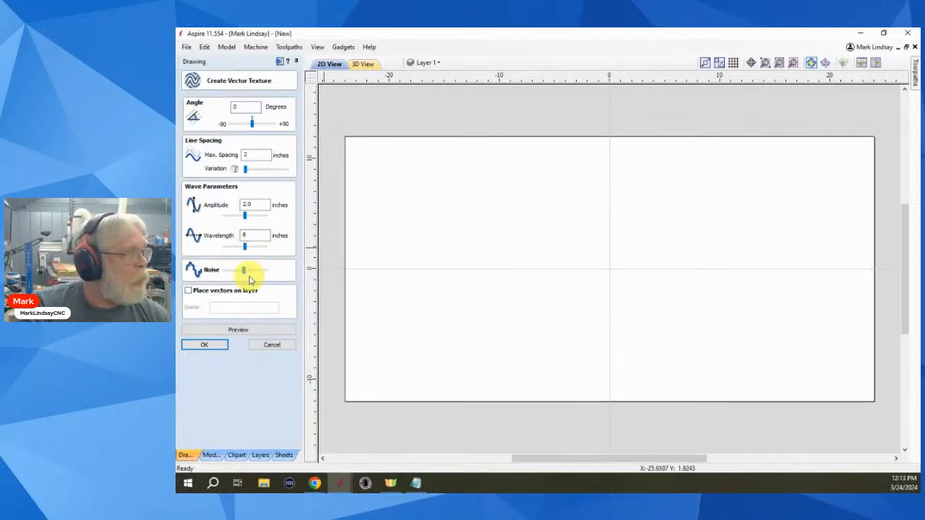
pyautogui.moveTo(243, 270); pyautogui.dragTo(220, 280)
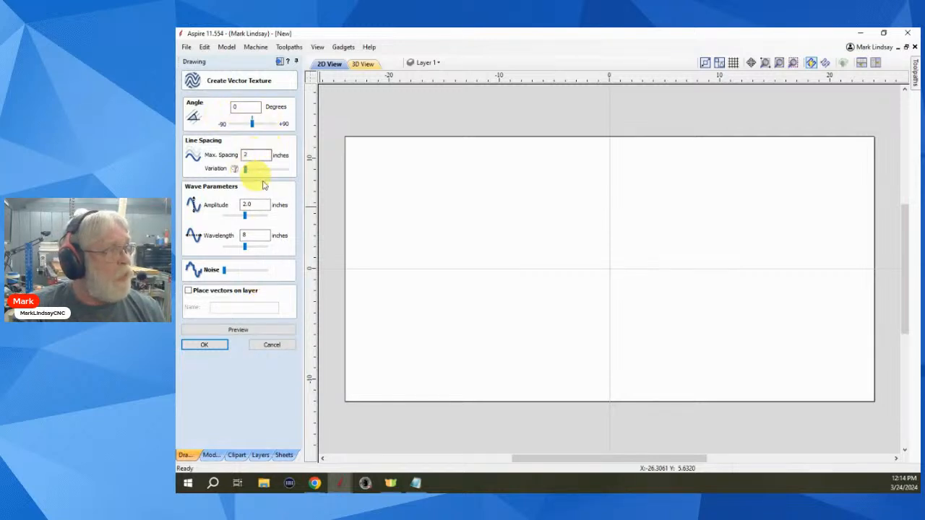
pyautogui.click(237, 332)
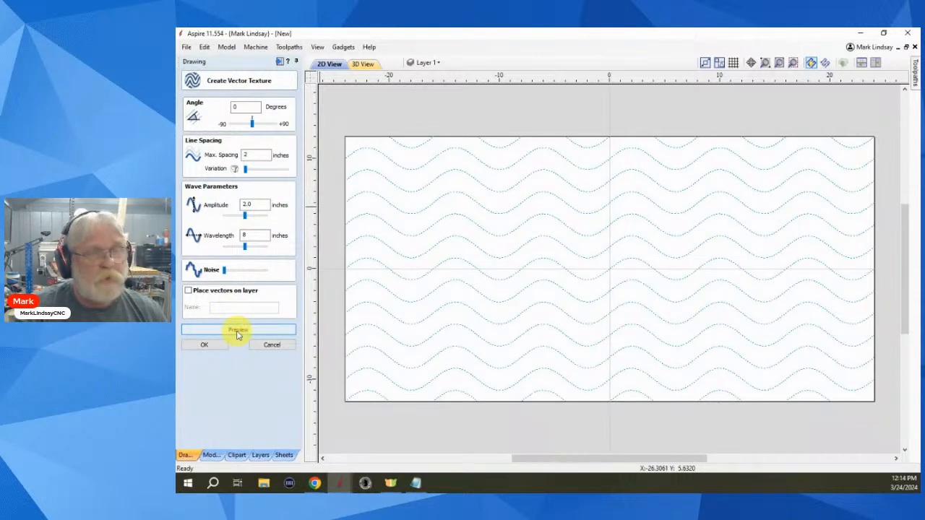
pyautogui.scroll(1, 548, 283)
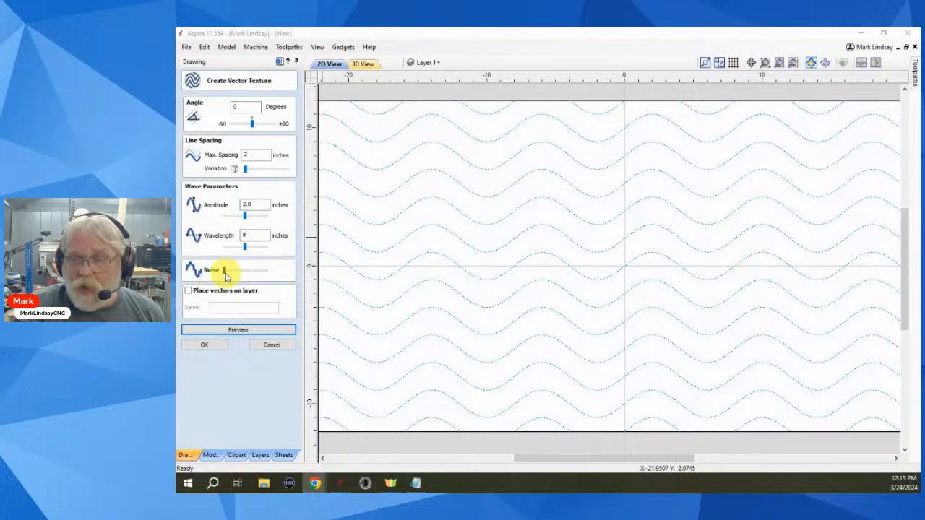
# Preview the wave texture with medium noise, and preview it again with the noise returned to its minimum.
pyautogui.moveTo(226, 275); pyautogui.dragTo(246, 275)
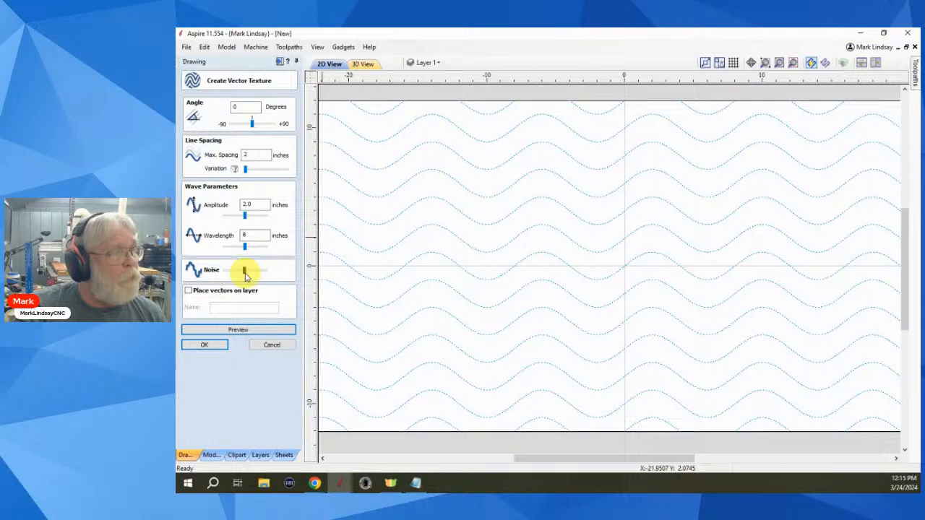
pyautogui.click(243, 330)
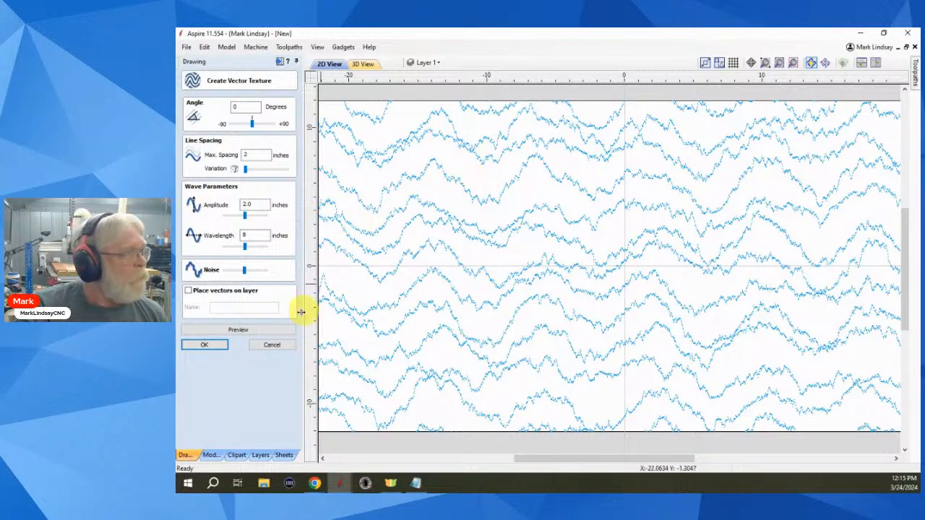
pyautogui.moveTo(244, 271); pyautogui.dragTo(224, 270)
pyautogui.click(239, 330)
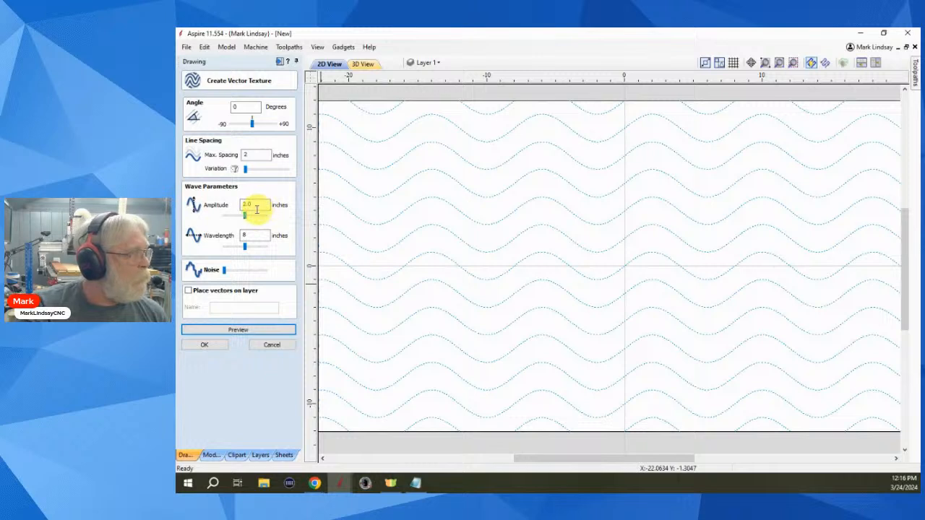
# Set the maximum line spacing to 1 inch and preview the waves without noise, with moderate noise, and again without noise.
pyautogui.doubleClick(249, 154)
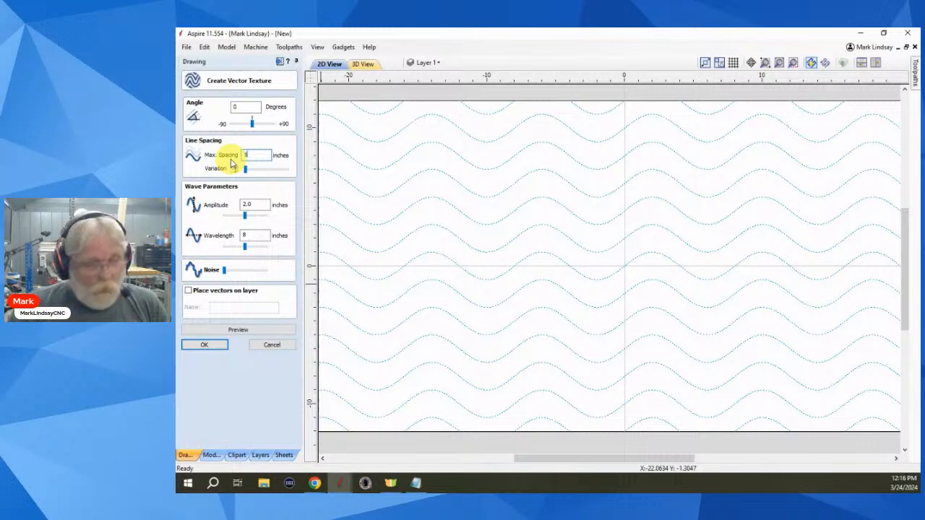
pyautogui.click(239, 331)
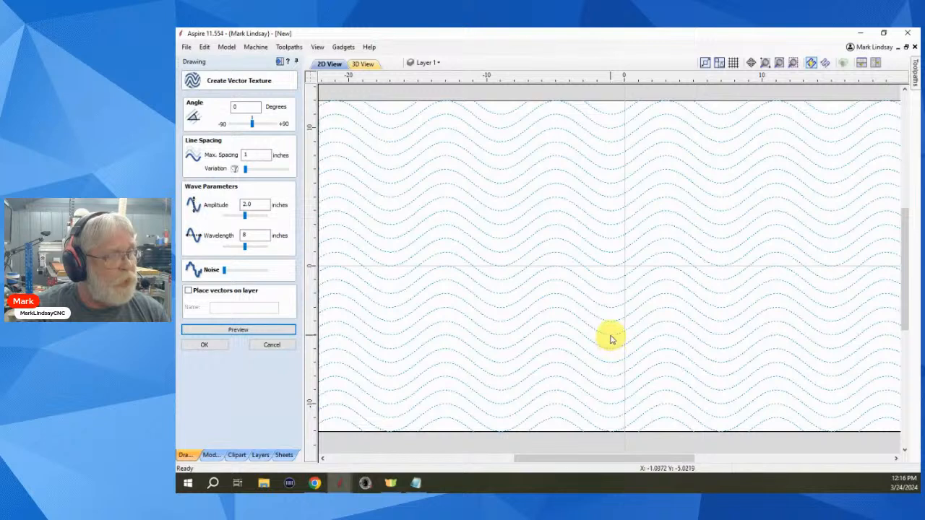
pyautogui.click(224, 271)
pyautogui.moveTo(224, 270); pyautogui.dragTo(241, 270)
pyautogui.click(242, 330)
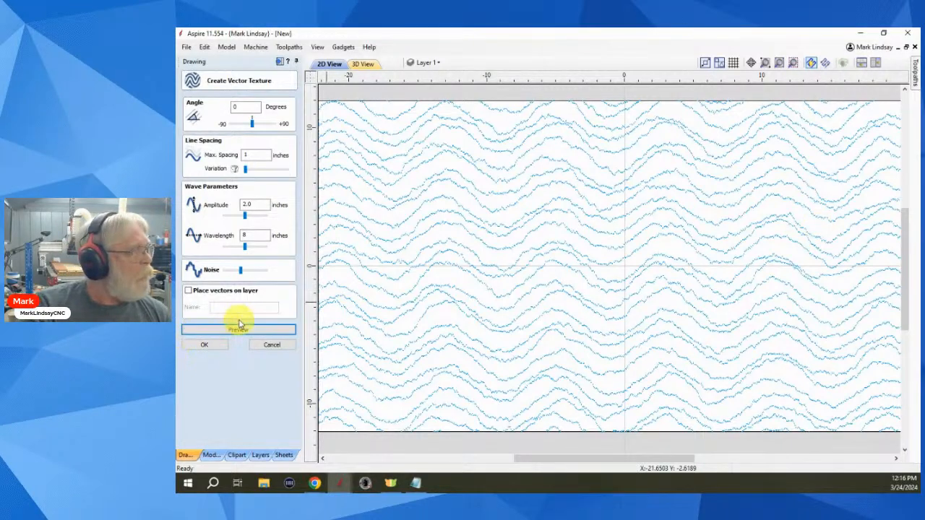
pyautogui.moveTo(240, 270); pyautogui.dragTo(223, 275)
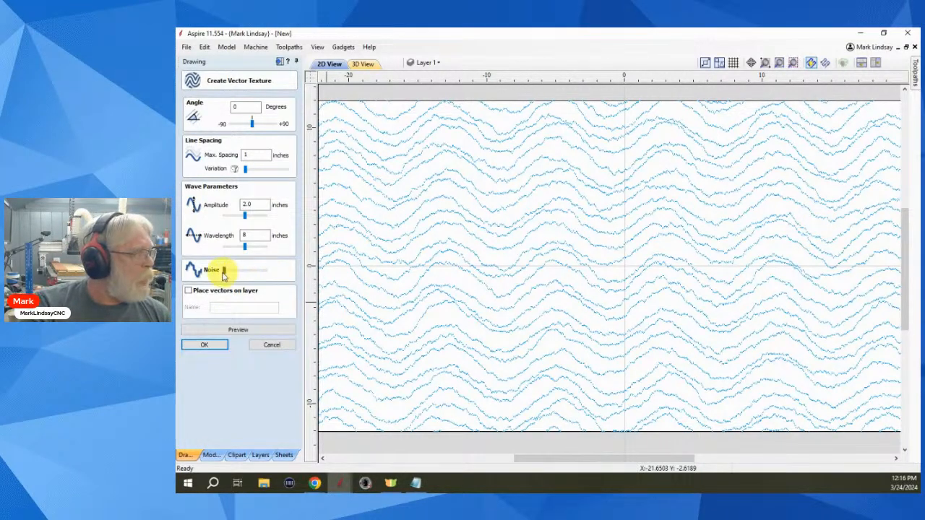
pyautogui.click(237, 331)
pyautogui.click(239, 331)
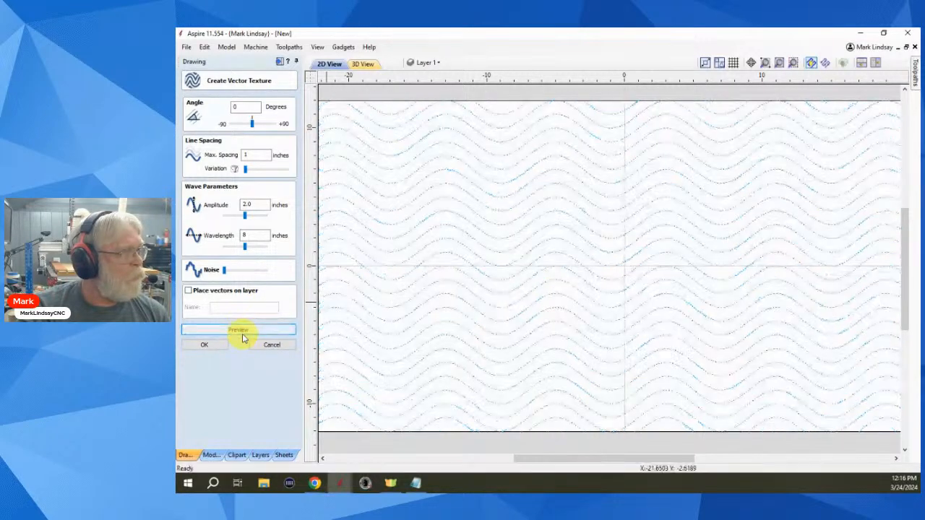
# Set the wave amplitude to 3.5 inches and the wavelength to 6 inches, previewing the texture after each change.
pyautogui.doubleClick(252, 205)
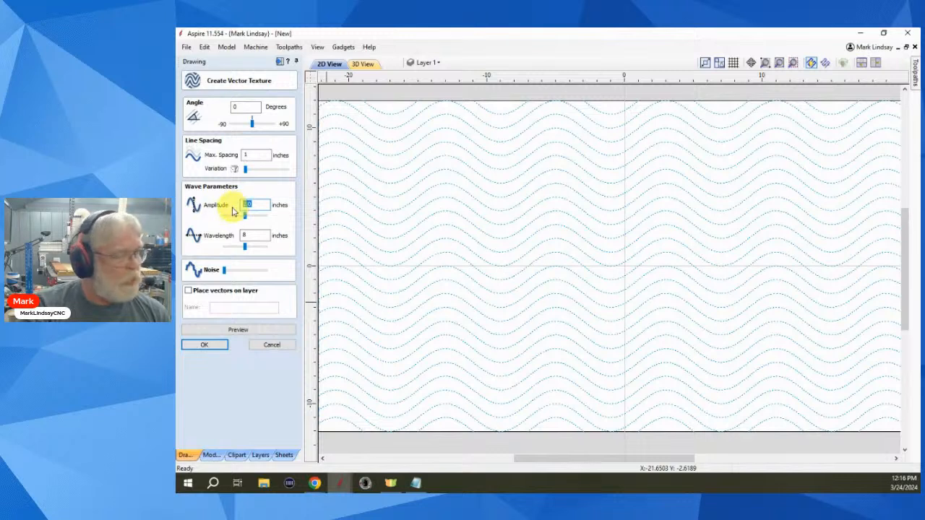
pyautogui.write('1.5')
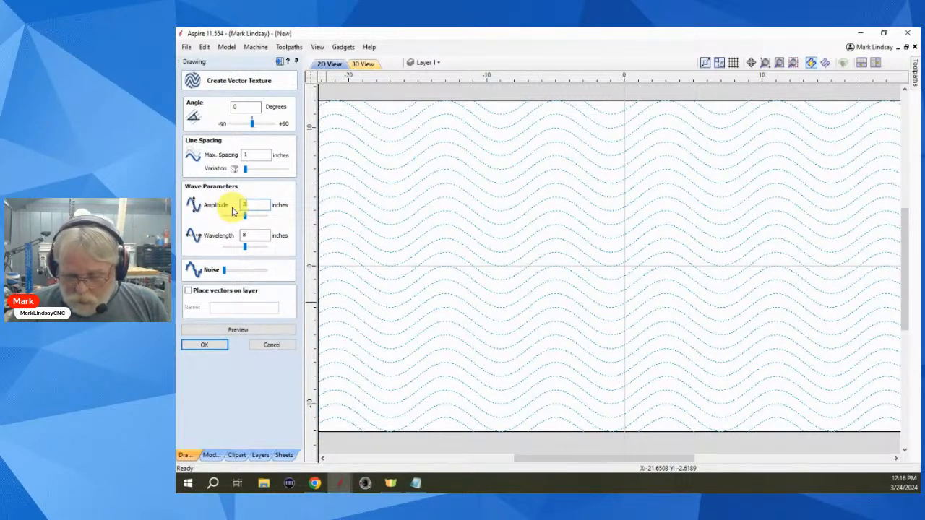
pyautogui.click(242, 332)
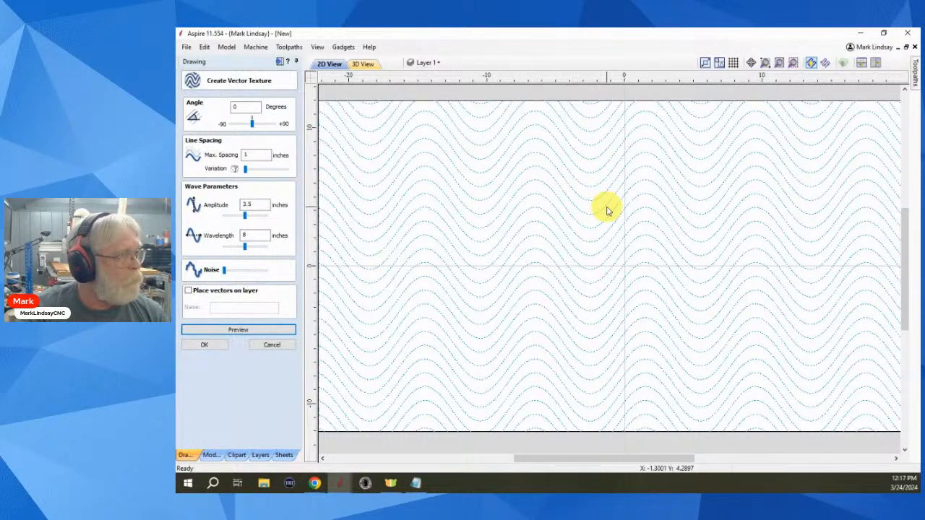
pyautogui.doubleClick(248, 236)
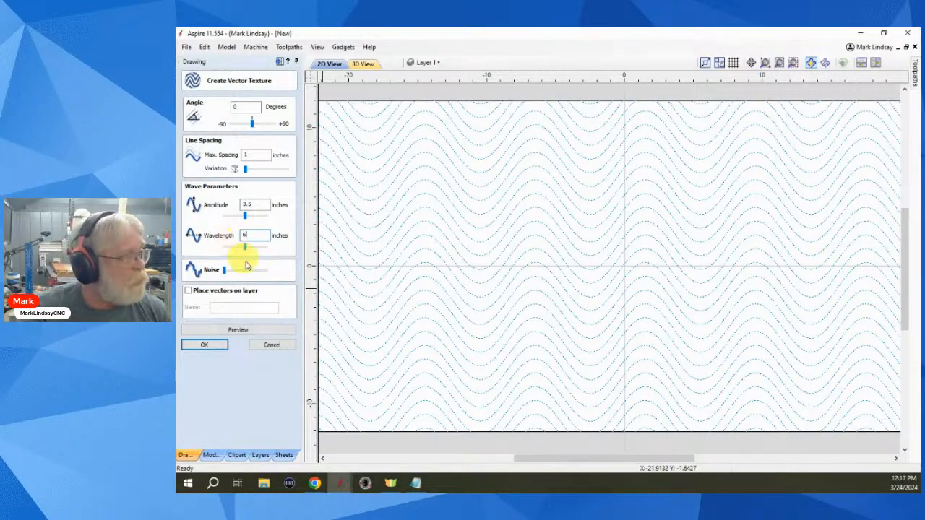
pyautogui.click(247, 331)
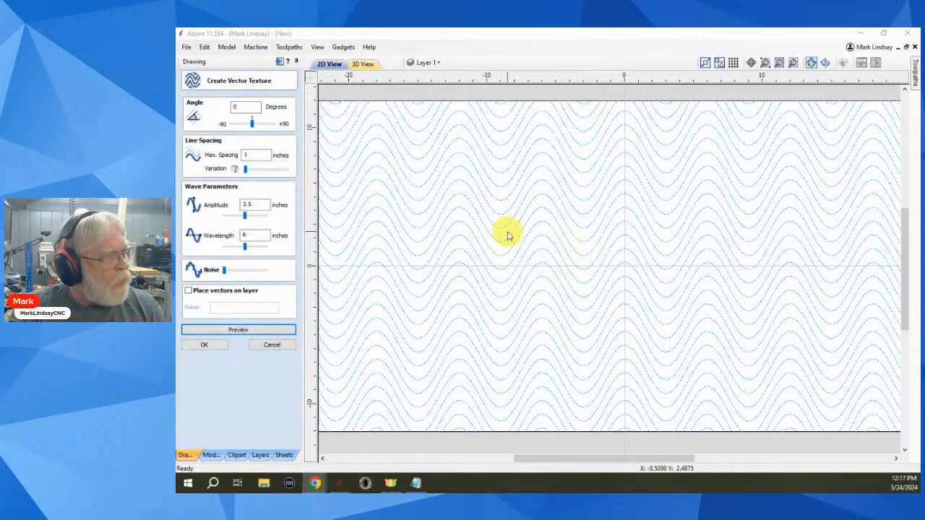
# Create the vector texture with 2-inch maximum line spacing, 2-inch amplitude and 6-inch wavelength, previewing it before accepting.
pyautogui.moveTo(256, 157); pyautogui.dragTo(238, 156)
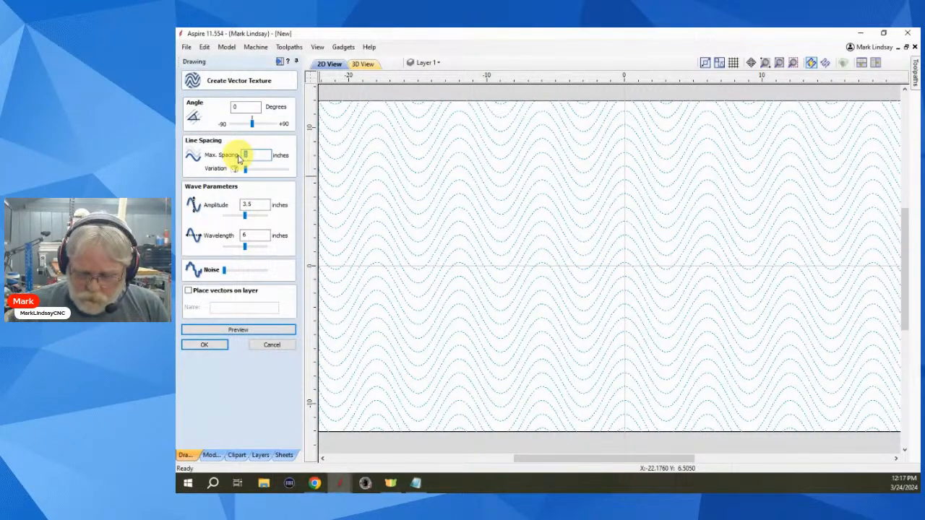
pyautogui.write('2')
pyautogui.doubleClick(252, 204)
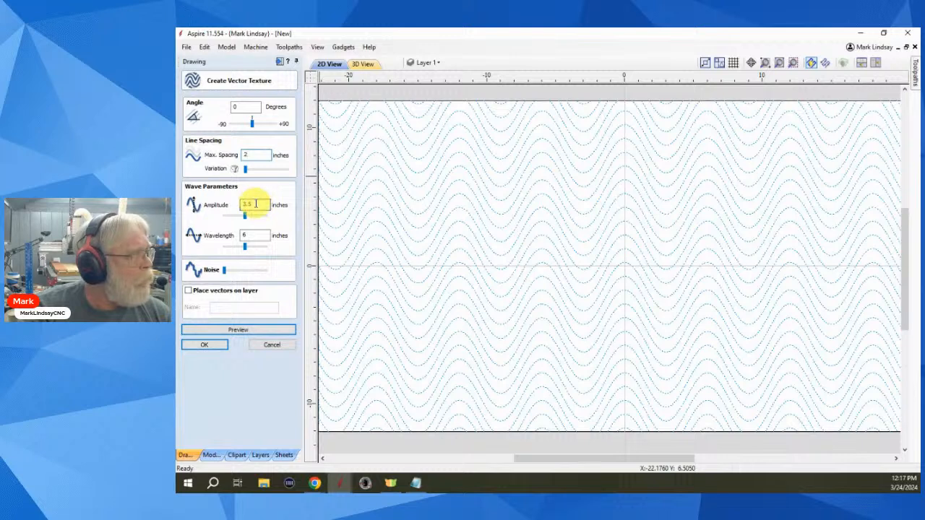
pyautogui.moveTo(255, 204); pyautogui.dragTo(228, 205)
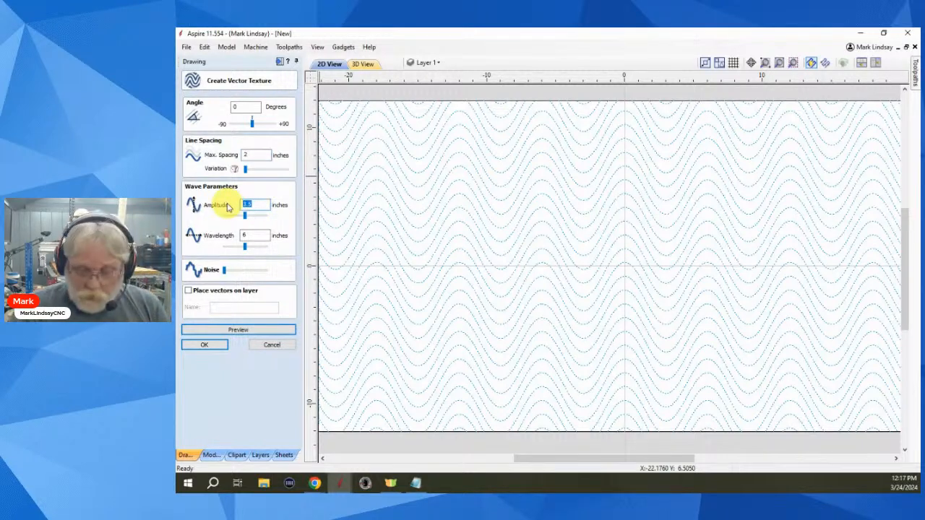
pyautogui.write('2')
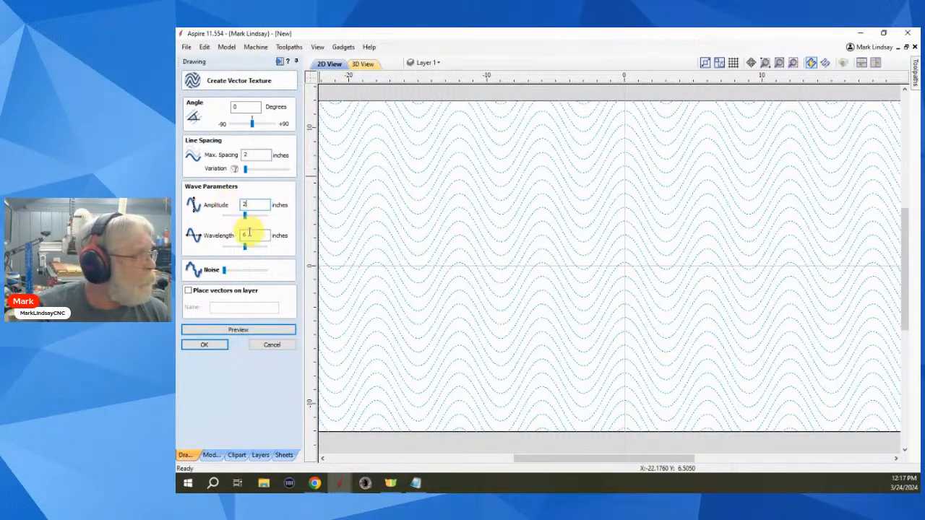
pyautogui.moveTo(248, 234); pyautogui.dragTo(224, 235)
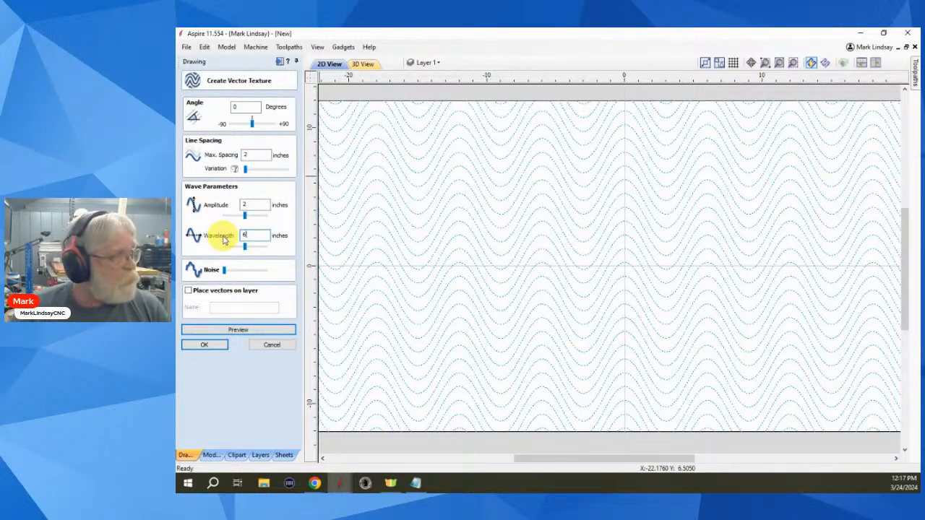
pyautogui.click(238, 330)
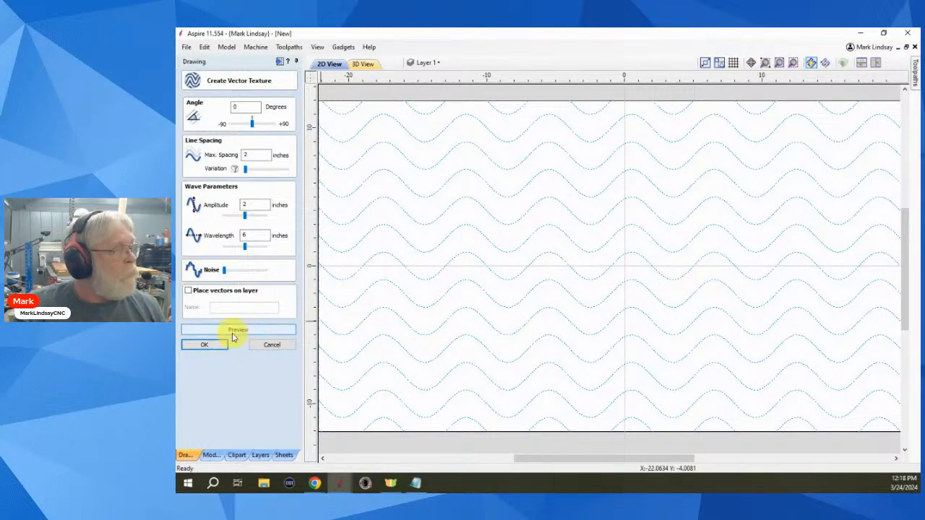
pyautogui.click(210, 345)
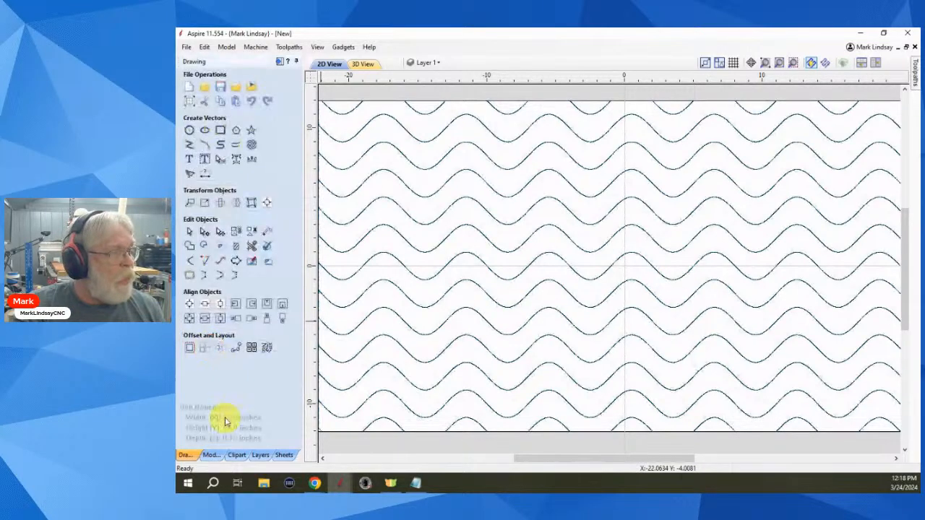
# Select the wave vectors and start a 2D Profile toolpath with a cut depth of 0.5 inches.
pyautogui.scroll(-2, 611, 321)
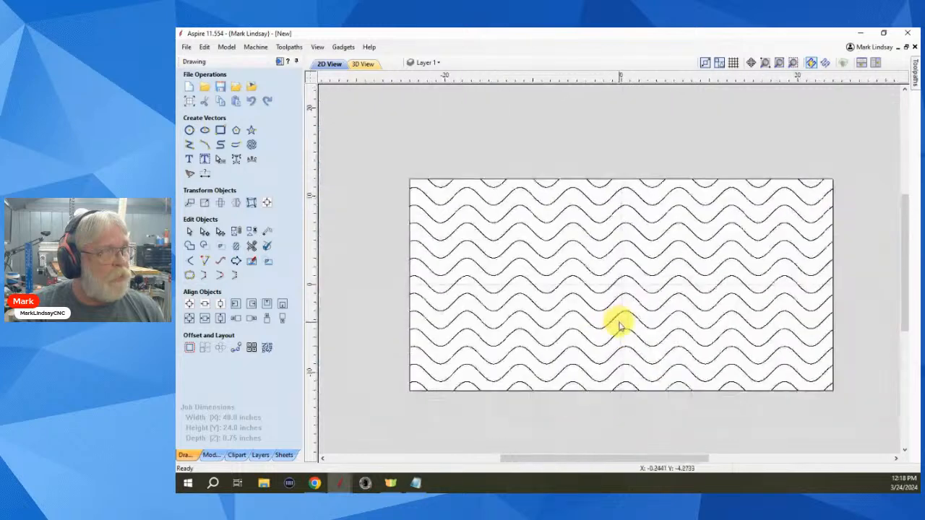
pyautogui.click(650, 264)
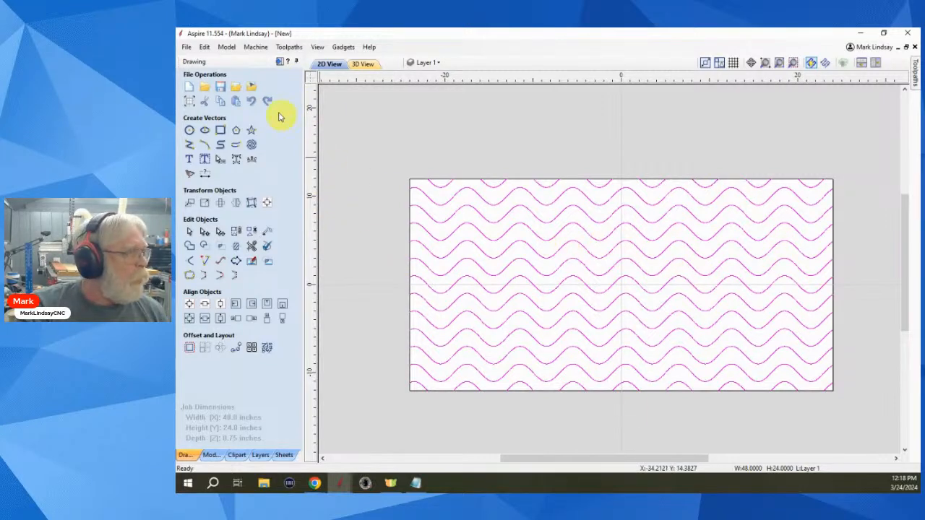
pyautogui.click(280, 61)
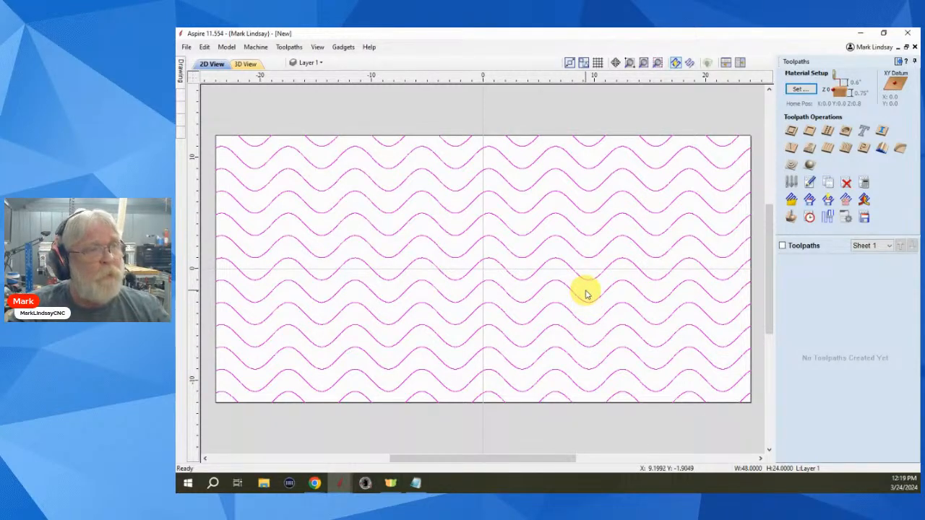
pyautogui.click(792, 133)
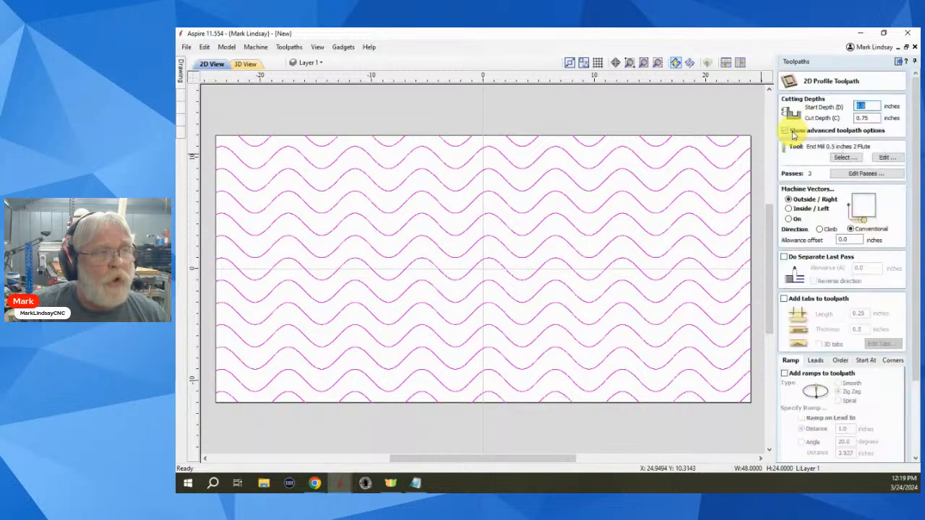
pyautogui.click(793, 132)
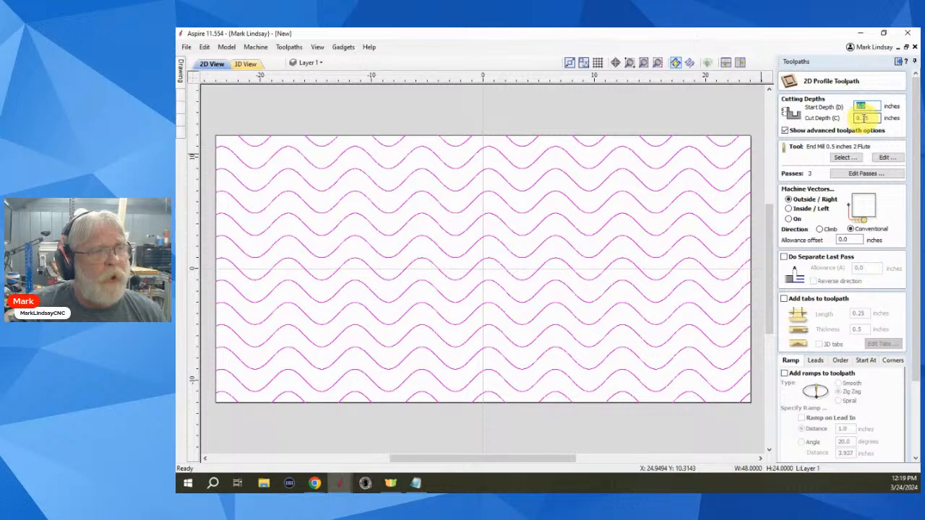
pyautogui.doubleClick(868, 118)
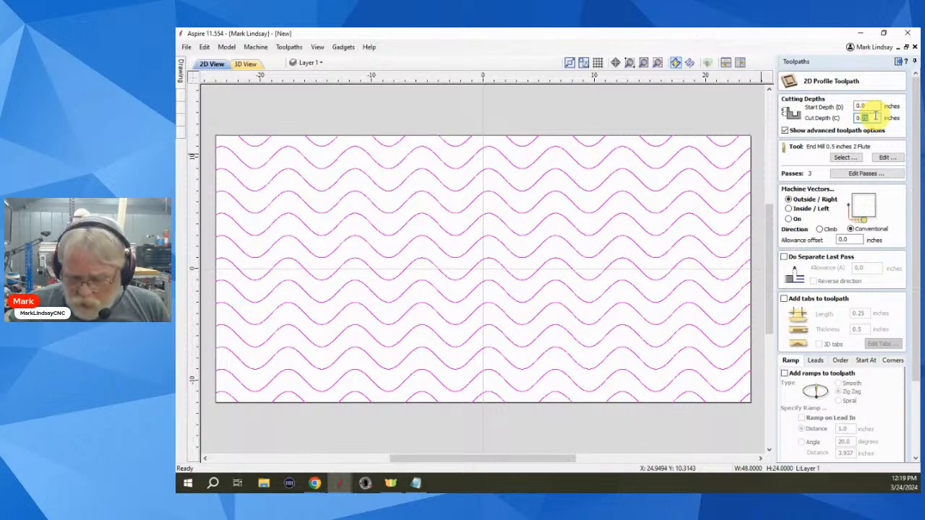
pyautogui.write('0.5')
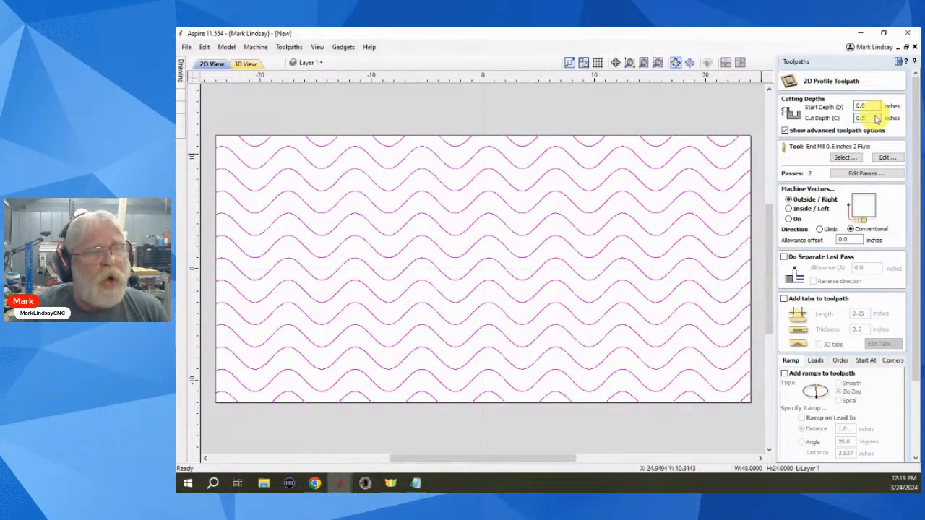
# Choose the V-Bit 90 Degree 0.5625 inches from the tool database for the profile toolpath.
pyautogui.click(844, 158)
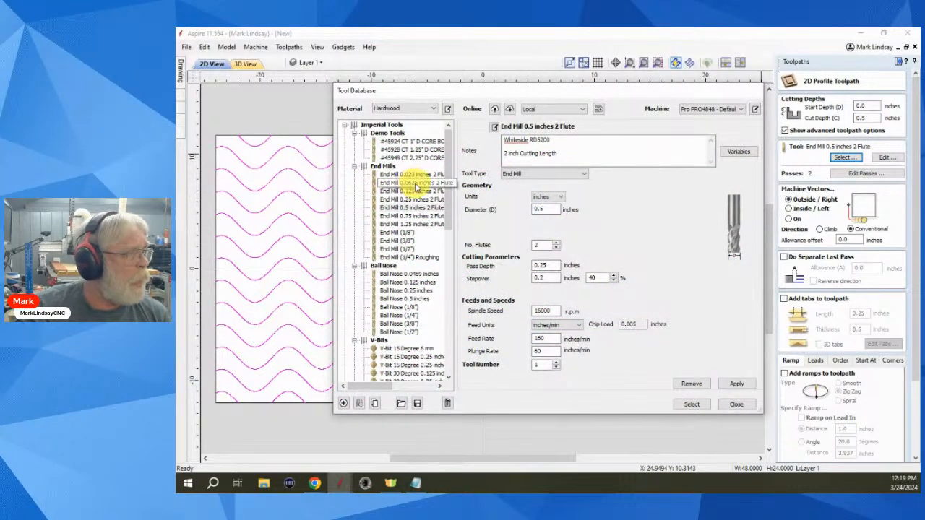
pyautogui.scroll(-1, 423, 232)
pyautogui.scroll(-2, 423, 232)
pyautogui.scroll(-2, 424, 236)
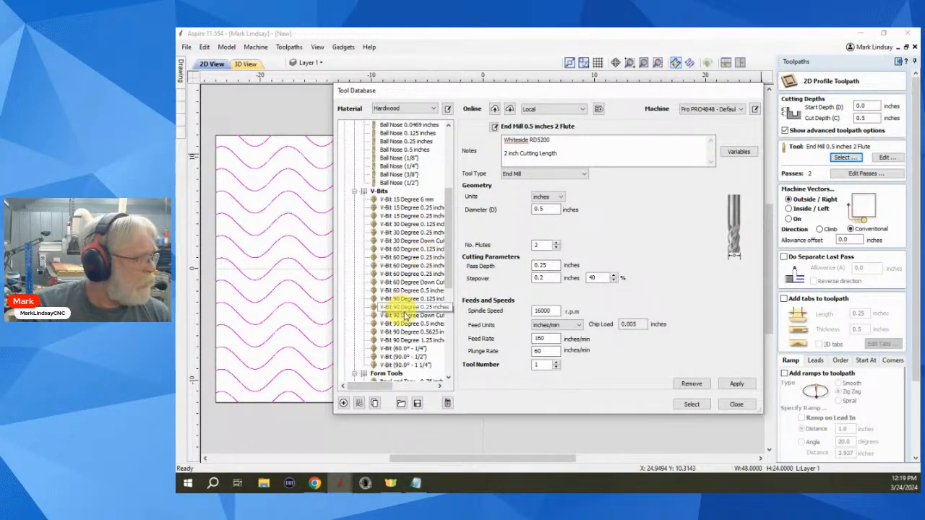
pyautogui.click(436, 335)
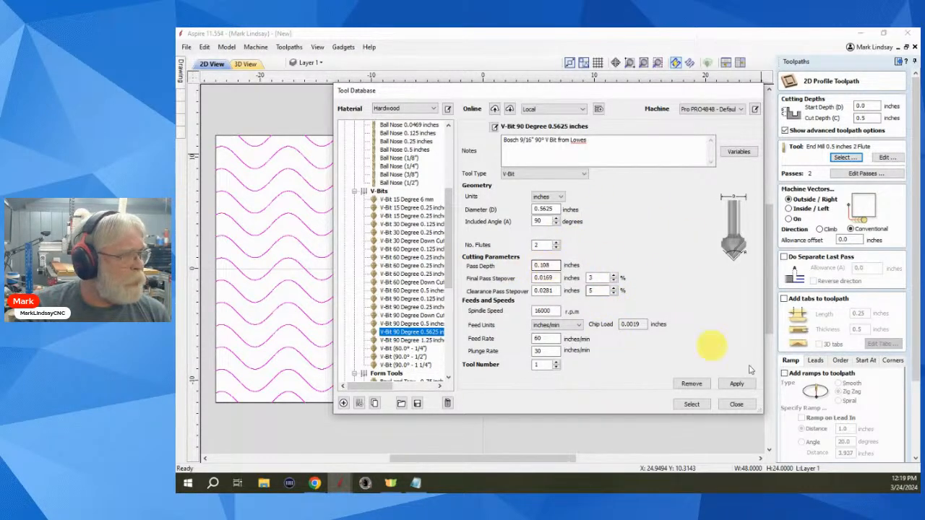
pyautogui.click(690, 405)
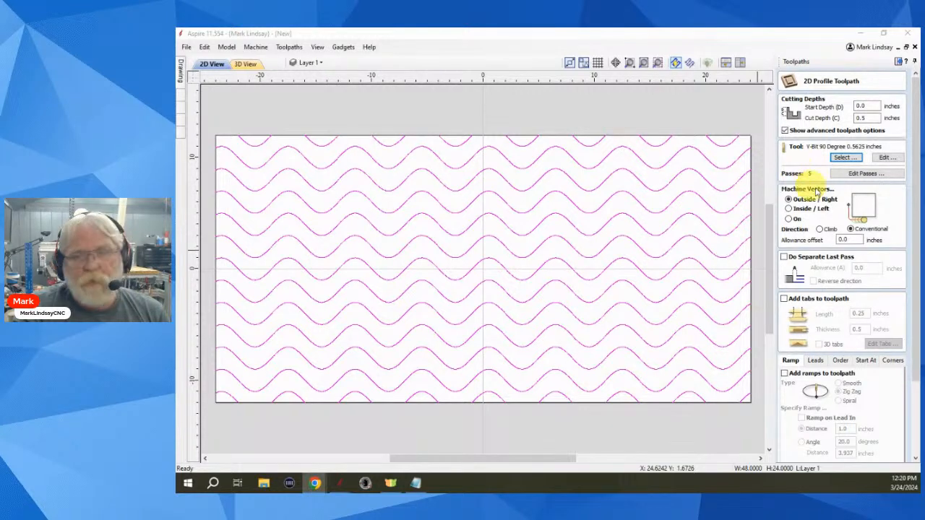
# Reduce the profile toolpath's number of passes to 2.
pyautogui.click(871, 177)
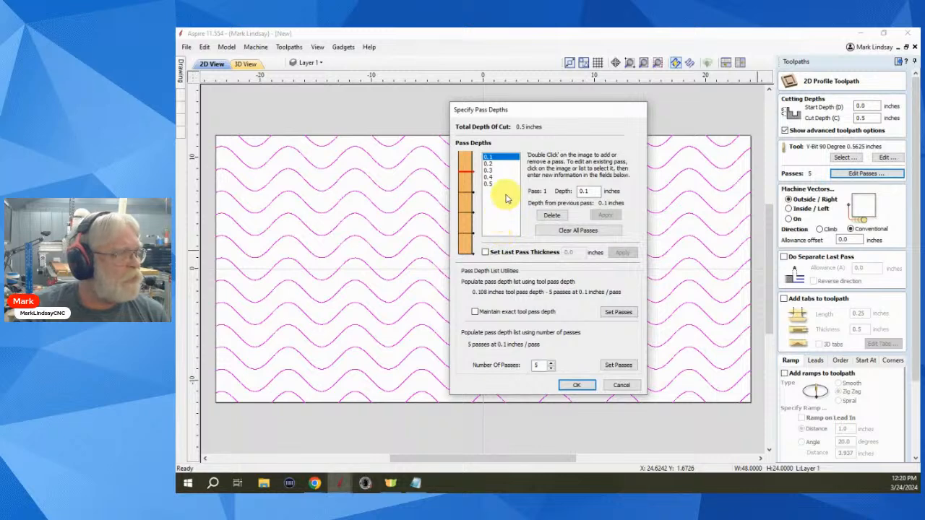
pyautogui.click(550, 369)
pyautogui.click(551, 369)
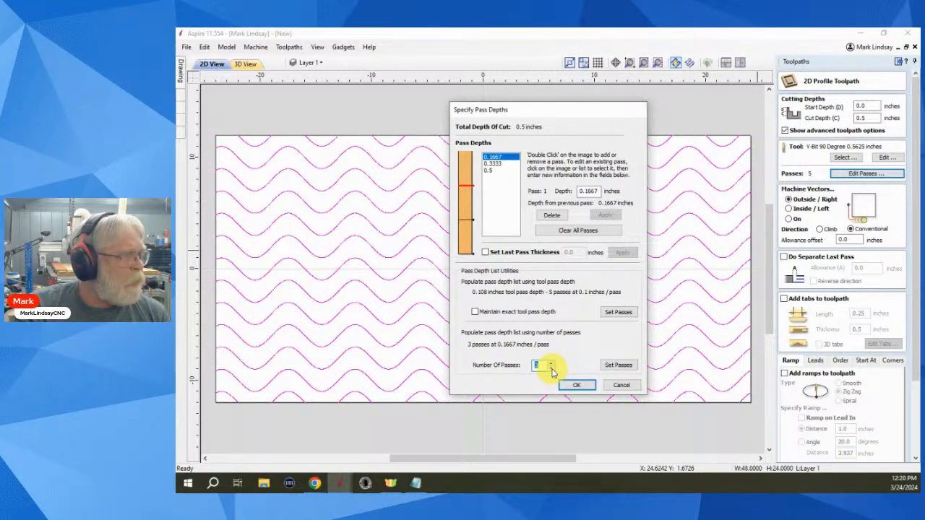
pyautogui.click(552, 370)
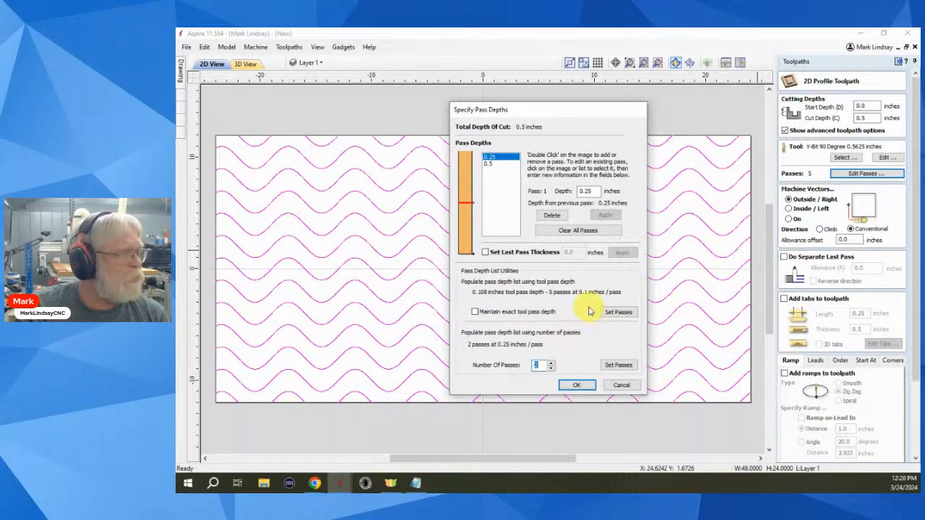
pyautogui.click(580, 387)
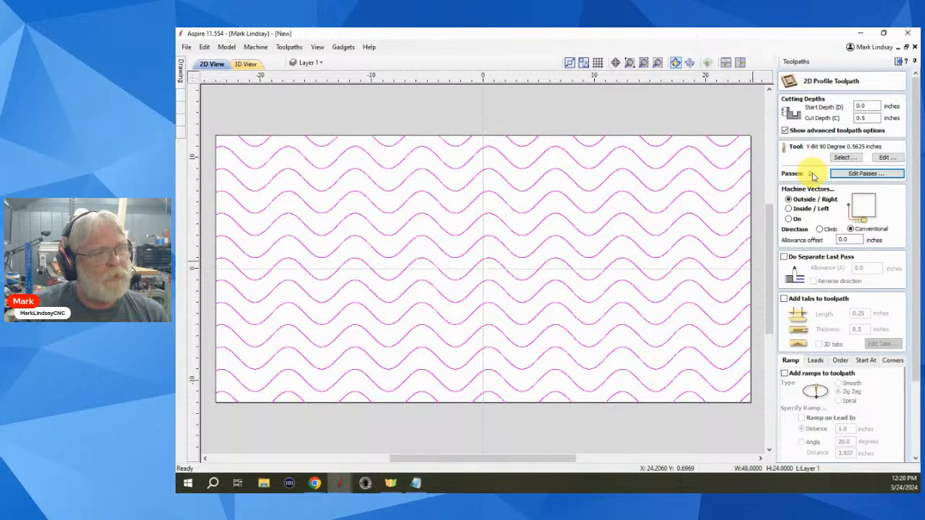
# Machine on the vectors, name the toolpath "90 Deg Vbit" and calculate it.
pyautogui.click(789, 220)
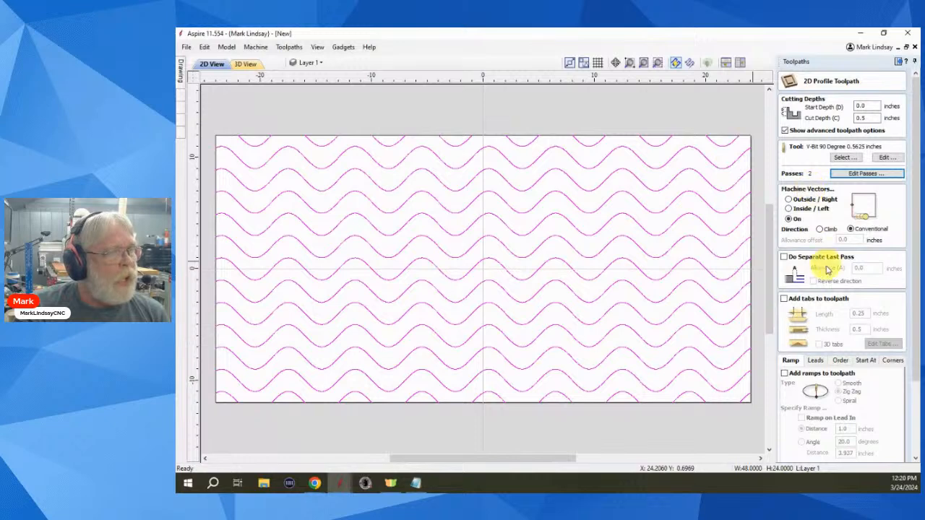
pyautogui.scroll(-1, 820, 358)
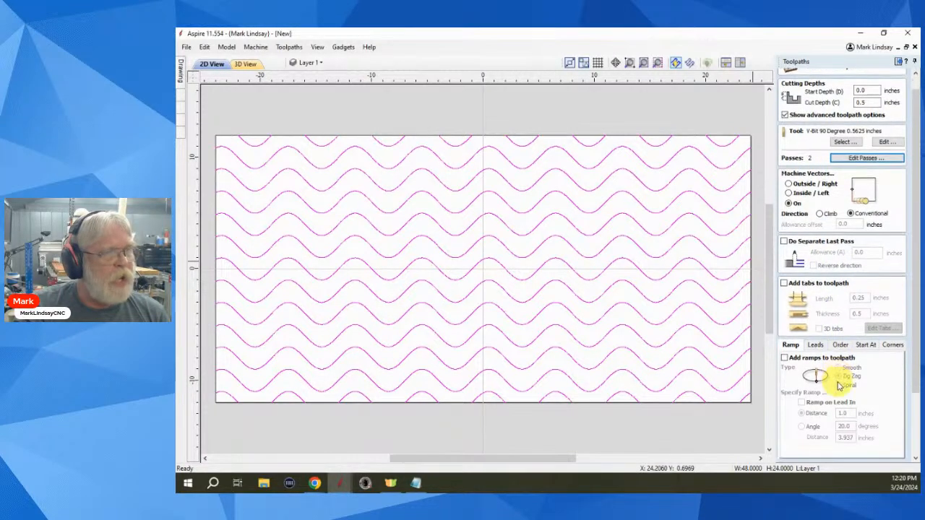
pyautogui.scroll(-3, 845, 385)
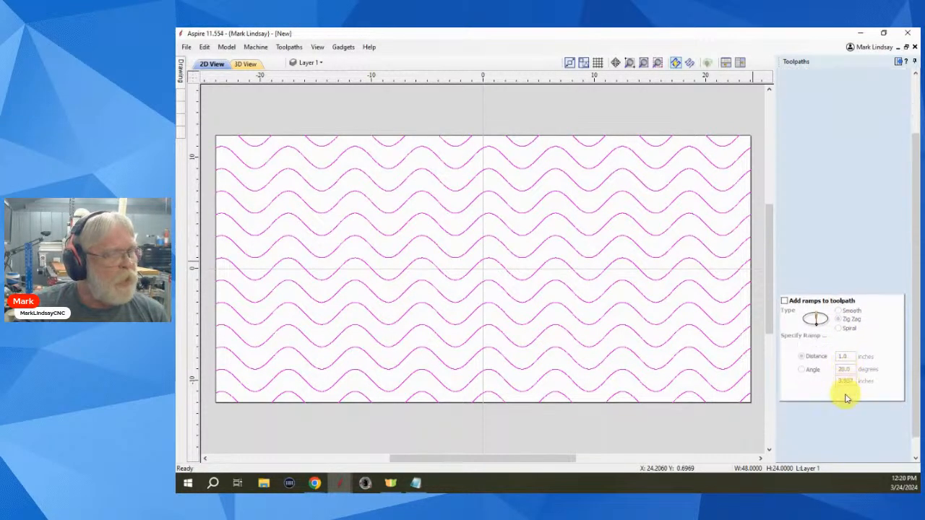
pyautogui.scroll(-1, 849, 412)
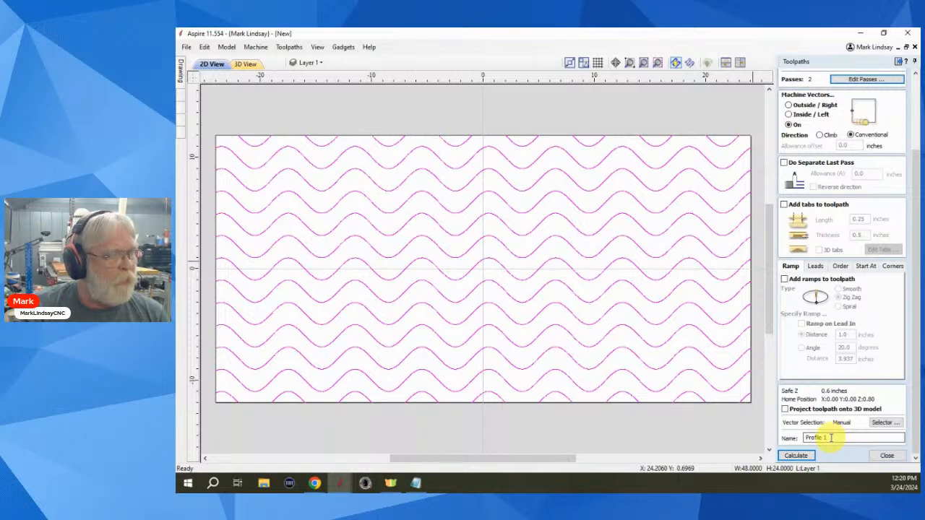
pyautogui.moveTo(829, 437); pyautogui.dragTo(789, 438)
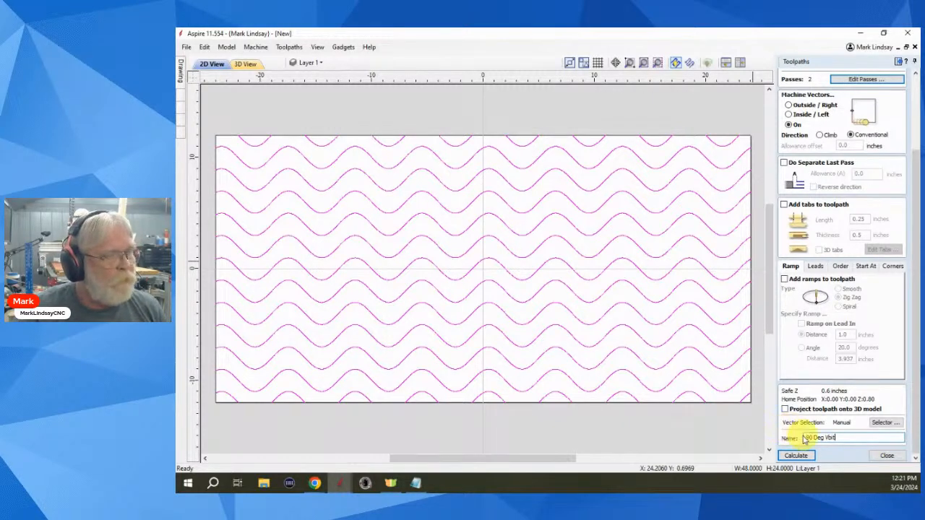
pyautogui.click(797, 456)
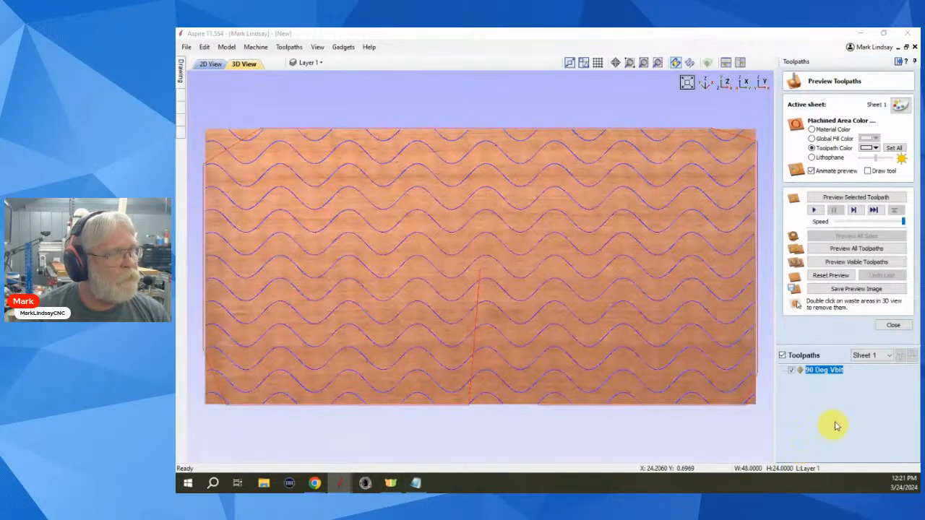
# Change the material appearance in the toolpath preview to a solid white color.
pyautogui.click(900, 106)
pyautogui.click(885, 126)
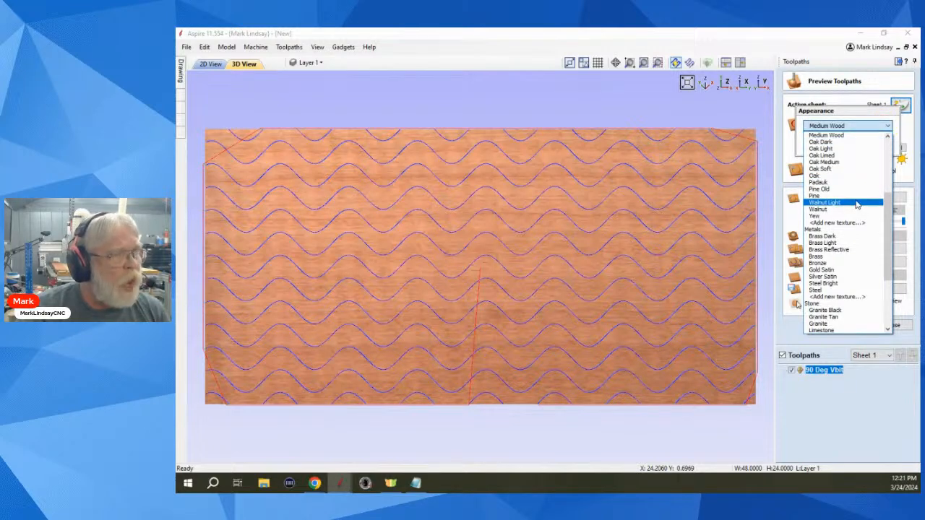
pyautogui.scroll(6, 852, 199)
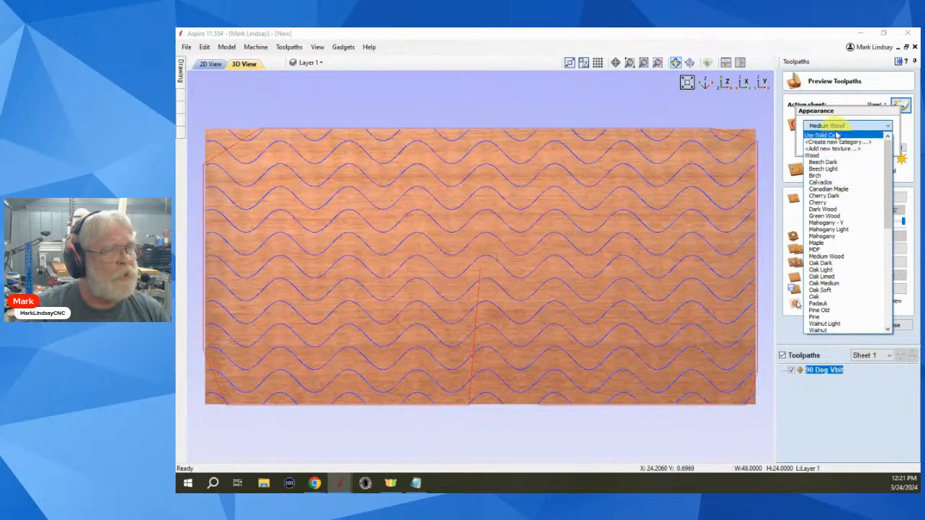
pyautogui.click(831, 135)
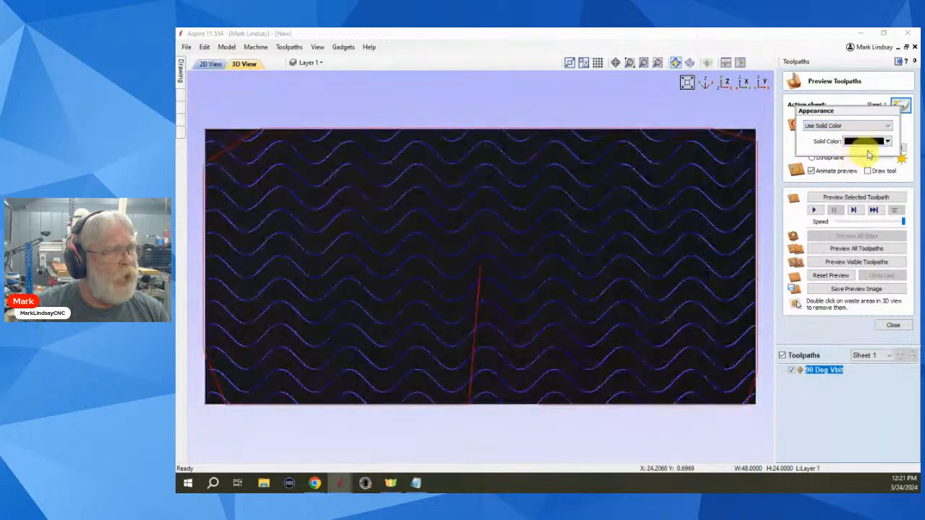
pyautogui.click(888, 141)
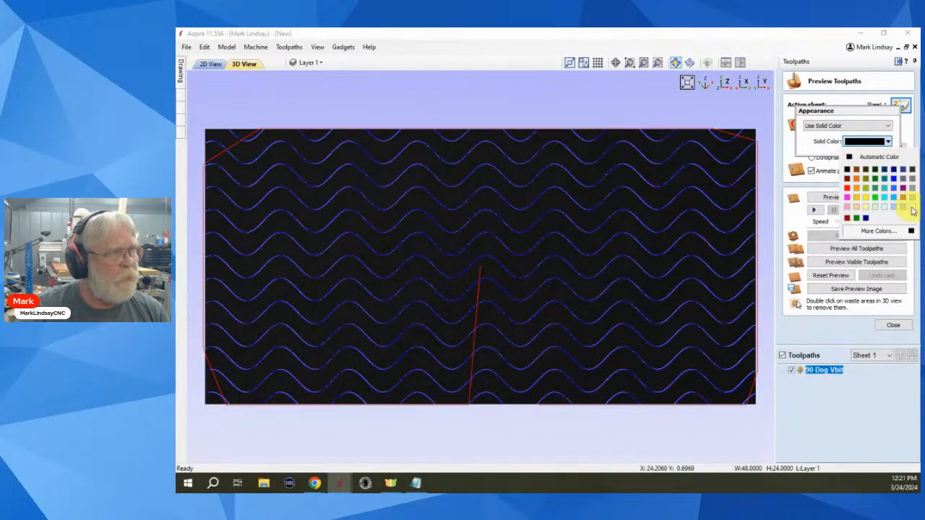
pyautogui.click(905, 206)
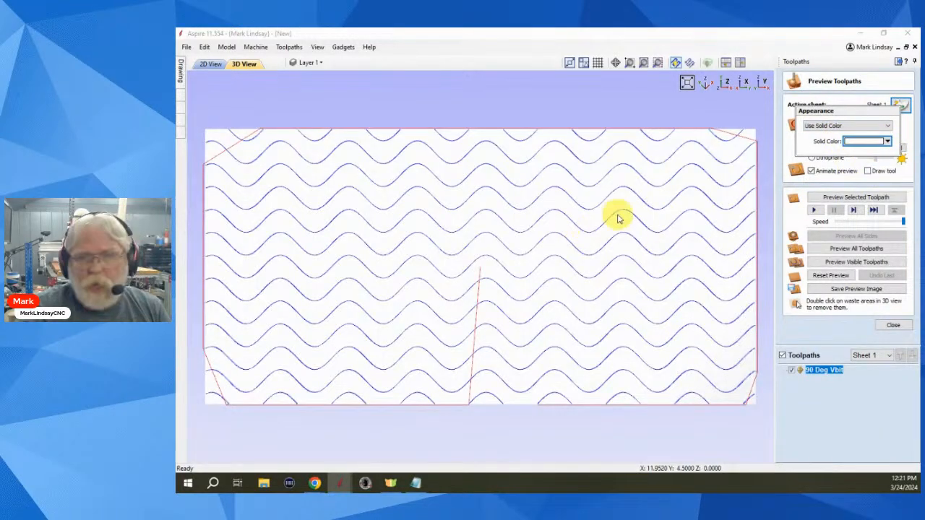
# Preview the selected 90 Deg Vbit toolpath and examine the carved wave grooves from an angled close-up view.
pyautogui.click(860, 199)
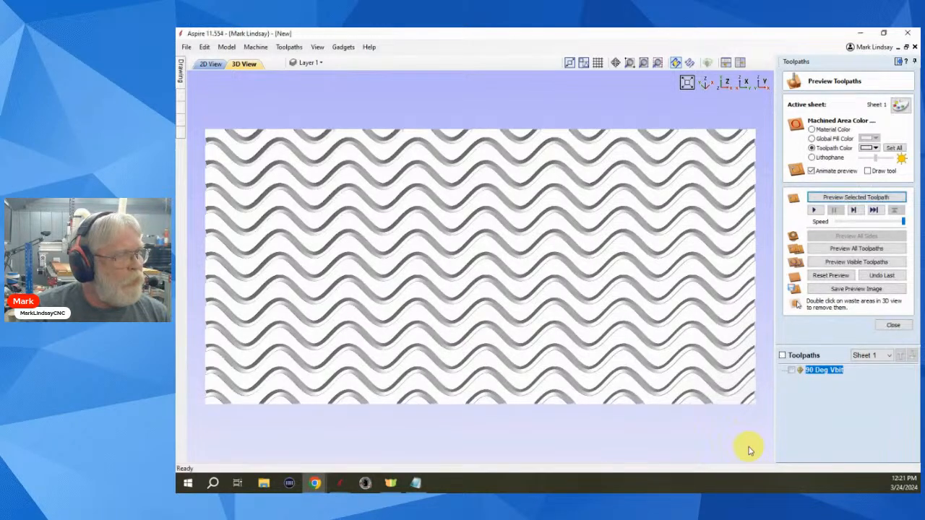
pyautogui.moveTo(423, 345); pyautogui.dragTo(619, 238)
pyautogui.scroll(4, 320, 409)
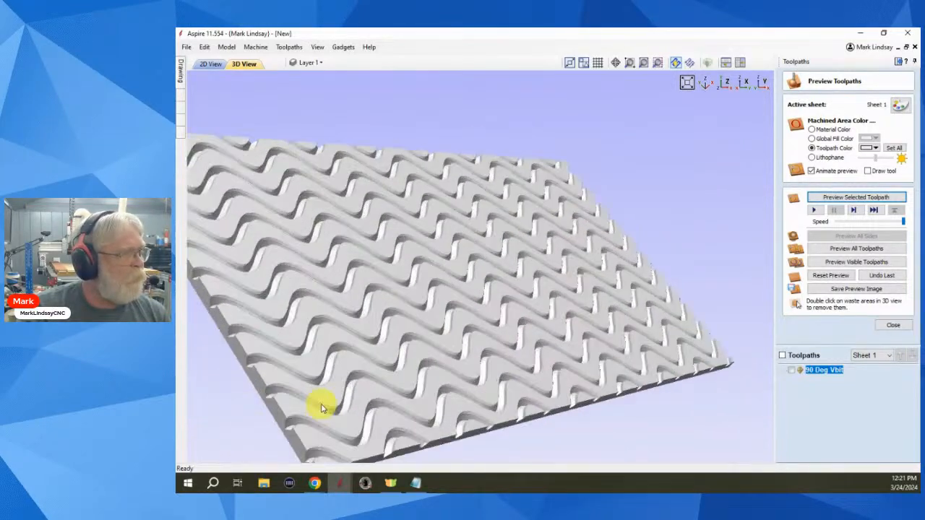
# Examine the V-bit wave grooves in the 3D preview up close from an angle, and return to the top view.
pyautogui.moveTo(327, 407); pyautogui.dragTo(470, 336)
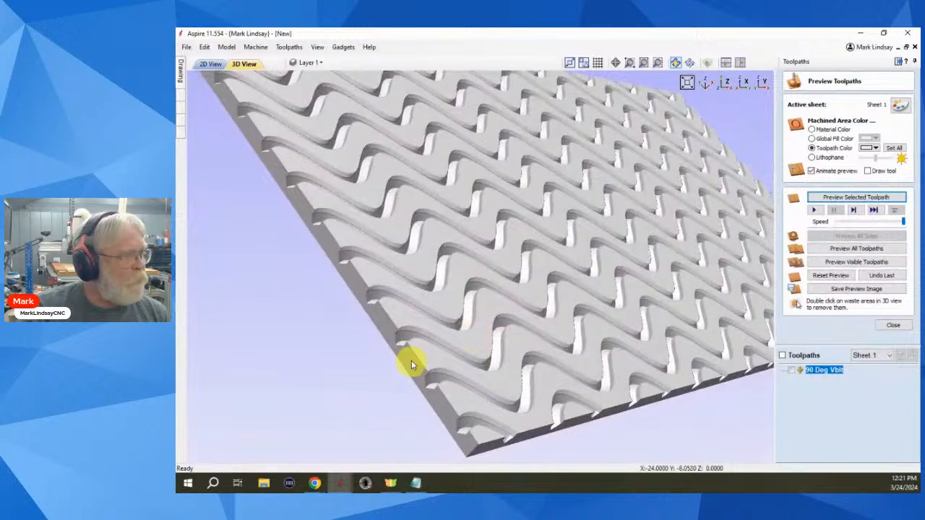
pyautogui.scroll(5, 412, 362)
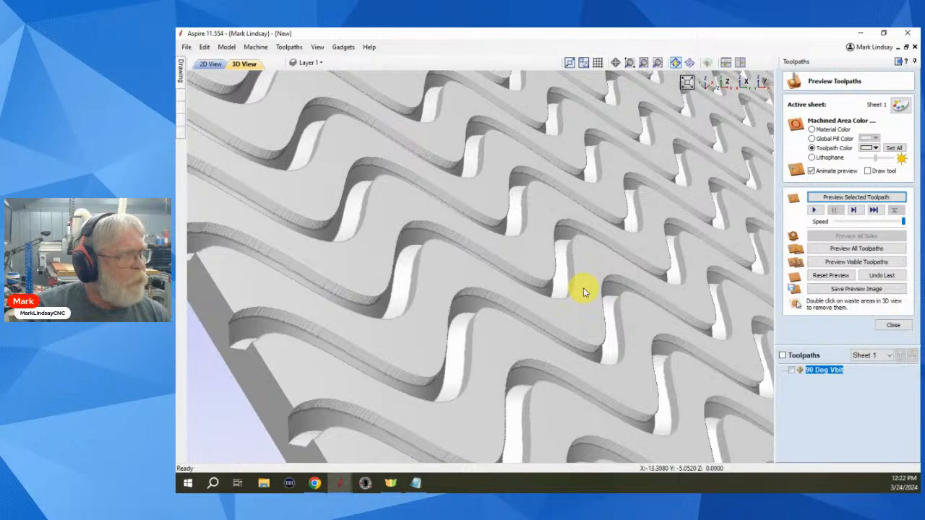
pyautogui.scroll(3, 528, 293)
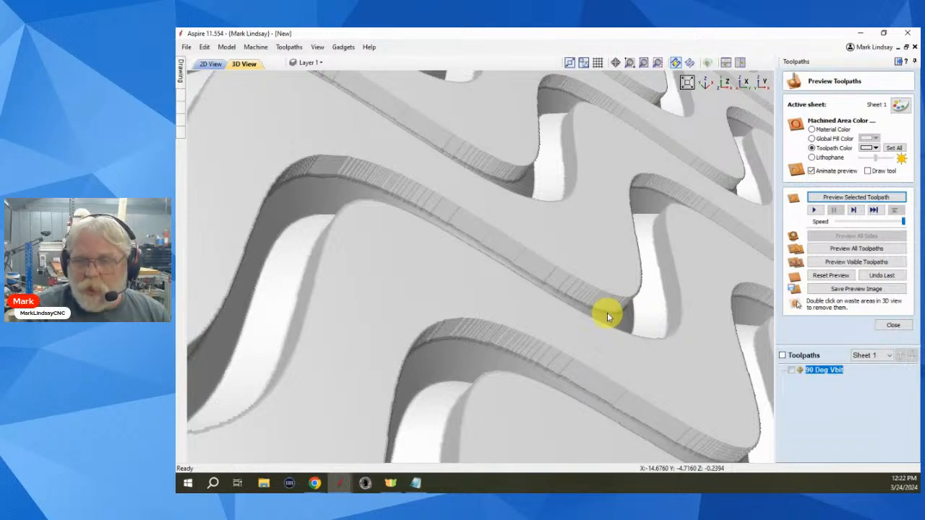
pyautogui.moveTo(584, 330); pyautogui.dragTo(409, 320)
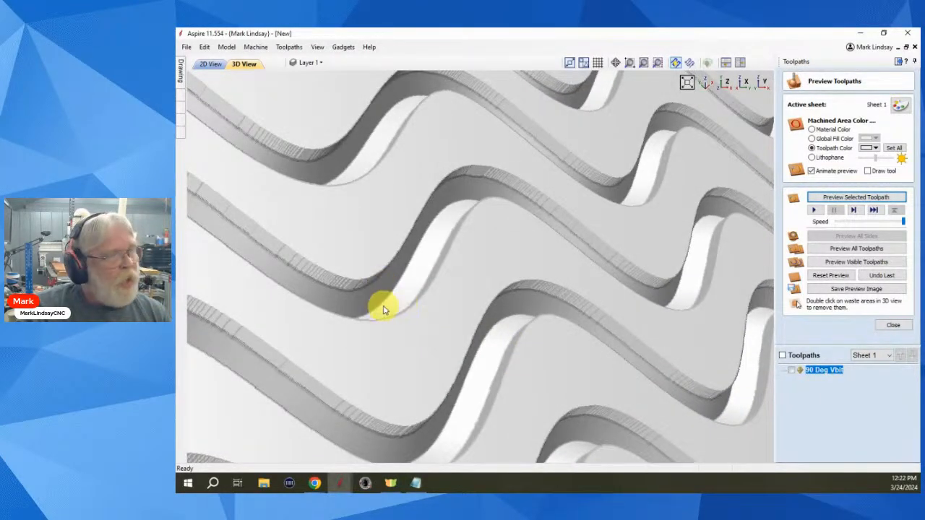
pyautogui.scroll(-3, 691, 324)
pyautogui.scroll(-5, 692, 325)
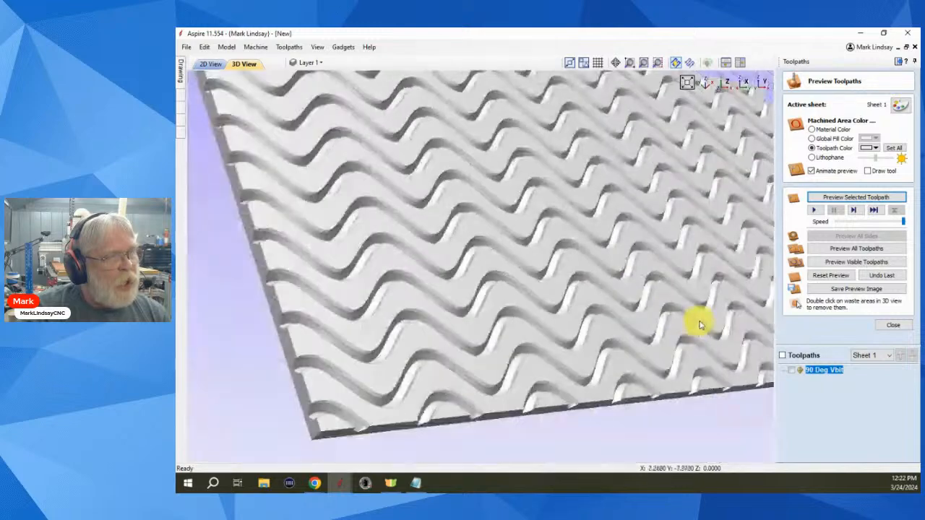
pyautogui.click(725, 84)
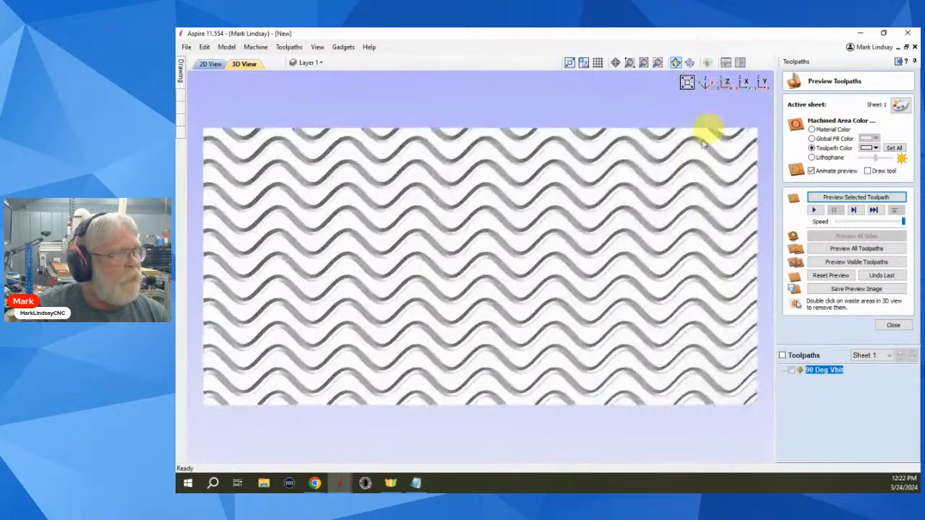
# Reset the preview and change the cut depth of the 90 Deg Vbit profile toolpath to 0.25 inches.
pyautogui.click(839, 276)
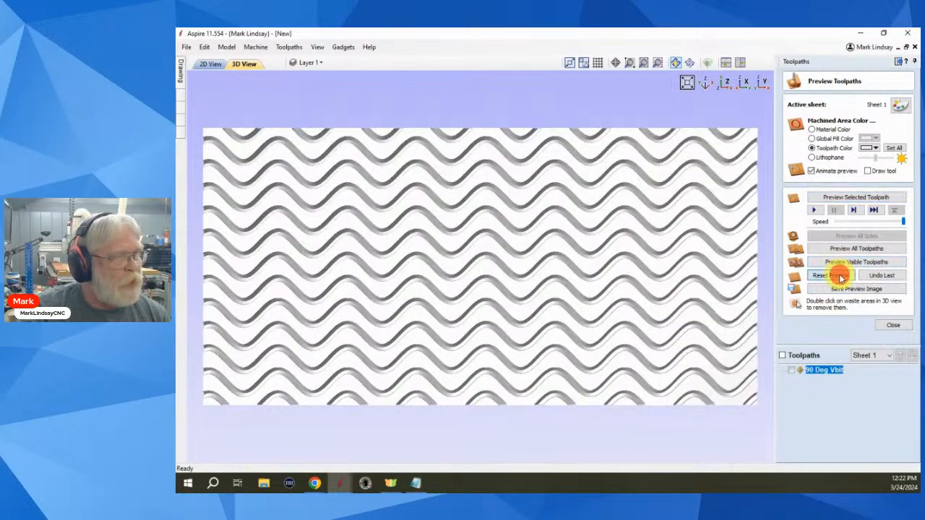
pyautogui.doubleClick(824, 370)
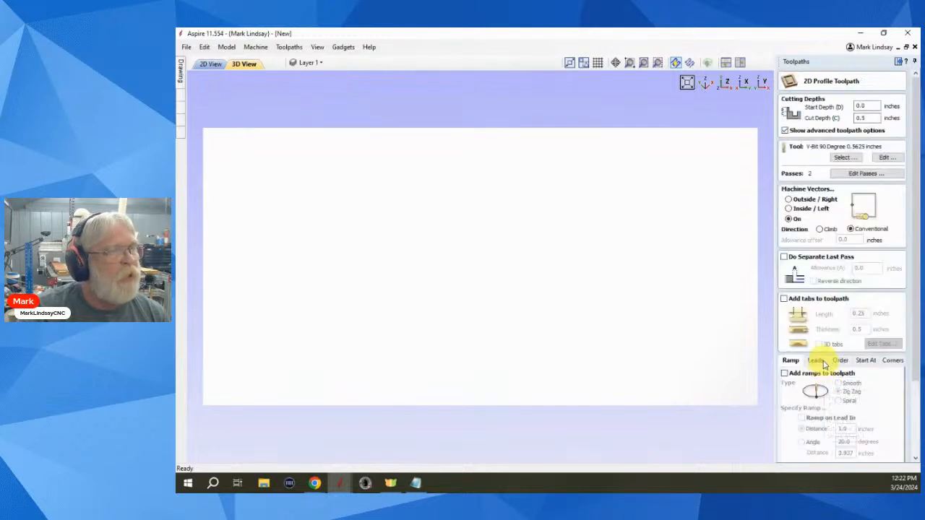
pyautogui.click(862, 118)
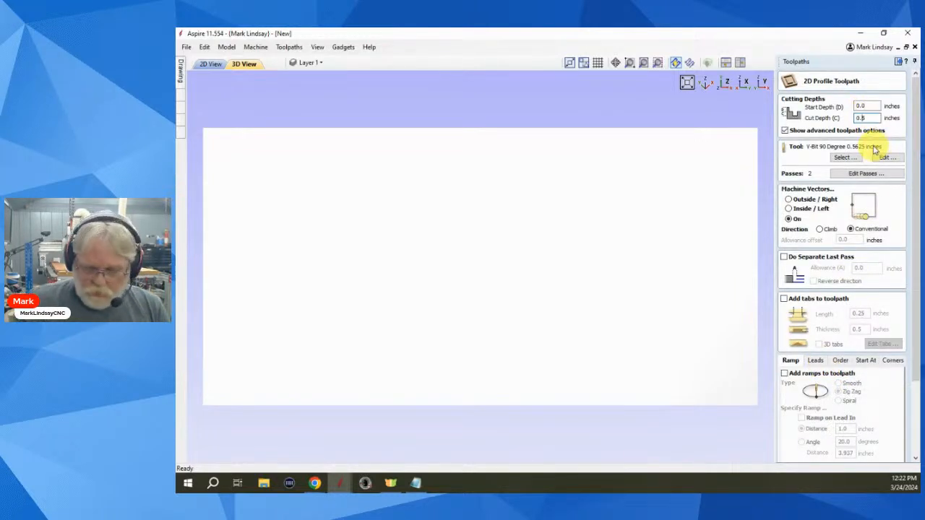
pyautogui.scroll(-2, 852, 290)
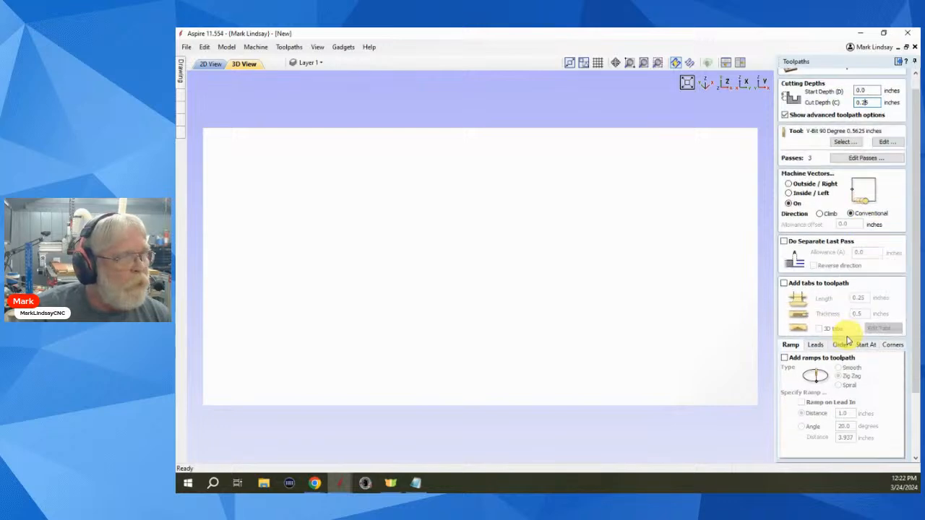
# Reduce the 90 Deg Vbit toolpath's number of passes to 1.
pyautogui.click(856, 154)
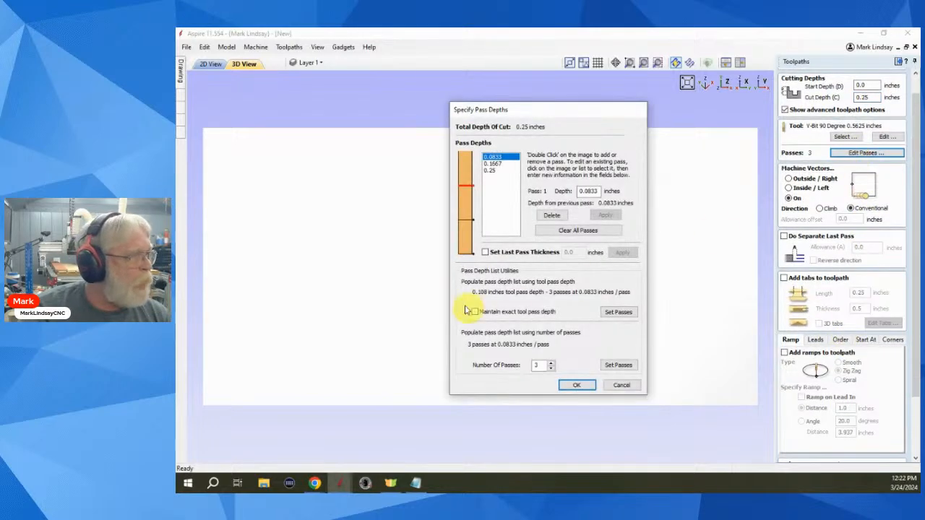
pyautogui.click(512, 156)
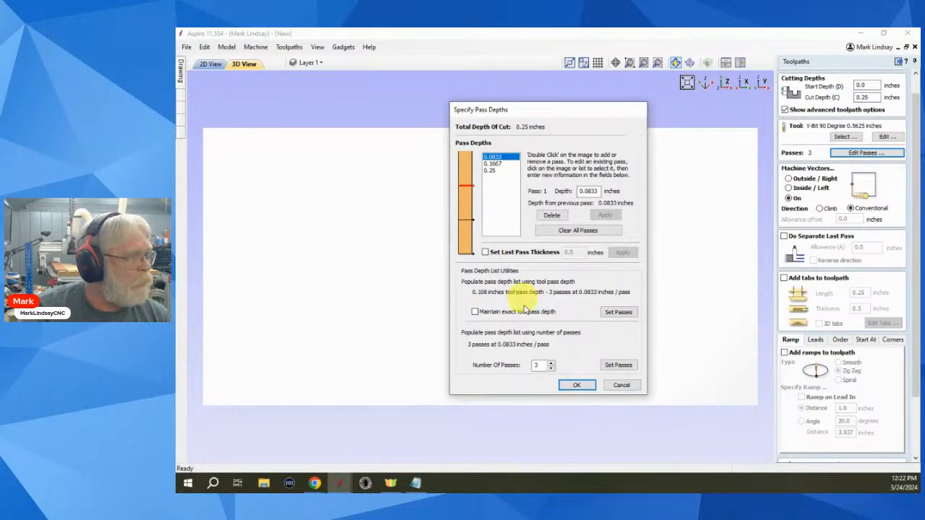
pyautogui.click(550, 369)
pyautogui.click(551, 369)
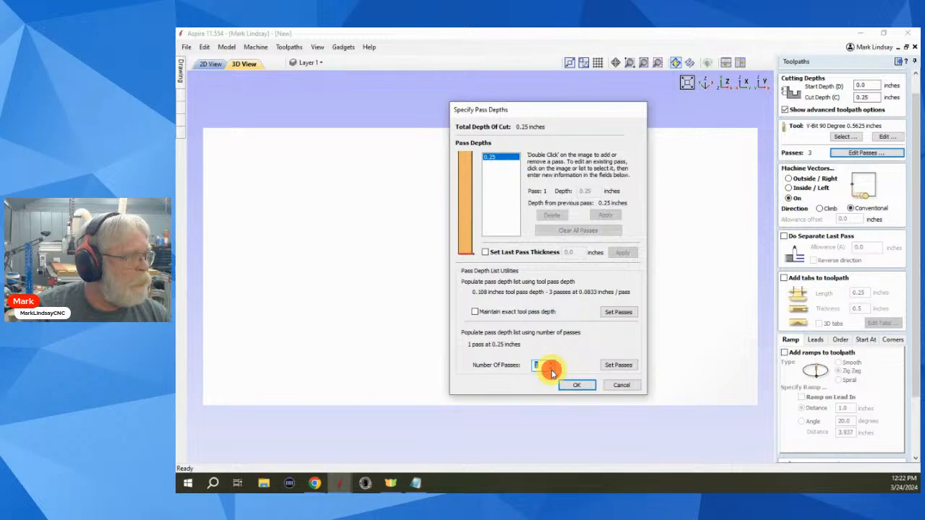
pyautogui.click(576, 387)
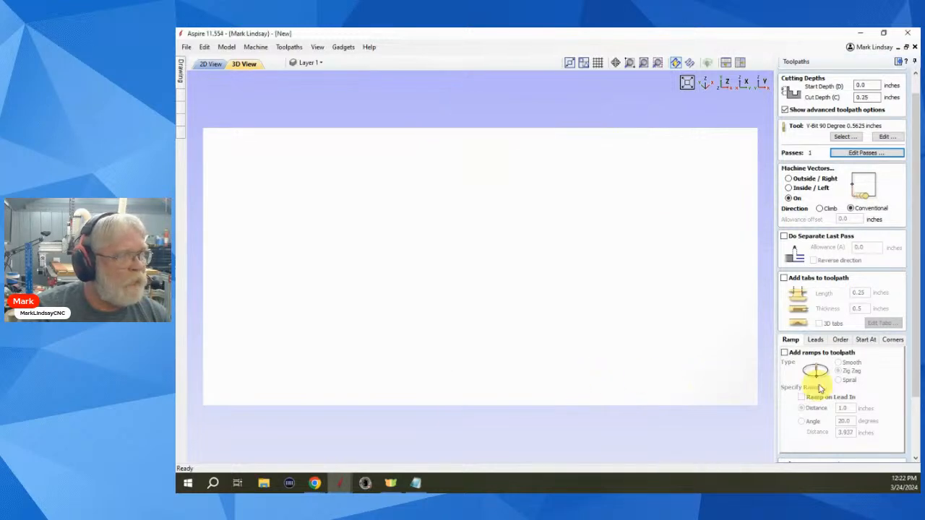
# Recalculate the 90 Deg Vbit toolpath and preview its cut on the material.
pyautogui.scroll(-5, 868, 426)
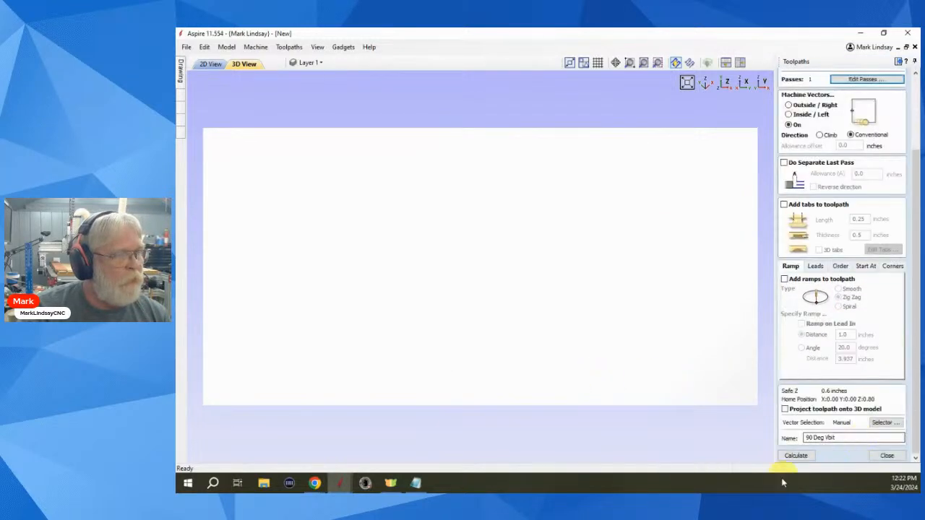
pyautogui.click(796, 456)
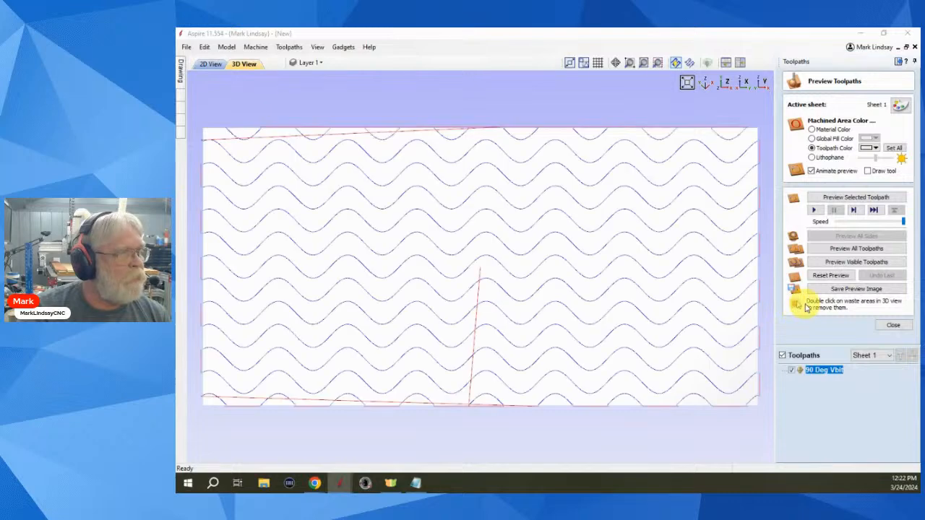
pyautogui.click(859, 199)
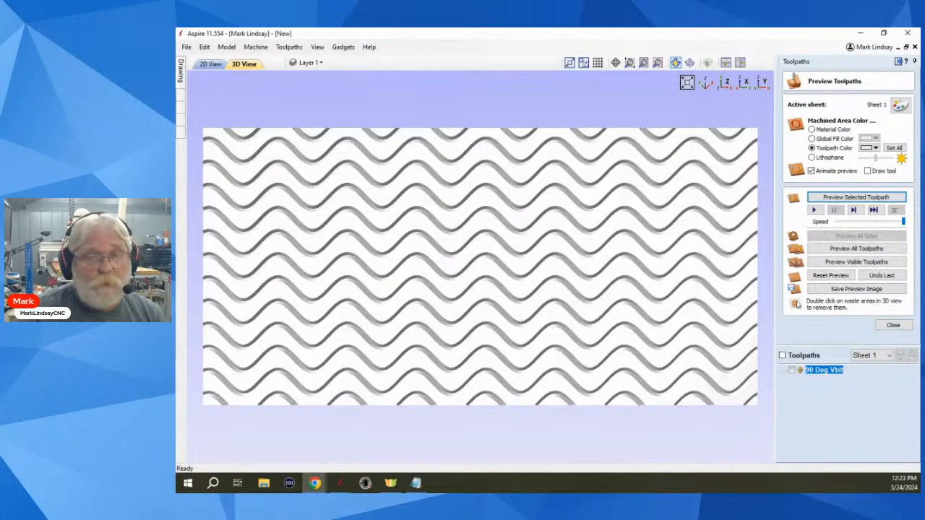
# Examine the carved wave texture of the 0.25-inch cut from an angled close-up and from the top.
pyautogui.moveTo(413, 368); pyautogui.dragTo(675, 219)
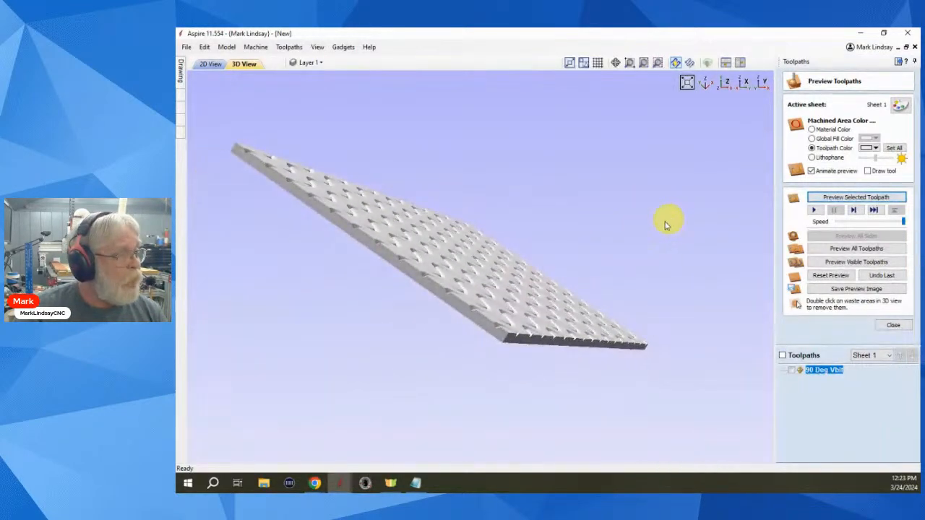
pyautogui.scroll(3, 472, 313)
pyautogui.scroll(3, 398, 355)
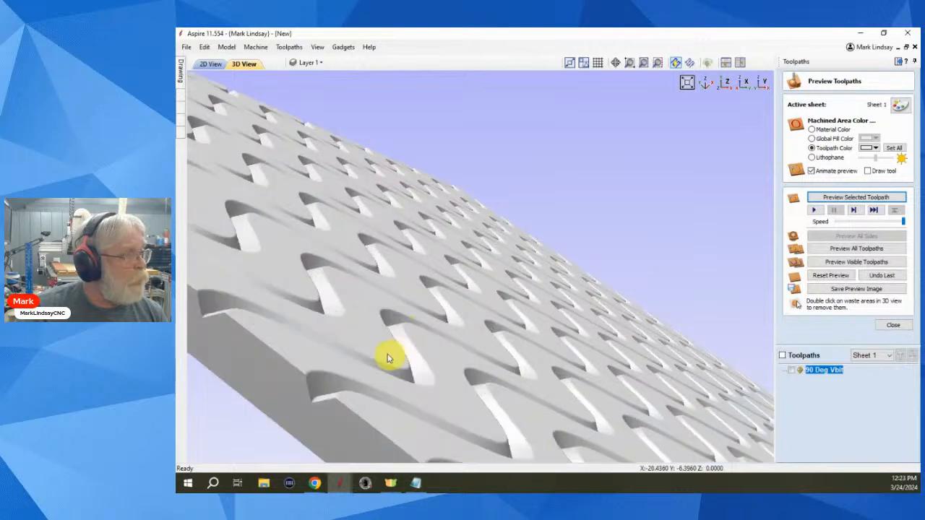
pyautogui.moveTo(349, 343)
pyautogui.mouseDown()
pyautogui.moveTo(390, 321)
pyautogui.moveTo(372, 349)
pyautogui.moveTo(398, 359)
pyautogui.moveTo(326, 359)
pyautogui.moveTo(543, 333)
pyautogui.mouseUp()
pyautogui.scroll(-5, 550, 318)
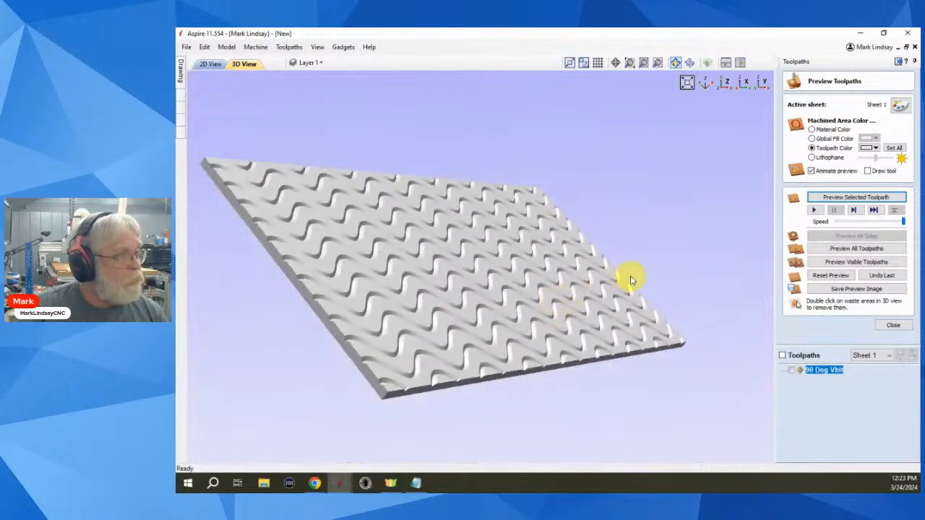
pyautogui.click(727, 85)
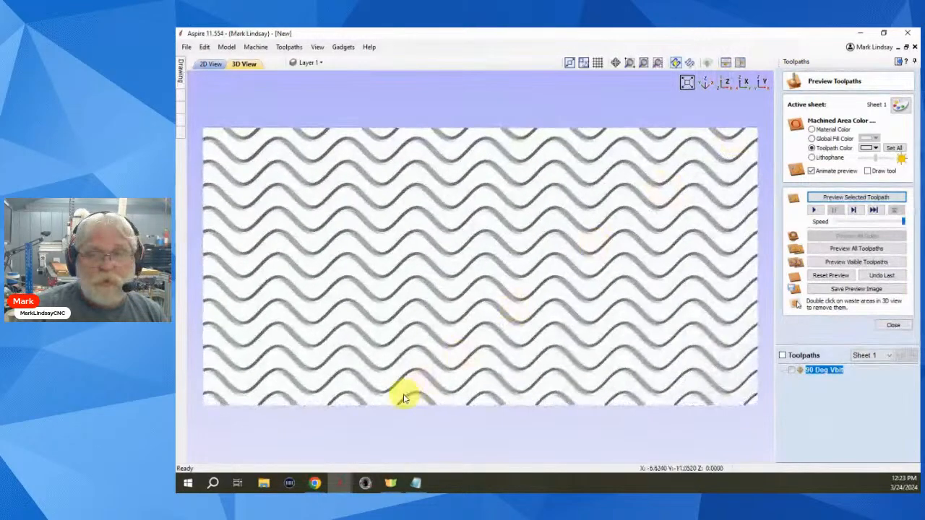
pyautogui.scroll(3, 485, 255)
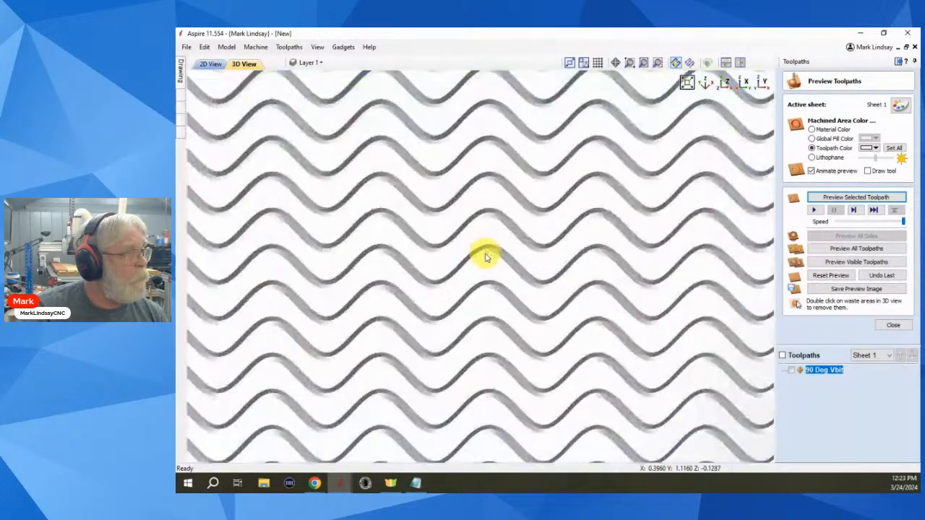
pyautogui.scroll(-3, 485, 256)
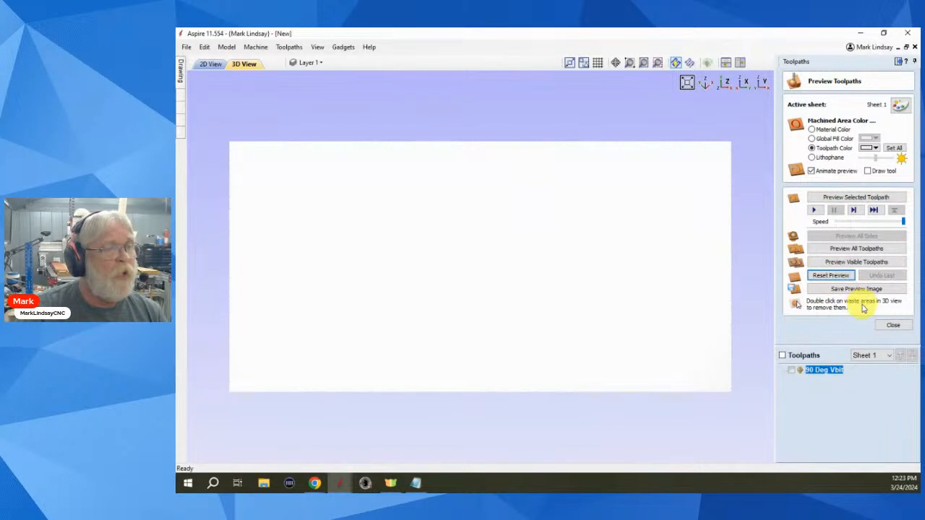
# Reset and close the toolpath preview, and start a new 2D profile toolpath for the wave vectors in the 2D view.
pyautogui.click(891, 325)
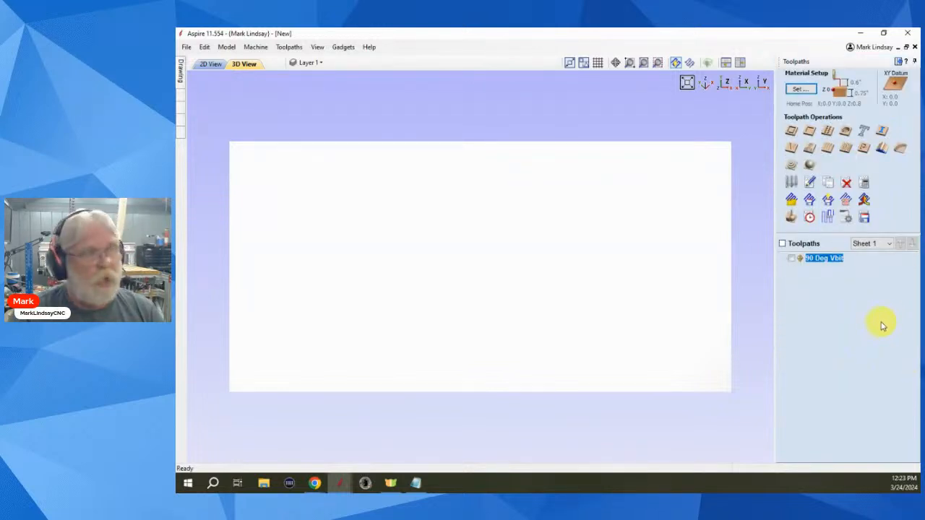
pyautogui.click(211, 63)
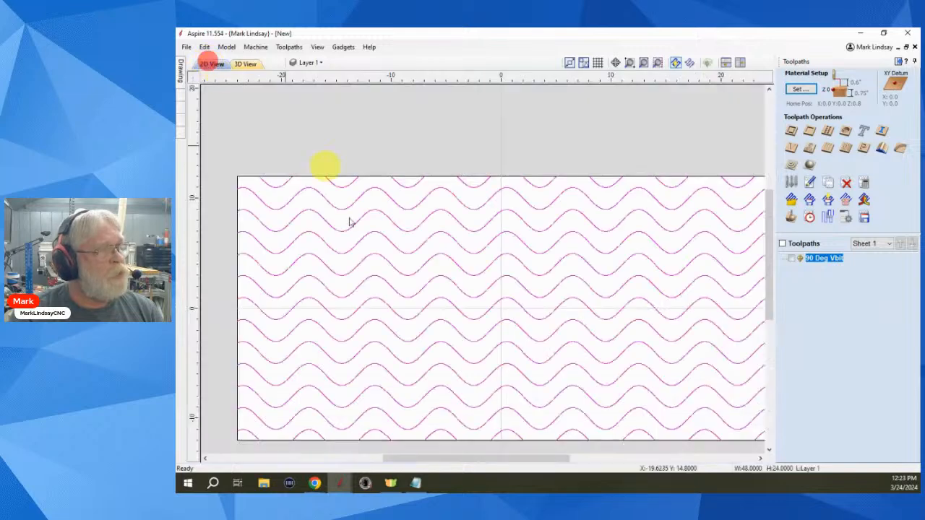
pyautogui.click(790, 130)
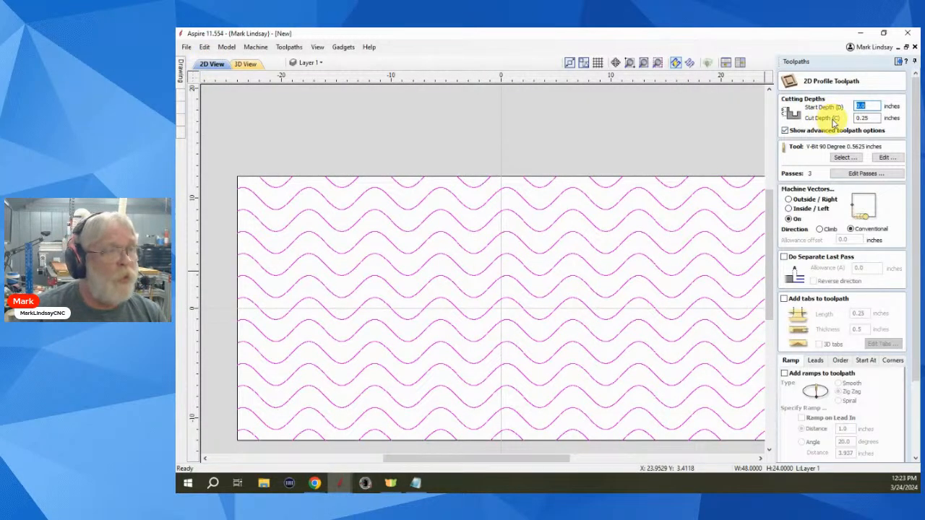
# Choose the #45949 CT 2.25" D core box bit from the tool database's Demo Tools for the new profile toolpath.
pyautogui.click(848, 159)
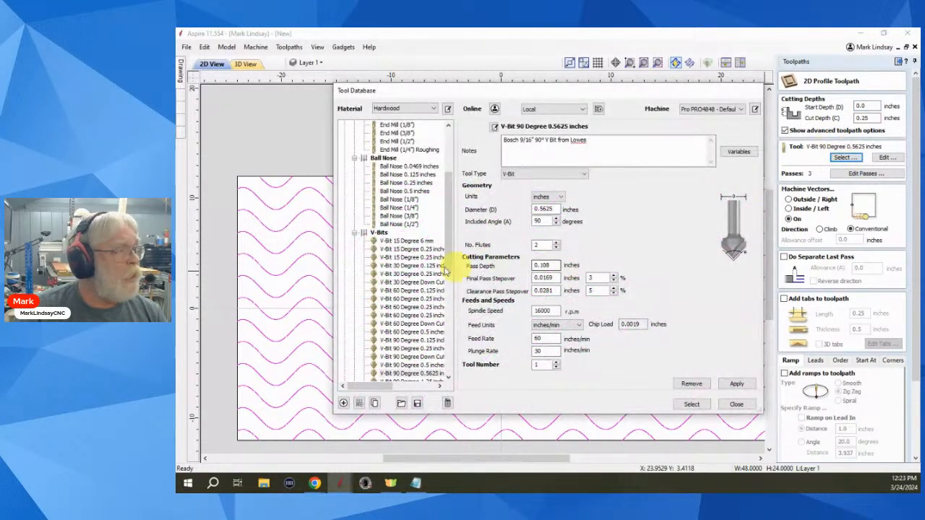
pyautogui.scroll(3, 448, 242)
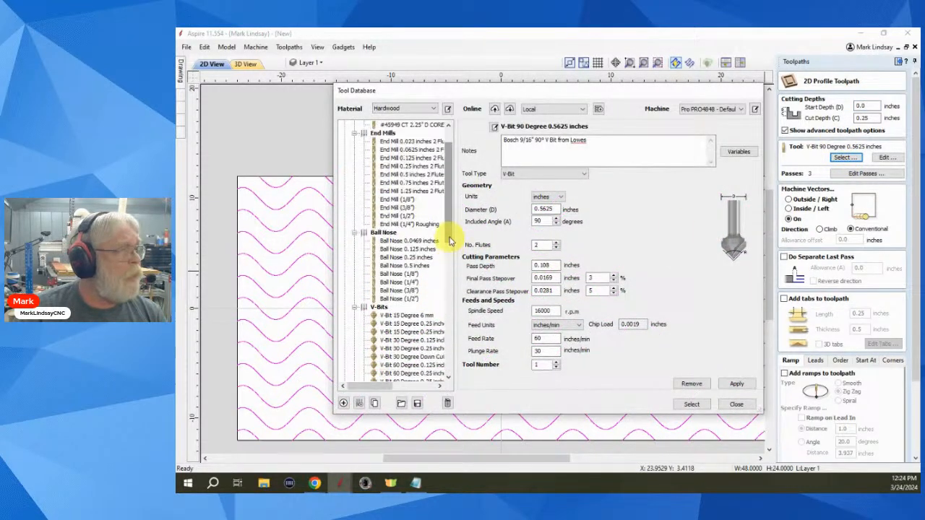
pyautogui.scroll(2, 448, 242)
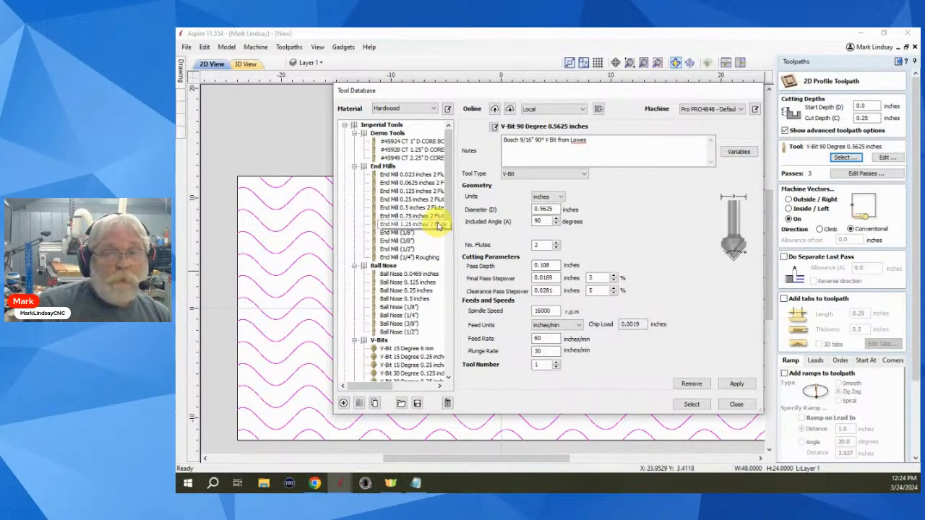
pyautogui.click(431, 158)
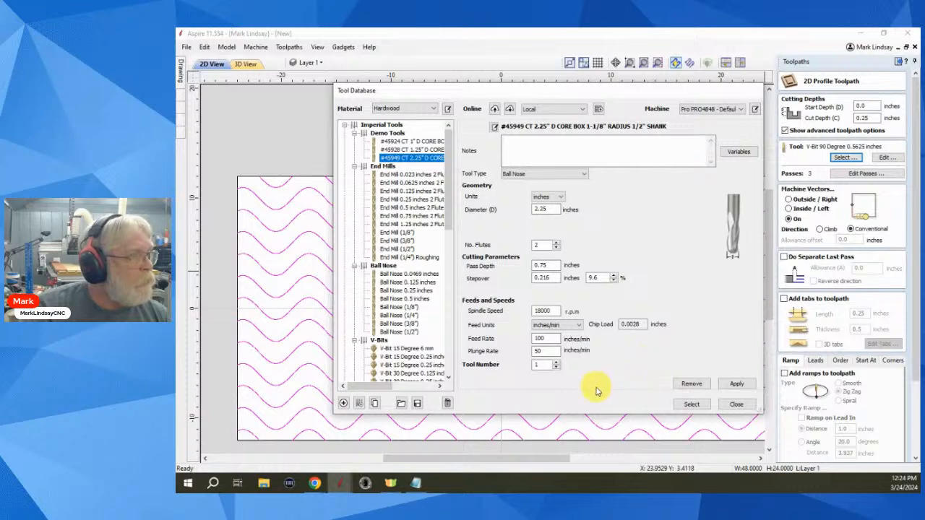
pyautogui.click(696, 406)
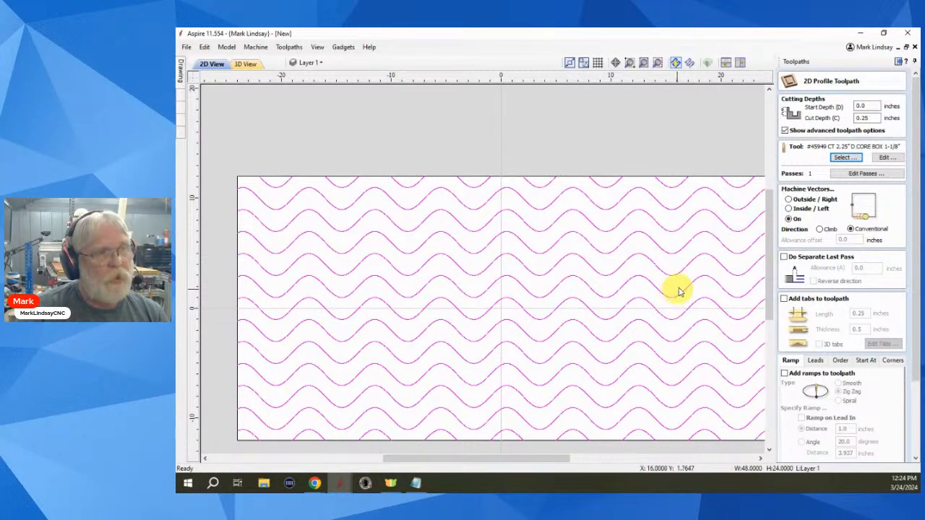
# Name the new profile toolpath "2.125 Core Box" and calculate it.
pyautogui.scroll(-1, 688, 282)
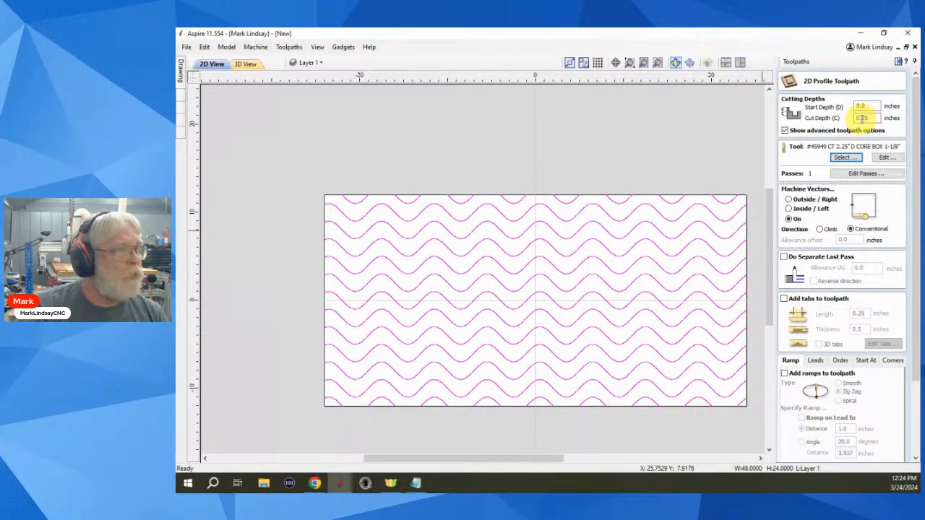
pyautogui.scroll(-2, 851, 372)
pyautogui.scroll(-3, 855, 398)
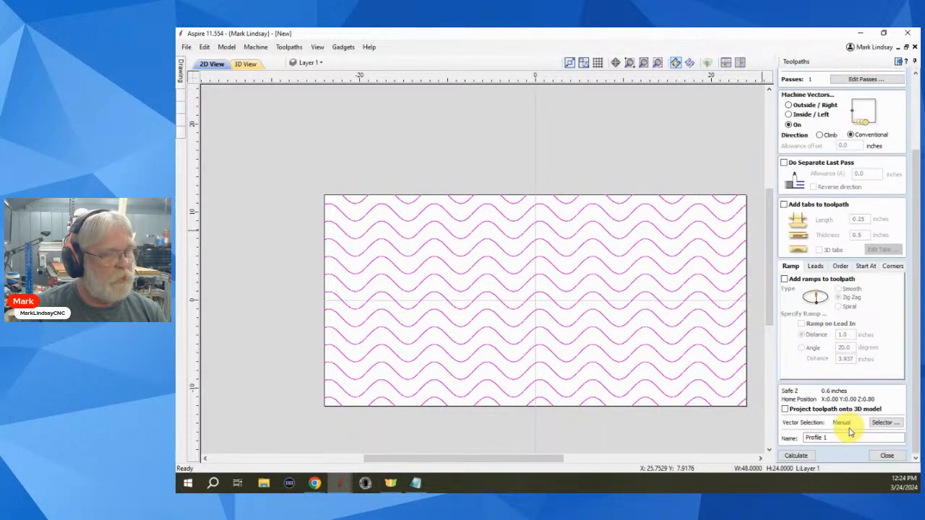
pyautogui.moveTo(826, 438); pyautogui.dragTo(806, 437)
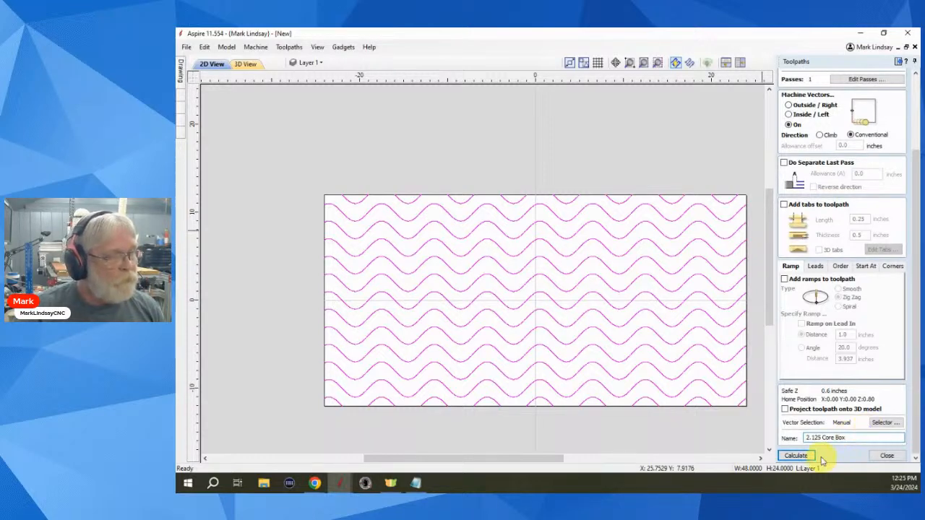
pyautogui.click(795, 455)
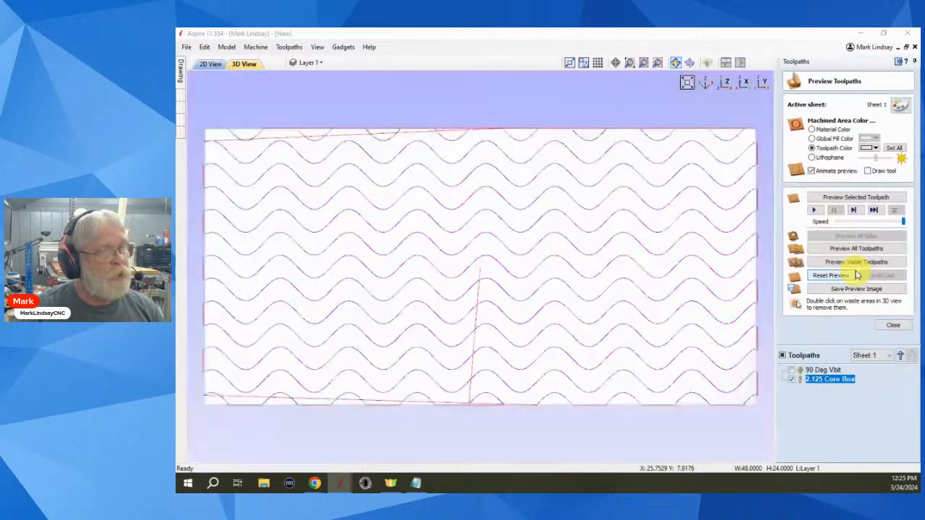
# Preview the 2.125 Core Box toolpath in 3D and watch the simulated cut up close at an angle.
pyautogui.click(853, 198)
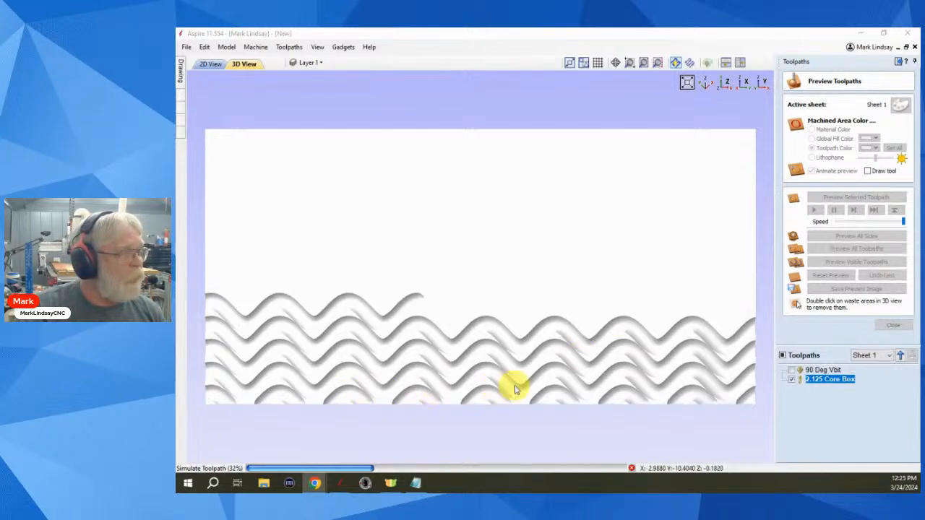
pyautogui.moveTo(515, 396); pyautogui.dragTo(525, 331)
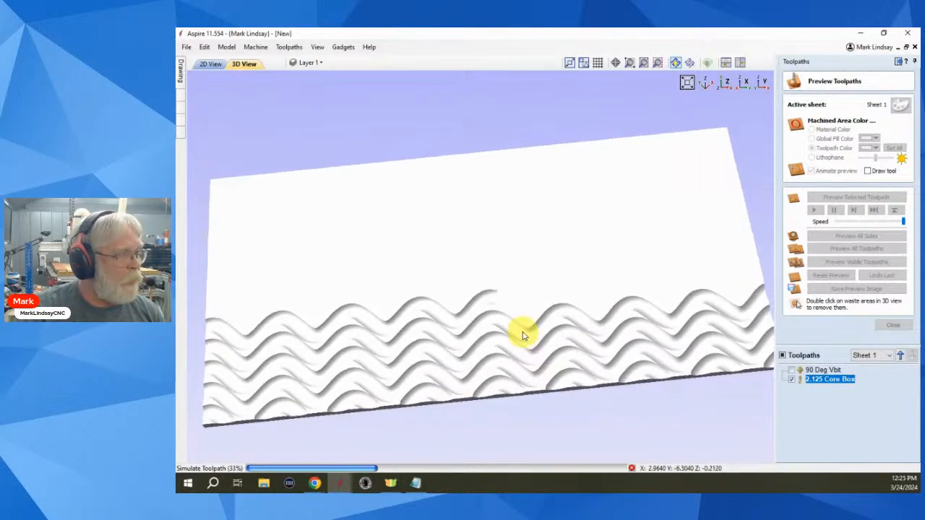
pyautogui.scroll(2, 569, 348)
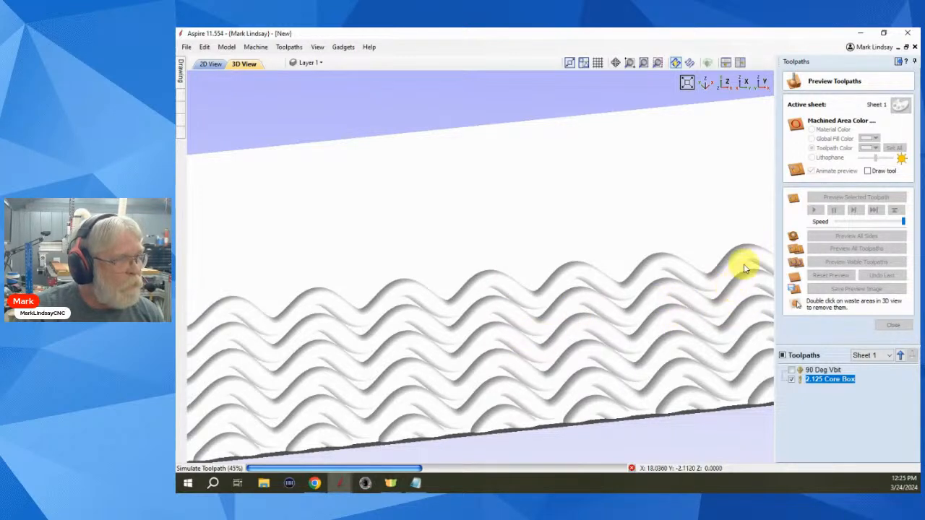
pyautogui.scroll(-3, 587, 400)
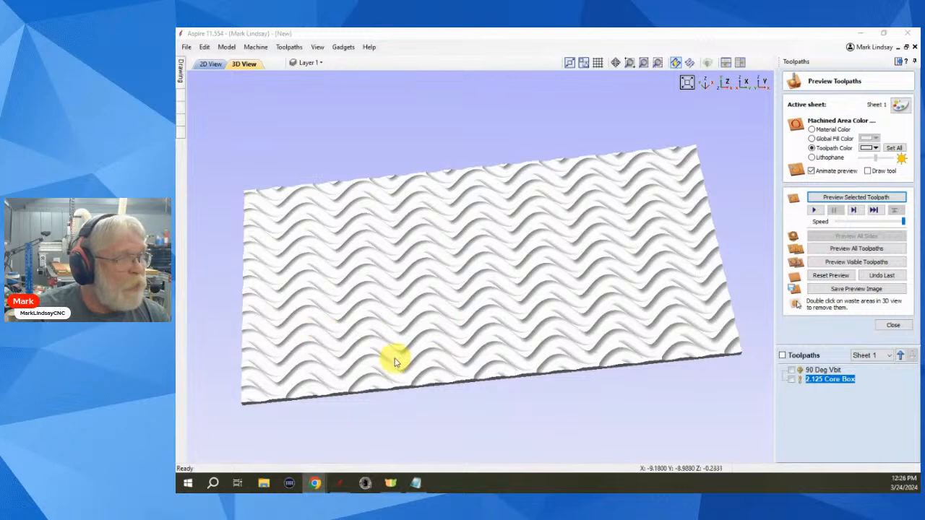
# Examine the core box wave texture in close-up and from several angles across the whole panel.
pyautogui.moveTo(413, 343); pyautogui.dragTo(490, 335)
pyautogui.moveTo(388, 378); pyautogui.dragTo(440, 376)
pyautogui.moveTo(600, 279); pyautogui.dragTo(448, 368)
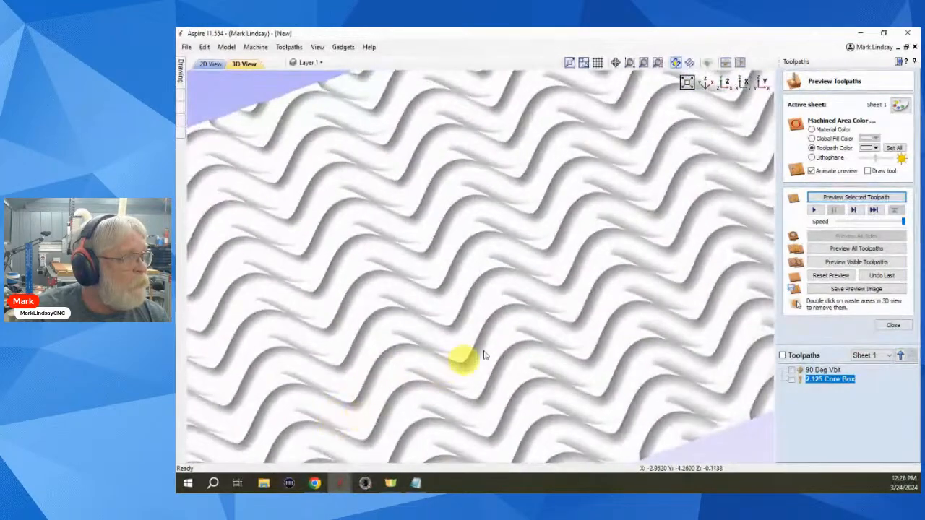
pyautogui.moveTo(759, 297); pyautogui.dragTo(547, 287)
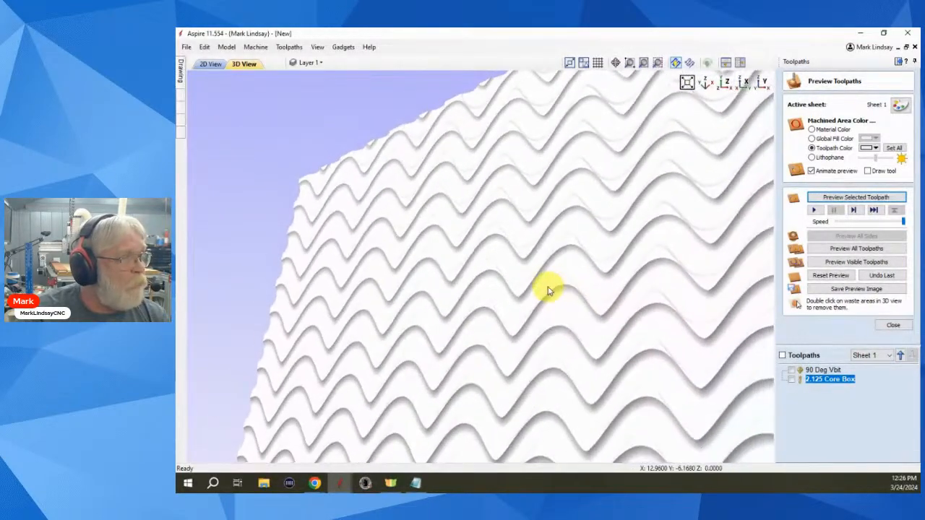
pyautogui.scroll(-5, 578, 296)
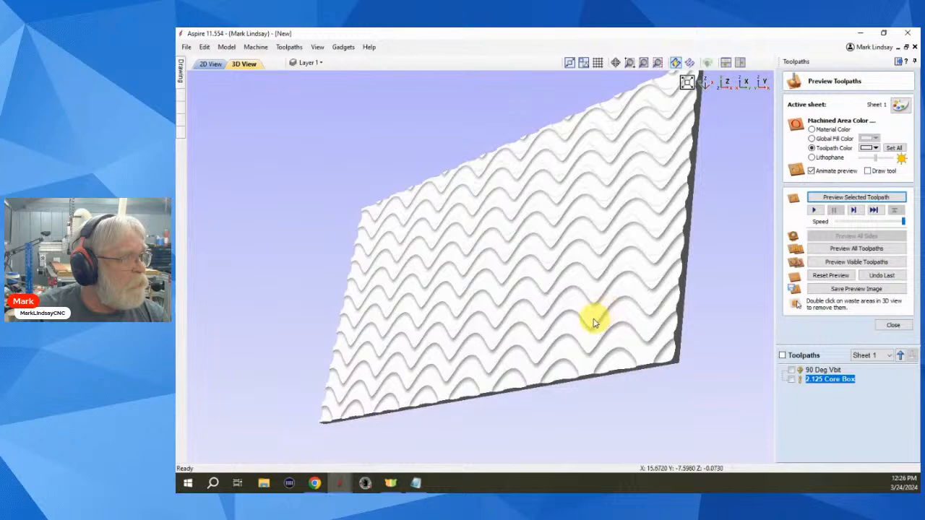
pyautogui.moveTo(488, 244); pyautogui.dragTo(657, 277)
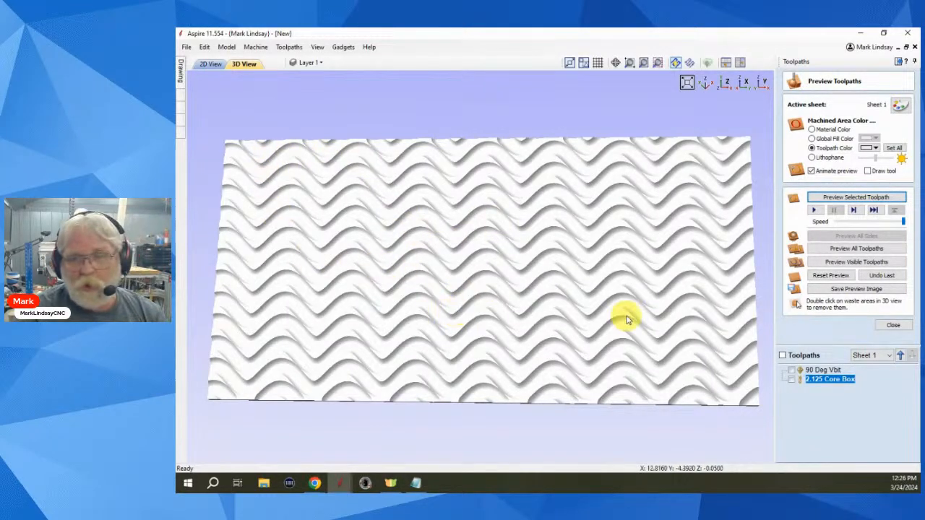
pyautogui.scroll(-2, 629, 315)
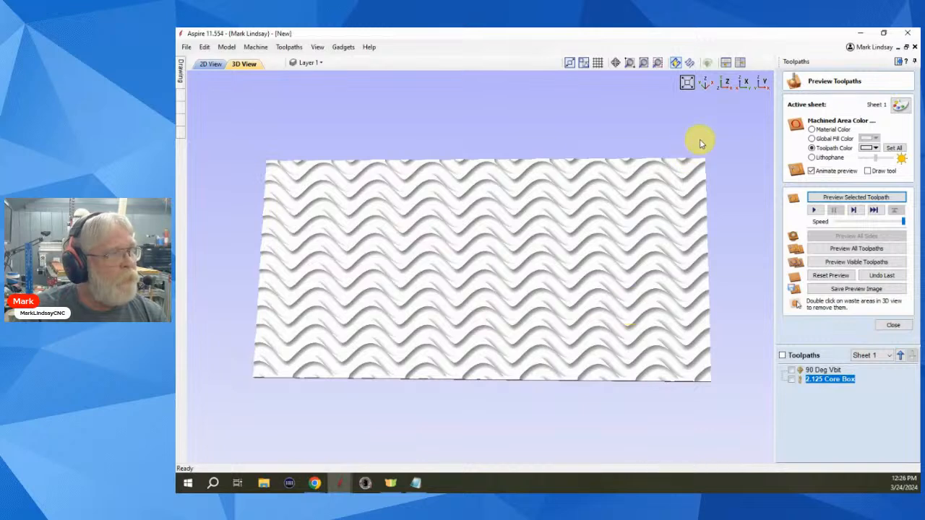
# View the carved texture from directly above and compare it with the wave vectors in the 2D view.
pyautogui.click(727, 82)
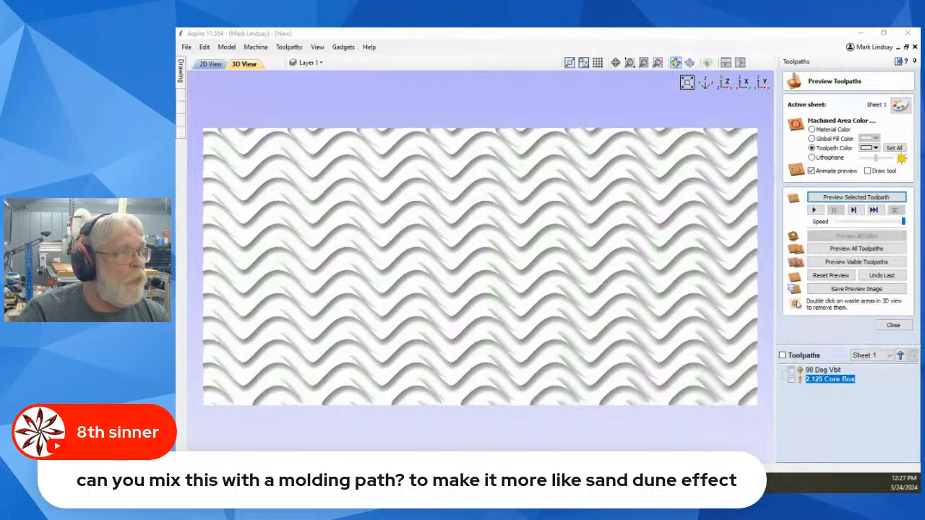
pyautogui.click(725, 85)
pyautogui.click(211, 63)
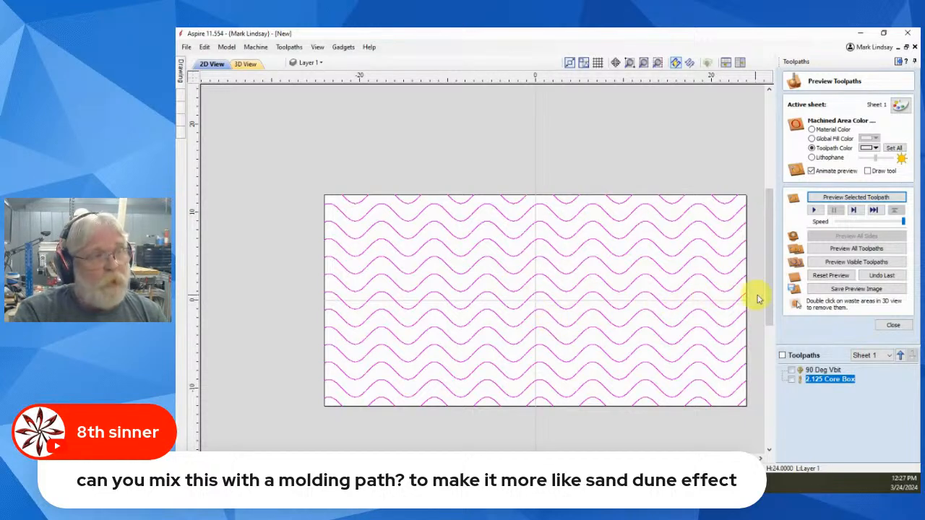
pyautogui.click(245, 64)
pyautogui.scroll(-1, 542, 309)
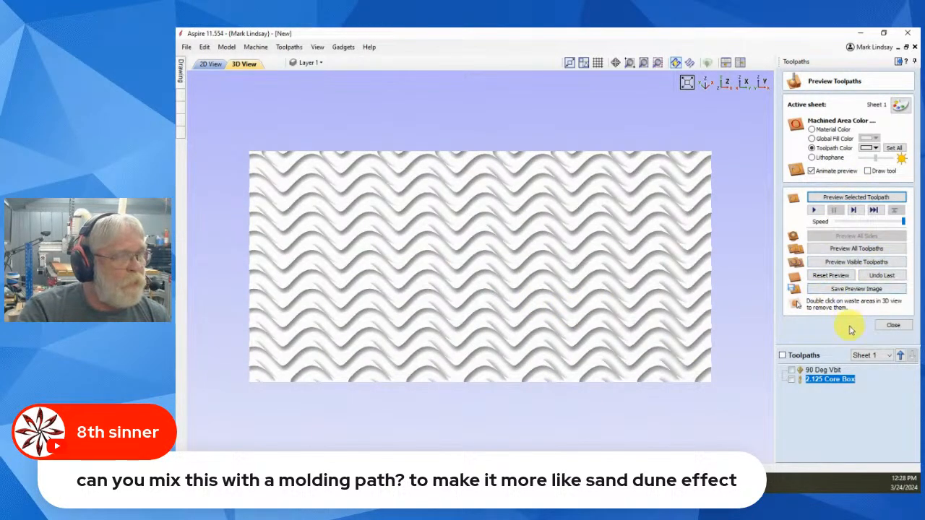
# Reset and close the toolpath preview, and return to the drawing tools in the 2D view.
pyautogui.click(834, 278)
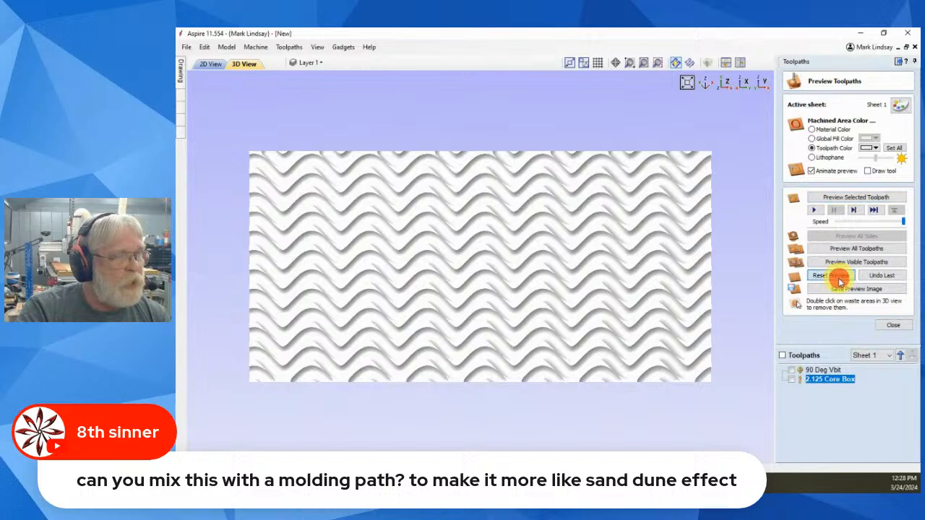
pyautogui.click(893, 327)
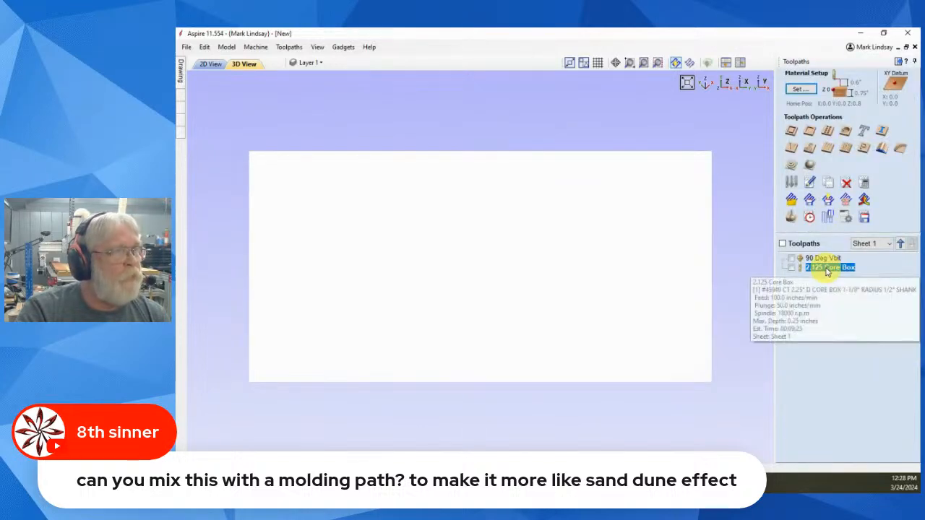
pyautogui.click(897, 61)
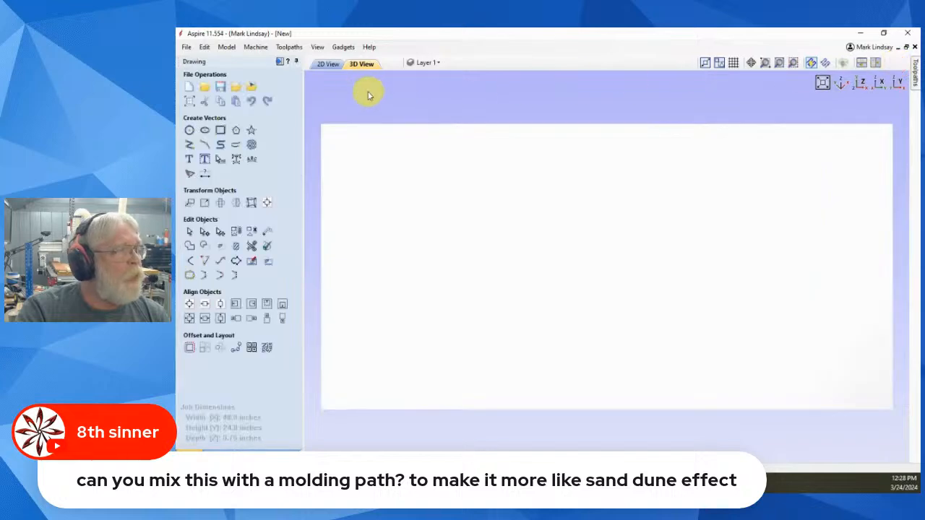
pyautogui.click(328, 63)
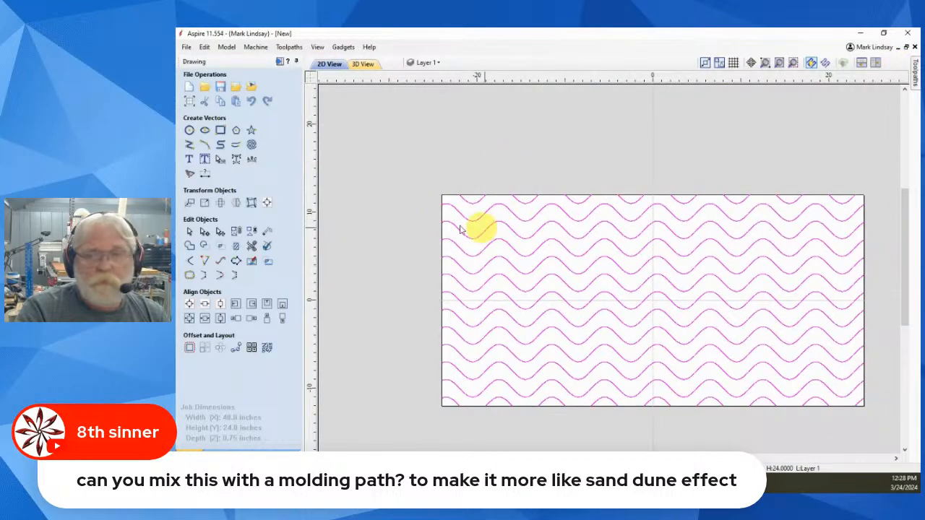
# Ungroup the wave vectors and clear the selection.
pyautogui.scroll(-1, 701, 347)
pyautogui.scroll(3, 657, 295)
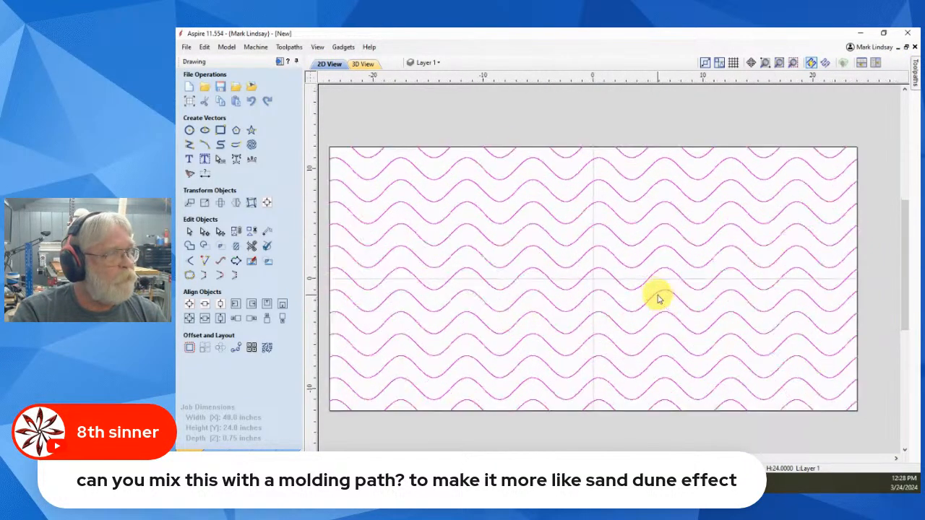
pyautogui.click(629, 258)
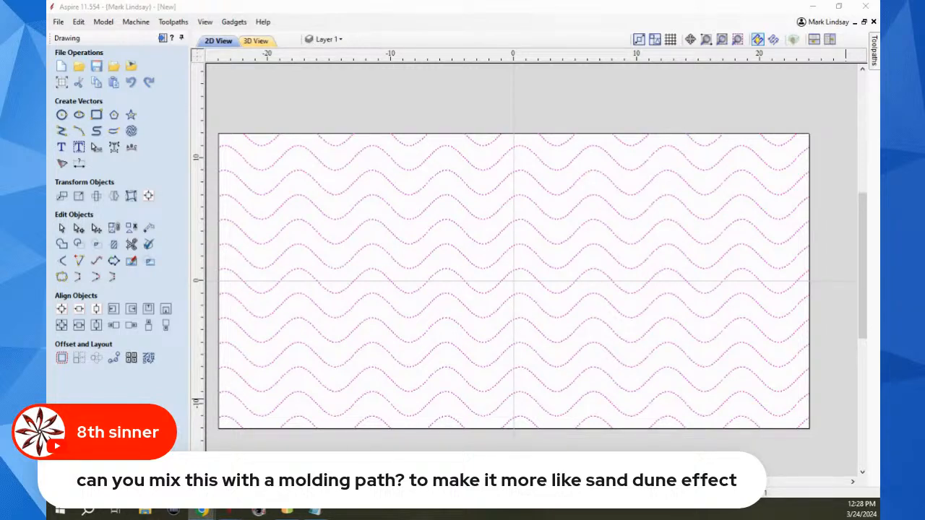
pyautogui.click(657, 96)
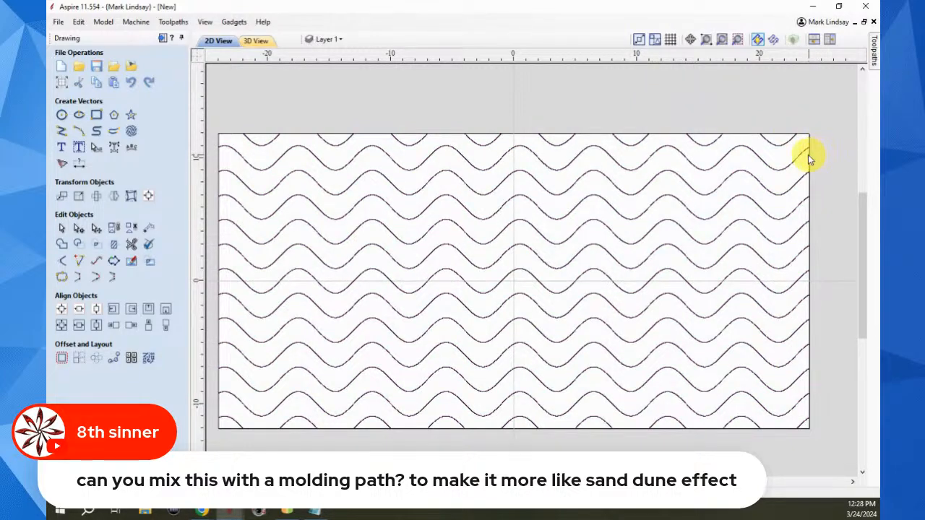
# Flip every second wave vertically in place, starting with the uppermost full-width one, without flipping about the job center or creating a mirrored copy.
pyautogui.click(555, 174)
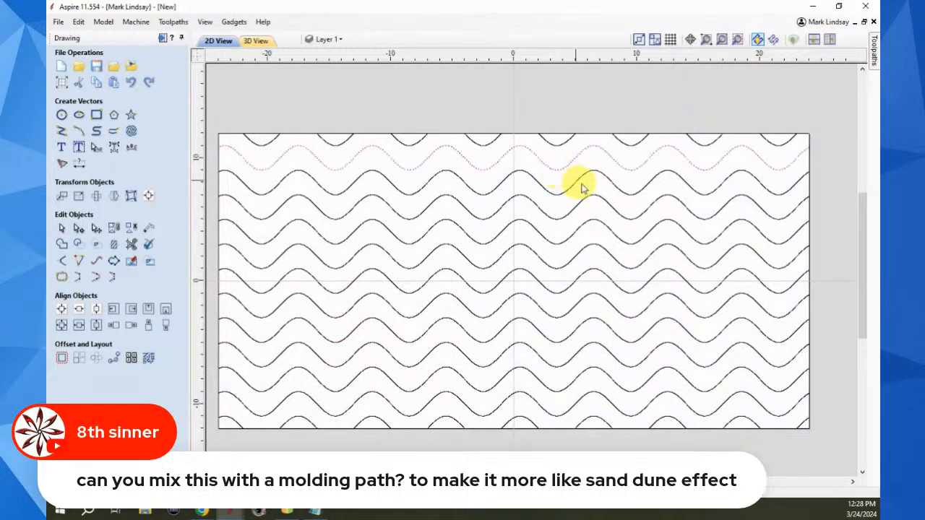
pyautogui.keyDown('shift'); pyautogui.click(558, 217); pyautogui.keyUp('shift')
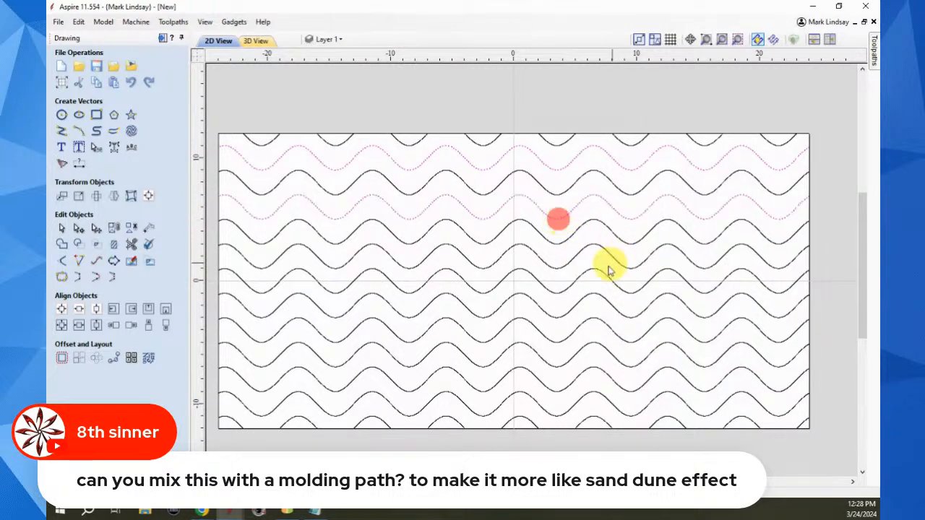
pyautogui.keyDown('shift'); pyautogui.click(557, 265); pyautogui.keyUp('shift')
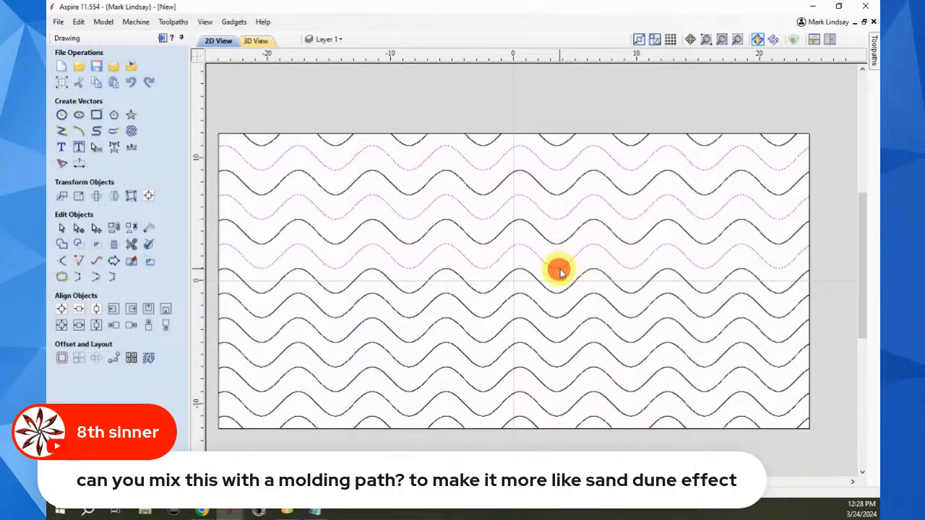
pyautogui.keyDown('shift'); pyautogui.click(557, 319); pyautogui.keyUp('shift')
pyautogui.keyDown('shift'); pyautogui.click(556, 367); pyautogui.keyUp('shift')
pyautogui.keyDown('shift'); pyautogui.click(562, 412); pyautogui.keyUp('shift')
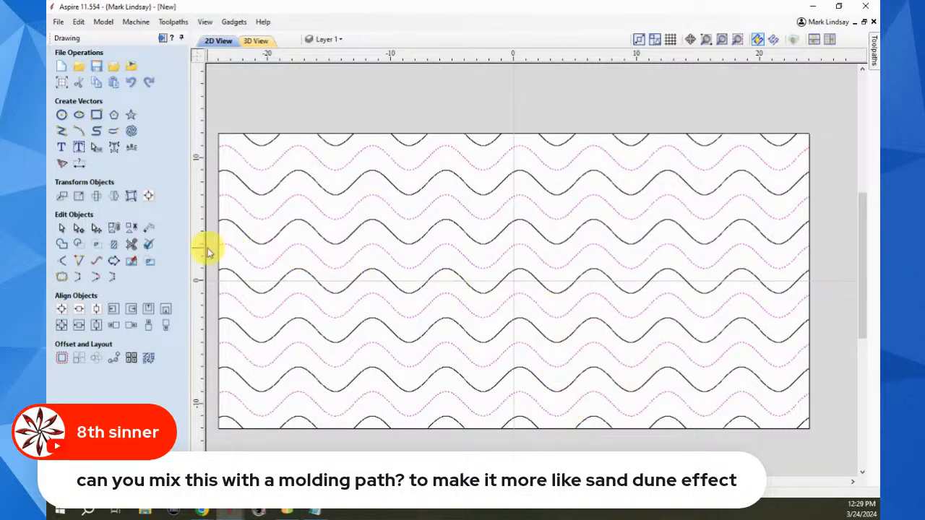
pyautogui.click(114, 198)
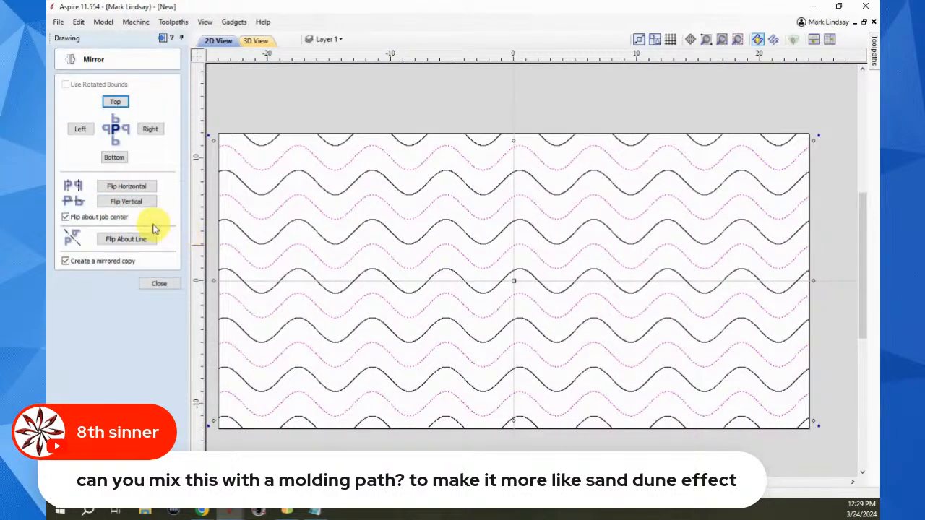
pyautogui.click(65, 262)
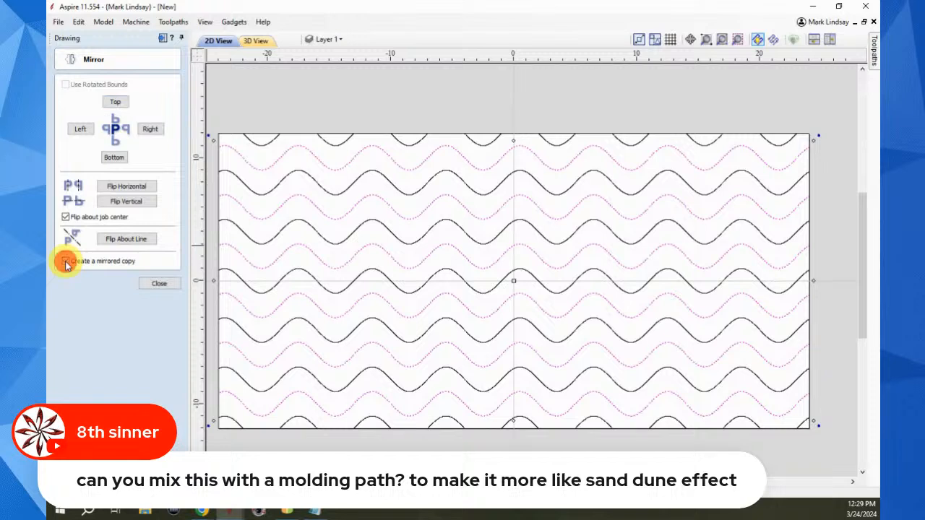
pyautogui.click(65, 218)
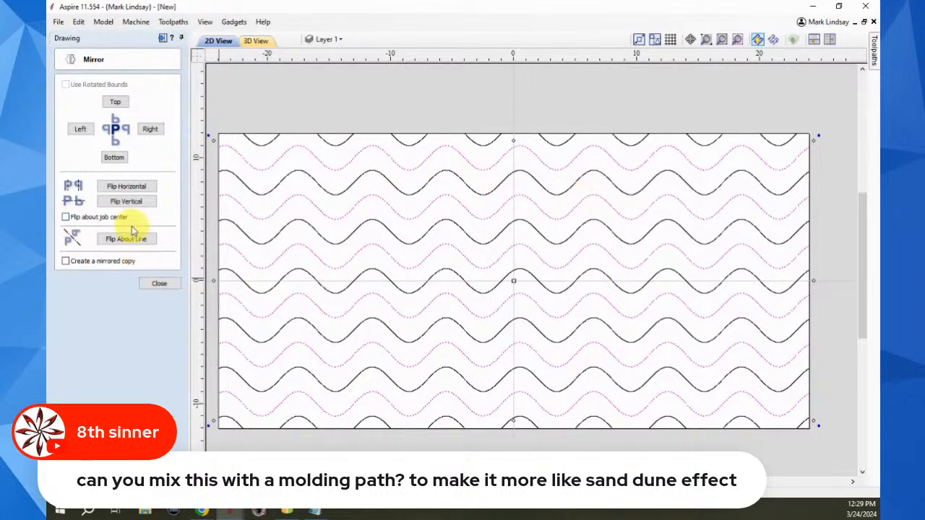
pyautogui.click(127, 202)
pyautogui.click(127, 205)
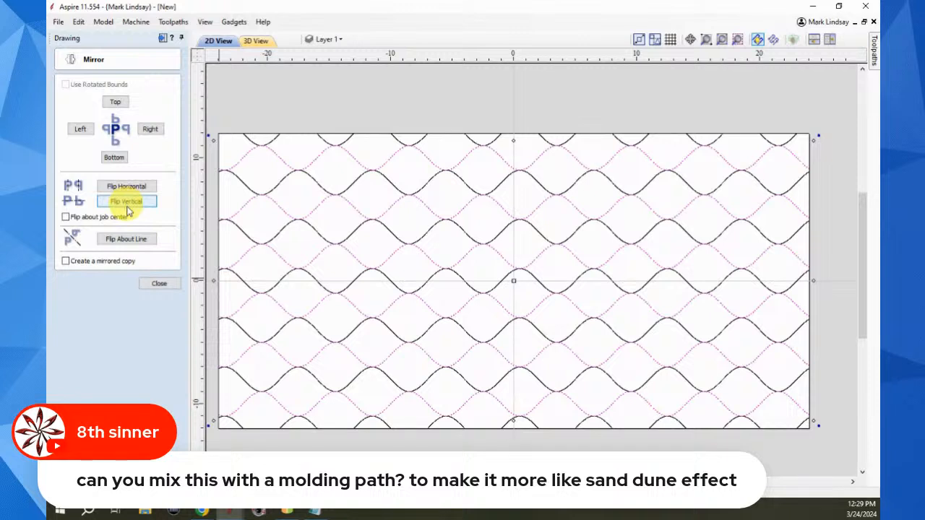
pyautogui.click(158, 283)
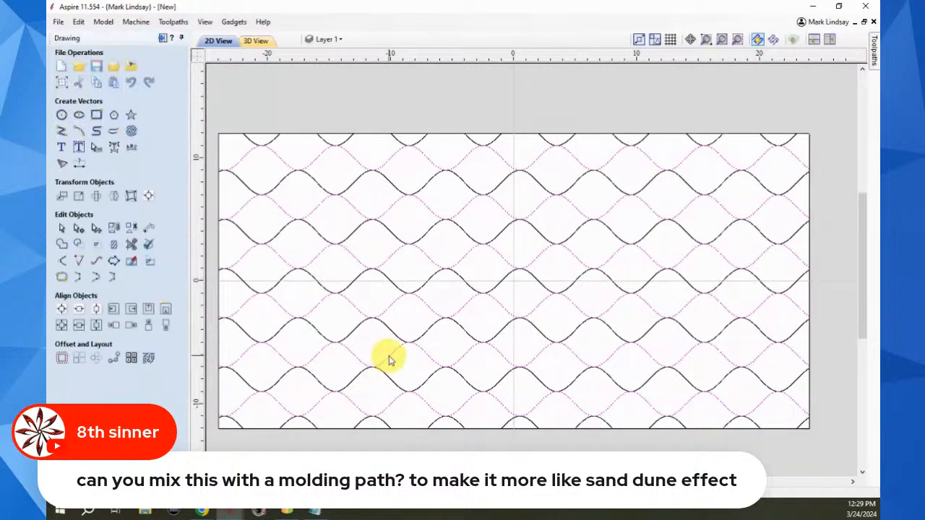
# Group all the wave vectors into one object.
pyautogui.click(526, 289)
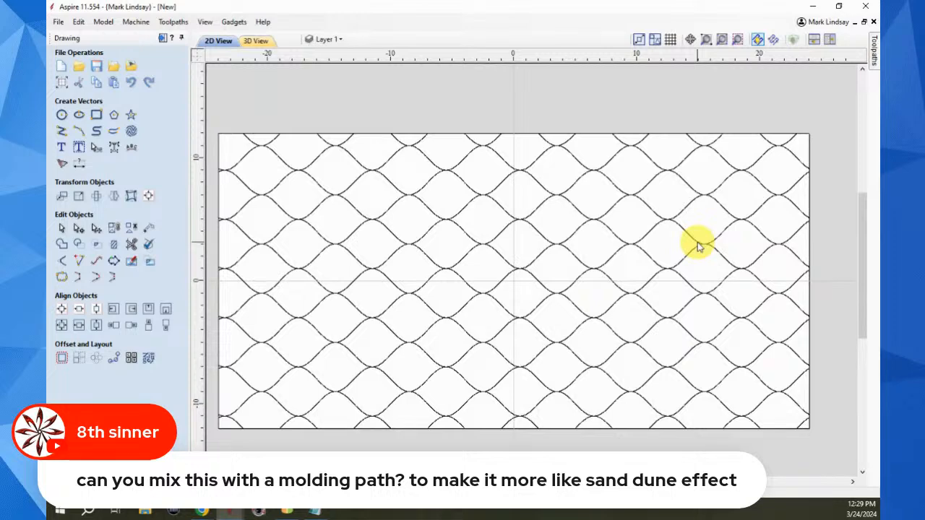
pyautogui.hotkey('ctrl', 'a')
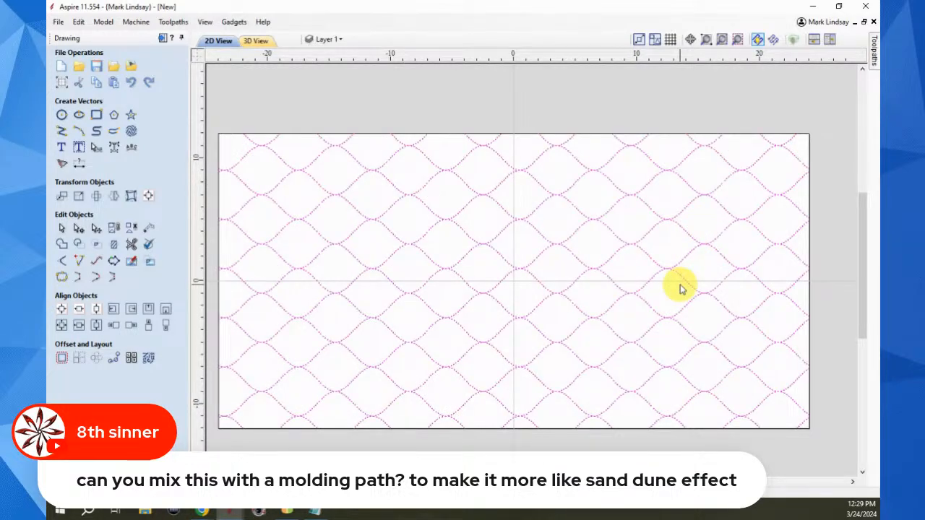
pyautogui.press('g')
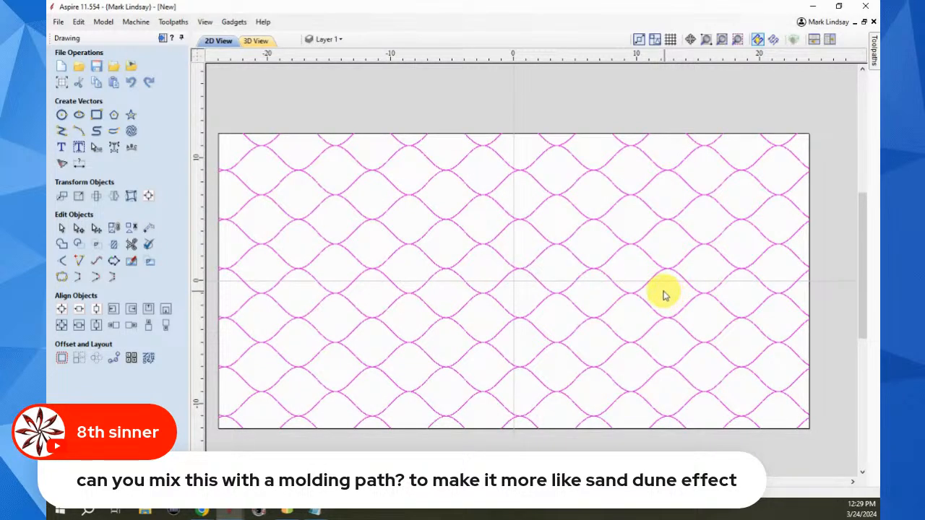
# Calculate a profile toolpath named Core Box 2 on the grouped waves, 0.25 inches deep with the 2.25-inch core box bit.
pyautogui.click(164, 37)
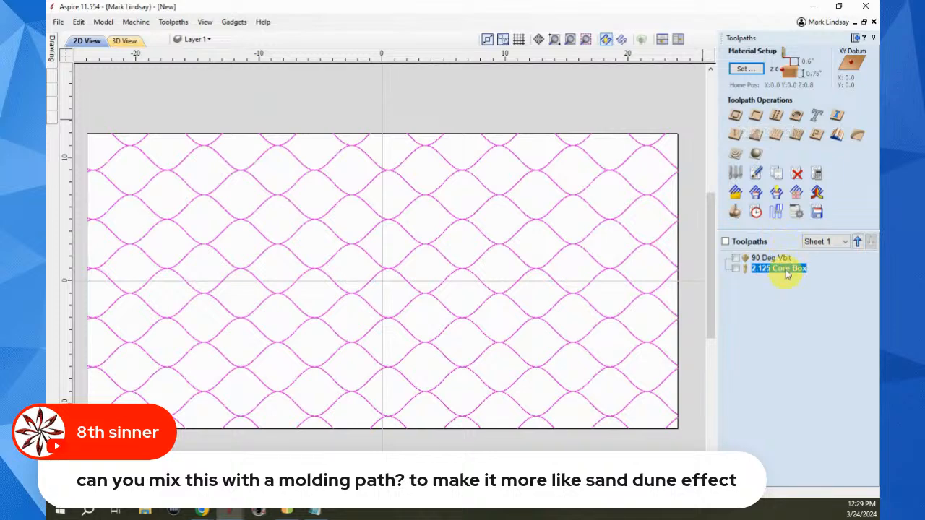
pyautogui.click(738, 116)
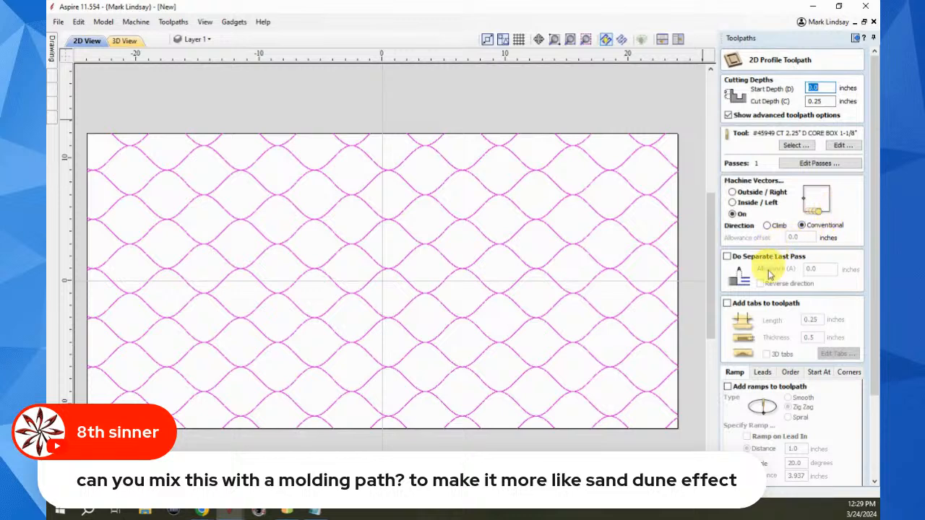
pyautogui.scroll(-2, 787, 448)
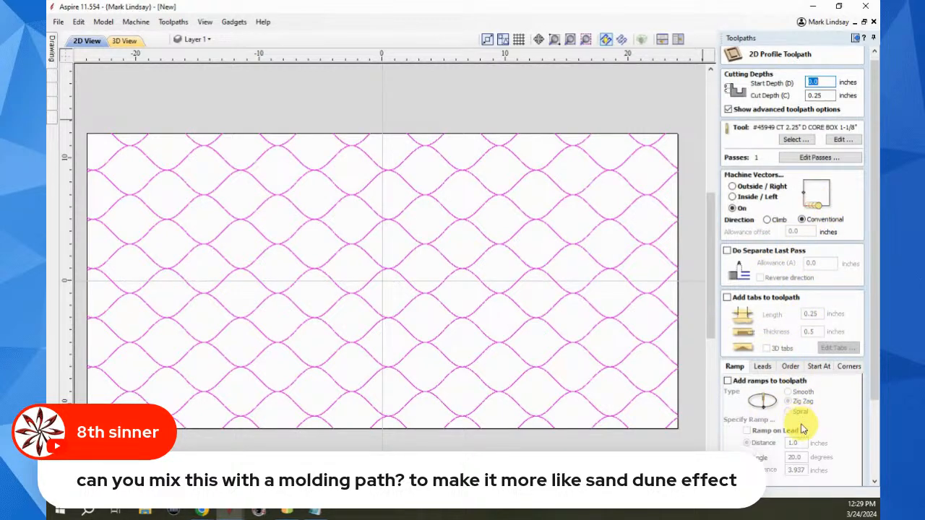
pyautogui.scroll(-3, 778, 455)
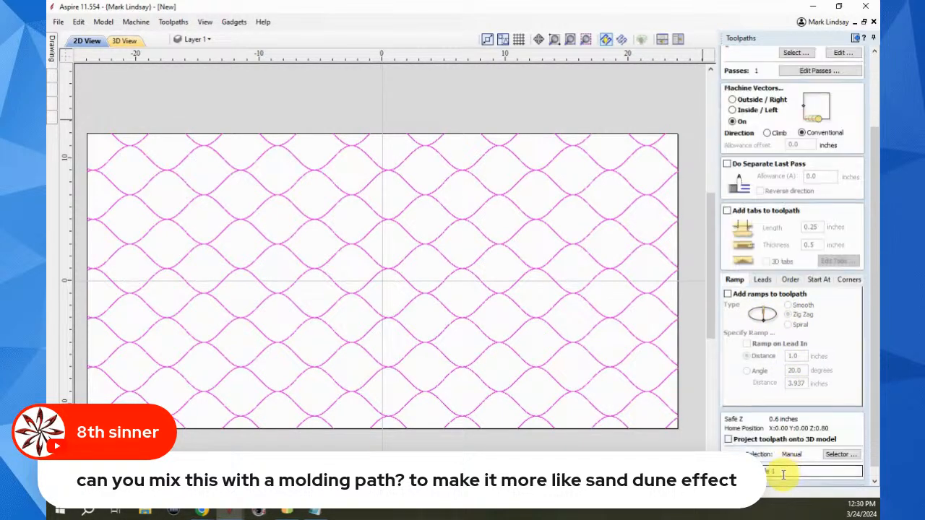
pyautogui.moveTo(780, 458); pyautogui.dragTo(729, 460)
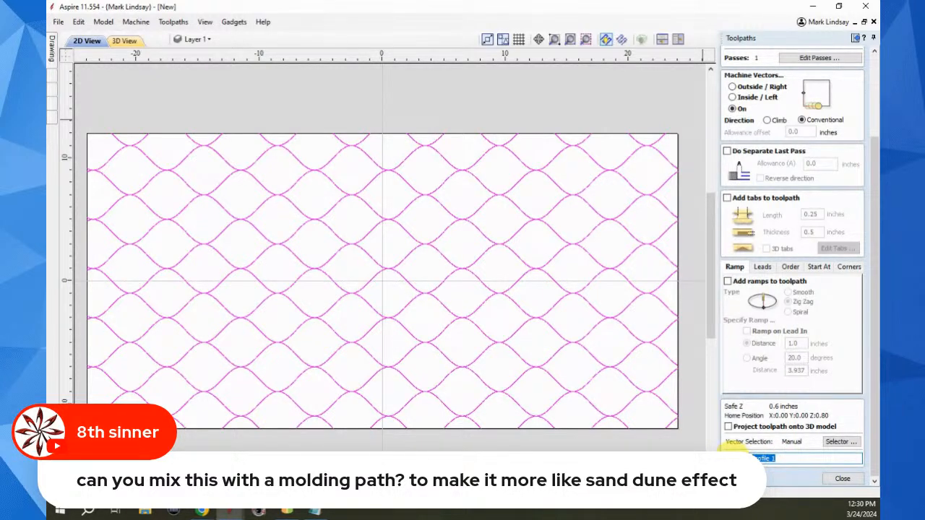
pyautogui.write('Wa')
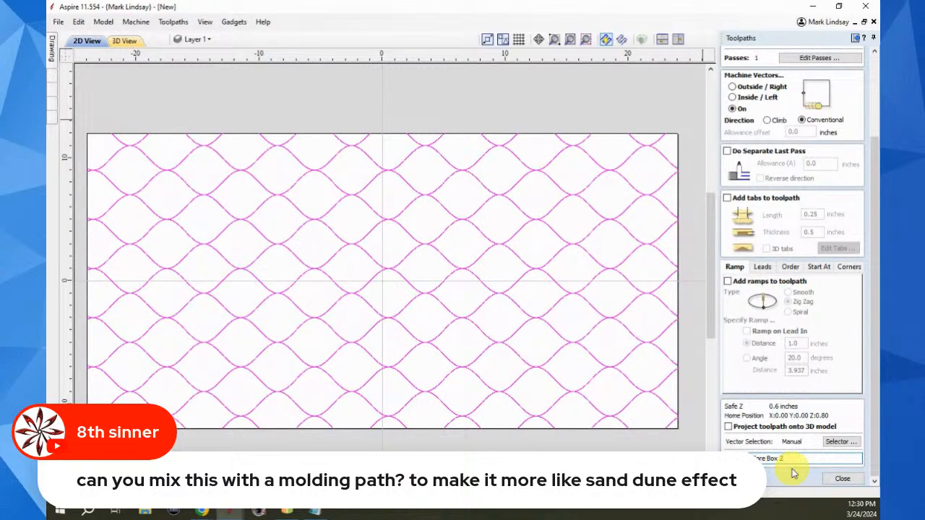
pyautogui.click(746, 478)
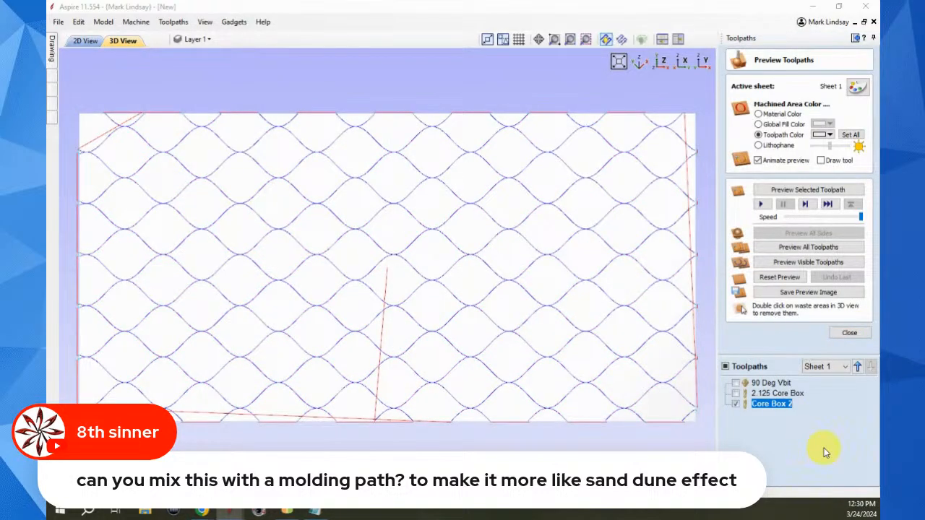
# Simulate the Core Box 2 toolpath and examine the carved texture up close, at an angle and from above.
pyautogui.click(816, 190)
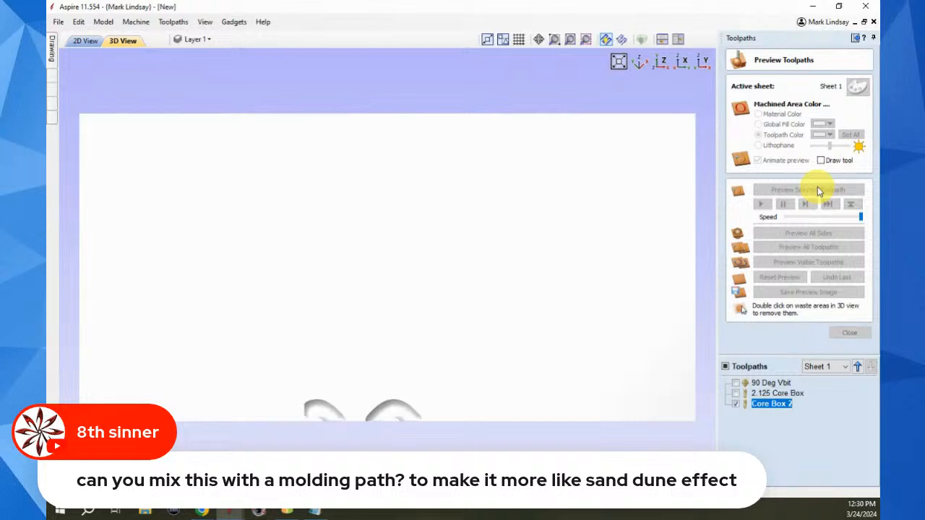
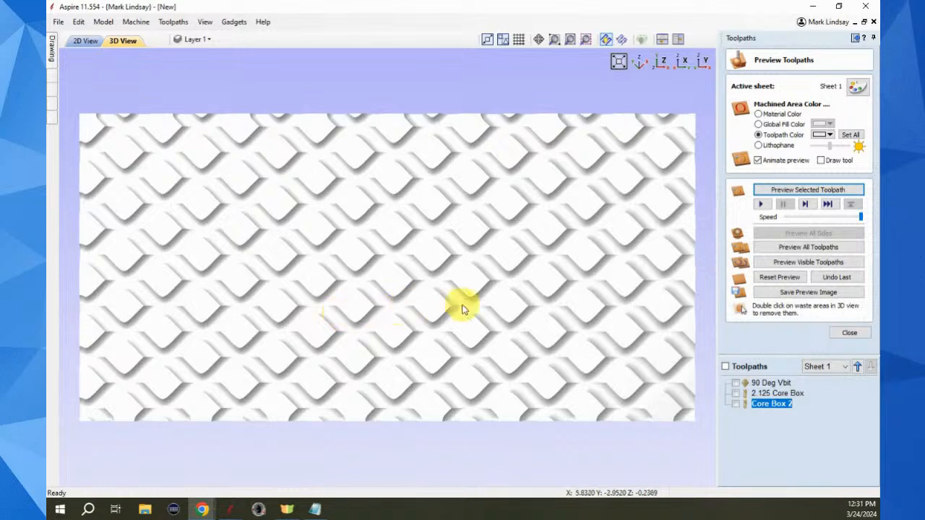
pyautogui.moveTo(263, 372); pyautogui.dragTo(378, 331)
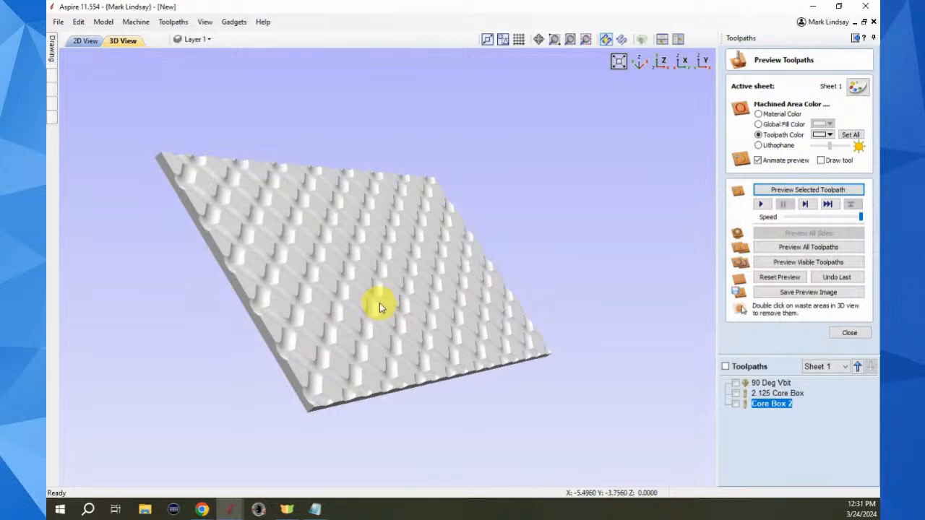
pyautogui.scroll(2, 241, 313)
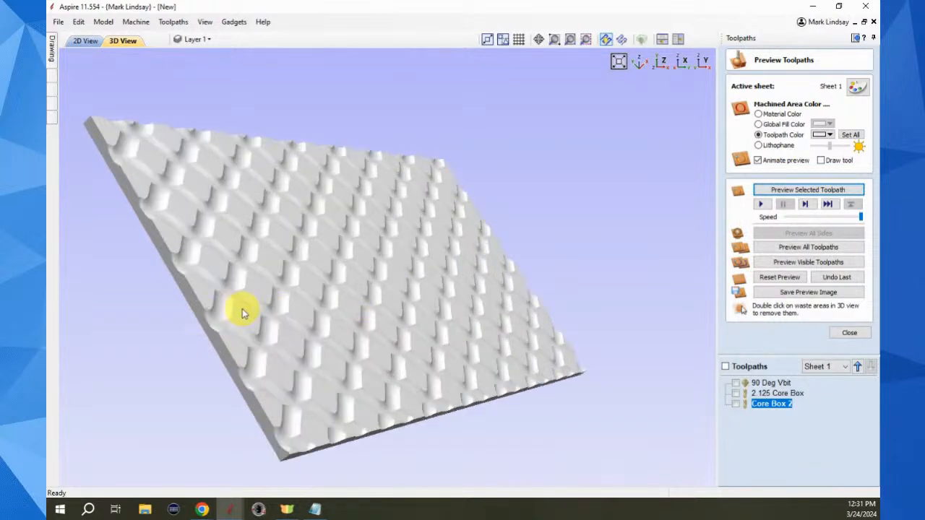
pyautogui.moveTo(256, 325); pyautogui.dragTo(407, 314)
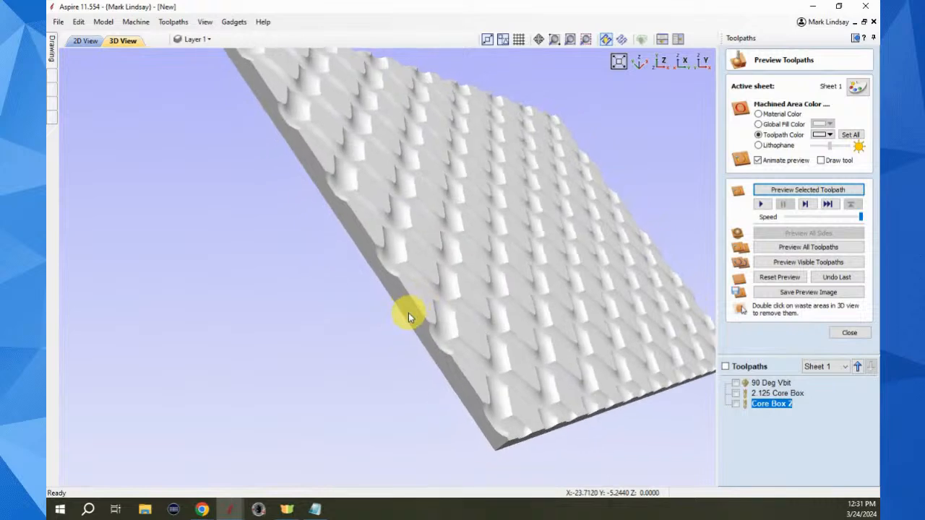
pyautogui.scroll(4, 383, 244)
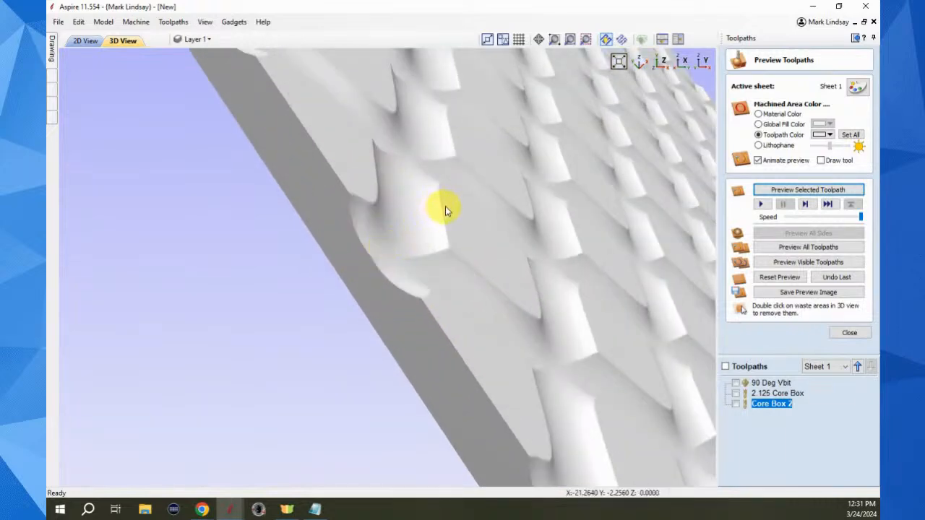
pyautogui.moveTo(465, 202); pyautogui.dragTo(410, 250)
pyautogui.moveTo(584, 332); pyautogui.dragTo(390, 388)
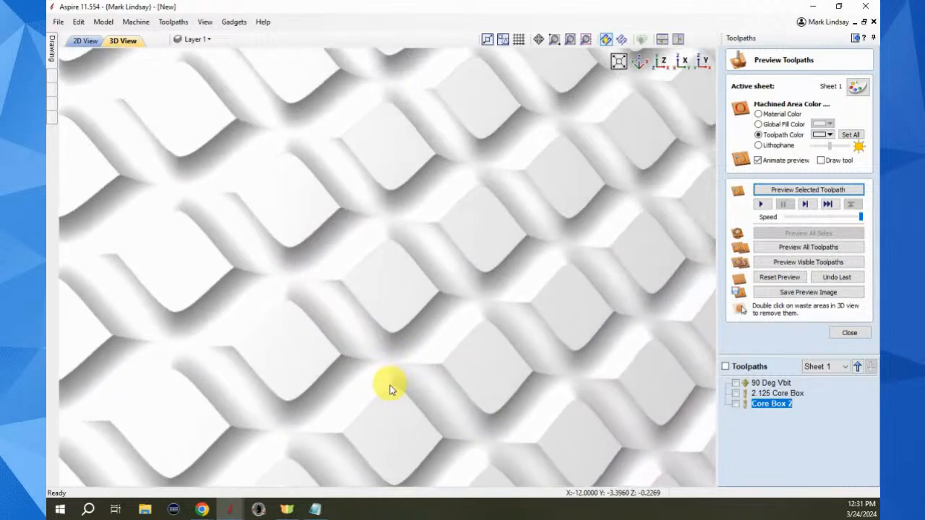
pyautogui.moveTo(482, 275); pyautogui.dragTo(503, 285)
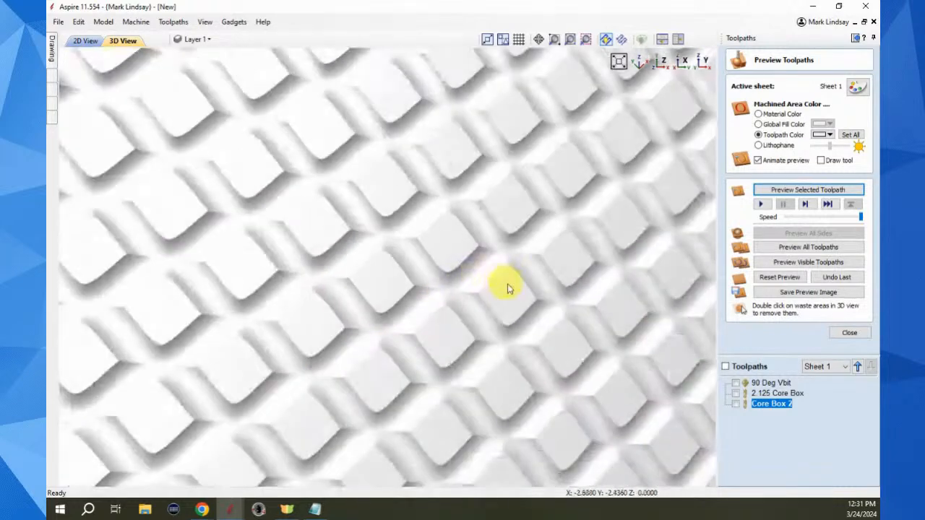
pyautogui.scroll(-5, 504, 285)
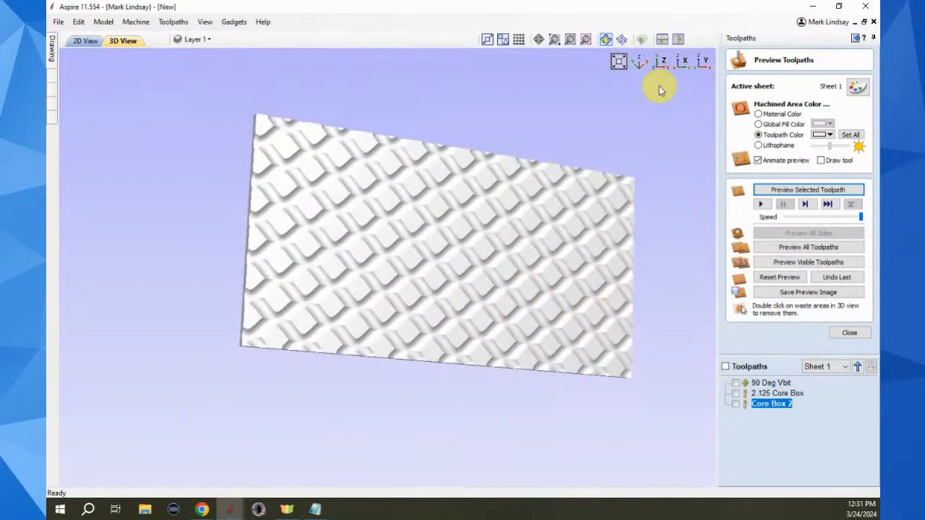
pyautogui.click(660, 61)
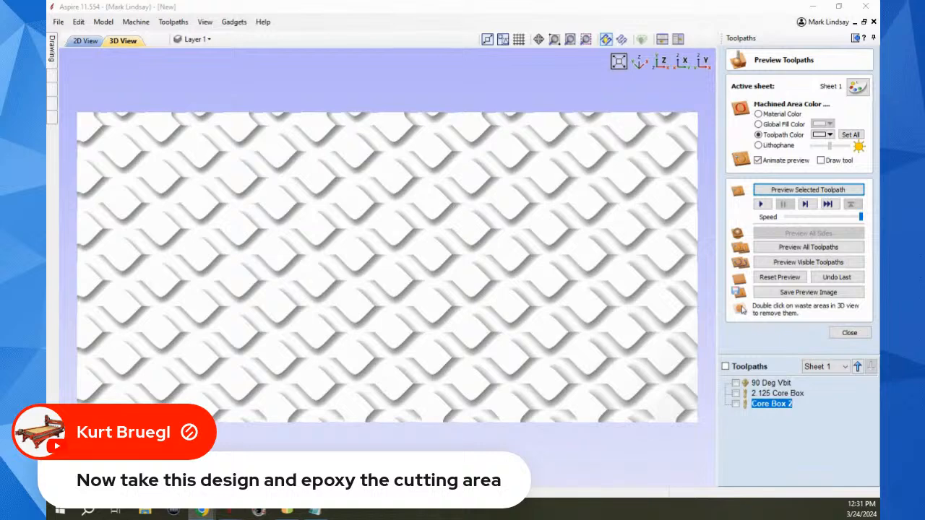
# Deselect the waves in the 2D view and look up the 1.25-inch Bowl and Tray bit's profile in the tool database.
pyautogui.click(85, 41)
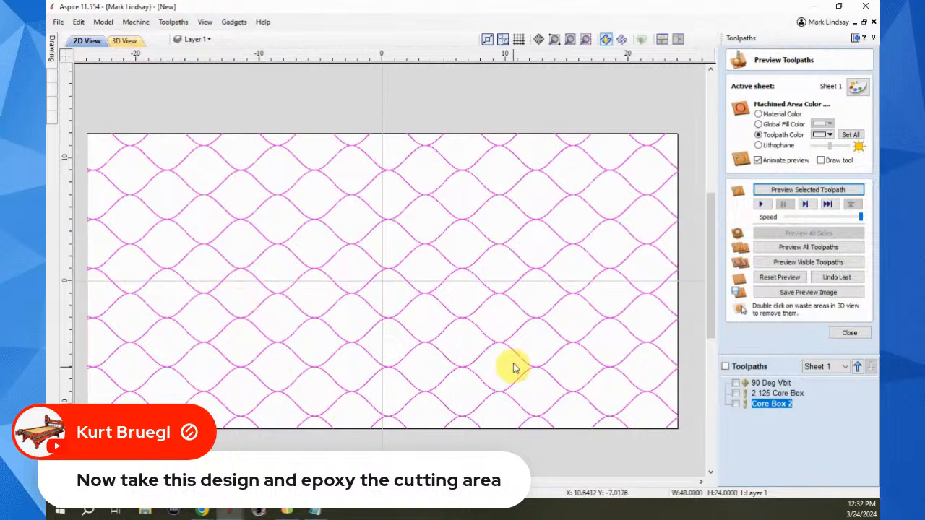
pyautogui.click(497, 266)
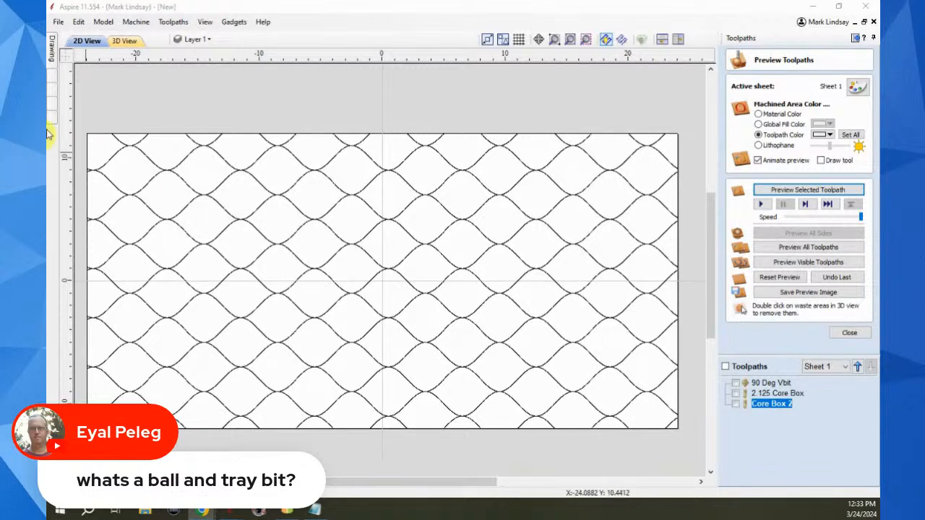
pyautogui.click(178, 22)
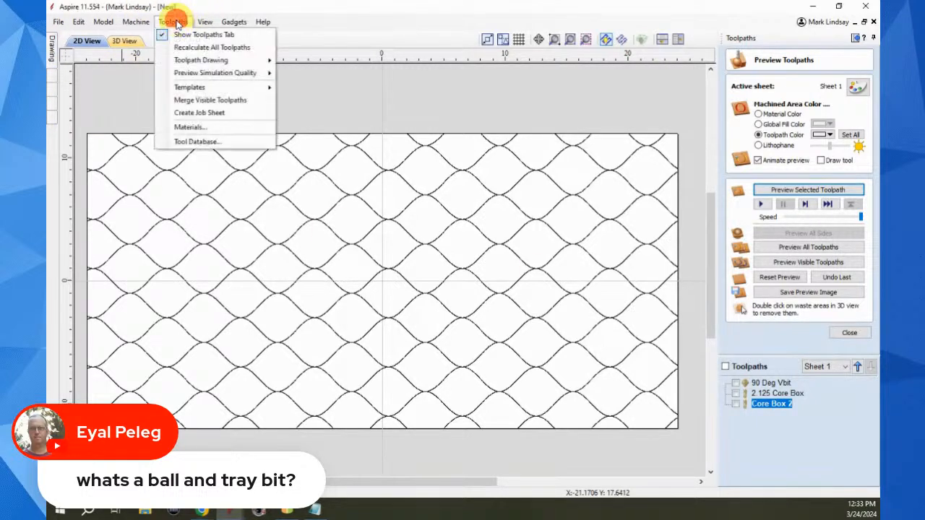
pyautogui.click(213, 143)
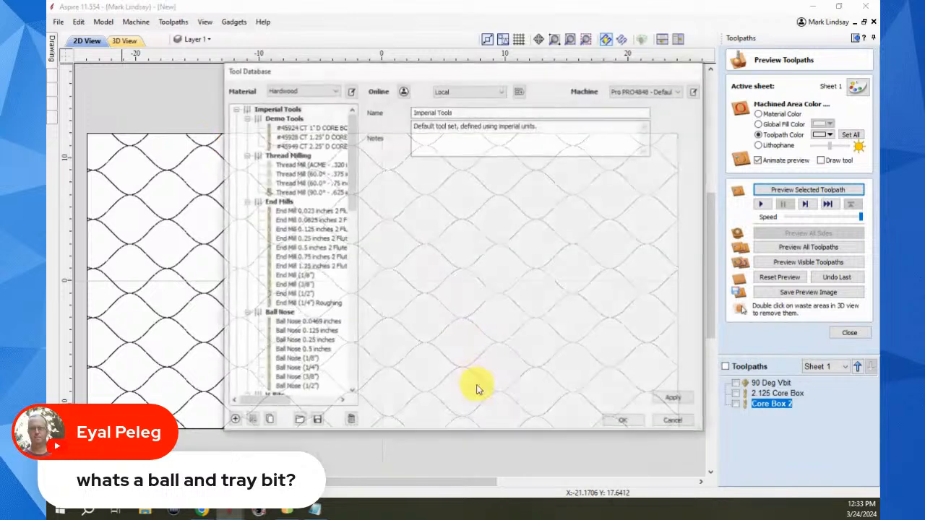
pyautogui.moveTo(354, 164); pyautogui.dragTo(369, 311)
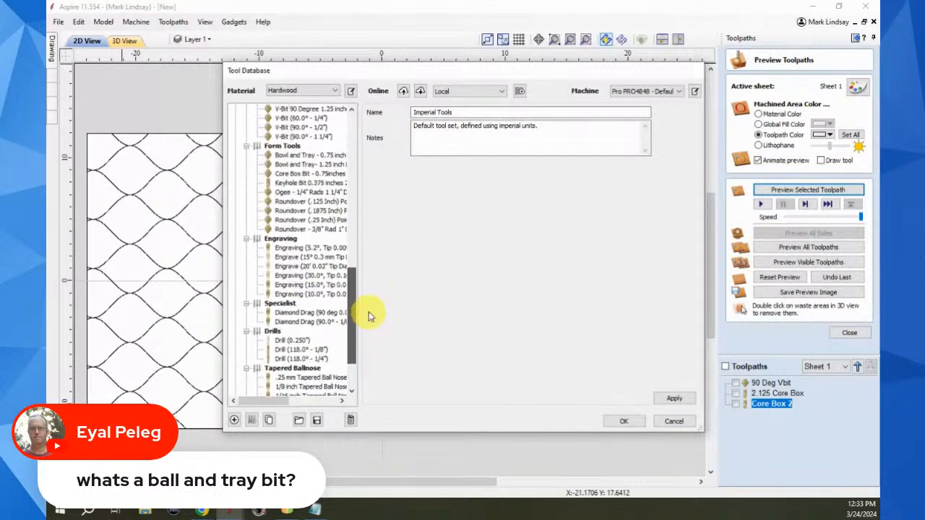
pyautogui.click(327, 164)
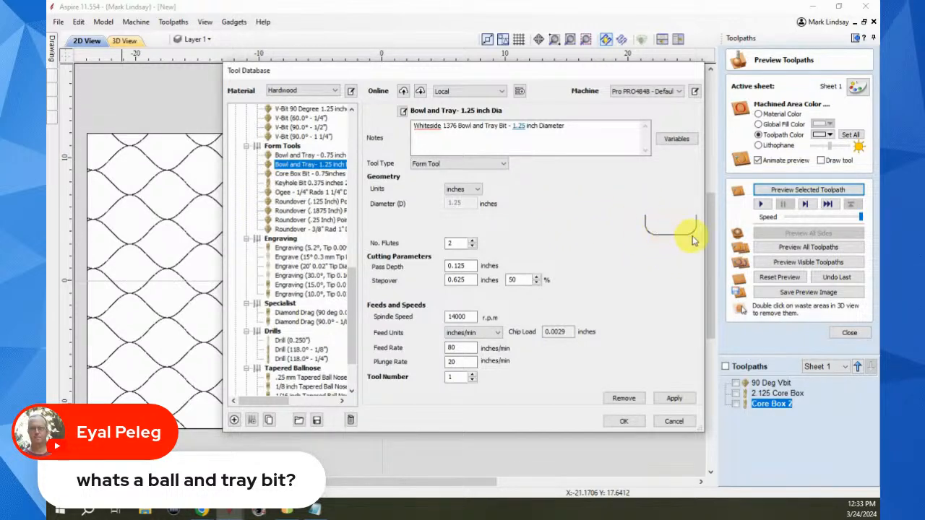
pyautogui.click(337, 171)
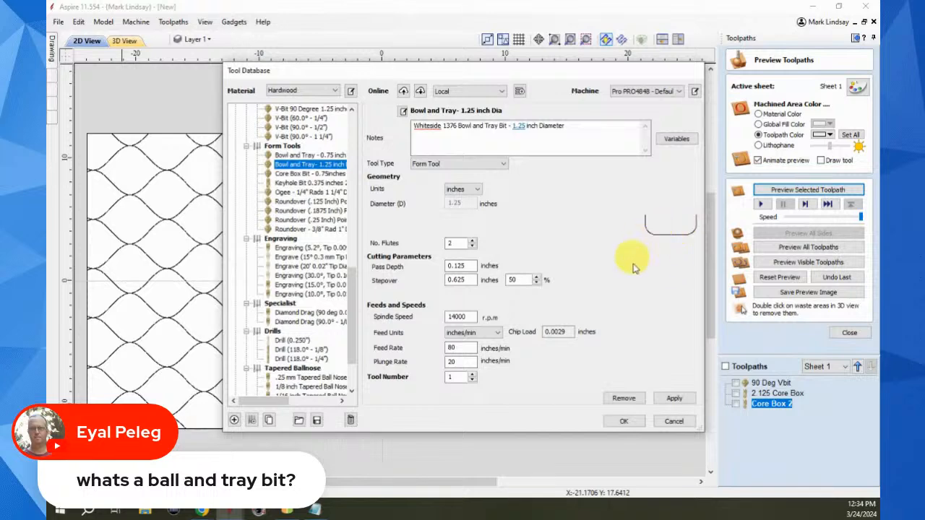
pyautogui.click(673, 422)
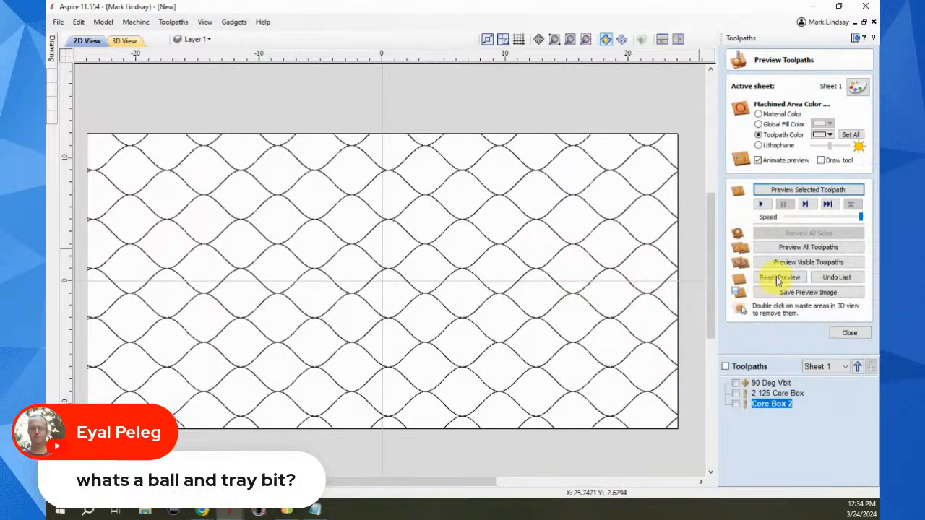
# Reset the simulated material in the 3D view and close the toolpath preview.
pyautogui.click(124, 40)
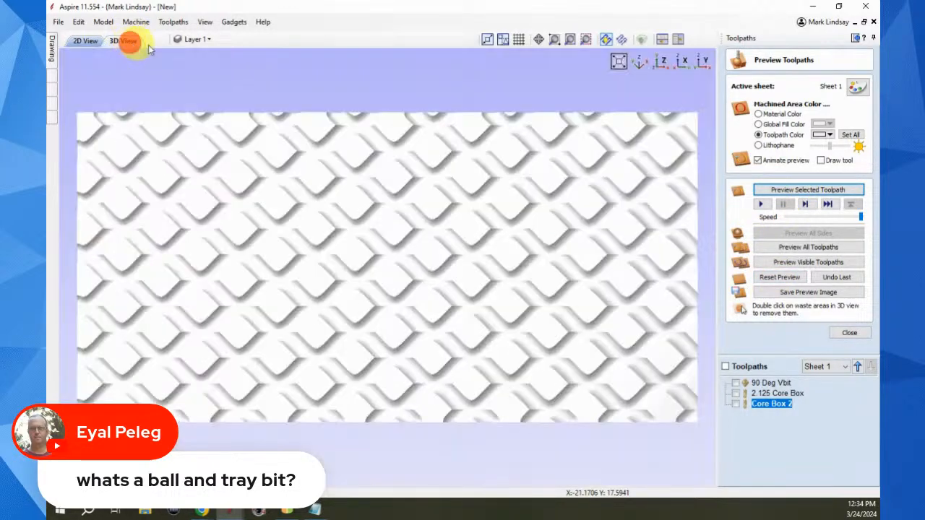
pyautogui.click(787, 285)
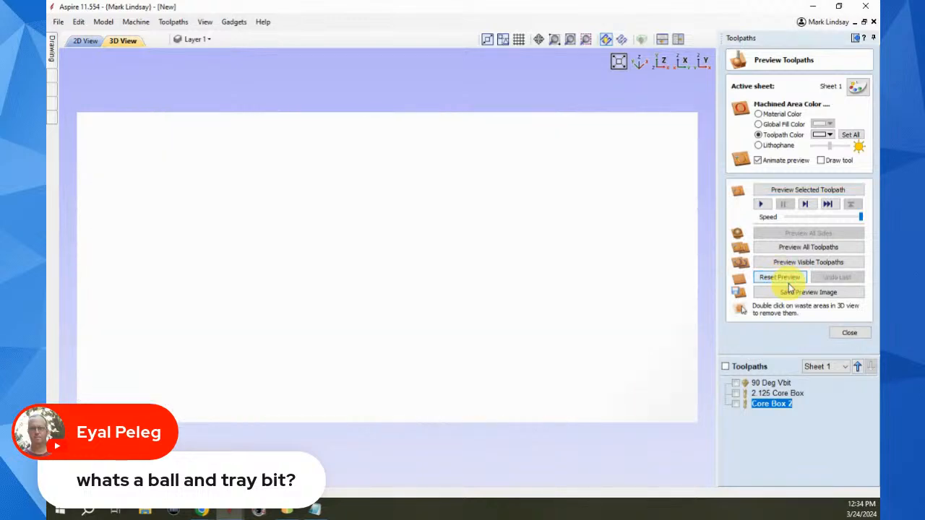
pyautogui.click(849, 332)
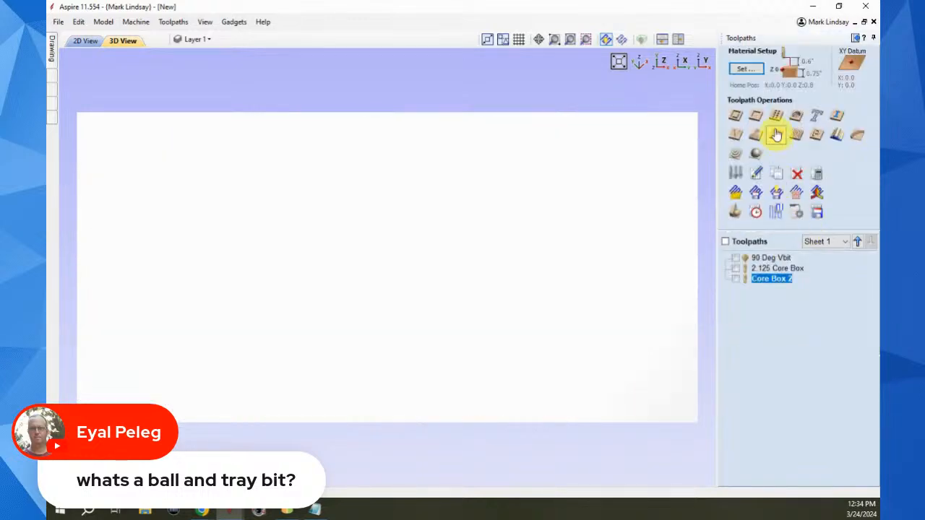
# Start a new profile toolpath and assign it the Bowl and Tray 1.25 inch Dia form tool.
pyautogui.click(734, 115)
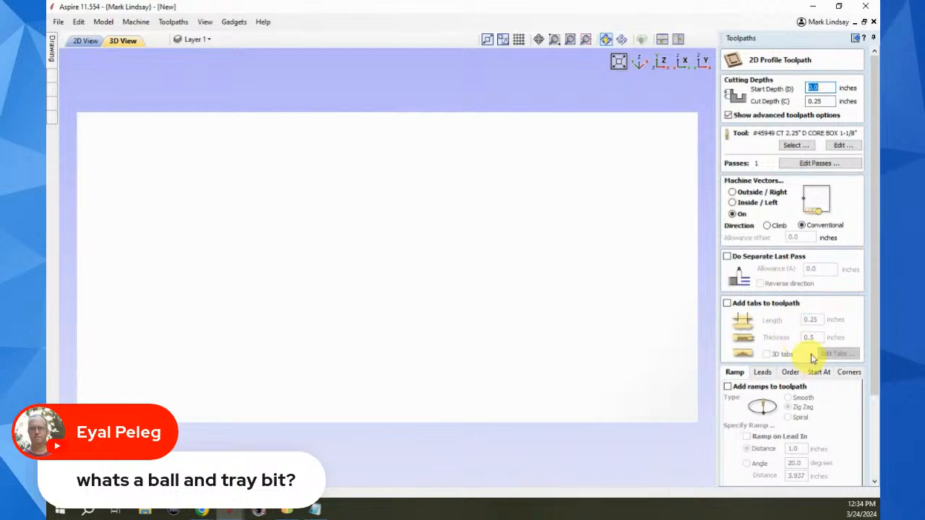
pyautogui.click(796, 147)
pyautogui.scroll(-2, 309, 334)
pyautogui.scroll(-9, 309, 333)
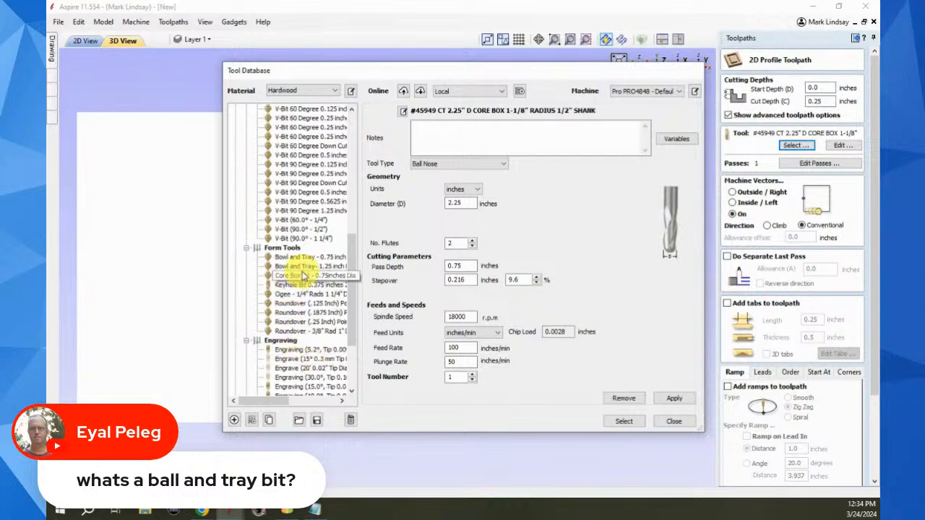
pyautogui.click(308, 266)
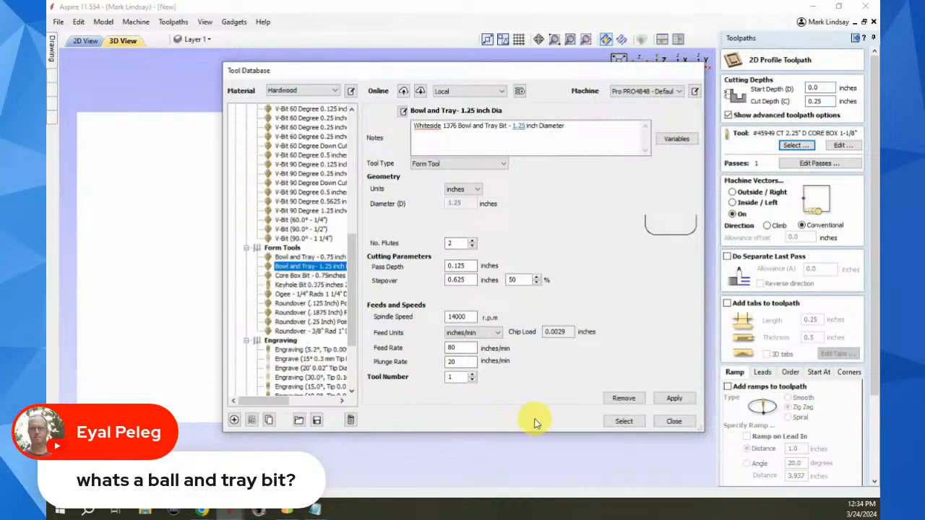
pyautogui.click(624, 422)
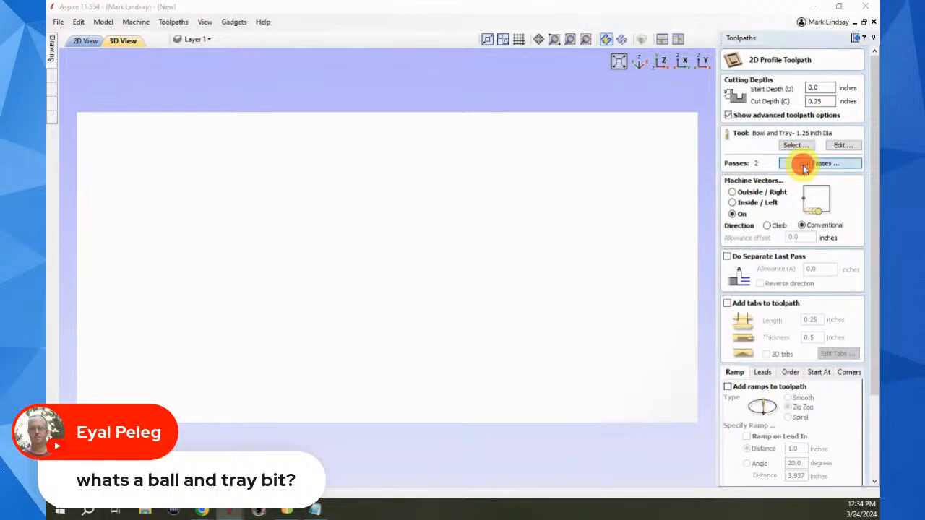
# Reduce the cut to a single 0.25-inch pass and name the toolpath 1.5 bowl and tray.
pyautogui.click(805, 165)
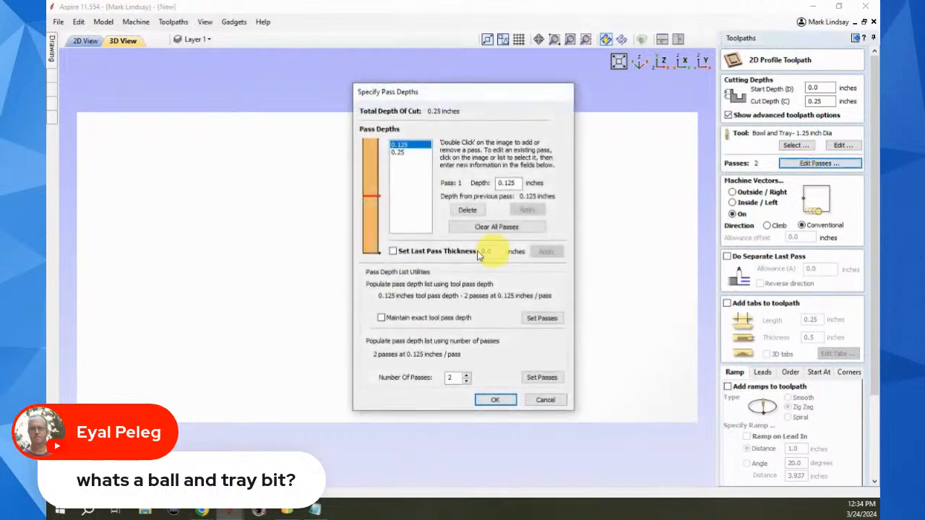
pyautogui.click(466, 381)
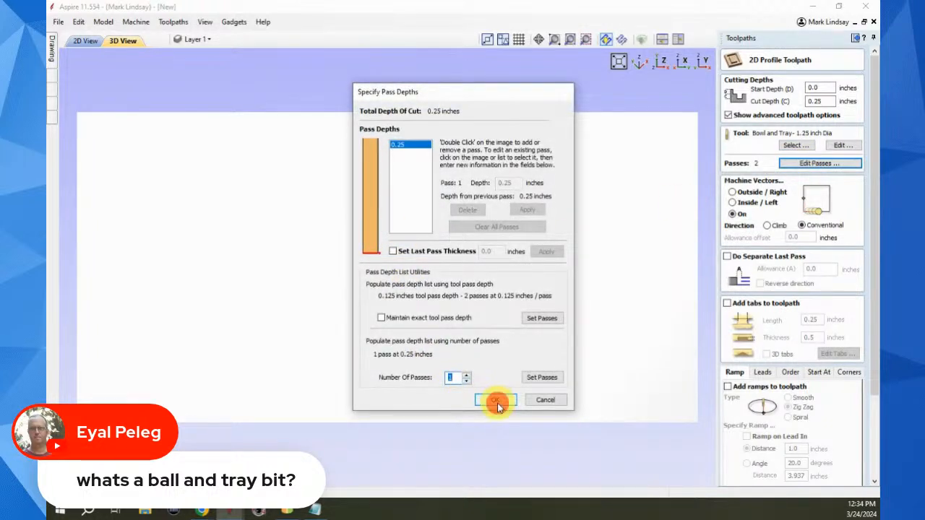
pyautogui.click(496, 402)
pyautogui.scroll(-2, 817, 438)
pyautogui.scroll(-3, 822, 438)
pyautogui.moveTo(779, 457); pyautogui.dragTo(724, 462)
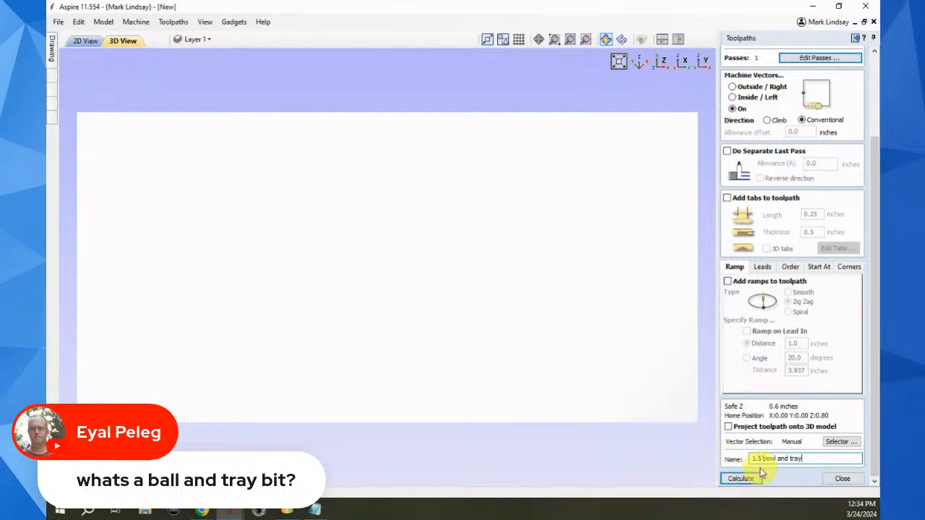
# Select the wave vectors in the 2D view and calculate the 1.5 bowl and tray profile toolpath on them.
pyautogui.click(751, 479)
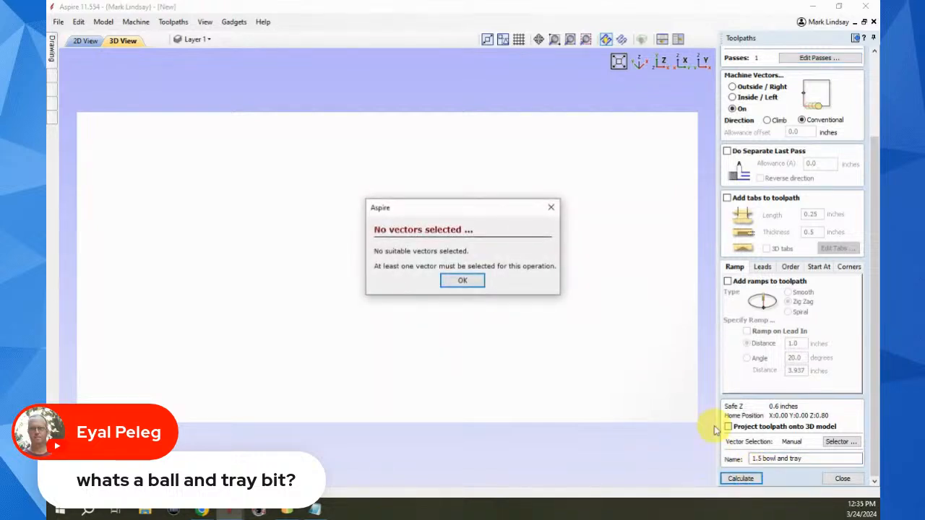
pyautogui.click(462, 280)
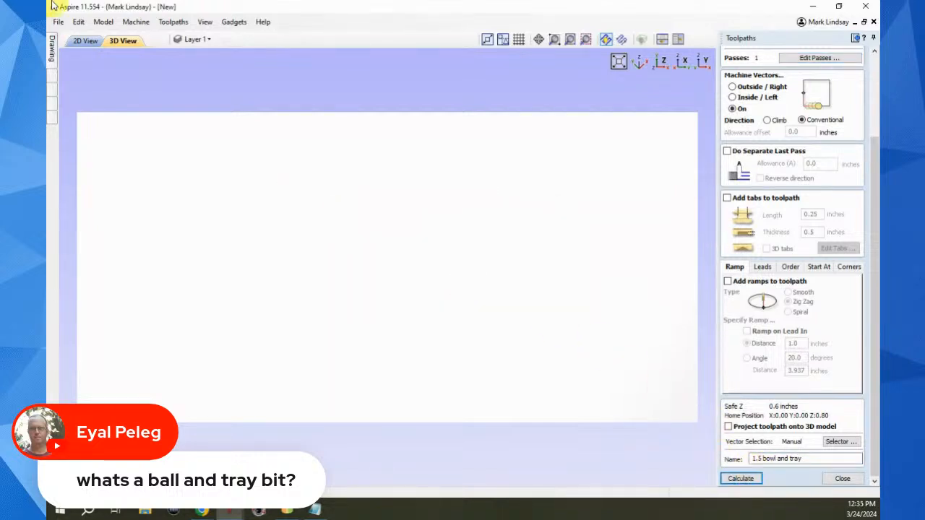
pyautogui.click(84, 41)
pyautogui.click(443, 180)
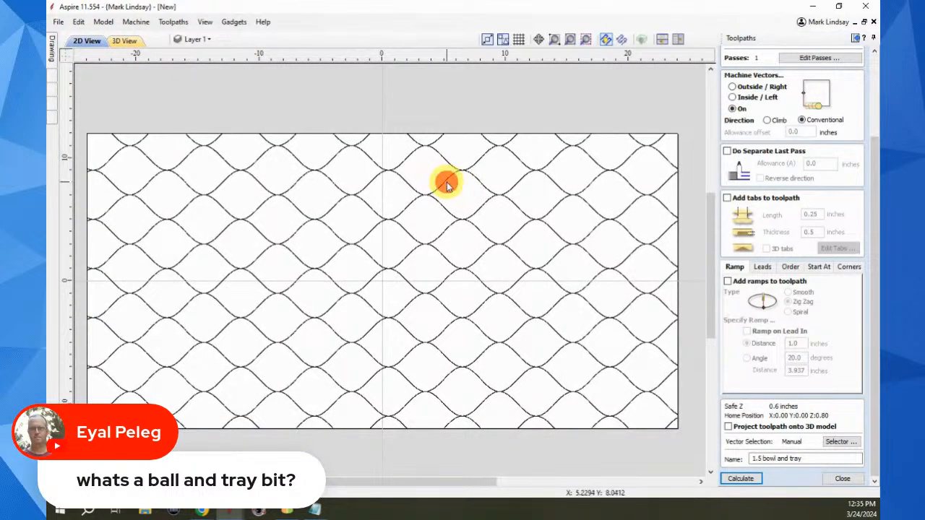
pyautogui.click(744, 480)
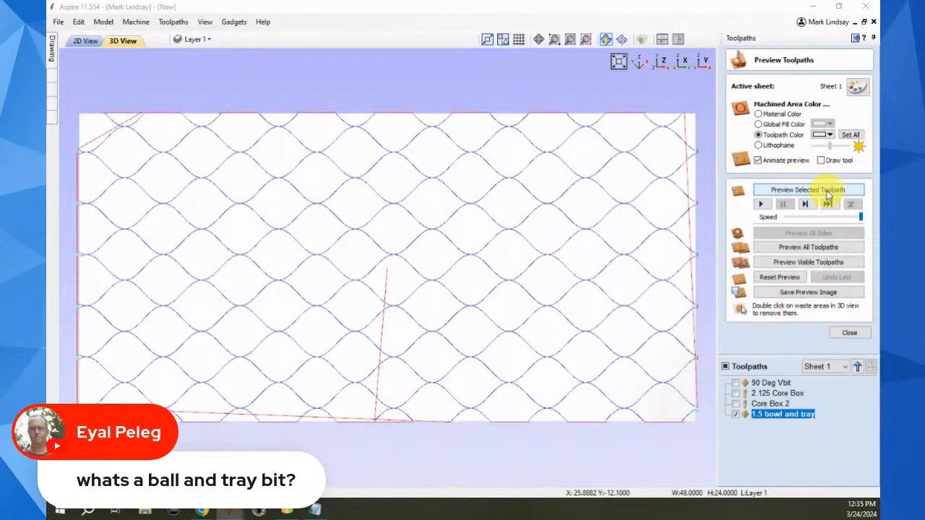
# Simulate the 1.5 bowl and tray toolpath and examine the carved pattern's surface and edges from several angles and from above.
pyautogui.click(828, 191)
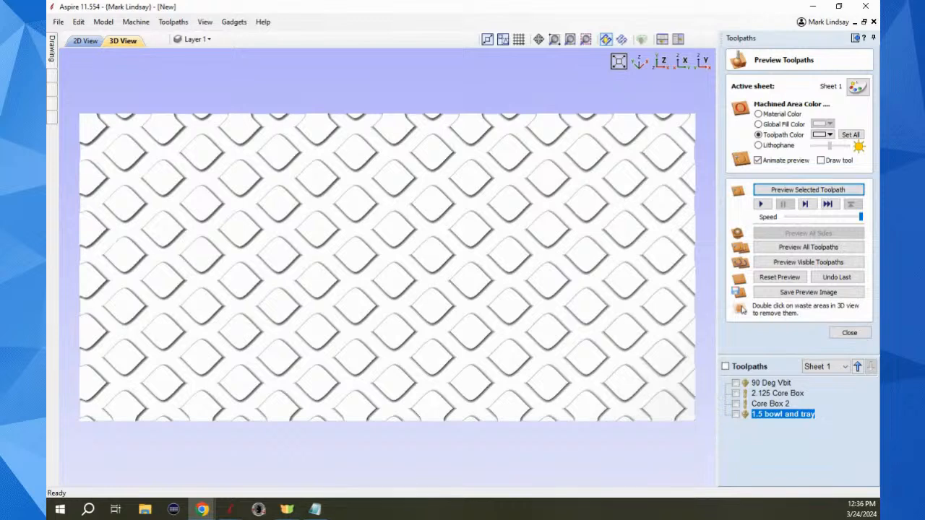
pyautogui.moveTo(268, 295); pyautogui.dragTo(378, 258)
pyautogui.scroll(5, 247, 306)
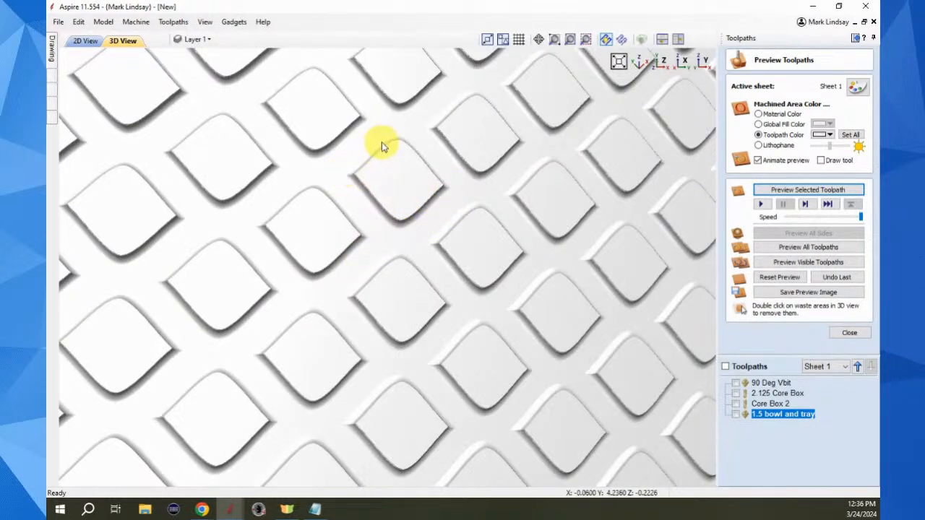
pyautogui.scroll(-5, 672, 368)
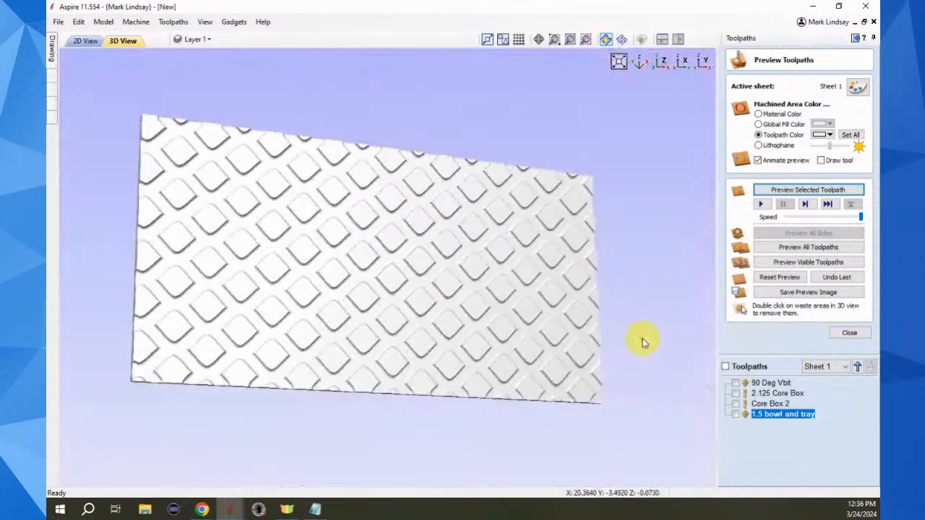
pyautogui.moveTo(271, 286); pyautogui.dragTo(483, 325)
pyautogui.scroll(5, 477, 324)
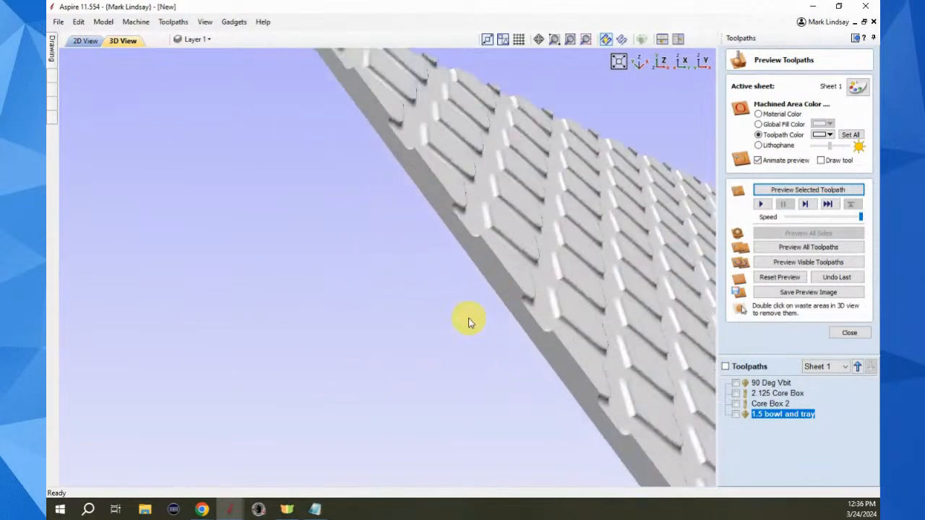
pyautogui.scroll(3, 580, 252)
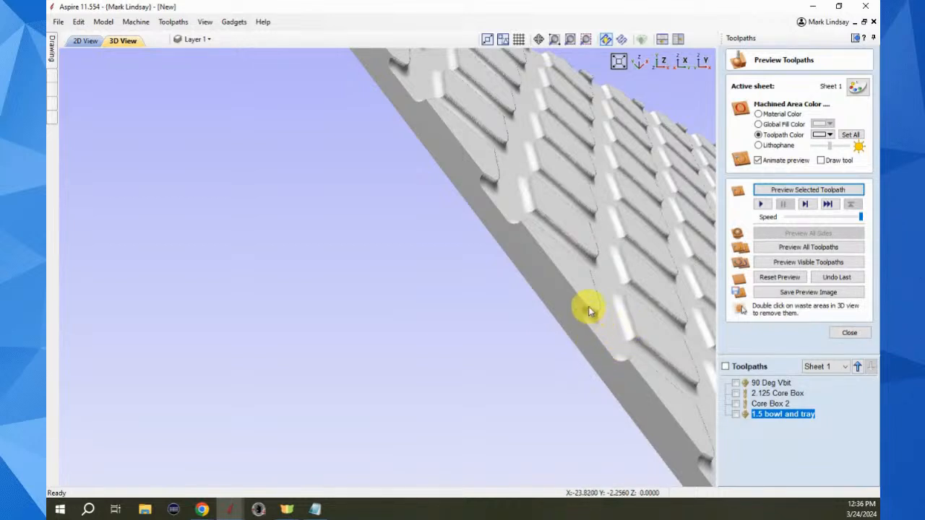
pyautogui.moveTo(627, 297); pyautogui.dragTo(463, 366)
pyautogui.moveTo(457, 333); pyautogui.dragTo(461, 394, button='right')
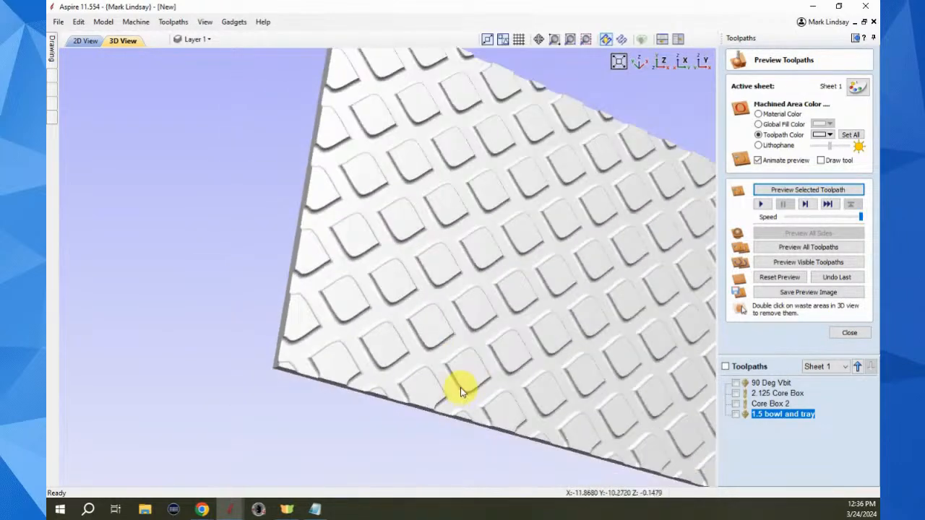
pyautogui.click(661, 62)
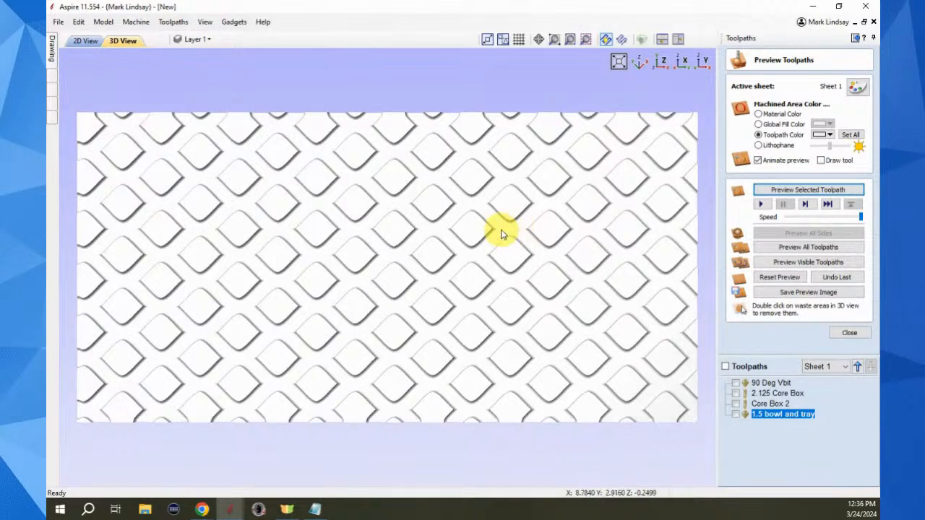
pyautogui.scroll(-1, 498, 279)
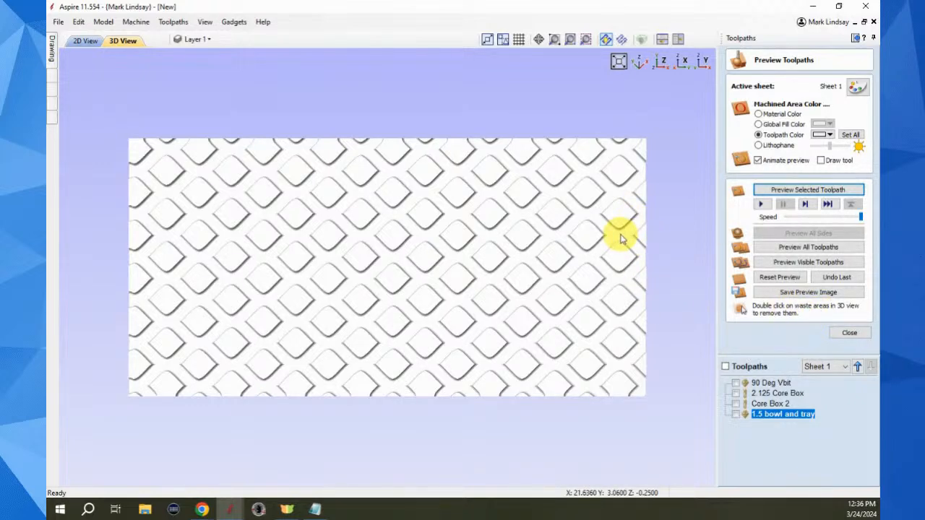
# Reset the simulated material, close the toolpath preview, and return to the drawing tools in the 2D view.
pyautogui.click(780, 281)
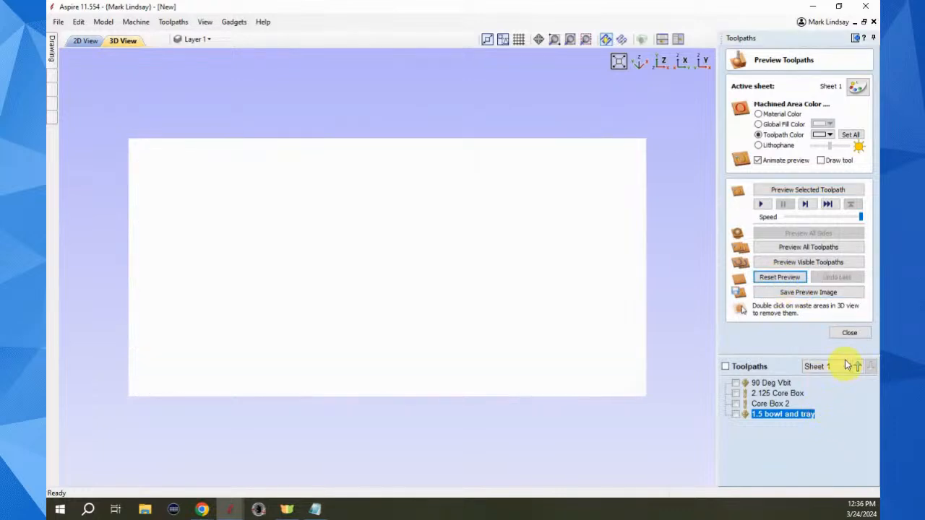
pyautogui.click(851, 333)
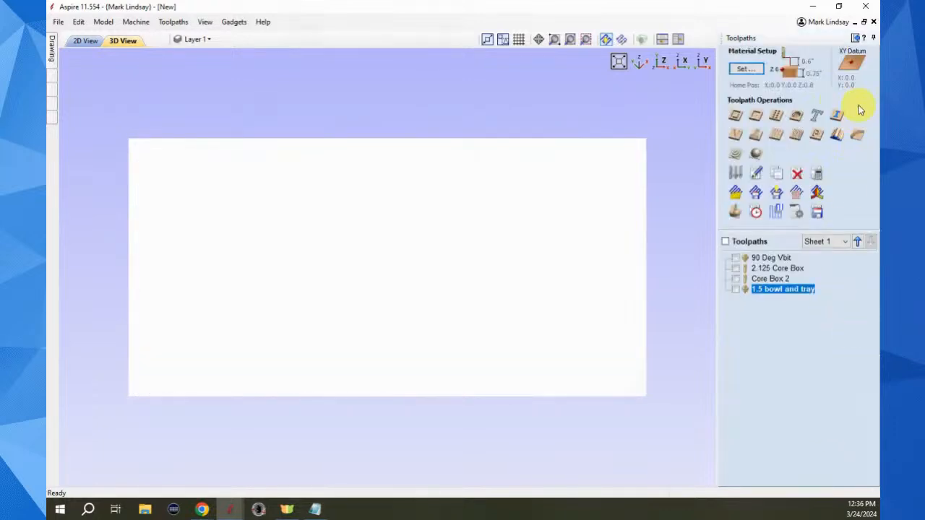
pyautogui.click(856, 39)
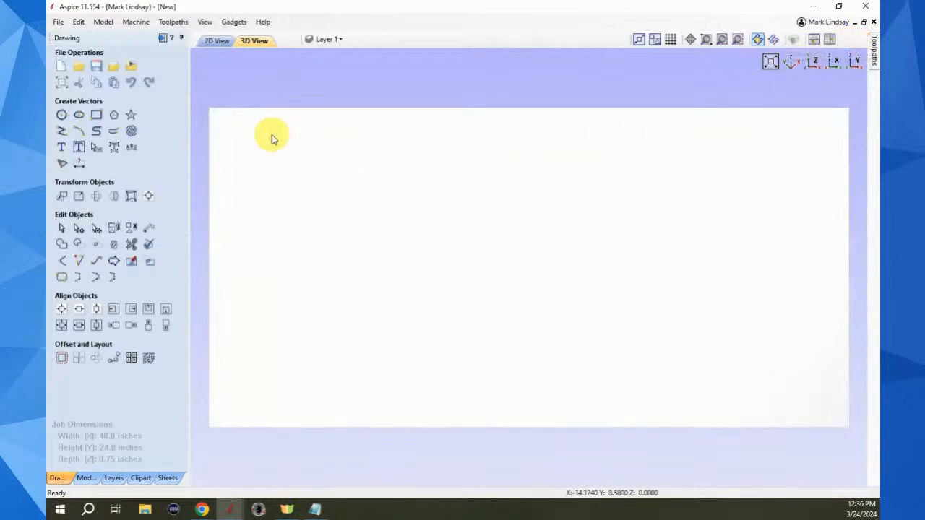
pyautogui.click(215, 41)
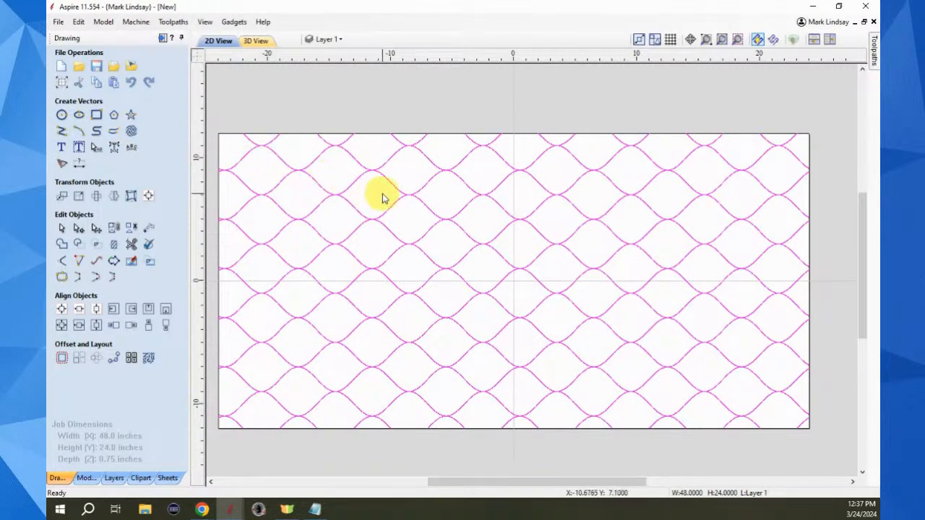
# Add a new layer with the default name Layer 2 and hide the wave vectors on Layer 1.
pyautogui.click(352, 41)
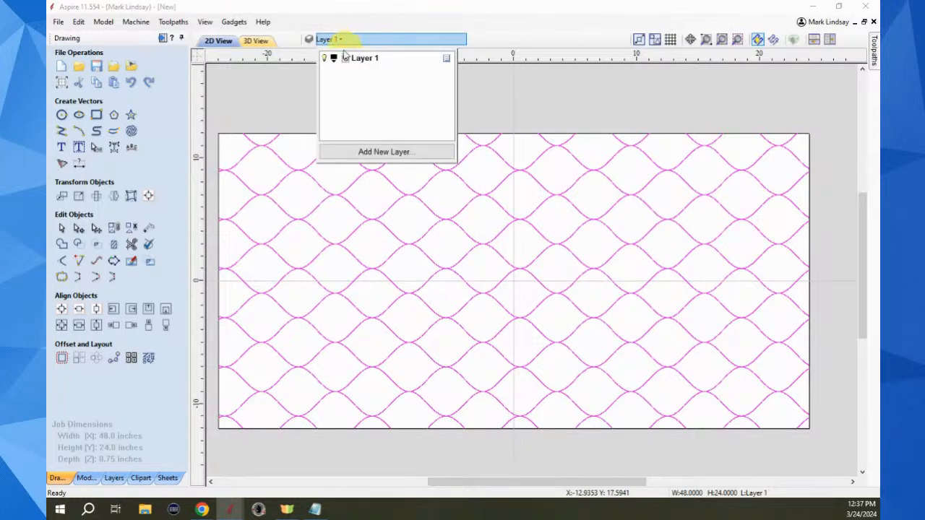
pyautogui.click(389, 153)
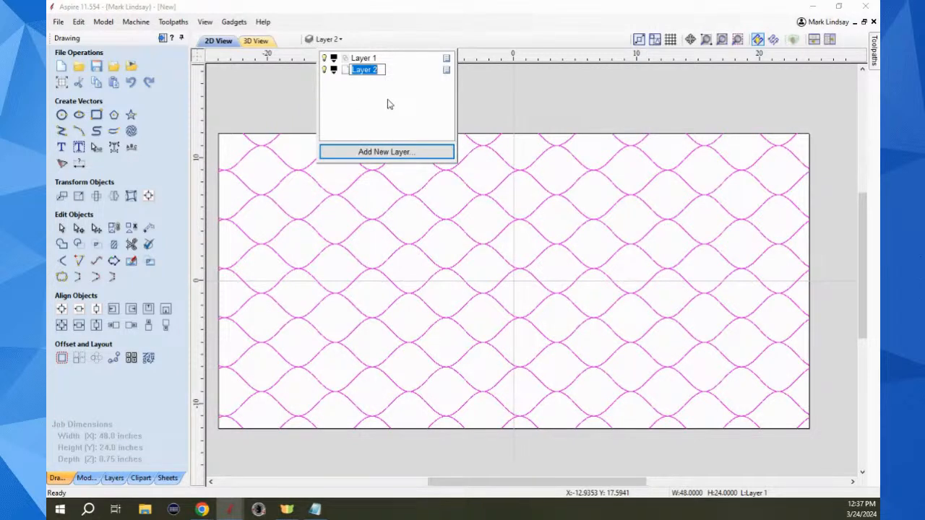
pyautogui.click(389, 107)
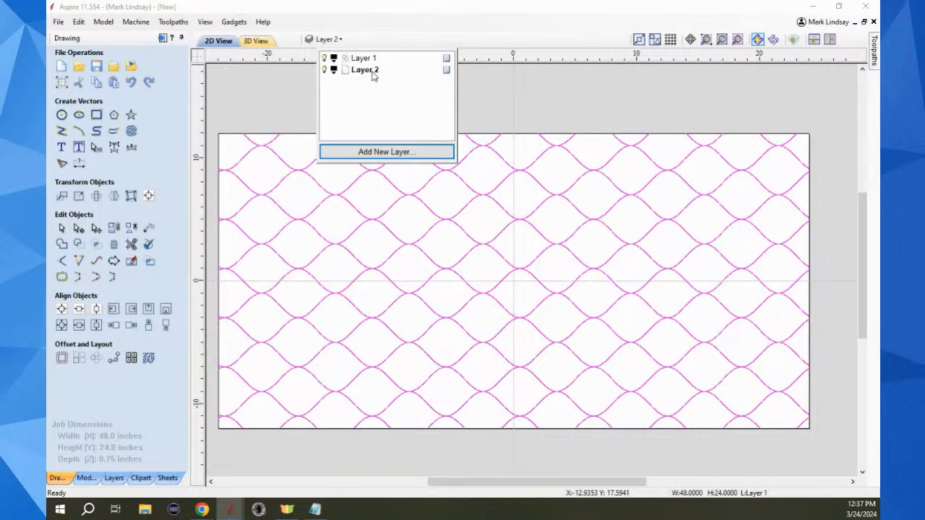
pyautogui.click(323, 58)
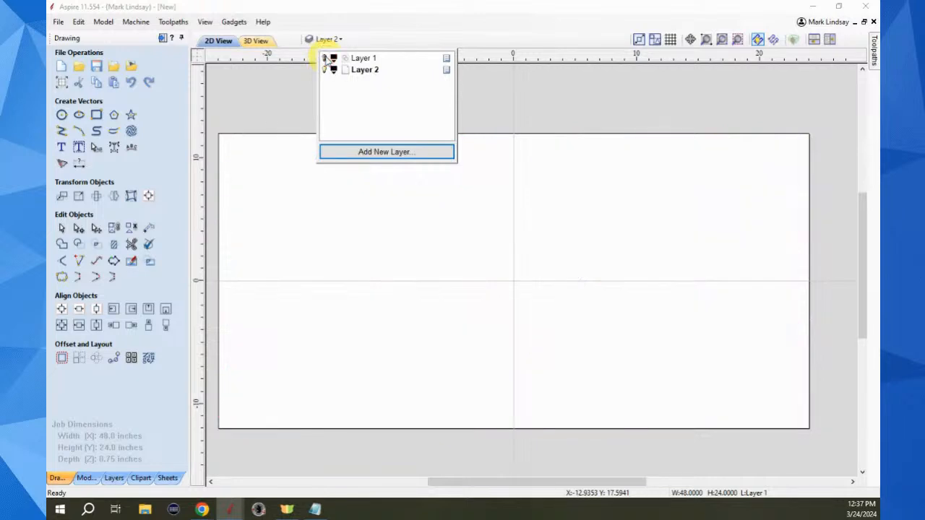
pyautogui.click(504, 85)
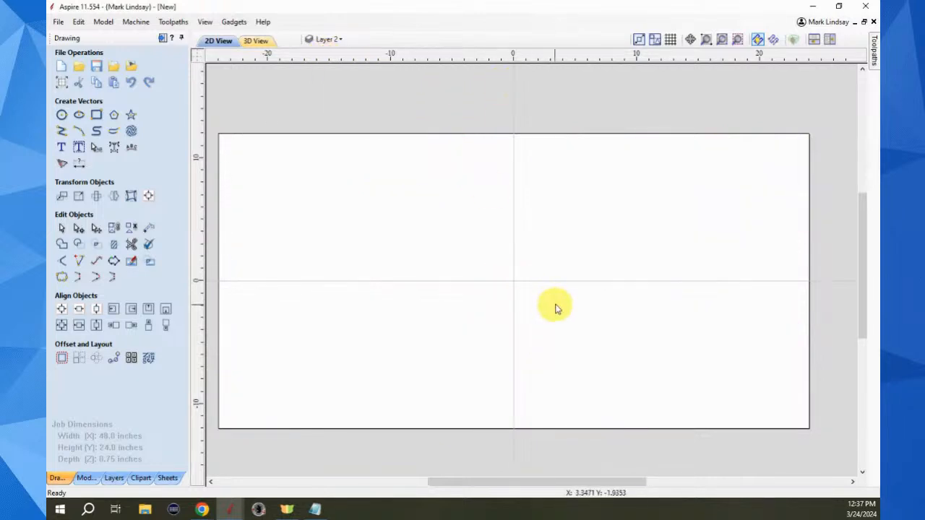
pyautogui.click(547, 281)
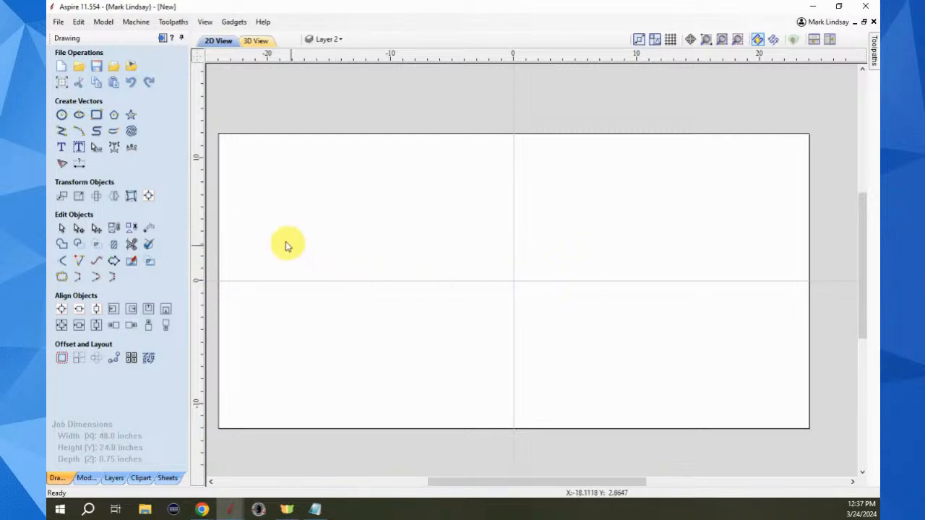
# Start a vector texture on Layer 2 and preview it with the line spacing variation at about the middle of its range.
pyautogui.click(132, 131)
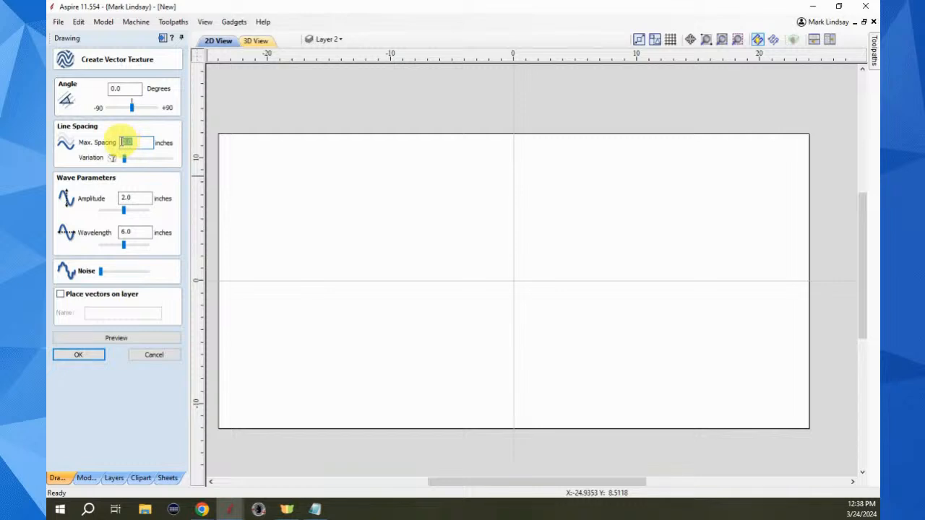
pyautogui.moveTo(123, 141); pyautogui.dragTo(139, 141)
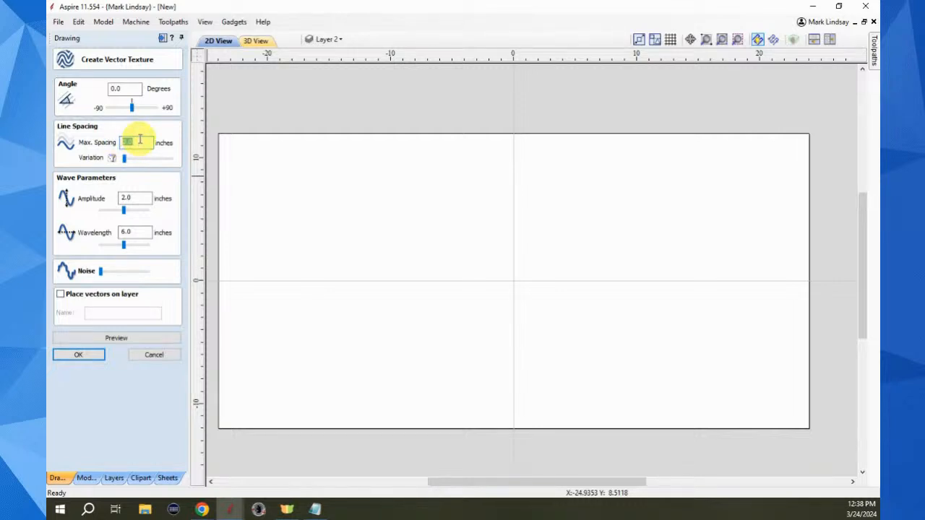
pyautogui.write('1')
pyautogui.moveTo(125, 160); pyautogui.dragTo(148, 163)
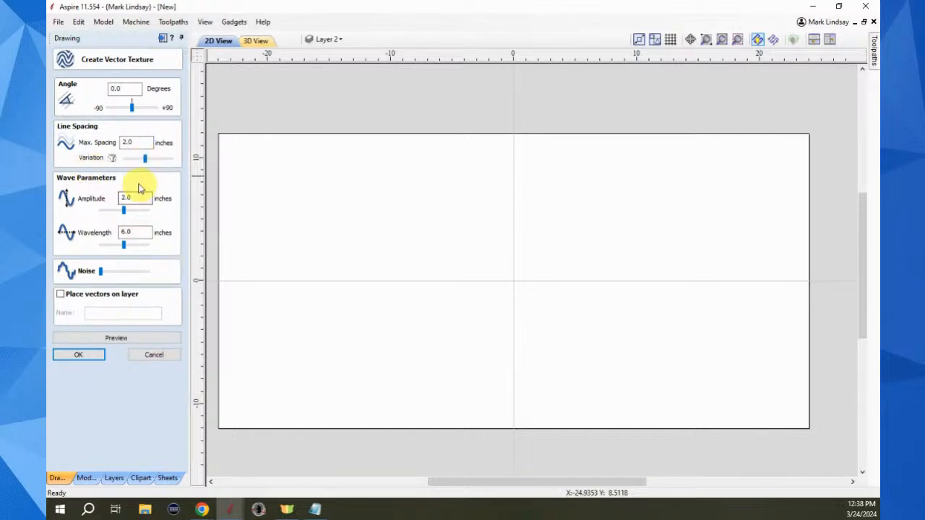
pyautogui.click(114, 338)
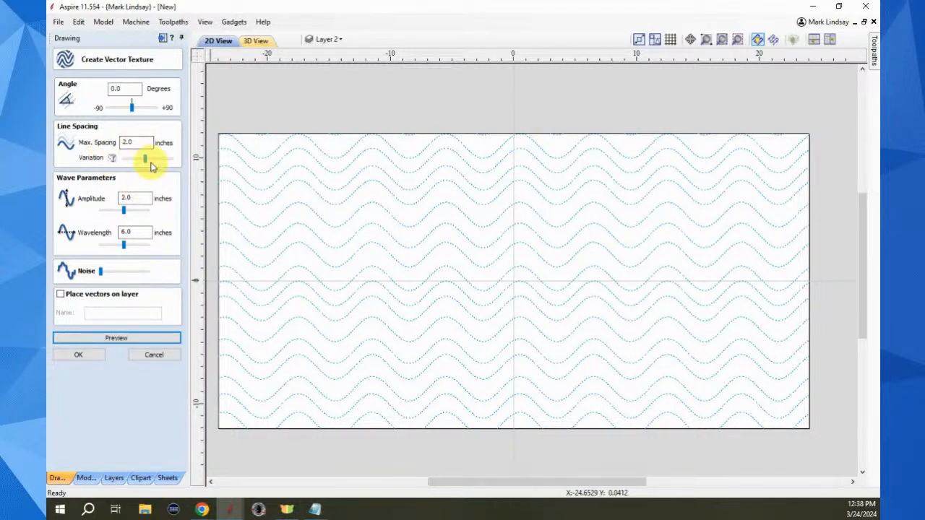
# Raise the line spacing variation to its maximum and regenerate the texture preview several times to compare random wave layouts.
pyautogui.moveTo(145, 158); pyautogui.dragTo(176, 162)
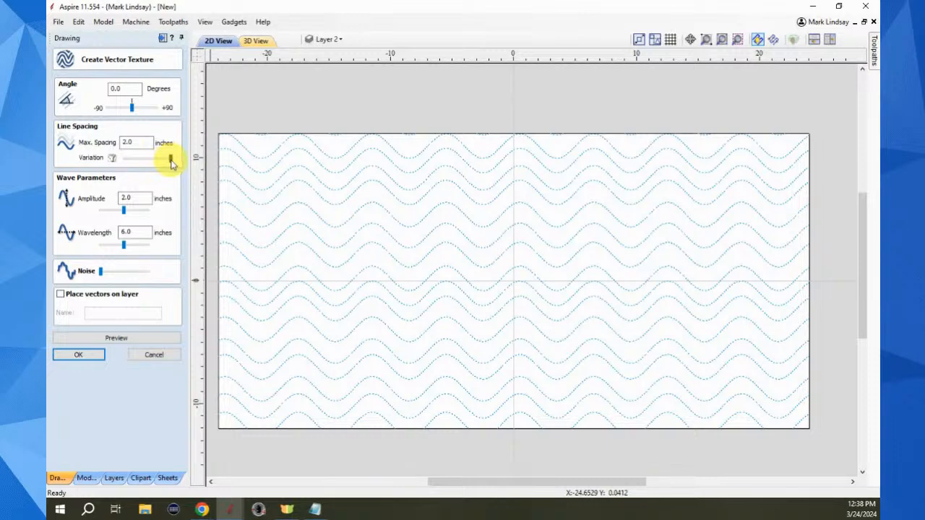
pyautogui.click(120, 338)
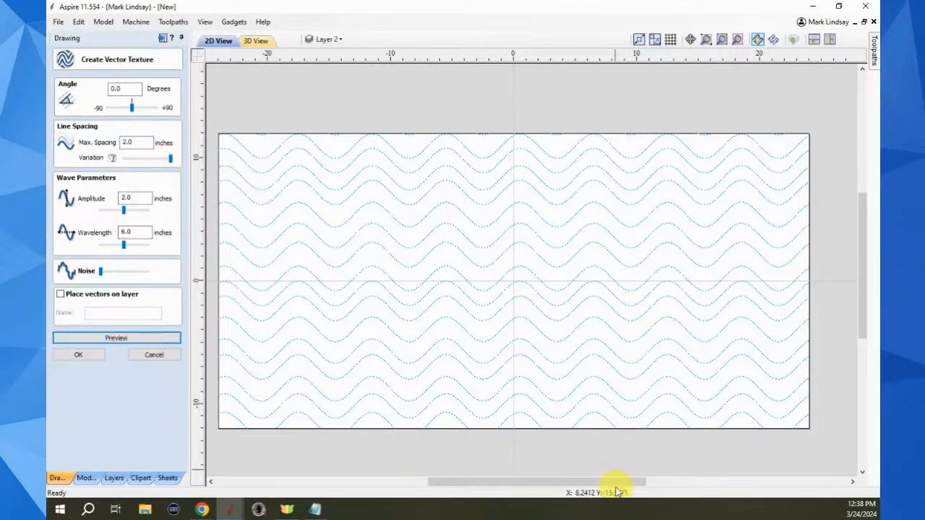
pyautogui.scroll(1, 564, 217)
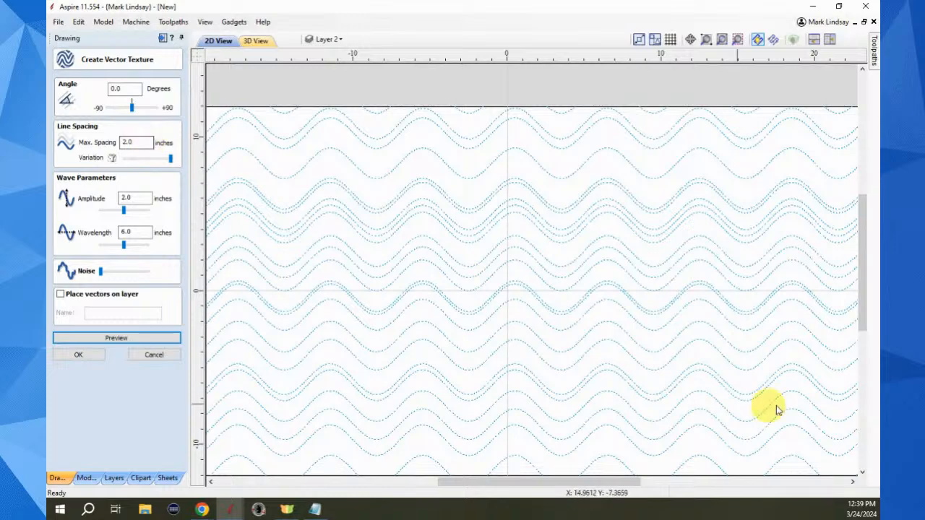
pyautogui.scroll(-1, 659, 339)
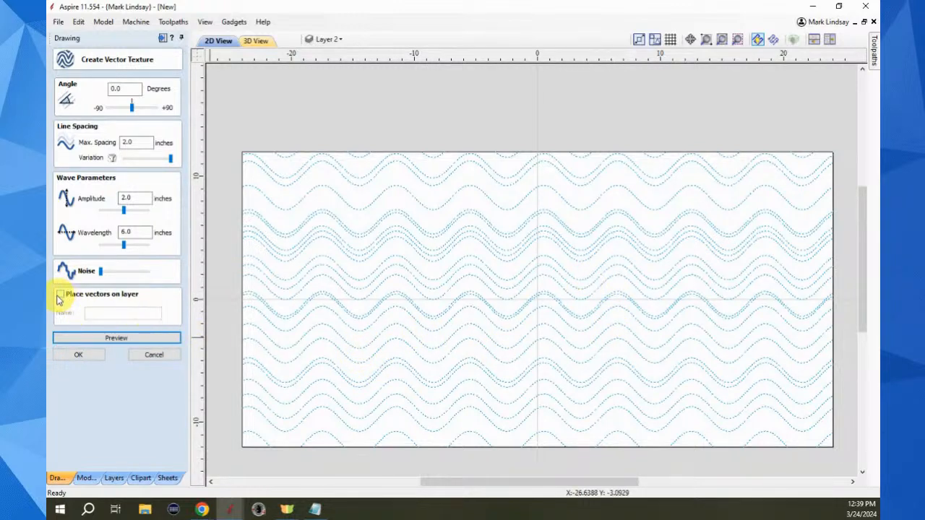
pyautogui.click(115, 339)
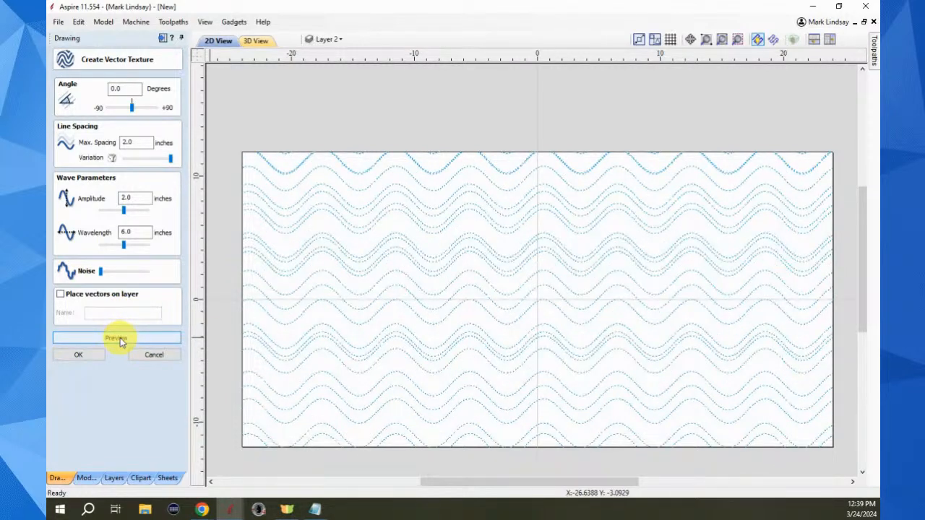
pyautogui.click(119, 340)
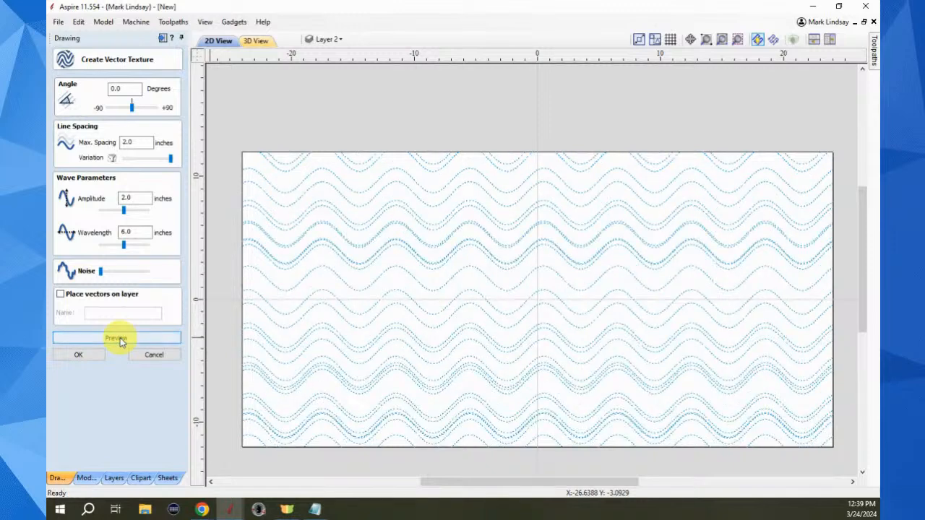
pyautogui.click(119, 339)
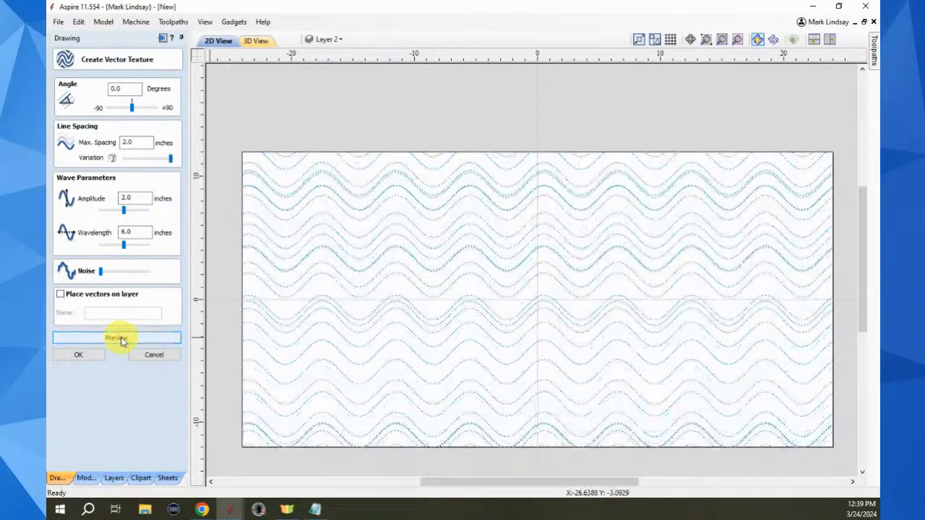
pyautogui.click(120, 339)
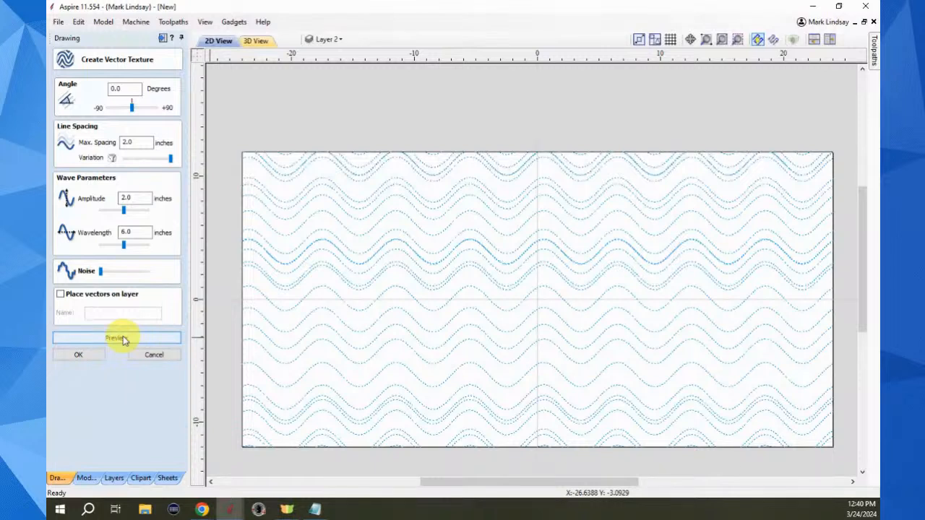
# Raise the texture noise to about the middle of its range and regenerate the preview several times.
pyautogui.moveTo(101, 276); pyautogui.dragTo(124, 279)
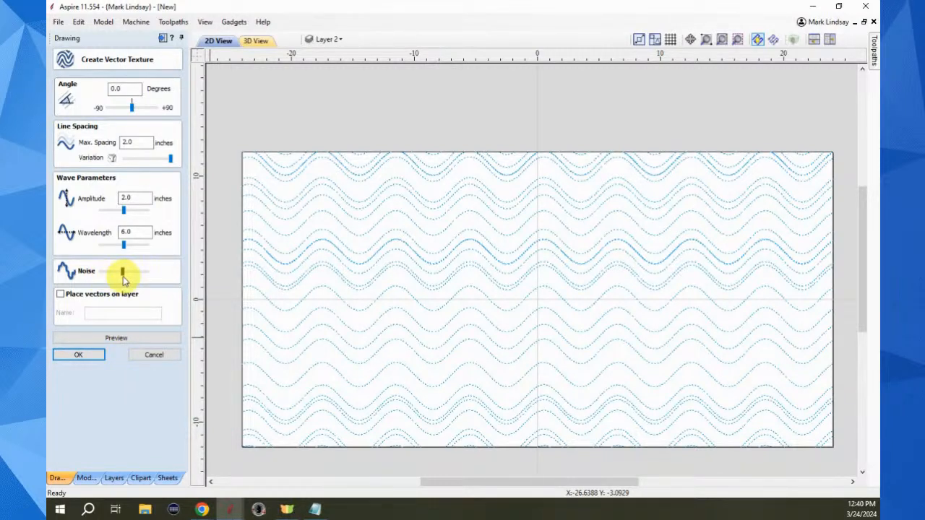
pyautogui.click(116, 340)
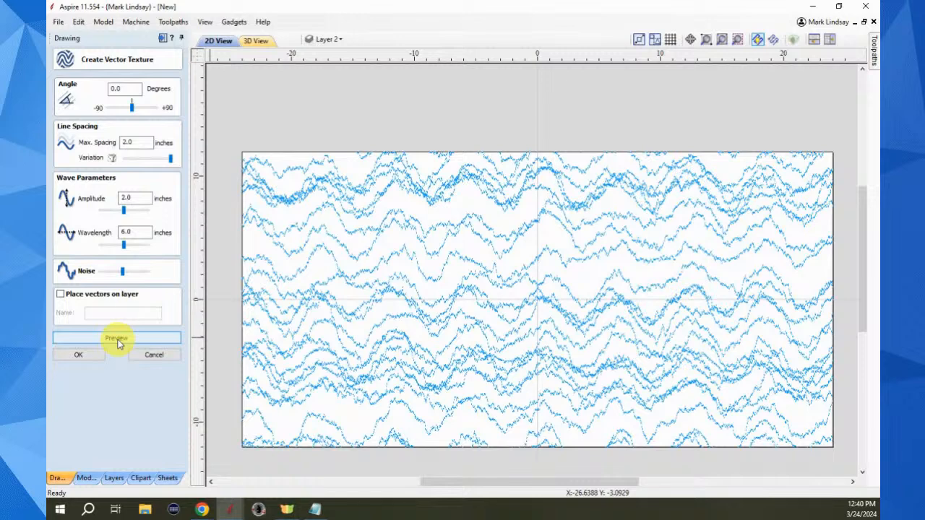
pyautogui.click(118, 339)
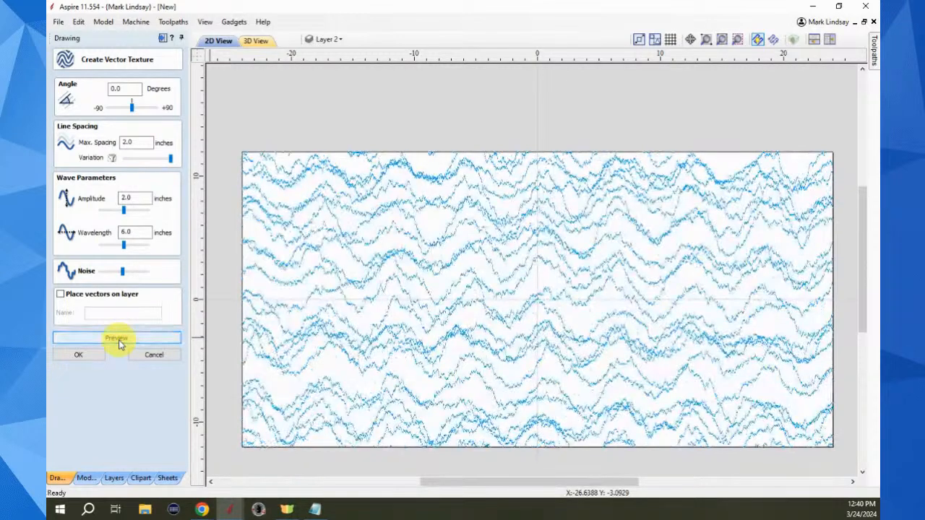
pyautogui.click(118, 339)
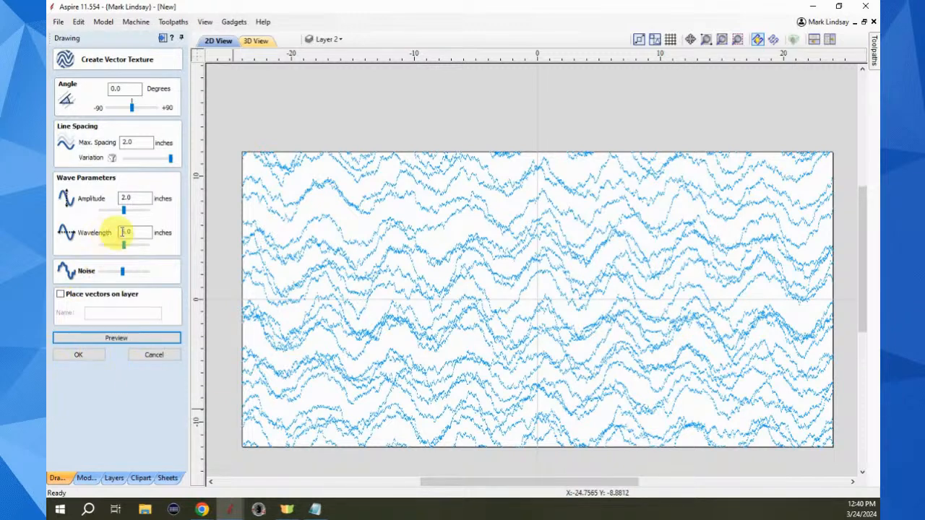
# Set the wavelength to 4 inches and the amplitude to 6 inches, and regenerate the texture preview twice.
pyautogui.moveTo(145, 232); pyautogui.dragTo(114, 237)
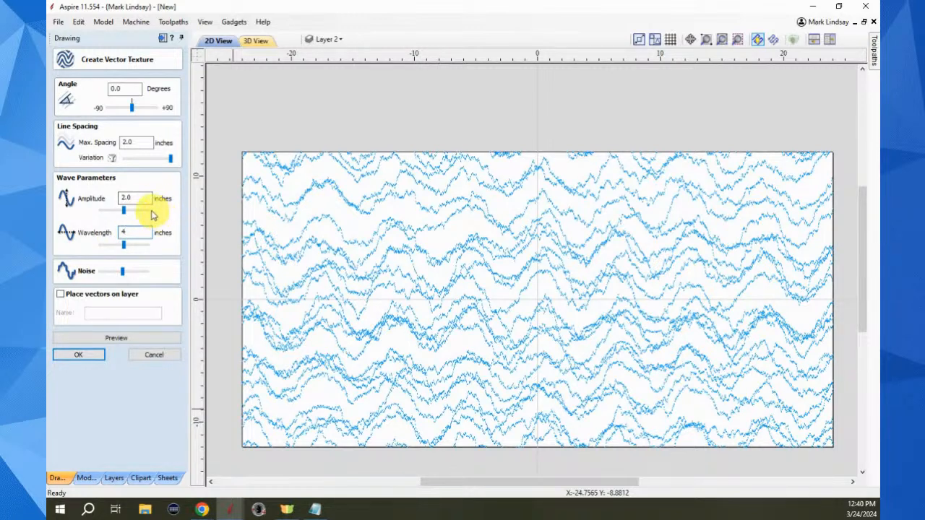
pyautogui.moveTo(137, 196); pyautogui.dragTo(134, 201)
pyautogui.click(133, 198)
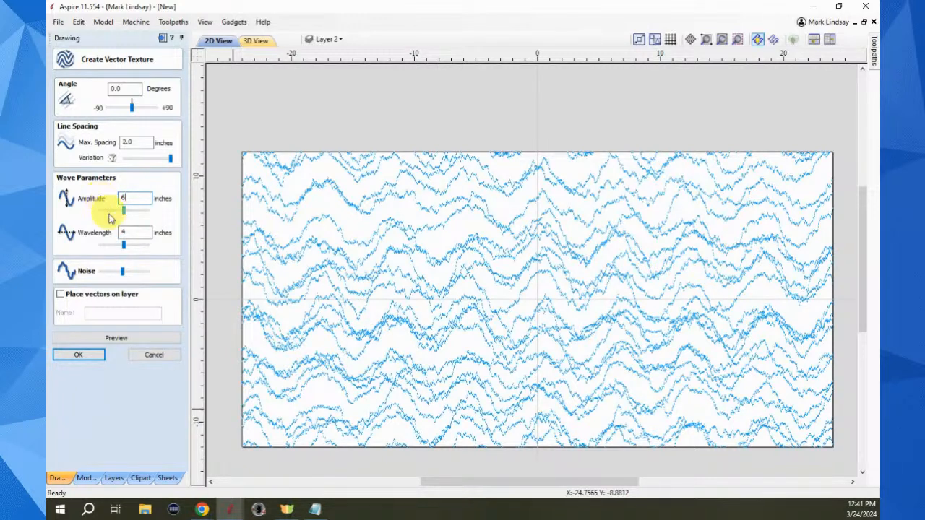
pyautogui.click(119, 339)
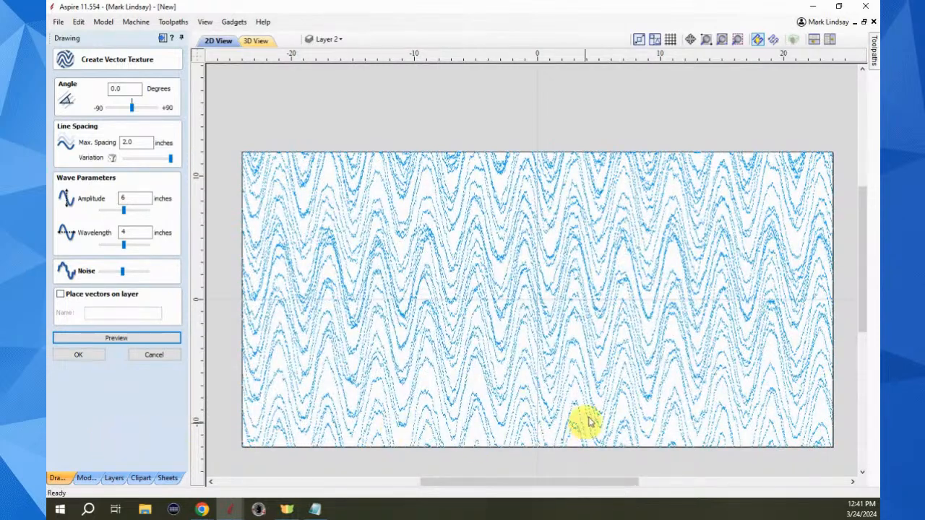
pyautogui.click(116, 342)
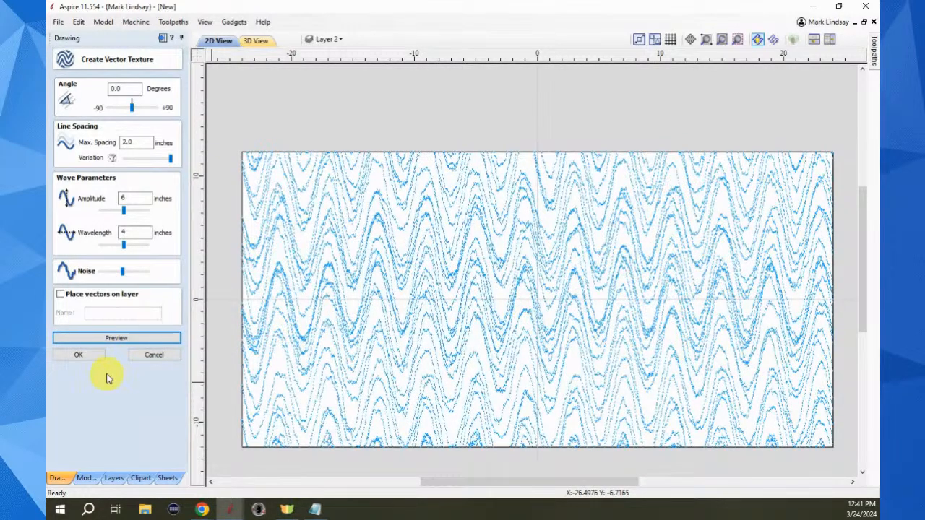
# Assign the texture vectors to Layer 2 and create the noisy wave texture.
pyautogui.click(60, 294)
pyautogui.click(138, 310)
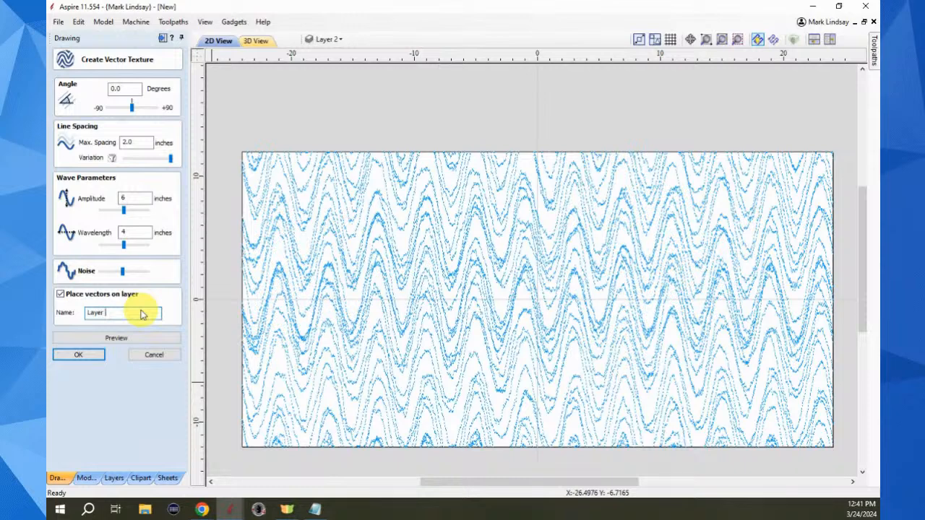
pyautogui.click(83, 356)
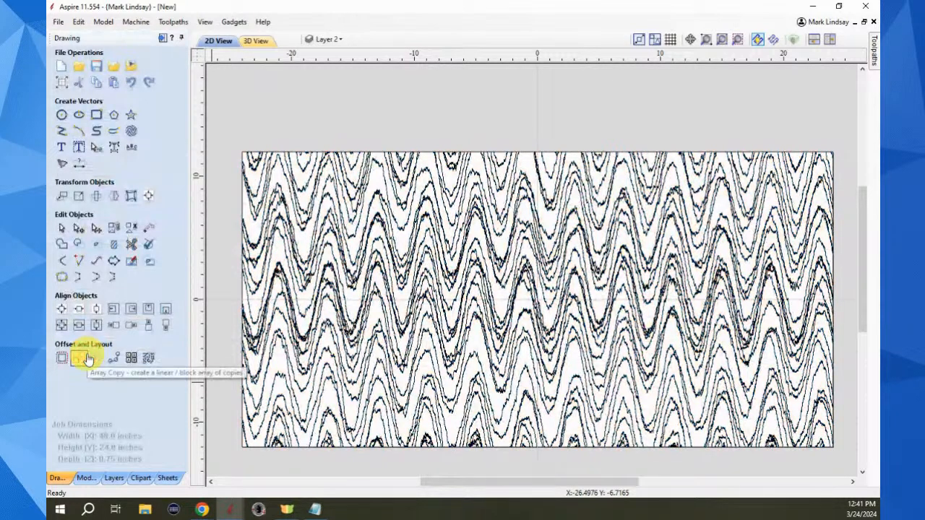
# Compare the wave vectors of both layers by toggling their visibility, leaving Layer 2 active and Layer 1 hidden.
pyautogui.click(341, 39)
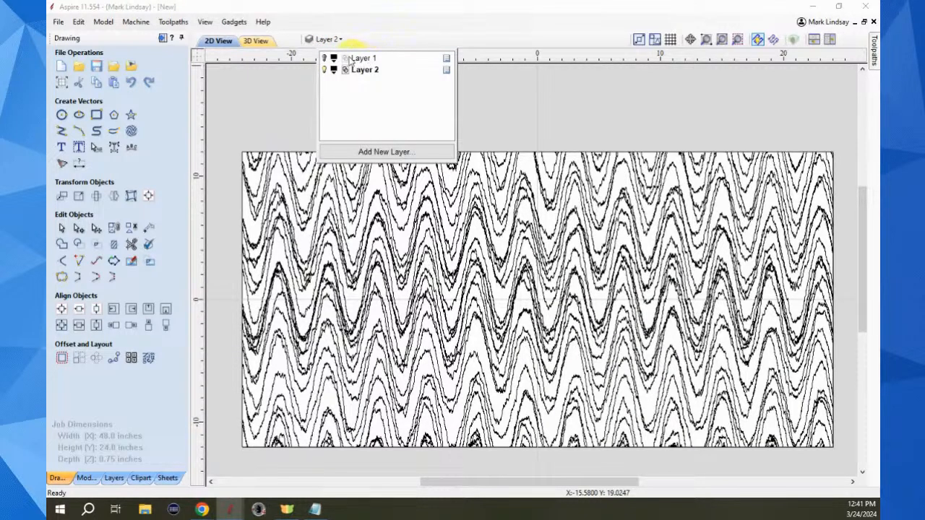
pyautogui.click(324, 58)
pyautogui.click(354, 58)
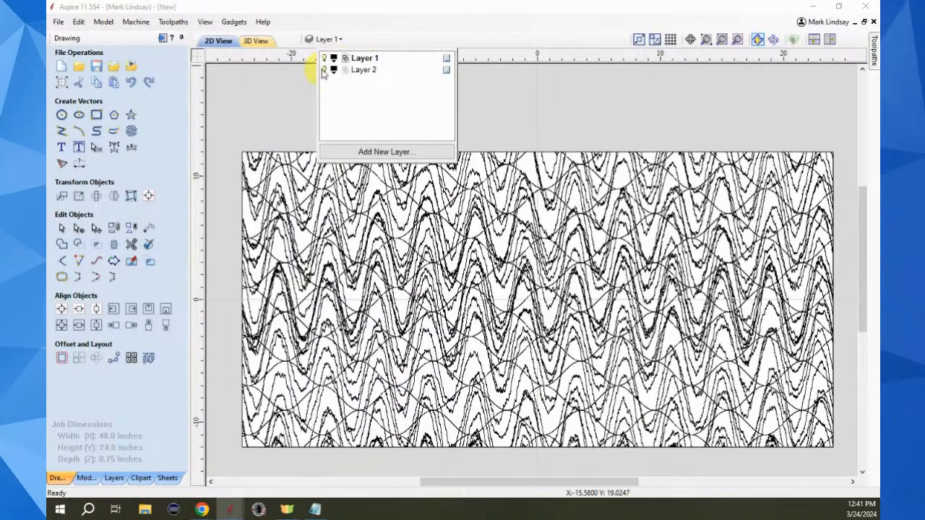
pyautogui.click(325, 70)
pyautogui.click(324, 69)
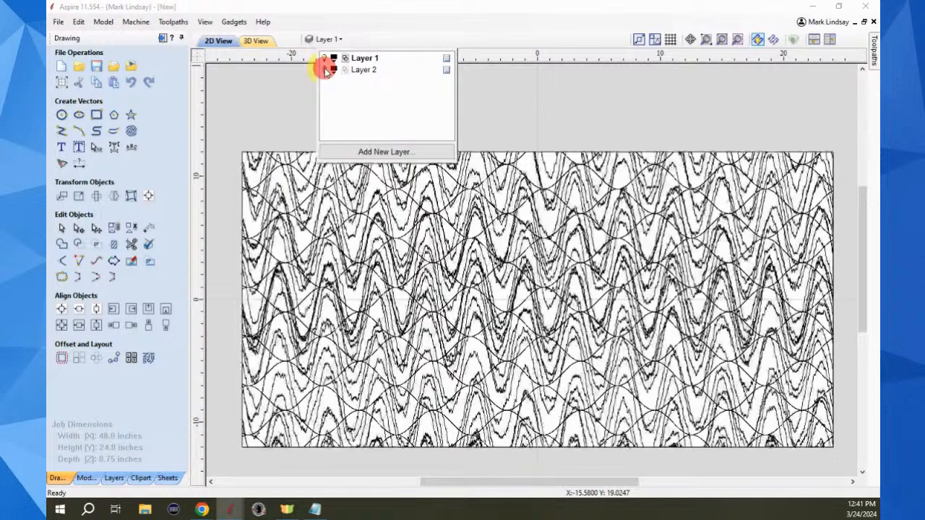
pyautogui.click(358, 69)
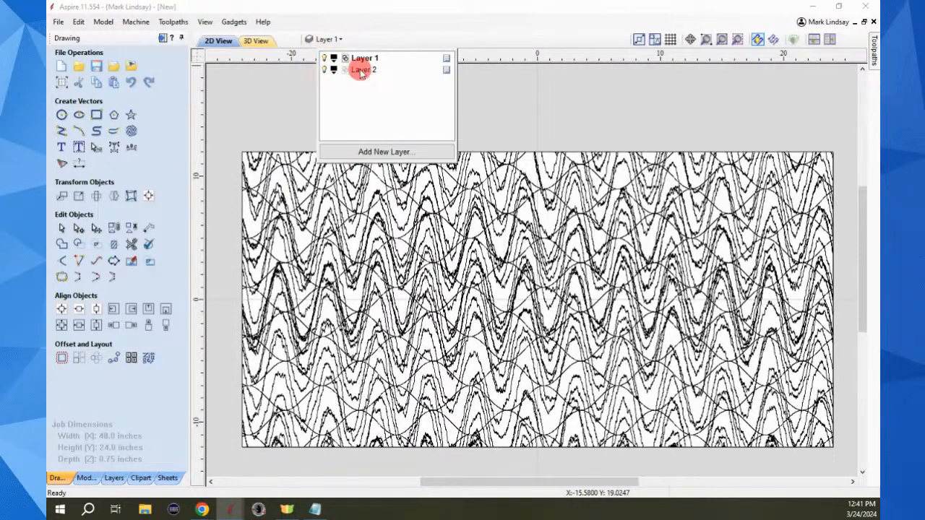
pyautogui.click(324, 58)
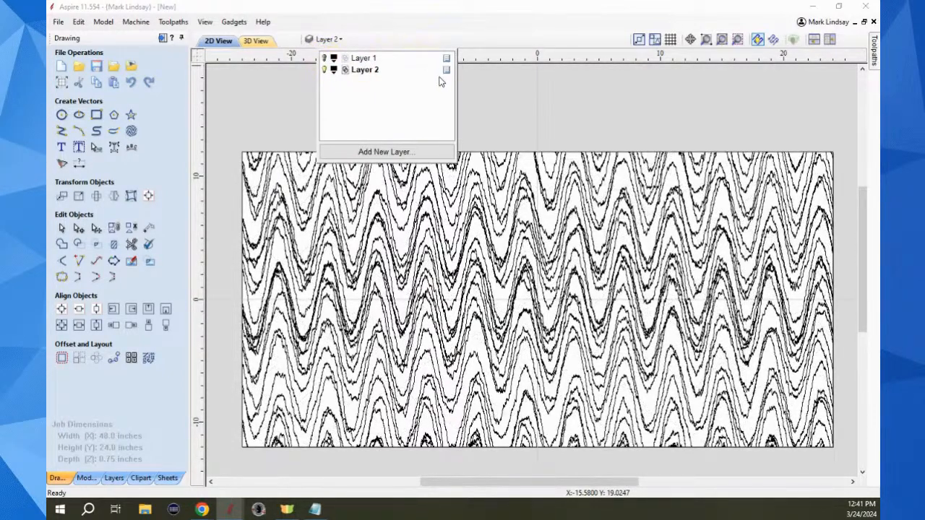
pyautogui.click(515, 87)
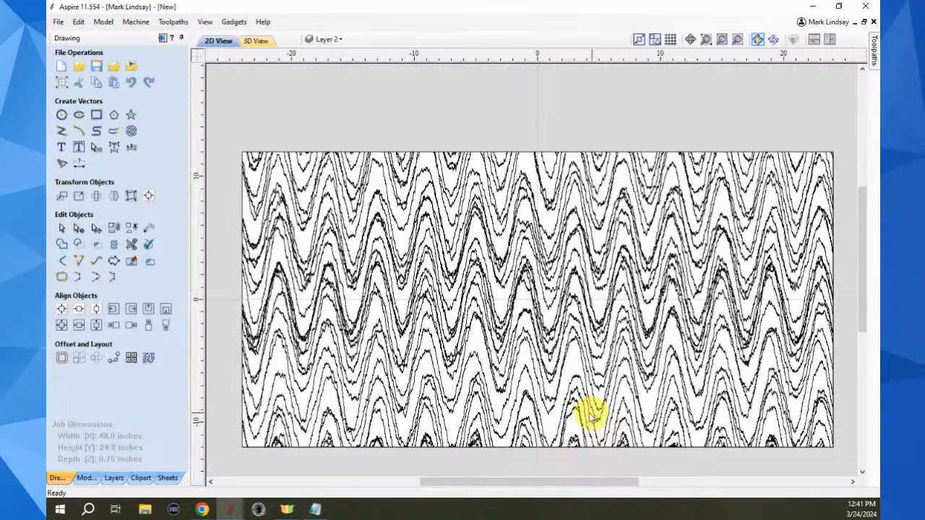
# Start a 2D profile toolpath on the noisy wave vectors using the V-Bit 90 Degree 0.5625 inches.
pyautogui.click(531, 274)
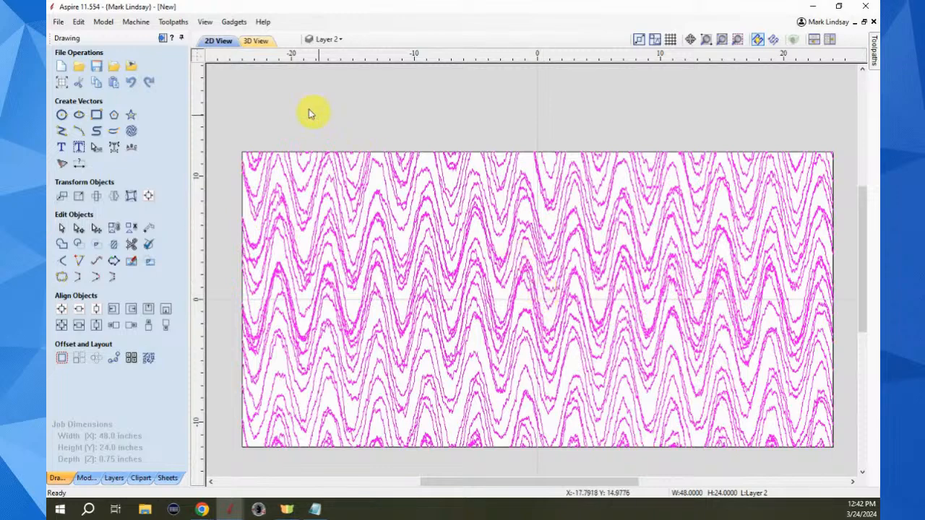
pyautogui.click(164, 41)
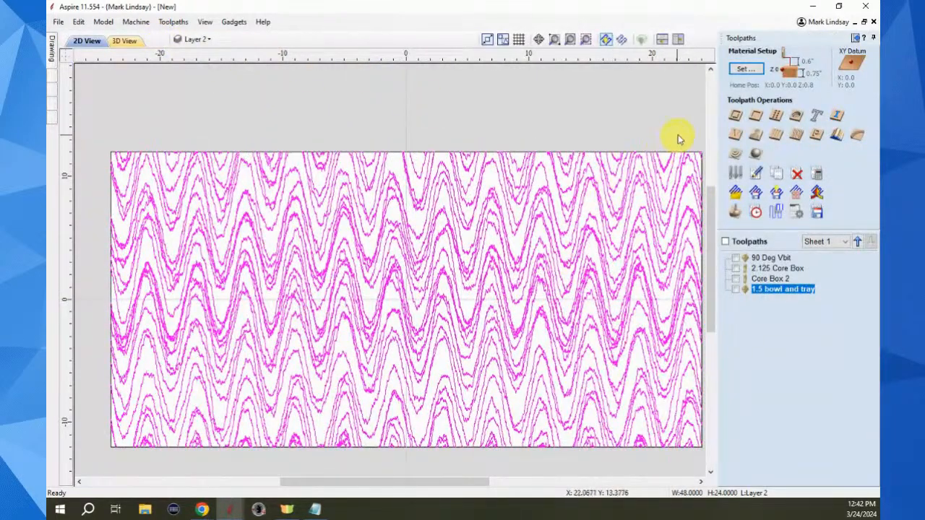
pyautogui.click(735, 117)
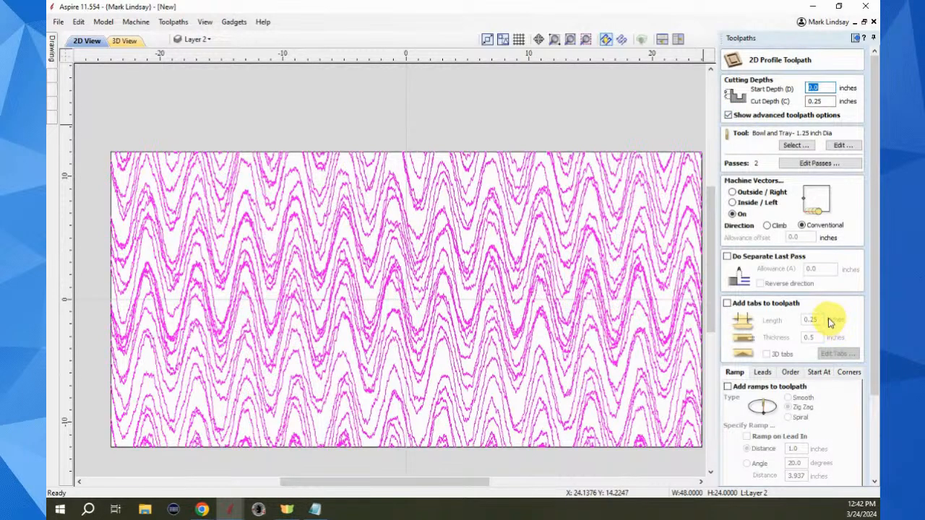
pyautogui.click(796, 146)
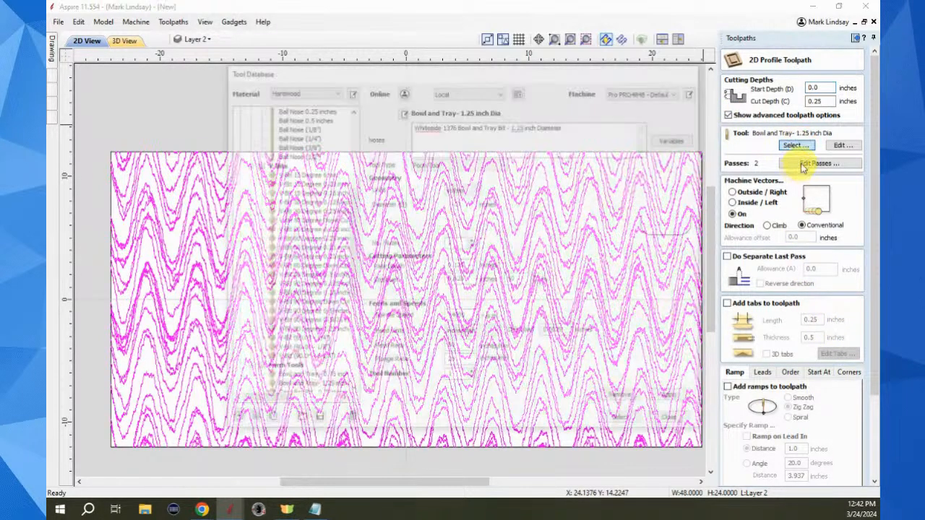
pyautogui.click(331, 322)
pyautogui.click(623, 421)
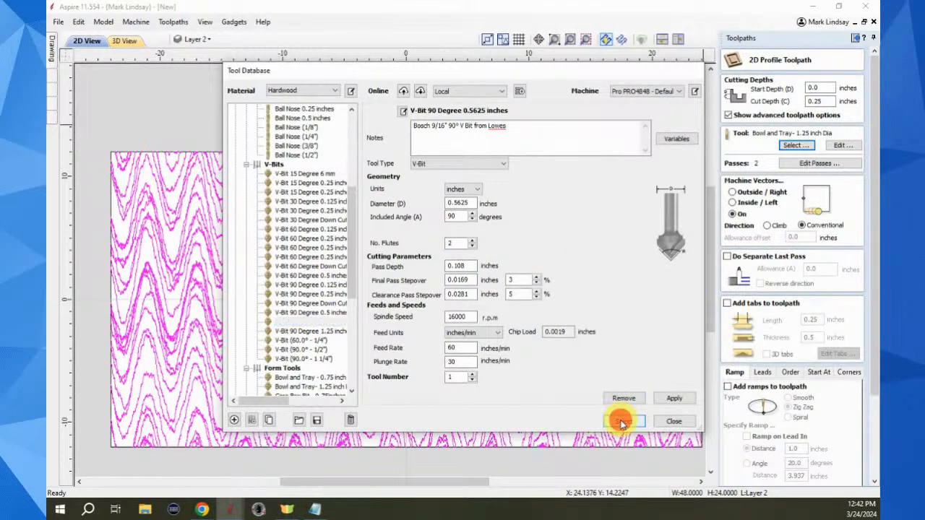
# Reduce the profile cut to a single pass at 0.25 inches.
pyautogui.click(816, 164)
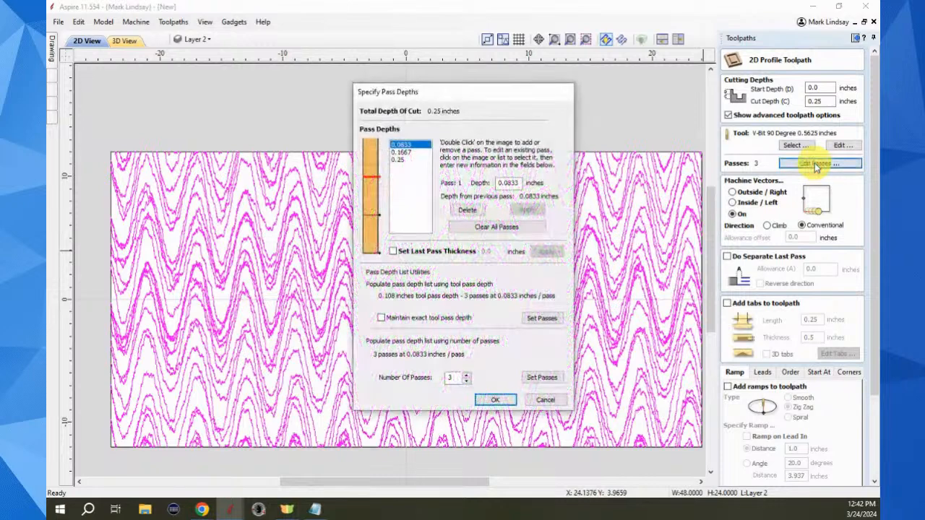
pyautogui.click(466, 381)
pyautogui.click(466, 380)
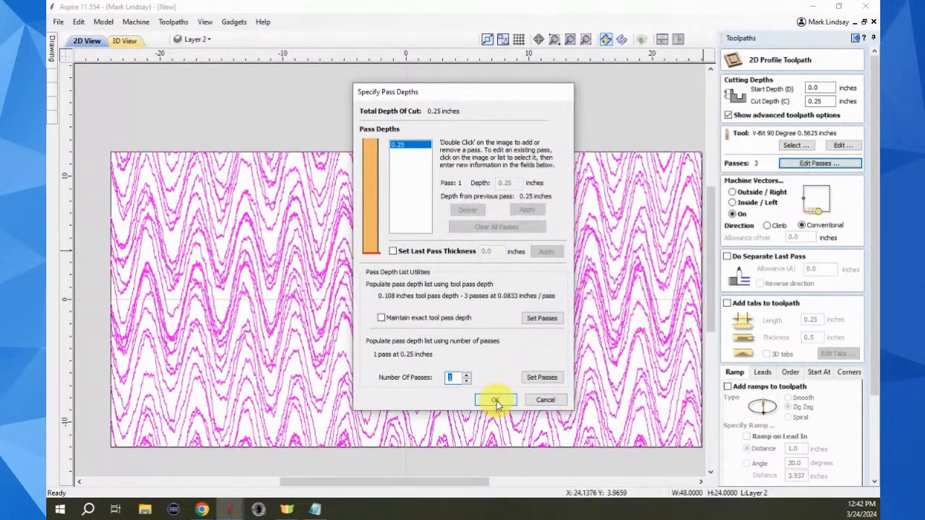
pyautogui.click(496, 402)
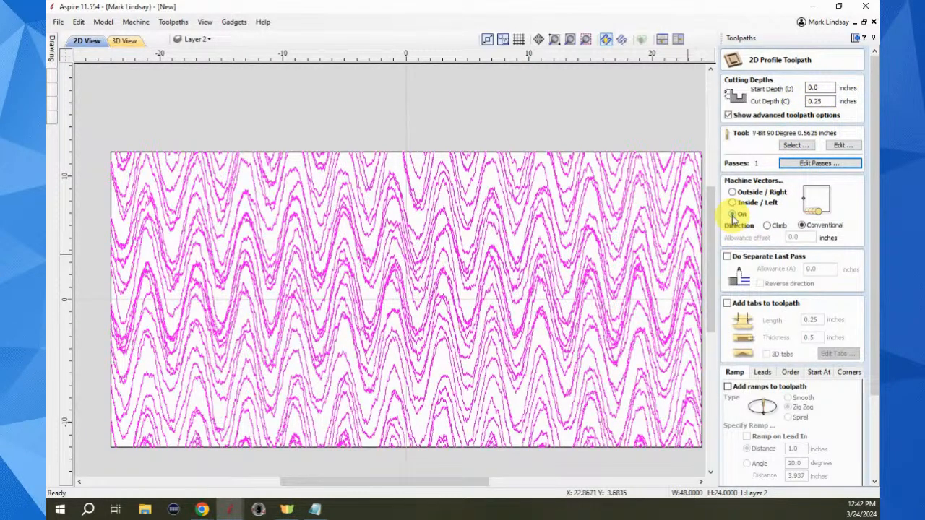
# Calculate the profile toolpath under the name Noise 90 Deg and simulate its cut in the material.
pyautogui.scroll(-2, 779, 292)
pyautogui.scroll(-4, 768, 388)
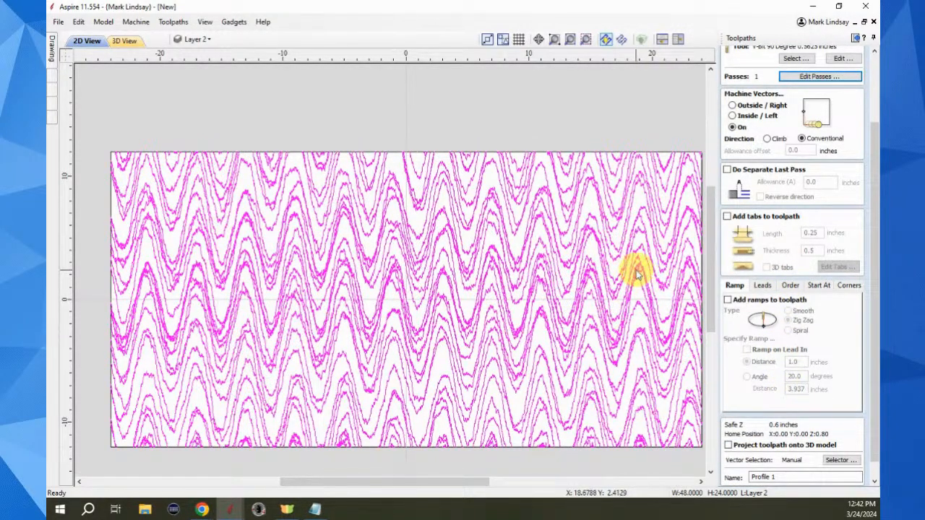
pyautogui.scroll(-2, 737, 350)
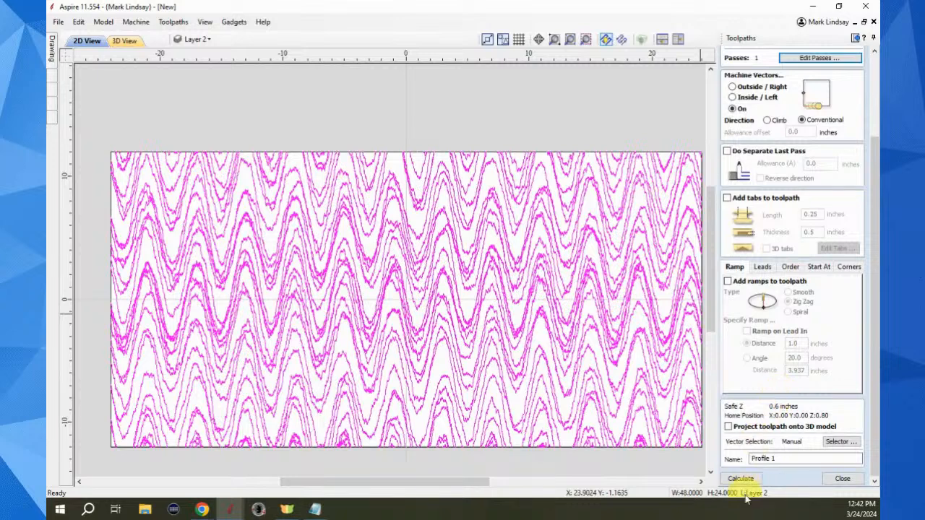
pyautogui.moveTo(773, 455); pyautogui.dragTo(747, 457)
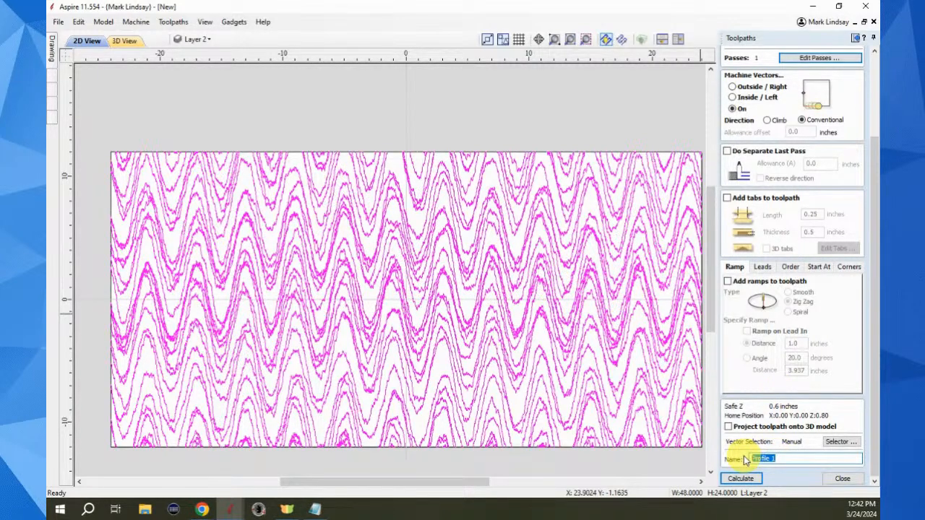
pyautogui.write('Noise 90 Deg')
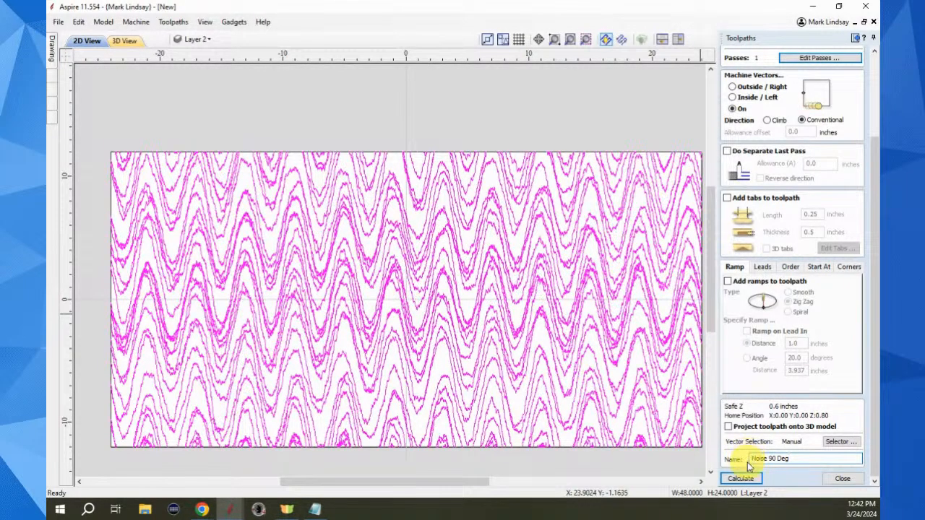
pyautogui.click(744, 479)
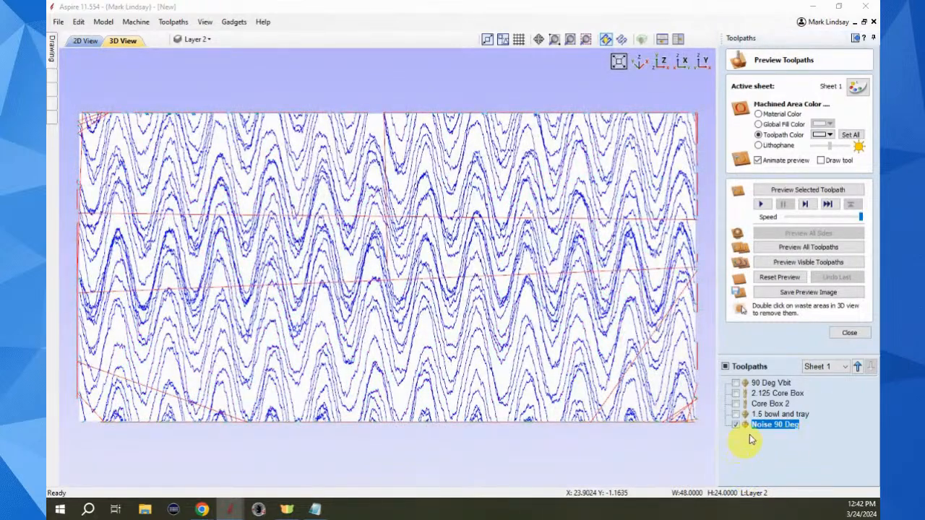
pyautogui.click(814, 192)
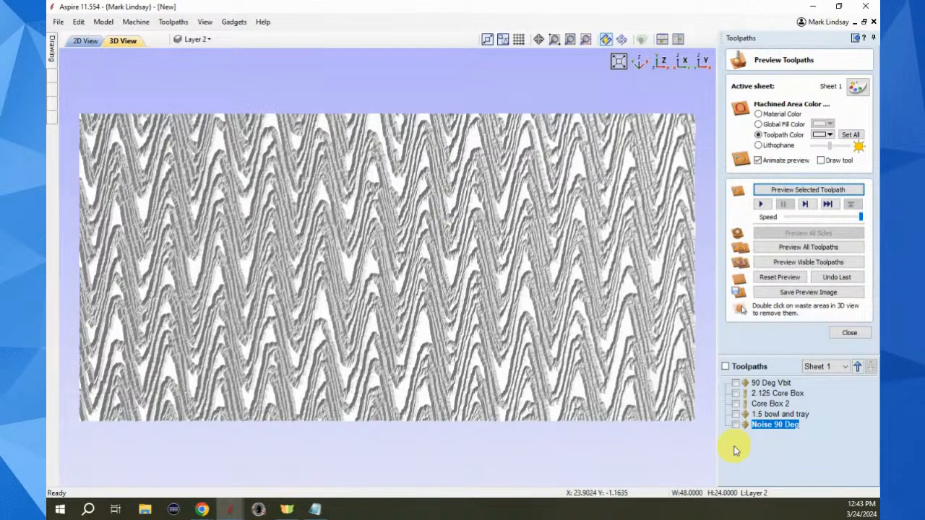
# Examine the simulated noisy wave texture in 3D, both close up and as a whole panel from different angles.
pyautogui.moveTo(238, 292); pyautogui.dragTo(304, 233)
pyautogui.moveTo(615, 419); pyautogui.dragTo(432, 324)
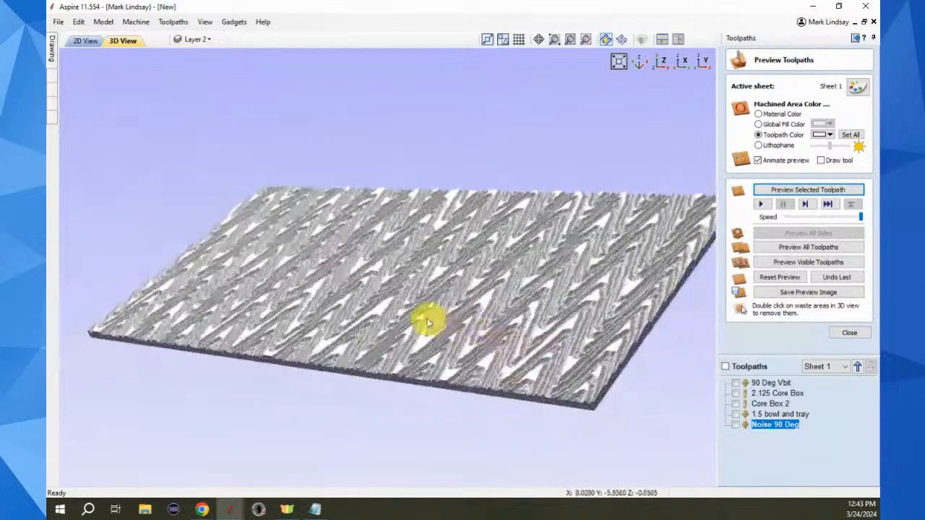
pyautogui.scroll(3, 390, 282)
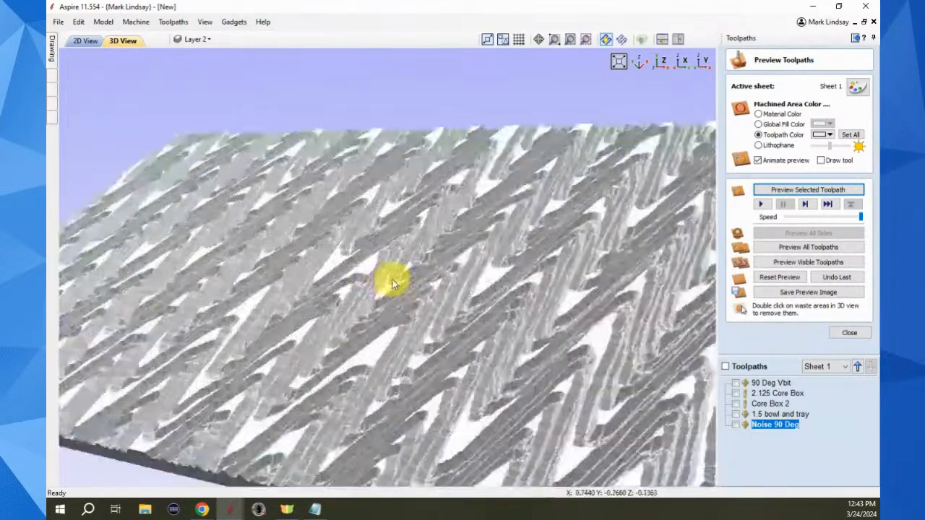
pyautogui.scroll(2, 392, 282)
pyautogui.moveTo(355, 261); pyautogui.dragTo(513, 367)
pyautogui.moveTo(230, 302); pyautogui.dragTo(293, 330)
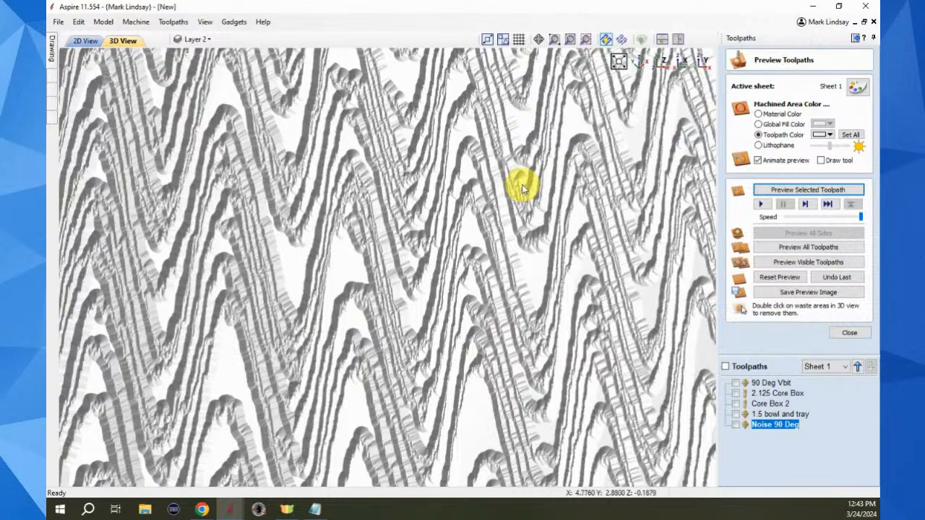
pyautogui.scroll(-2, 466, 264)
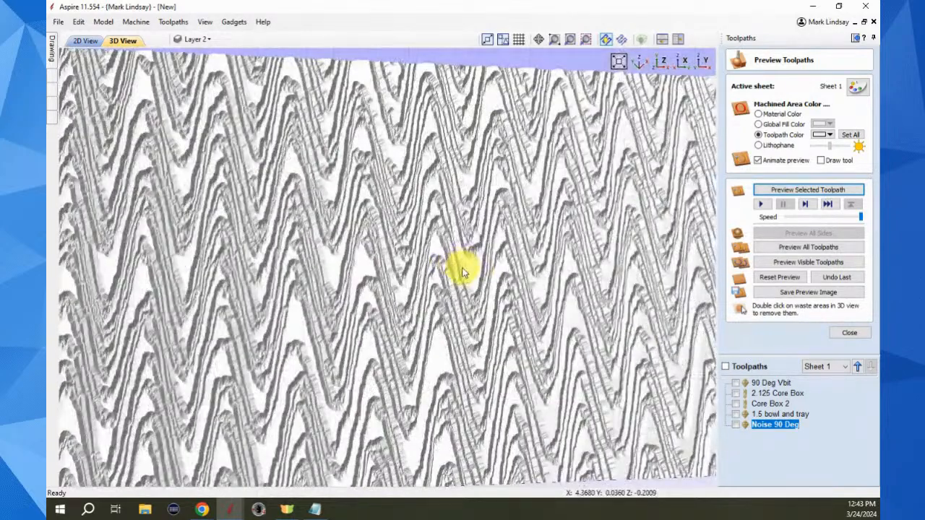
pyautogui.scroll(-1, 463, 268)
pyautogui.scroll(-2, 345, 233)
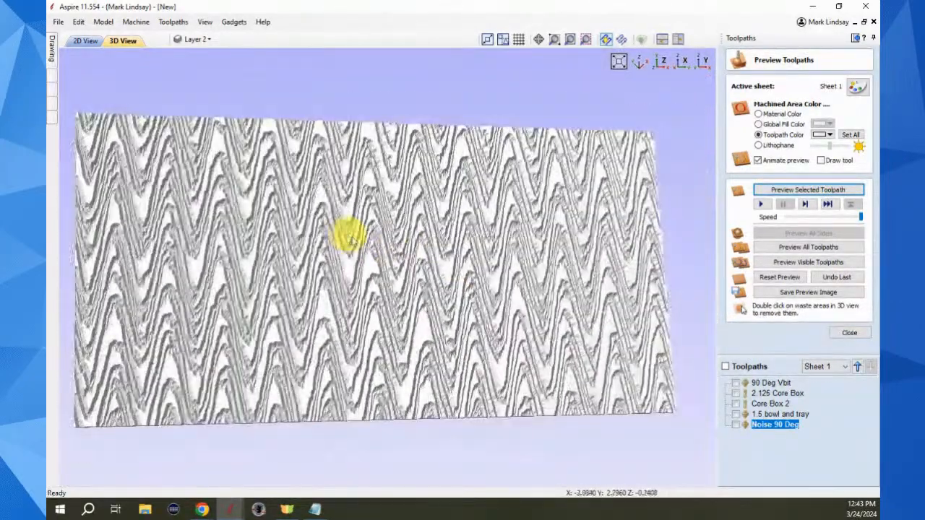
# Reset the simulated material to an uncut state, leave the toolpath preview and return to the 2D drawing.
pyautogui.moveTo(645, 247); pyautogui.dragTo(594, 262)
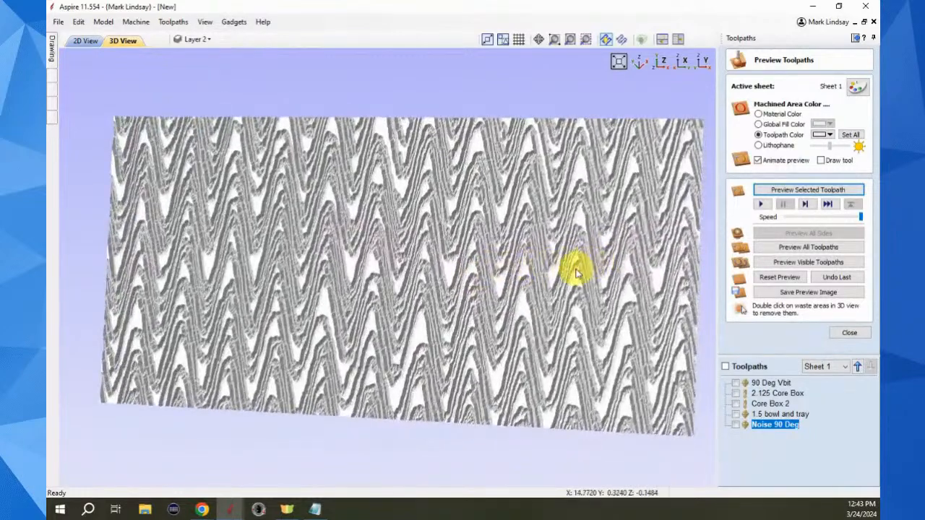
pyautogui.click(782, 278)
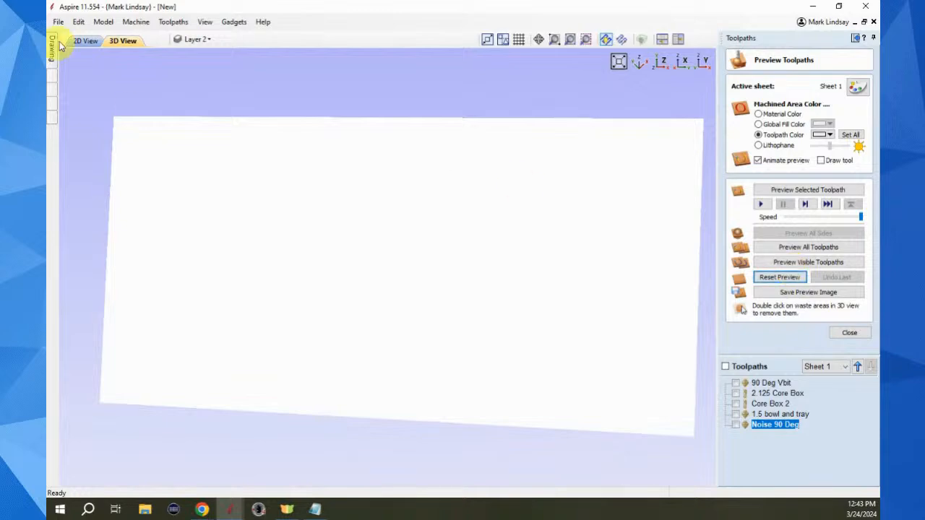
pyautogui.click(87, 41)
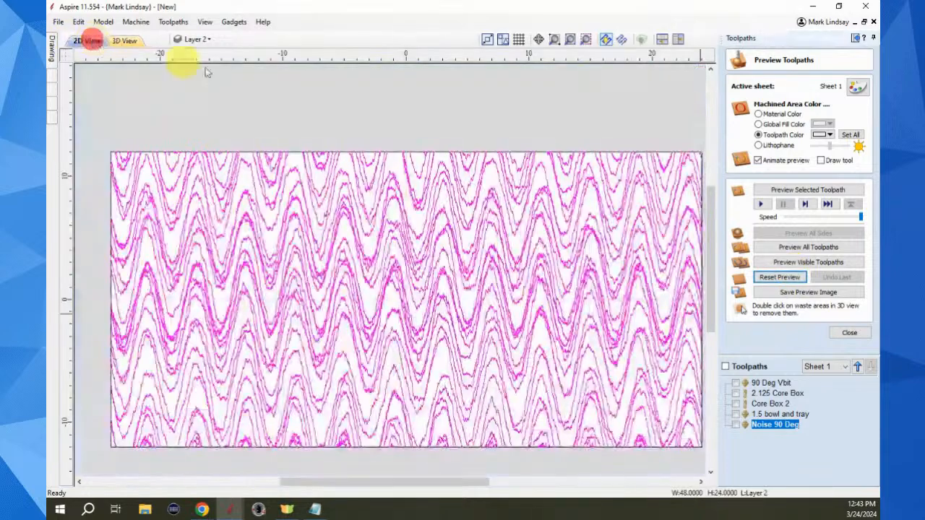
pyautogui.click(850, 333)
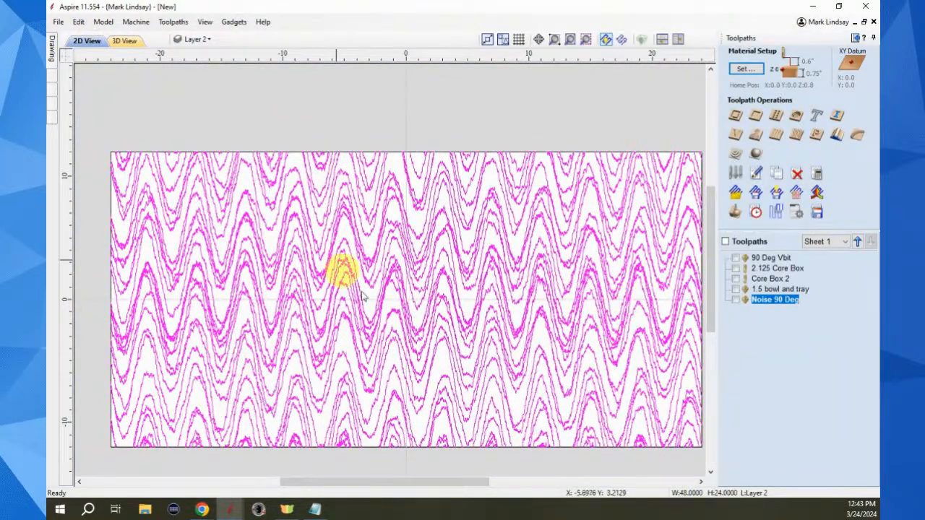
# Start a 2D profile toolpath on the noisy wave vectors using the 1/8 inch Tapered Ball Nose with 3.6 degree side angle.
pyautogui.click(736, 119)
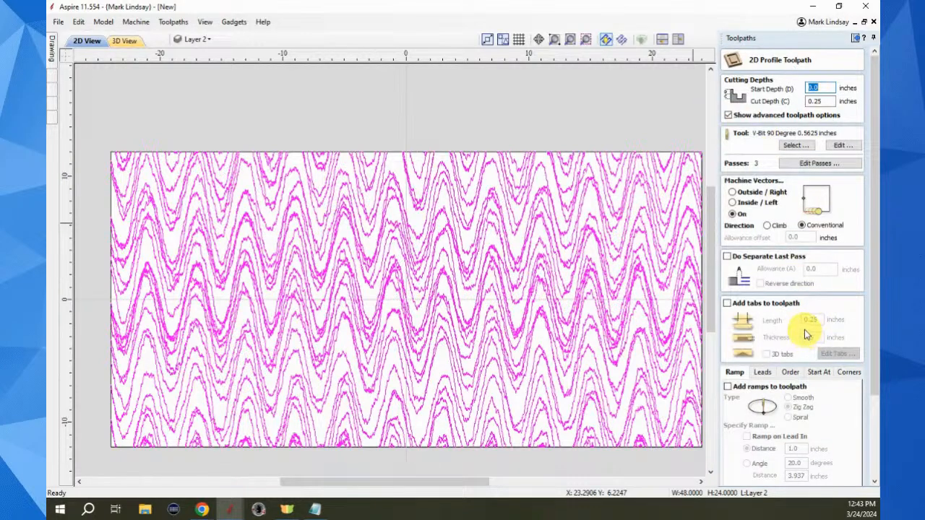
pyautogui.click(795, 145)
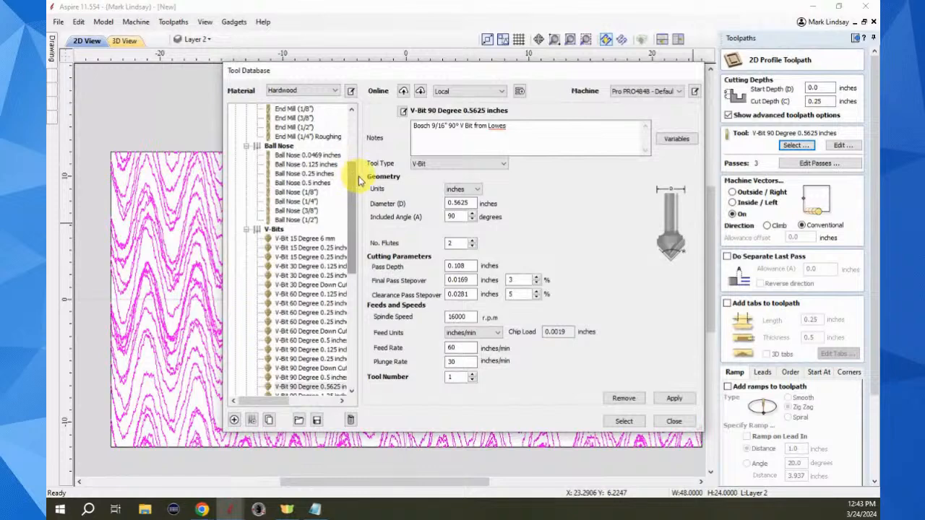
pyautogui.moveTo(354, 181); pyautogui.dragTo(351, 290)
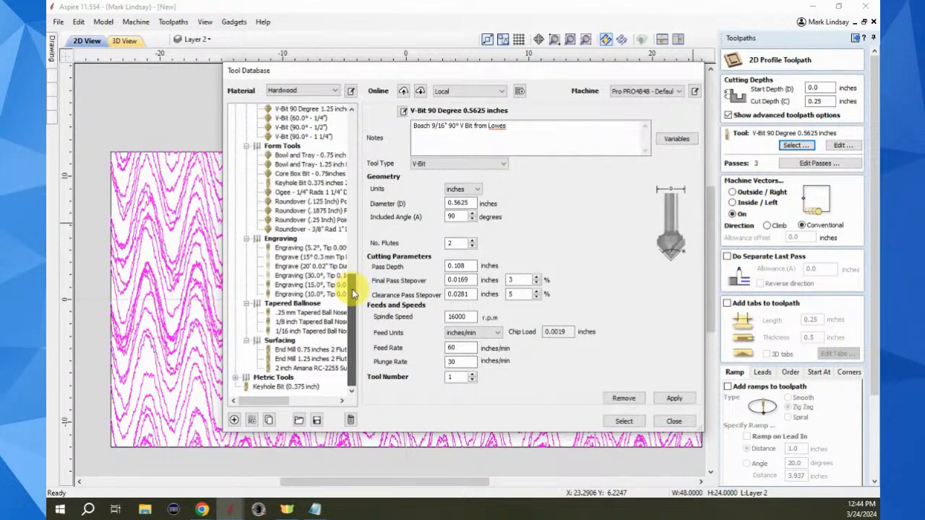
pyautogui.click(310, 321)
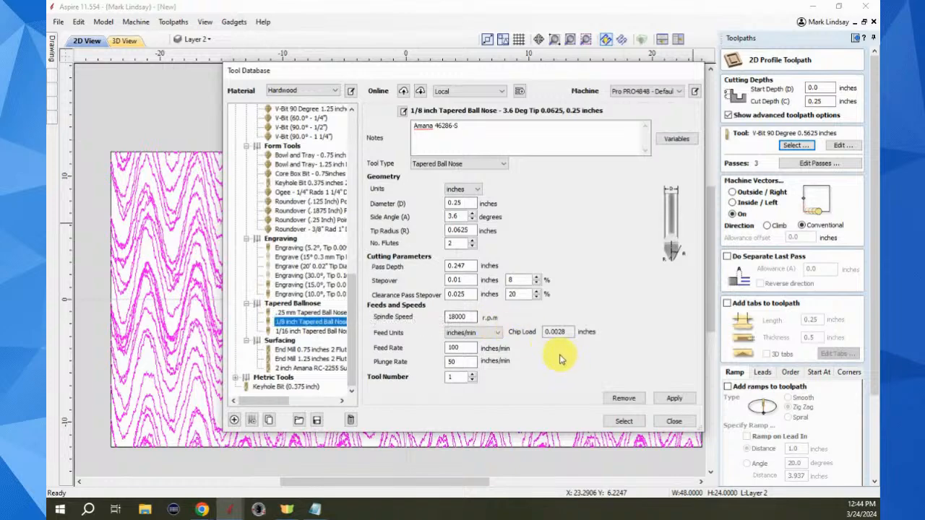
pyautogui.click(624, 423)
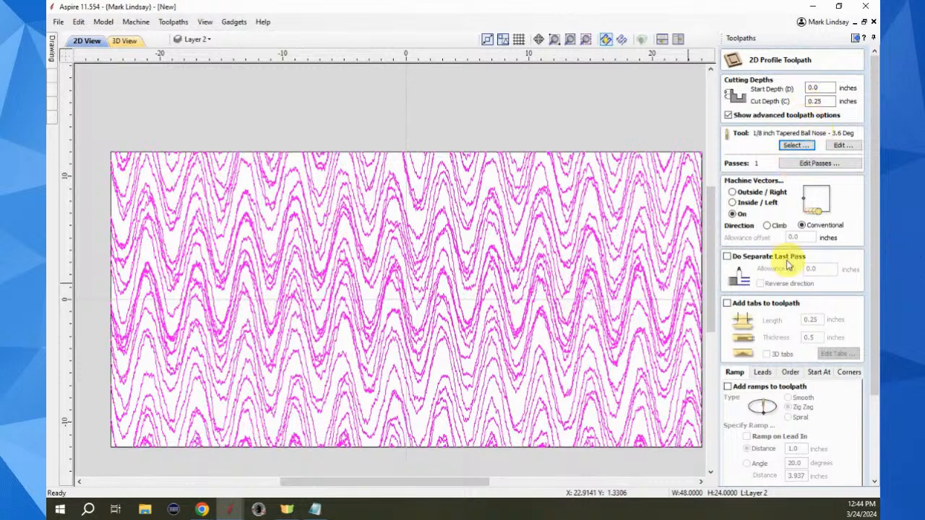
# Calculate the profile toolpath under the name .125 TBN and simulate its cut in the material.
pyautogui.scroll(-2, 805, 382)
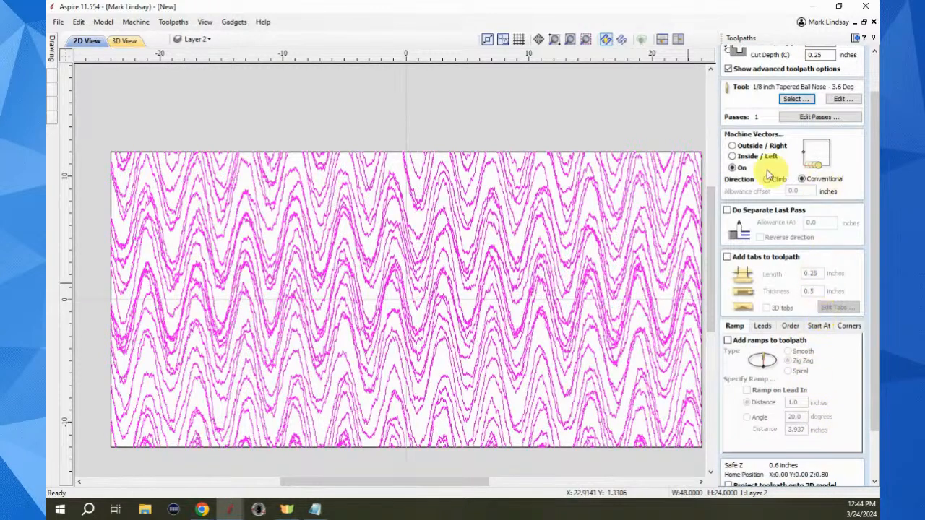
pyautogui.scroll(-2, 793, 450)
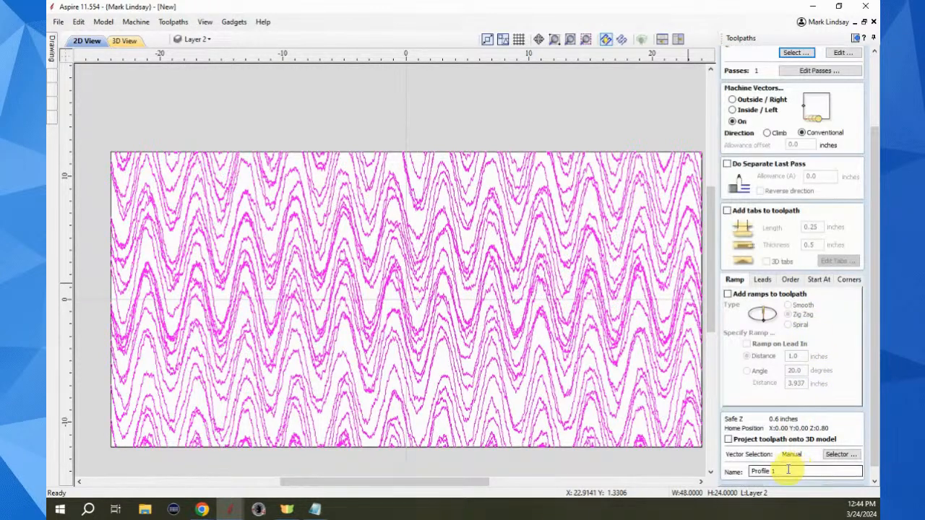
pyautogui.moveTo(783, 471); pyautogui.dragTo(735, 470)
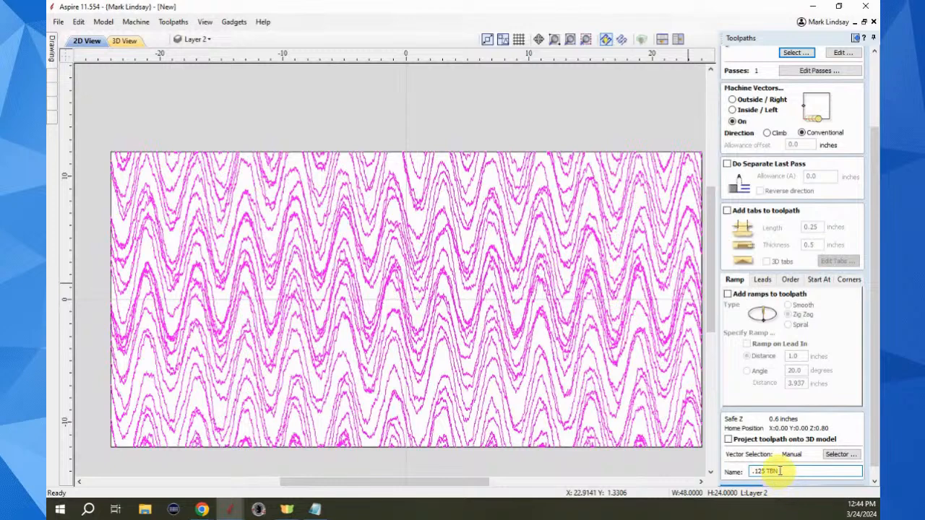
pyautogui.scroll(-1, 780, 470)
pyautogui.click(751, 480)
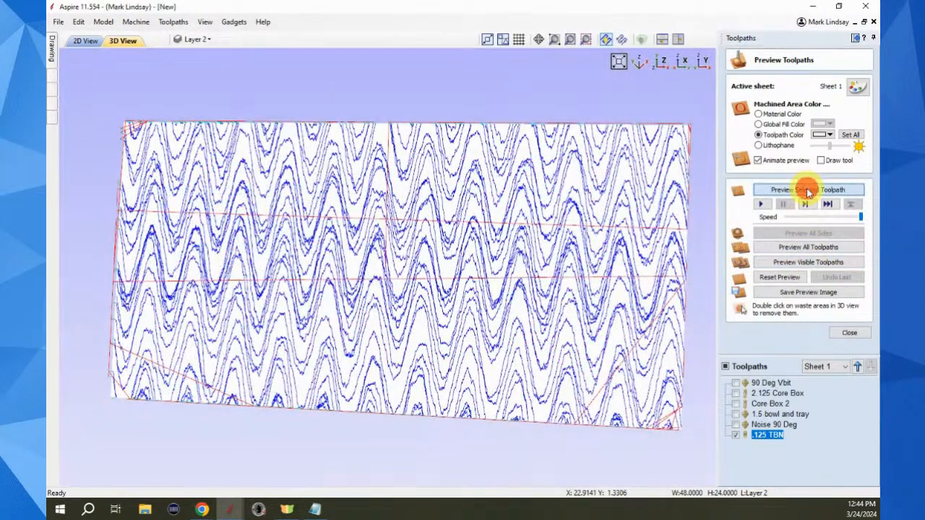
pyautogui.click(808, 190)
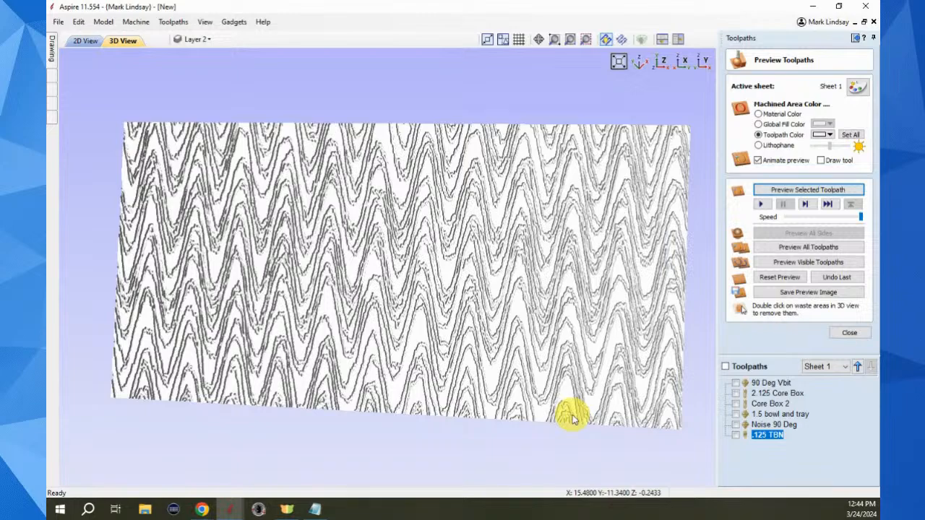
# Examine the simulated tapered ball nose texture in 3D, up close, from oblique angles and as a whole panel from above.
pyautogui.moveTo(165, 252); pyautogui.dragTo(355, 253)
pyautogui.scroll(6, 413, 238)
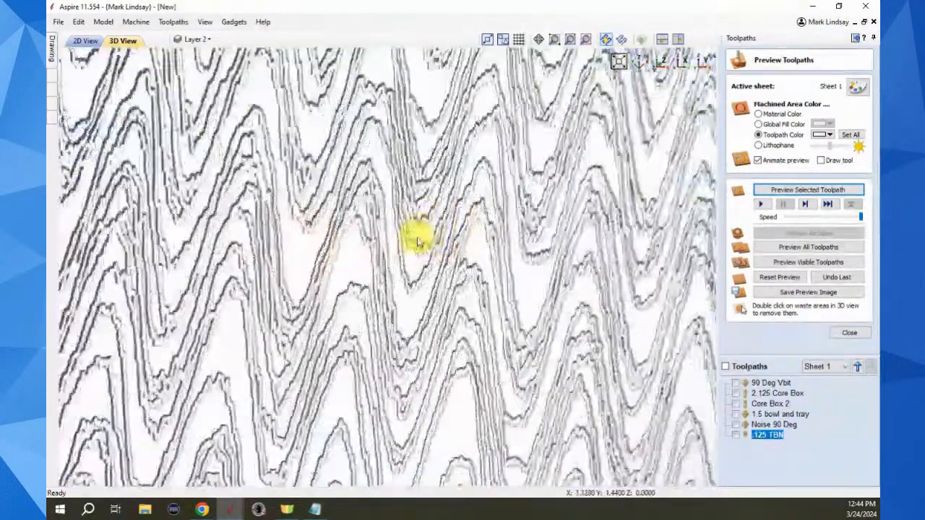
pyautogui.moveTo(430, 410); pyautogui.dragTo(314, 263)
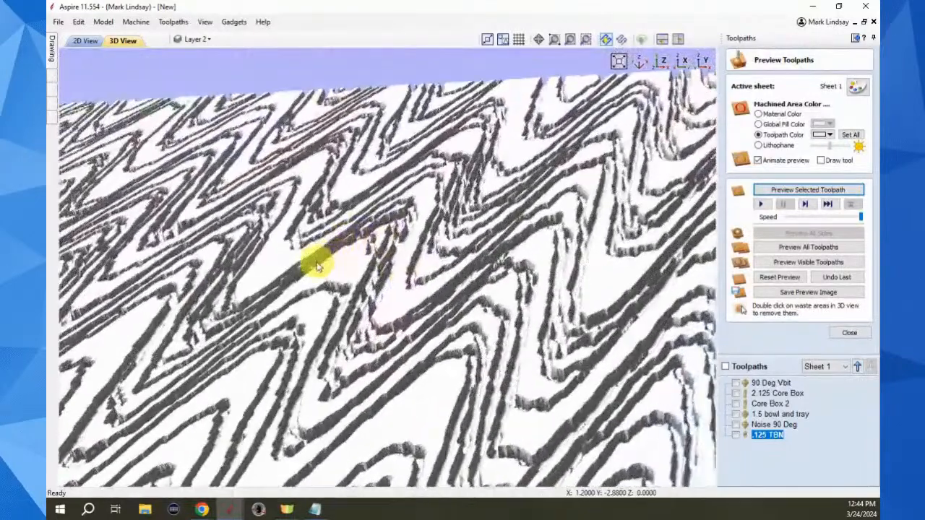
pyautogui.scroll(3, 525, 308)
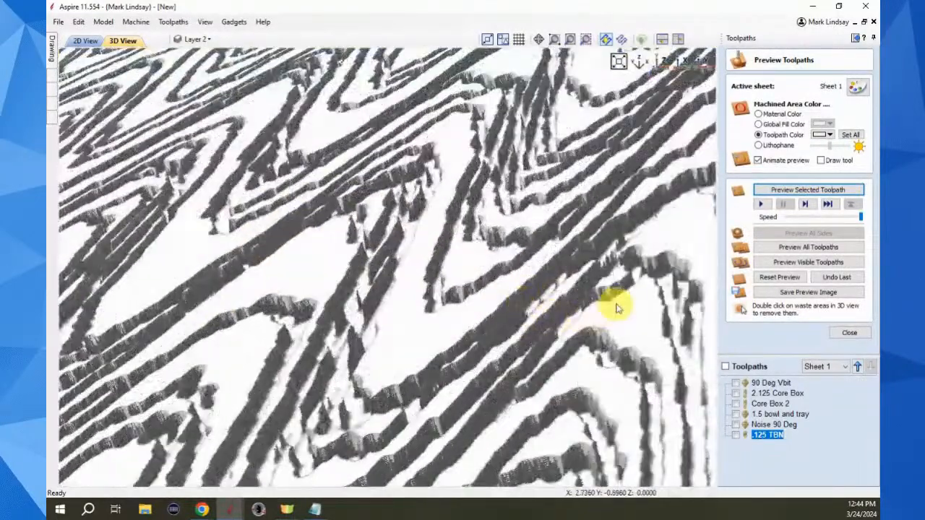
pyautogui.moveTo(619, 351); pyautogui.dragTo(497, 288)
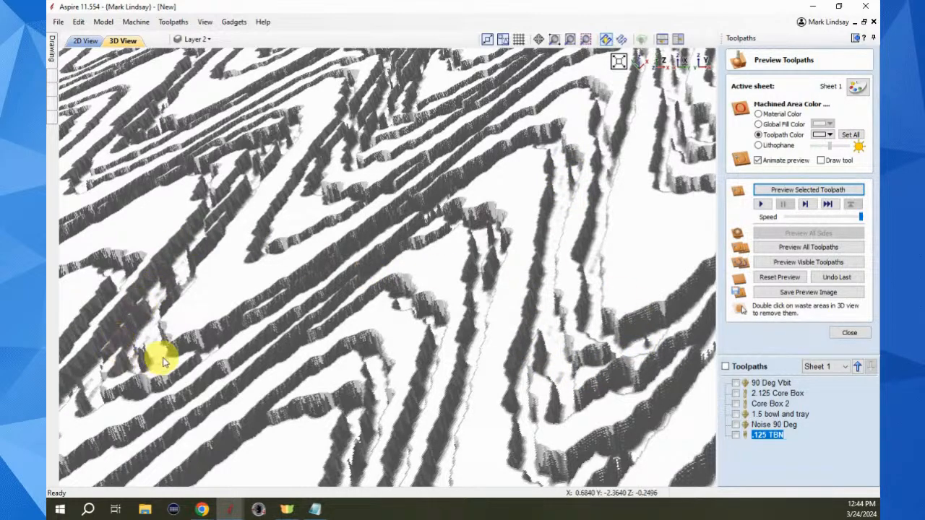
pyautogui.scroll(-10, 592, 362)
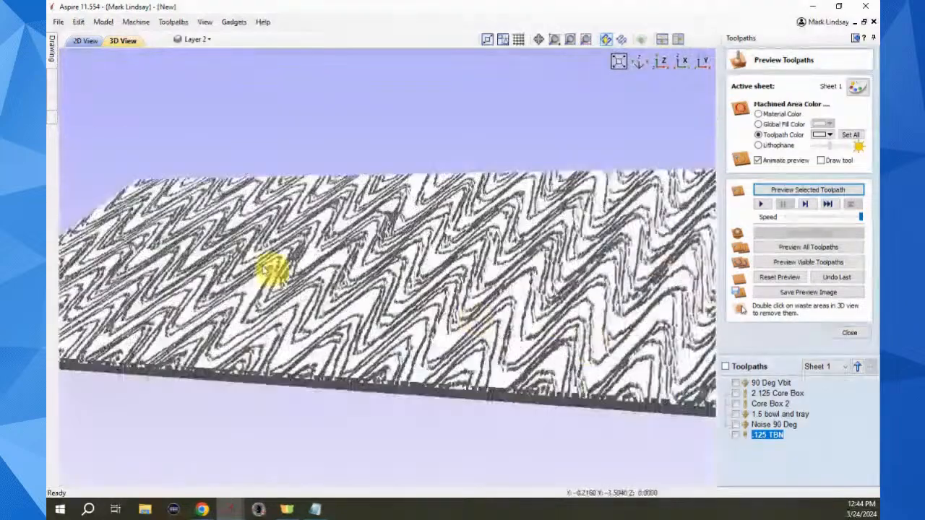
pyautogui.moveTo(228, 242); pyautogui.dragTo(260, 323)
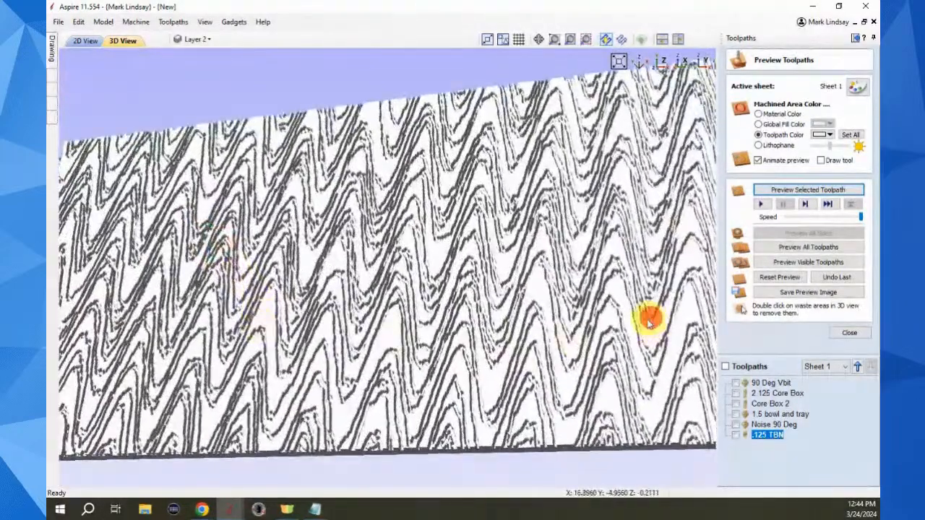
pyautogui.moveTo(650, 318); pyautogui.dragTo(629, 332)
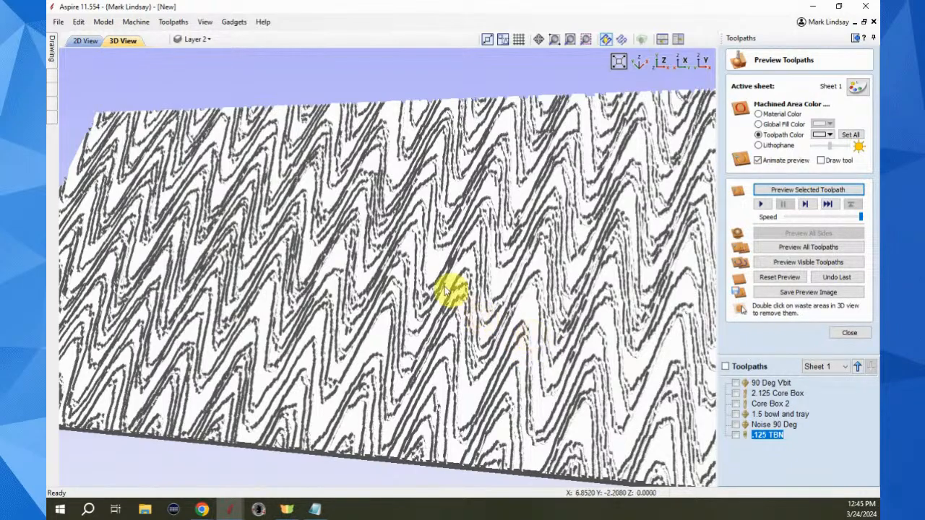
pyautogui.moveTo(402, 271); pyautogui.dragTo(494, 303)
pyautogui.scroll(-2, 500, 300)
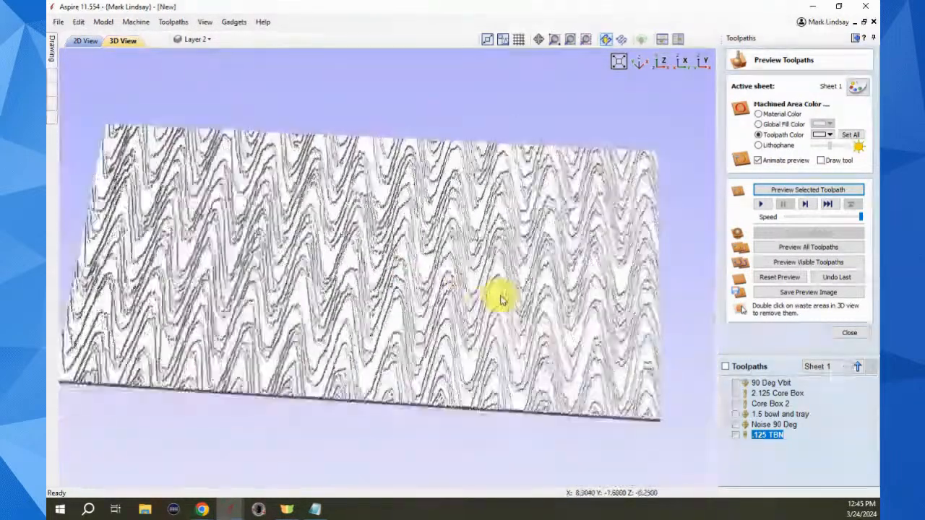
pyautogui.click(661, 63)
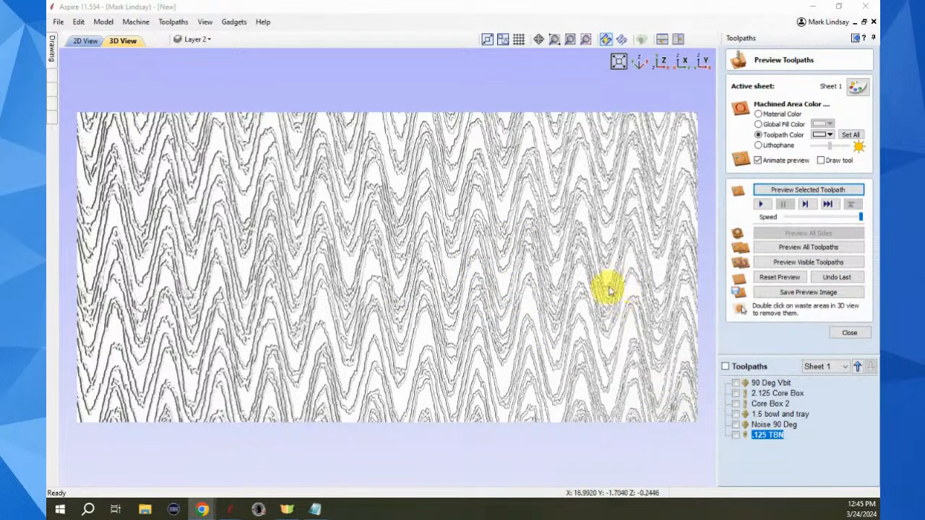
# Clear the tapered ball nose simulation from the material and leave the toolpath preview.
pyautogui.click(784, 280)
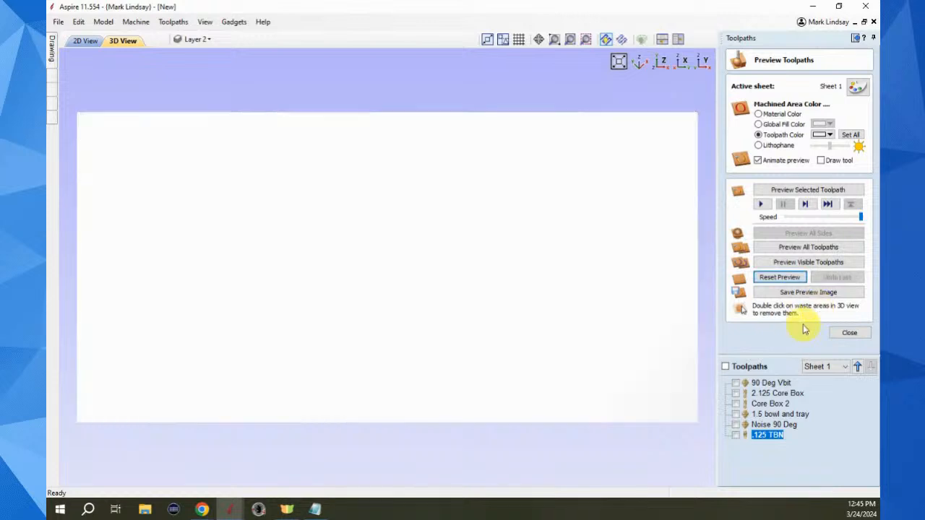
pyautogui.click(516, 287)
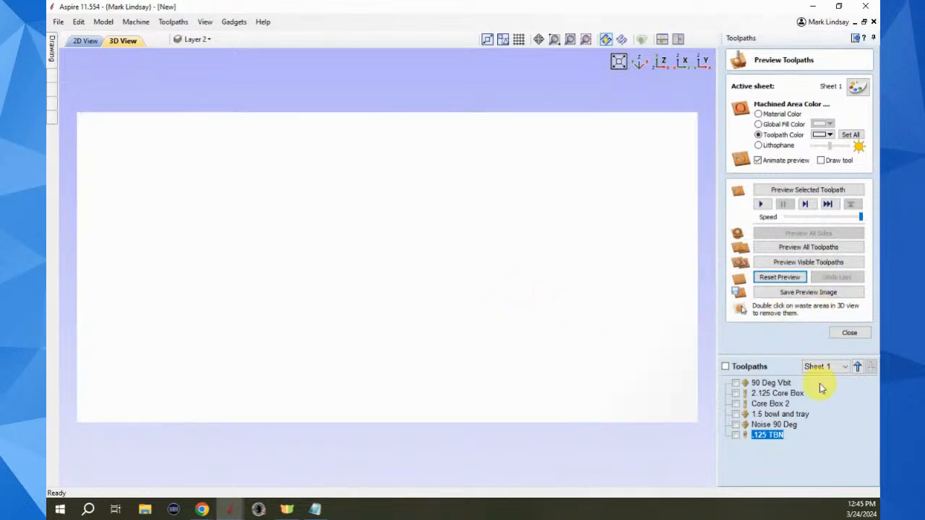
pyautogui.click(856, 334)
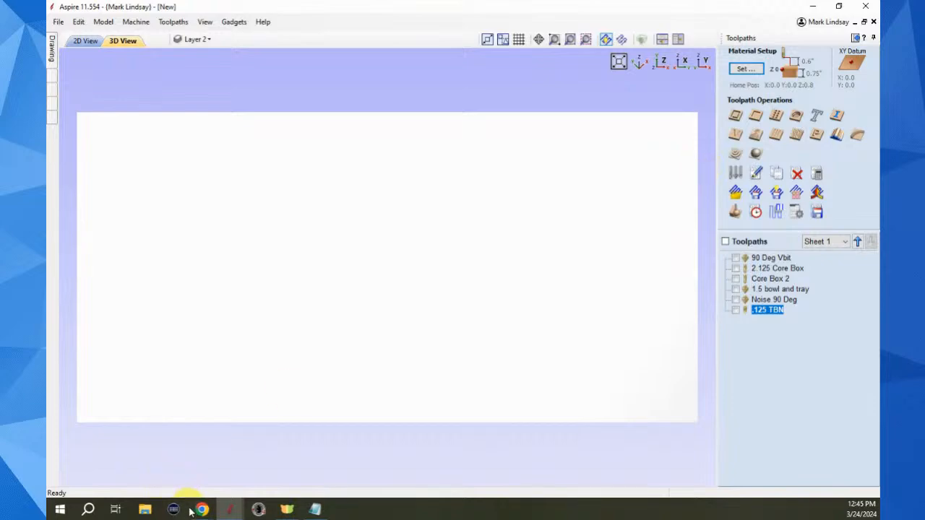
pyautogui.moveTo(234, 511)
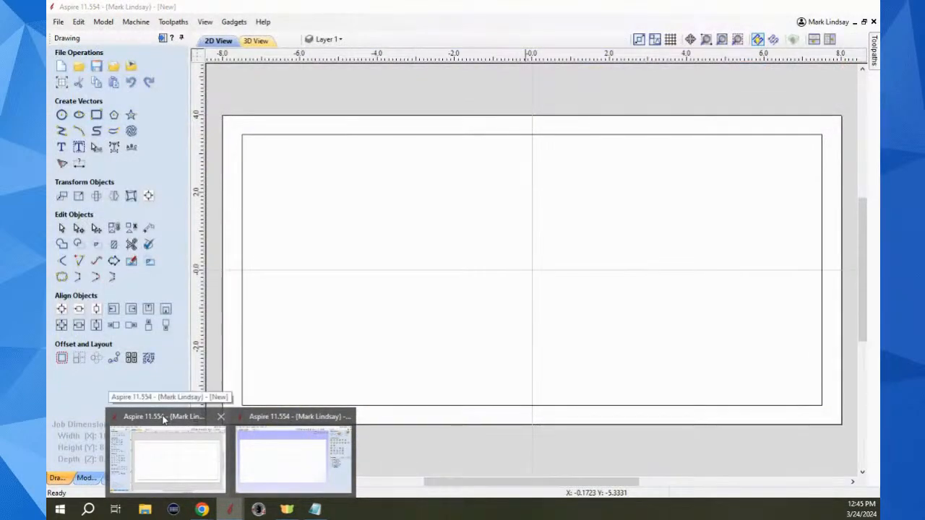
pyautogui.click(163, 420)
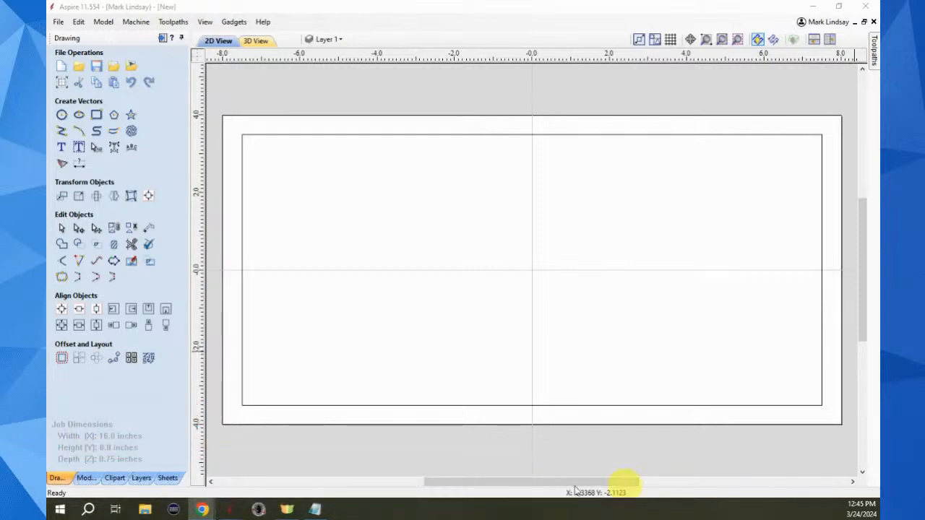
pyautogui.moveTo(226, 511)
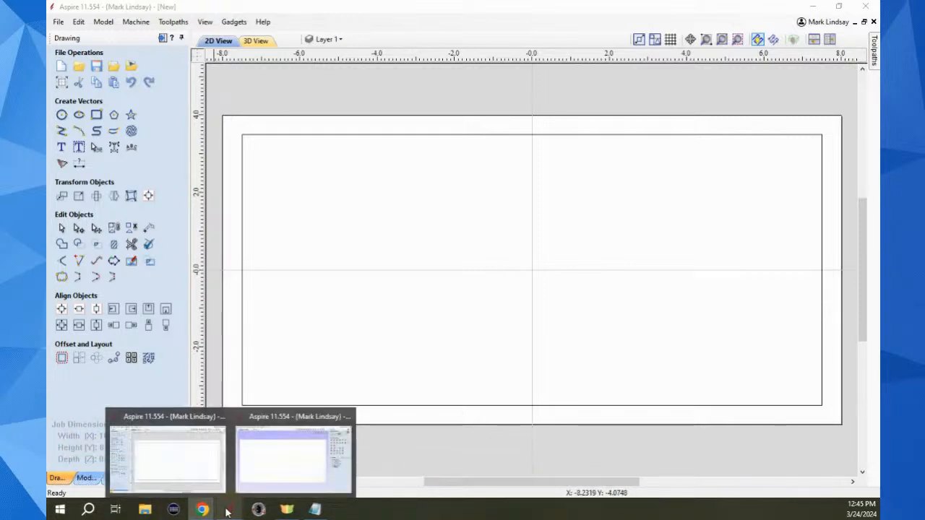
pyautogui.click(289, 415)
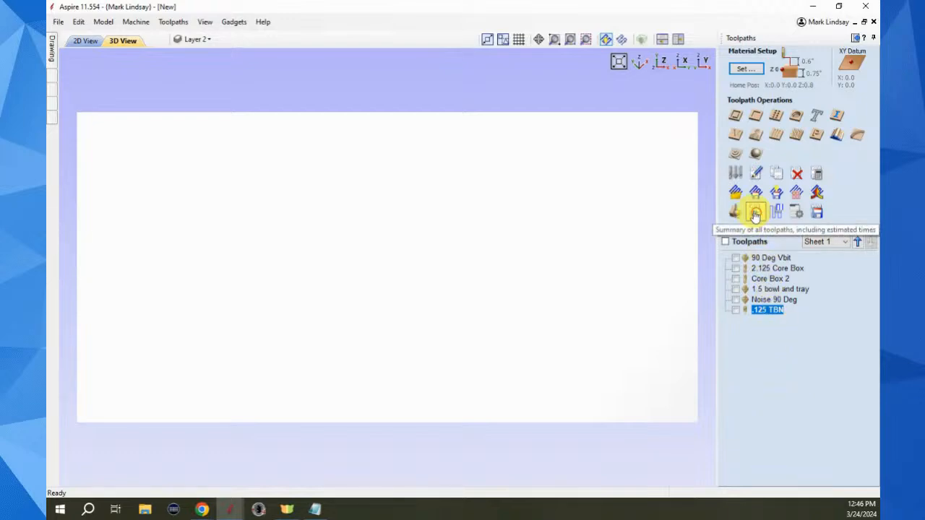
# Review the estimated machining times of all toolpaths in the summary, including those of 2.125 Core Box and Core Box 2 on their own.
pyautogui.click(755, 213)
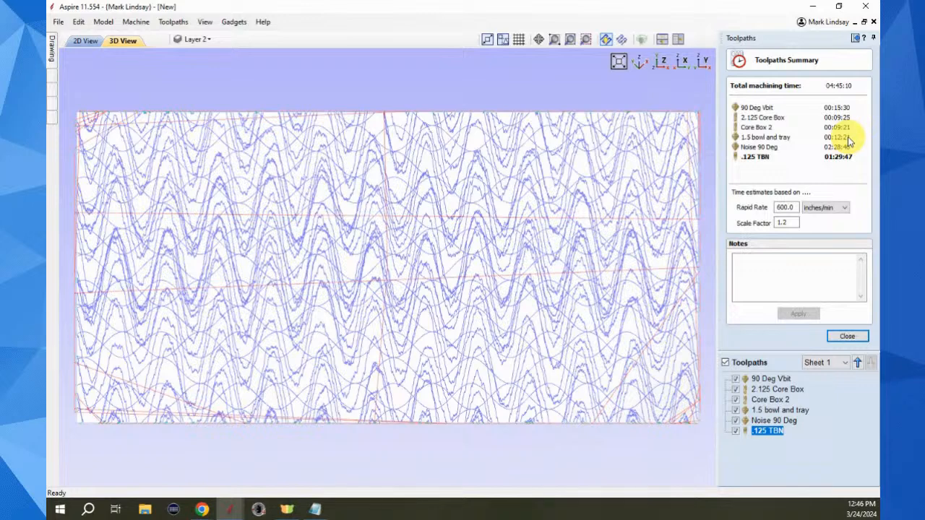
pyautogui.moveTo(751, 149)
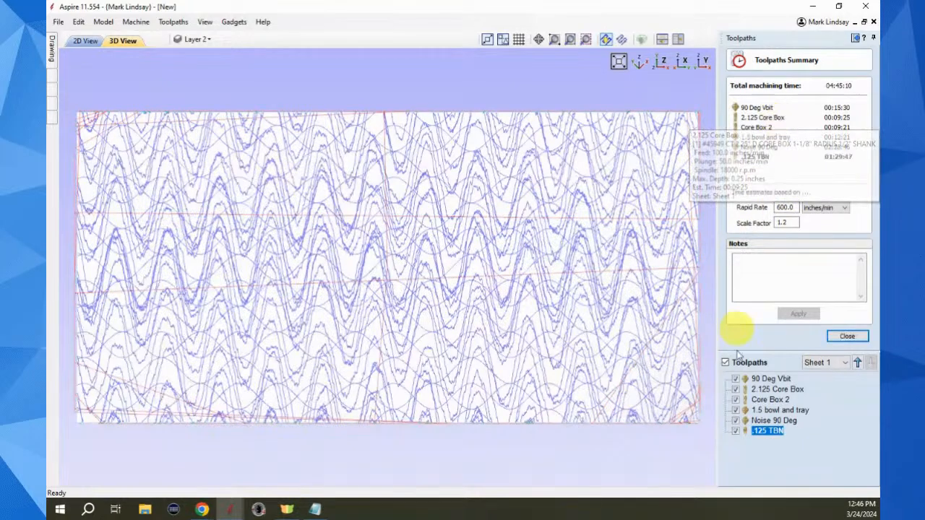
pyautogui.click(735, 399)
pyautogui.click(736, 410)
pyautogui.click(735, 420)
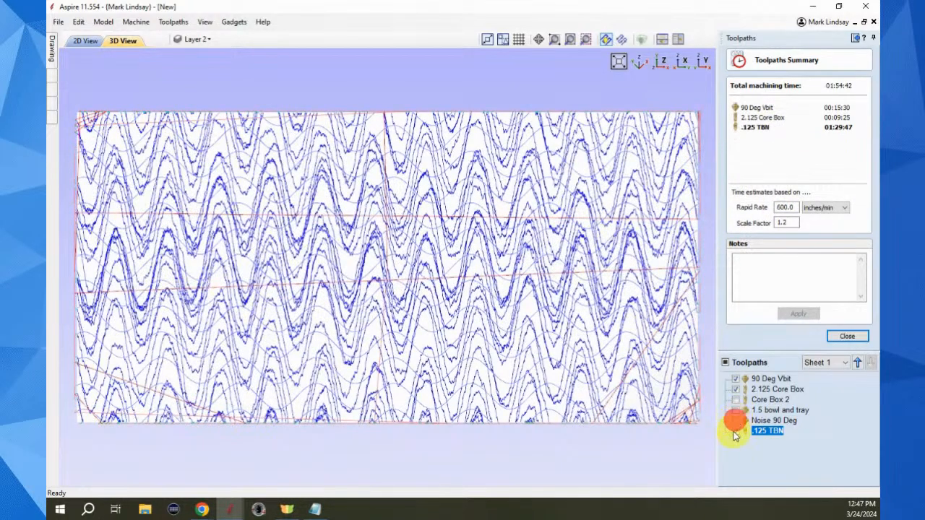
pyautogui.click(768, 389)
pyautogui.click(736, 379)
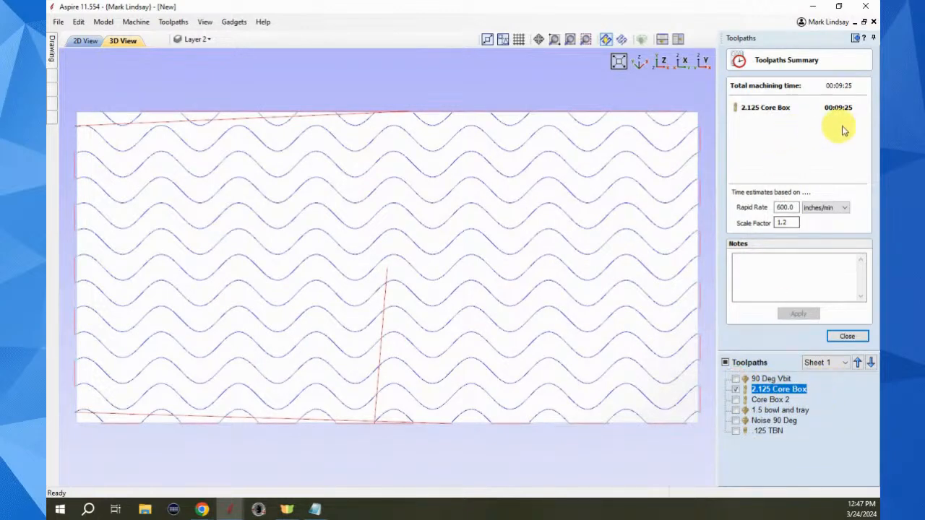
pyautogui.click(735, 400)
pyautogui.click(736, 389)
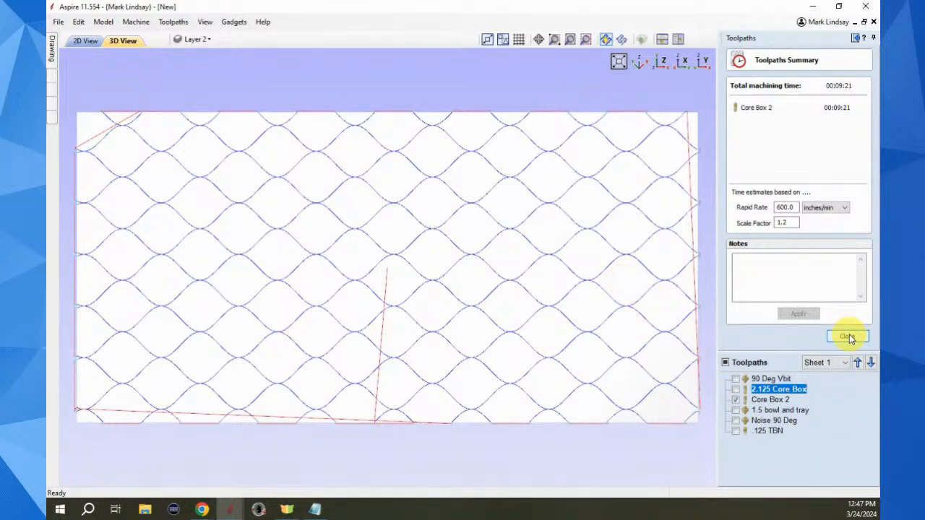
# Hide the Core Box 2 toolpath preview and return from the toolpath summary to the 2D drawing view.
pyautogui.click(735, 400)
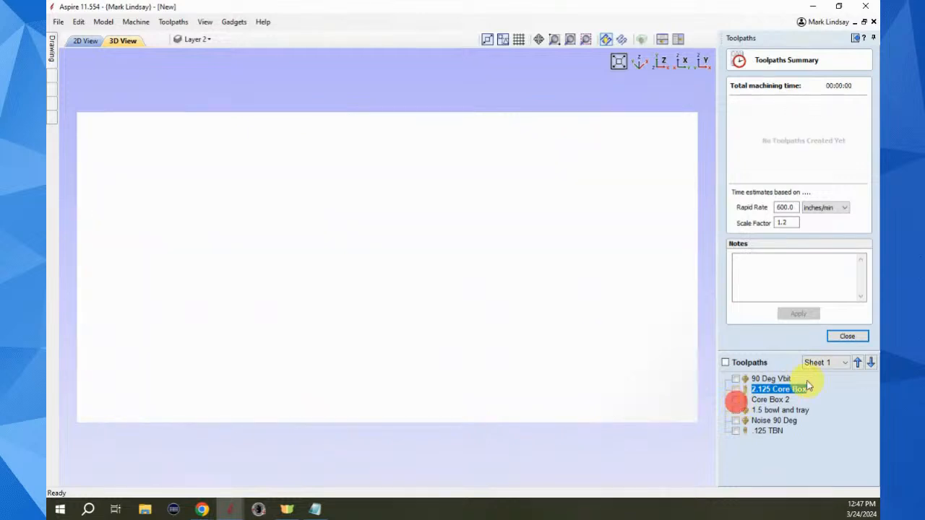
pyautogui.click(845, 335)
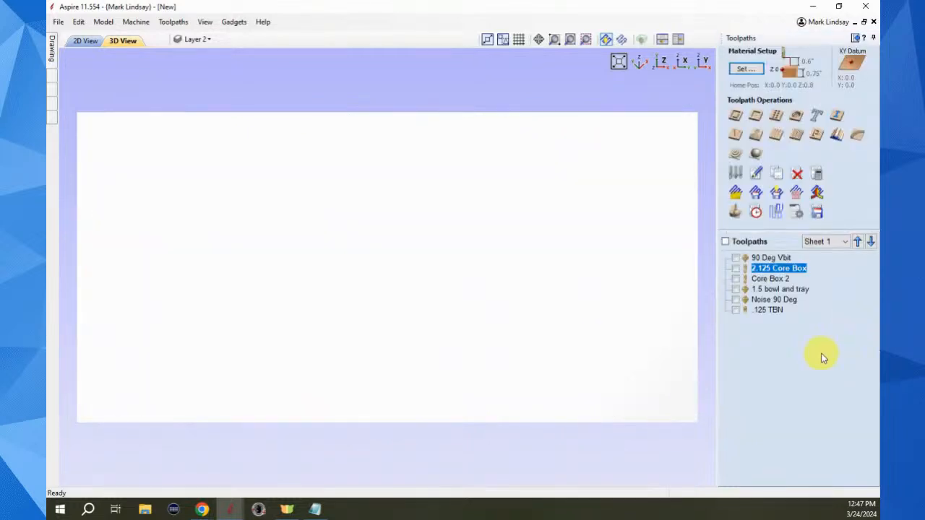
pyautogui.click(859, 39)
pyautogui.click(213, 41)
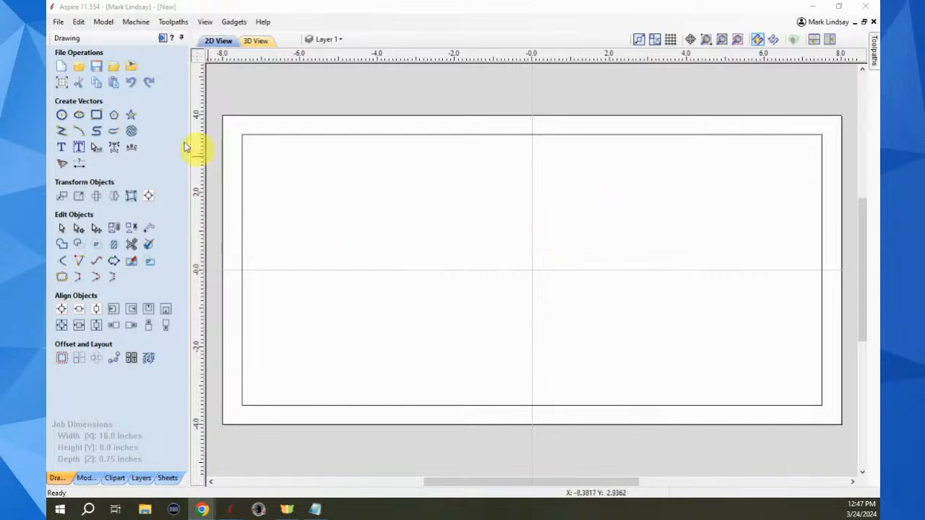
# Check the new job's dimensions and the width and height of its existing border rectangle.
pyautogui.click(63, 85)
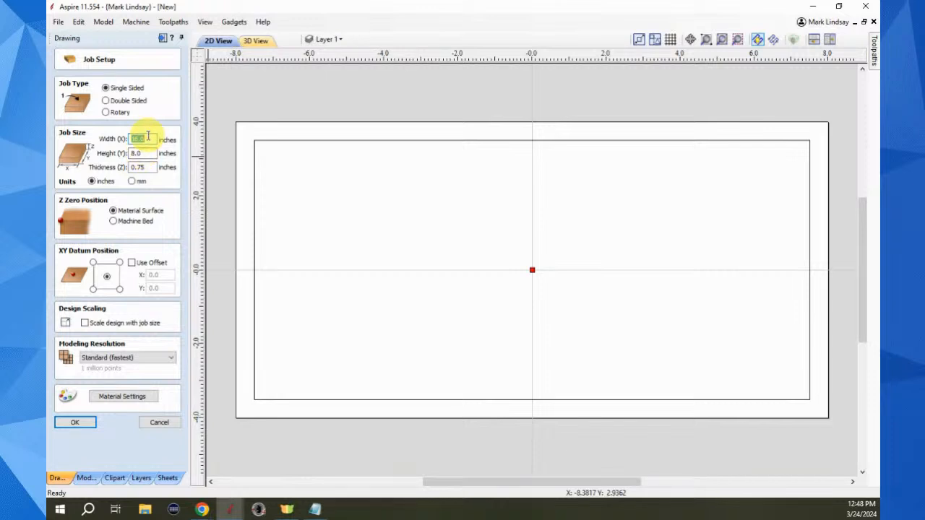
pyautogui.click(160, 423)
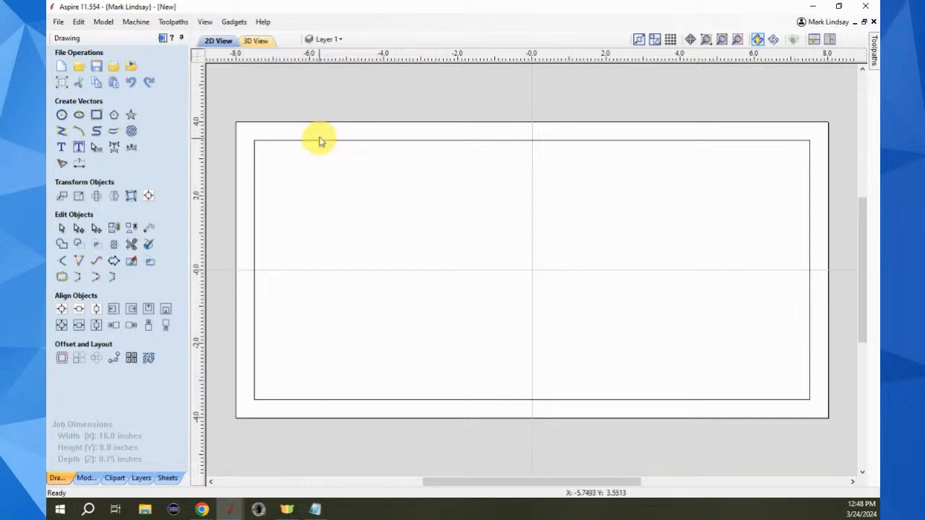
pyautogui.click(320, 140)
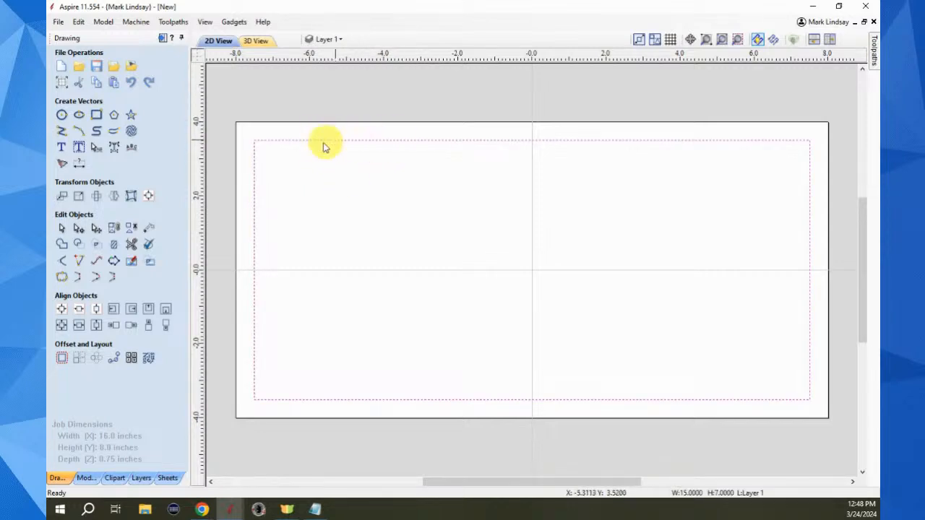
pyautogui.click(79, 195)
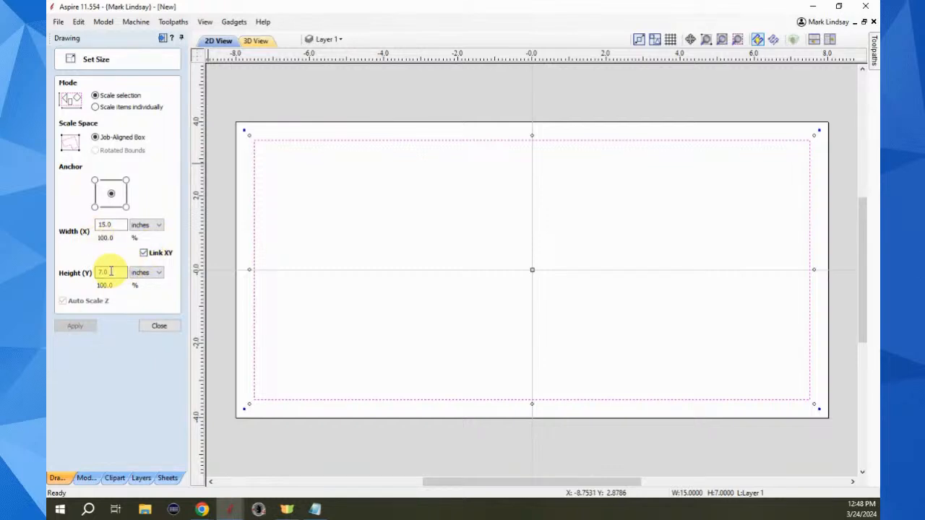
pyautogui.click(160, 327)
pyautogui.click(520, 275)
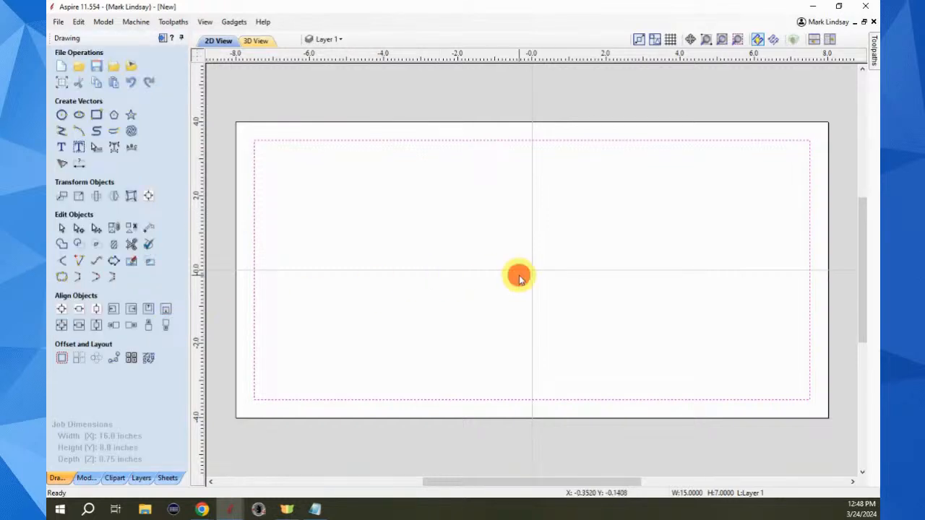
# Set up a new rectangle anchored by its centre at X 0.0, Y 0.0, with a width of 14.0 and height of 6.0 inches.
pyautogui.click(96, 114)
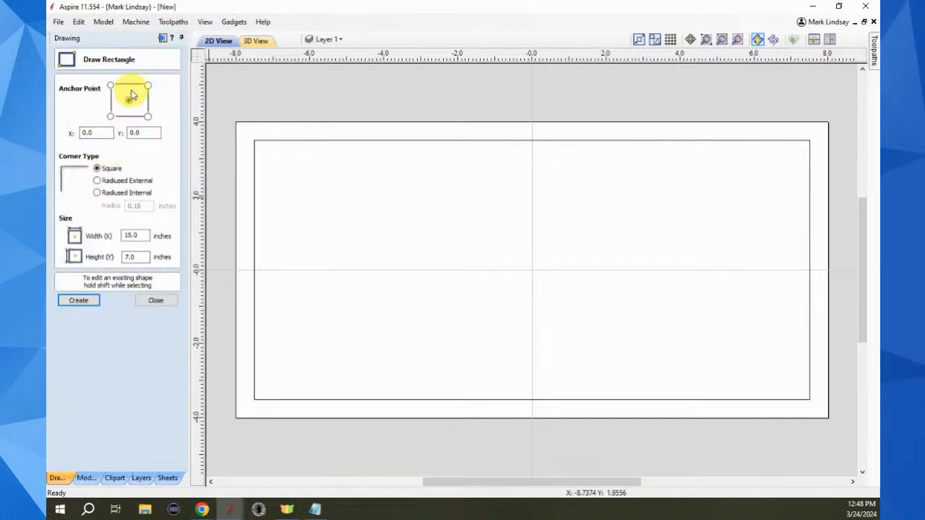
pyautogui.click(92, 133)
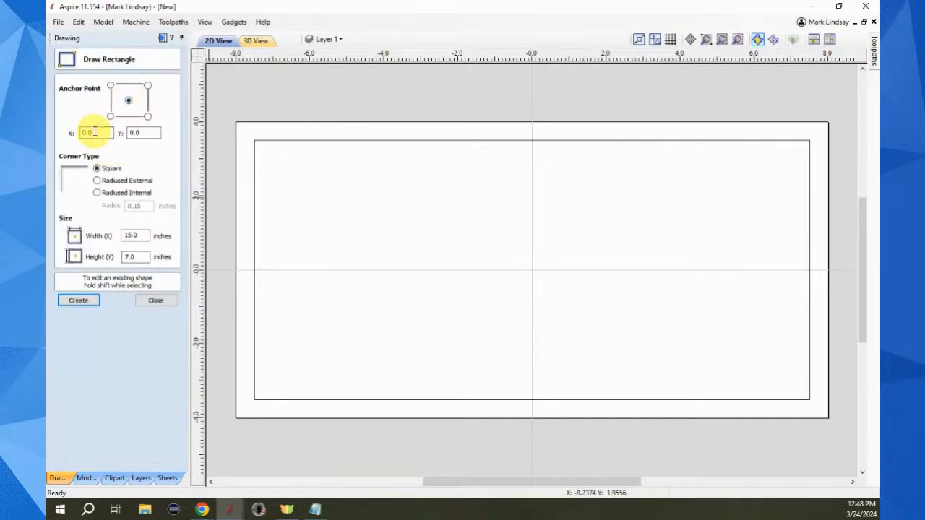
pyautogui.click(148, 132)
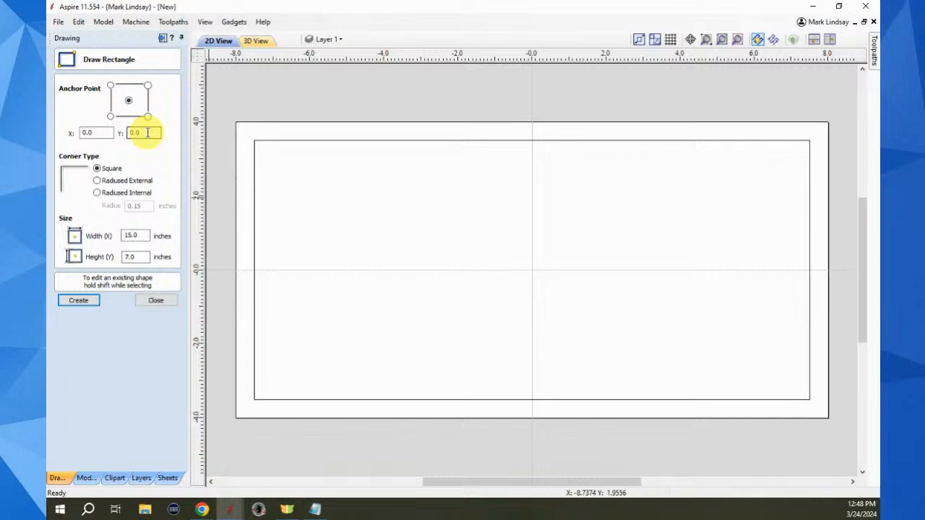
pyautogui.click(128, 235)
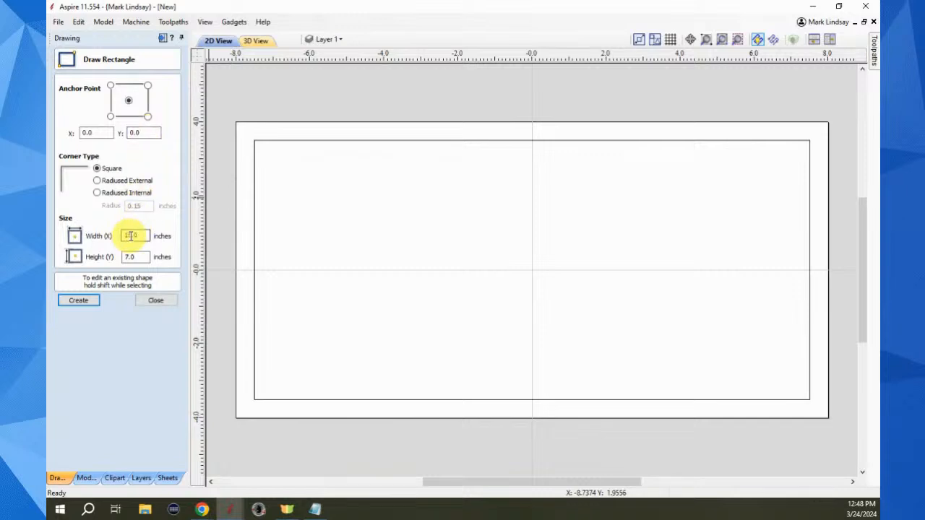
pyautogui.click(130, 236)
pyautogui.write('4')
pyautogui.click(128, 256)
pyautogui.press('BackSpace')
pyautogui.write('6')
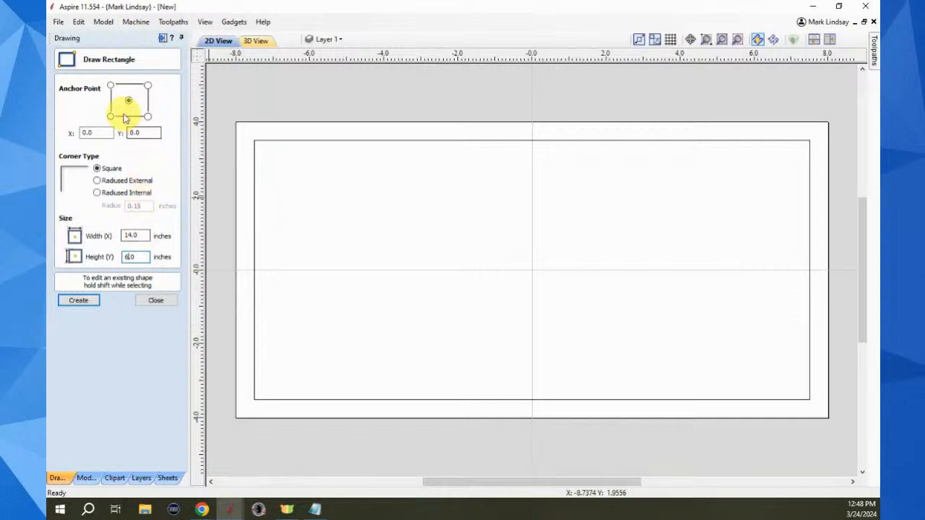
# Give the rectangle radiused internal corners with a 1.0 inch radius and create it inside the border.
pyautogui.click(98, 193)
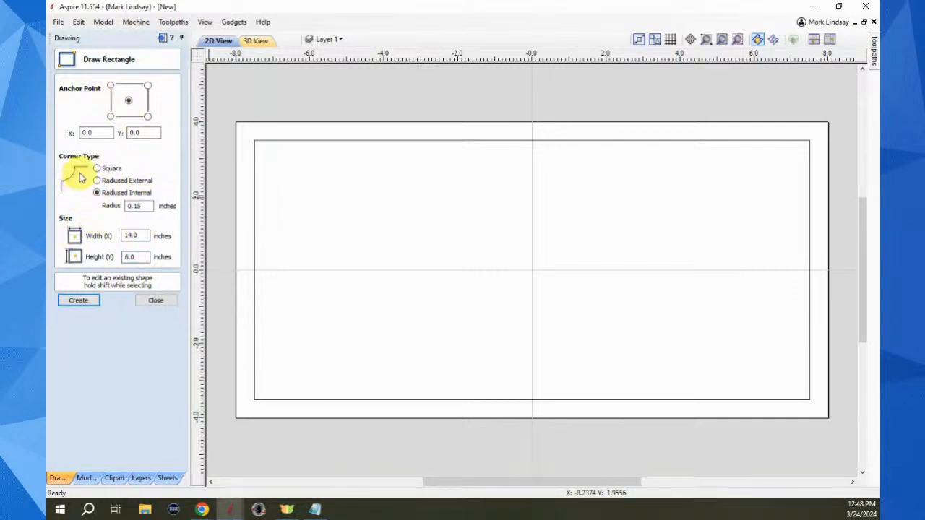
pyautogui.click(148, 206)
pyautogui.moveTo(145, 206); pyautogui.dragTo(124, 206)
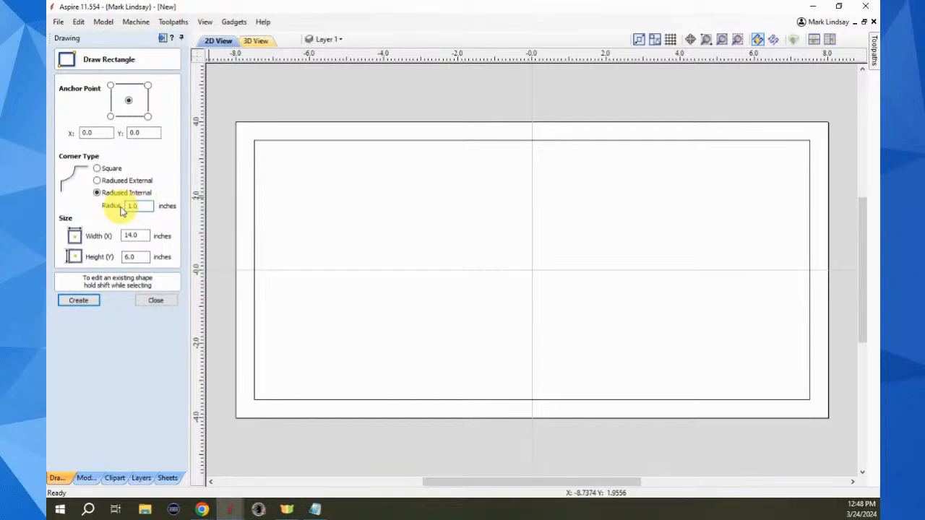
pyautogui.click(80, 302)
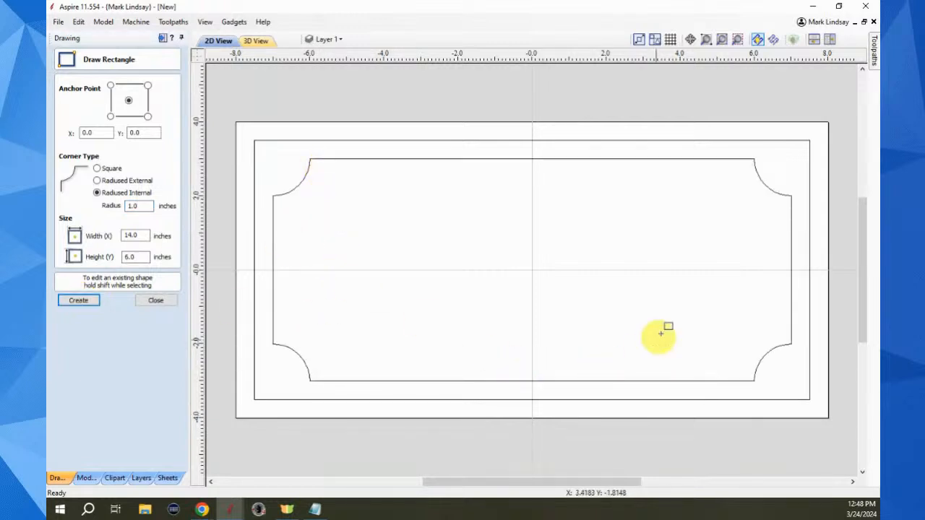
pyautogui.click(158, 301)
pyautogui.click(574, 291)
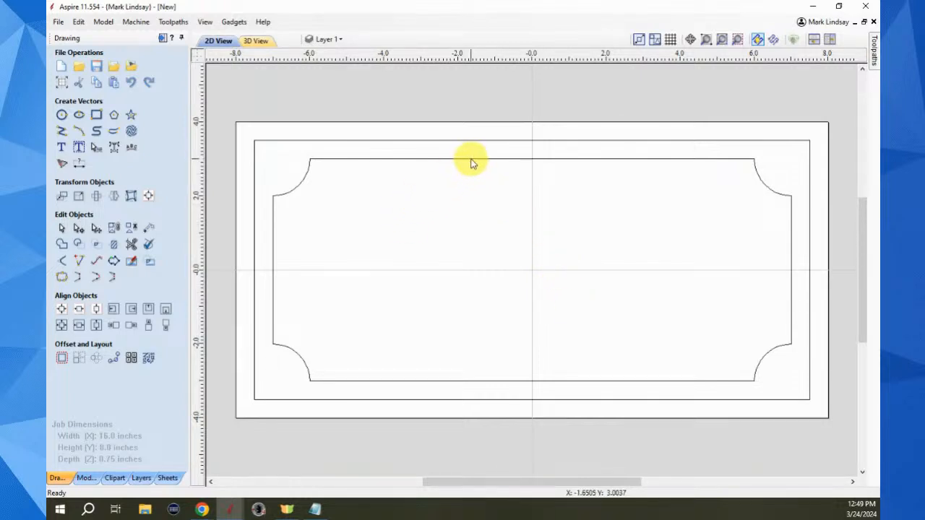
# Add a first name in mixed case as Arial Rounded MT Bold text inside the inner frame.
pyautogui.click(61, 148)
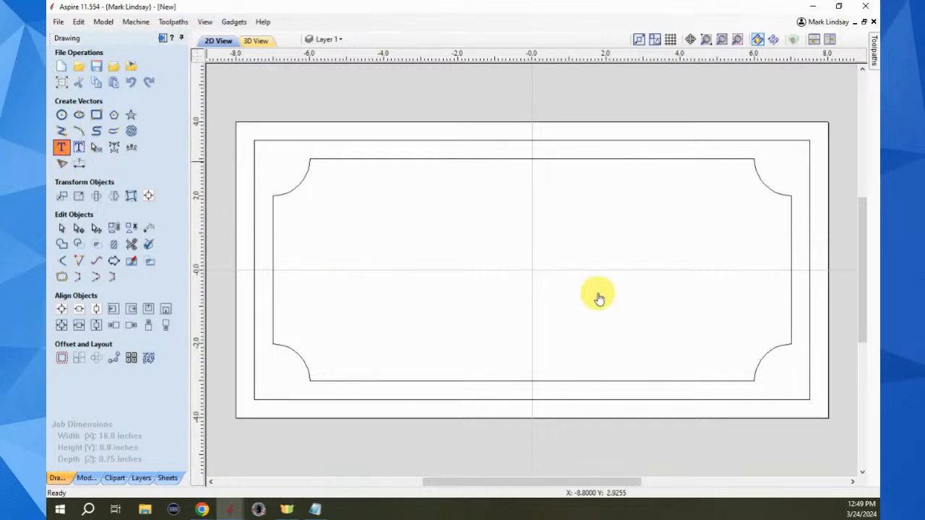
pyautogui.click(448, 271)
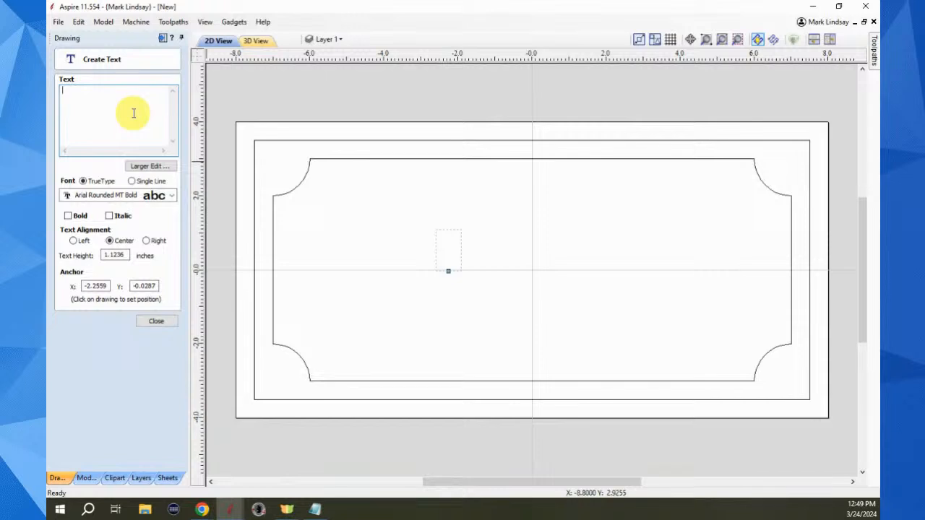
pyautogui.write('MARK')
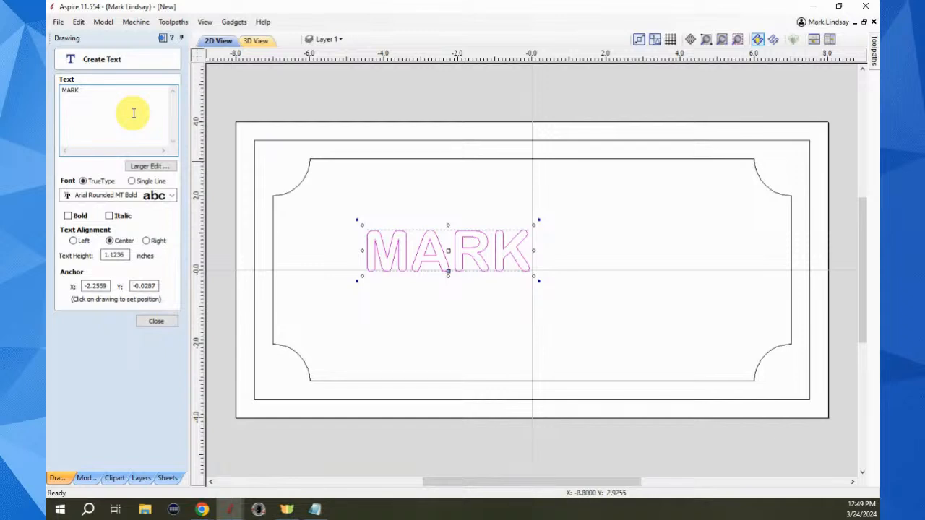
pyautogui.moveTo(66, 90); pyautogui.dragTo(88, 90)
pyautogui.write('ark')
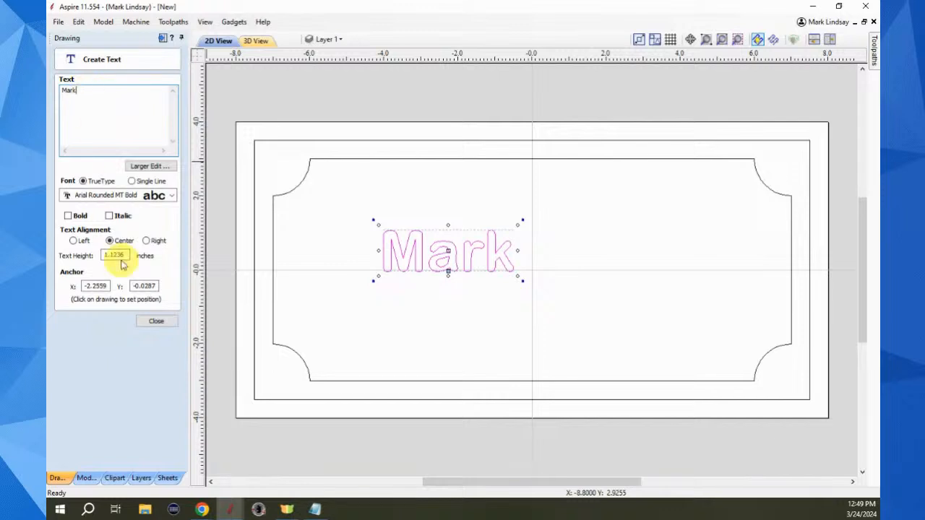
pyautogui.click(157, 321)
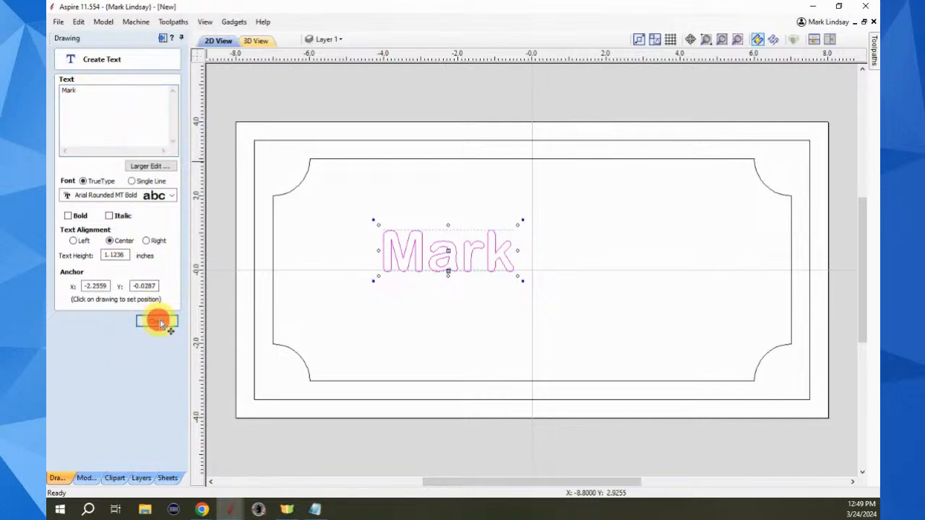
# Enlarge the name text to about 10.8 by 3.5 inches and centre it in the material.
pyautogui.click(505, 272)
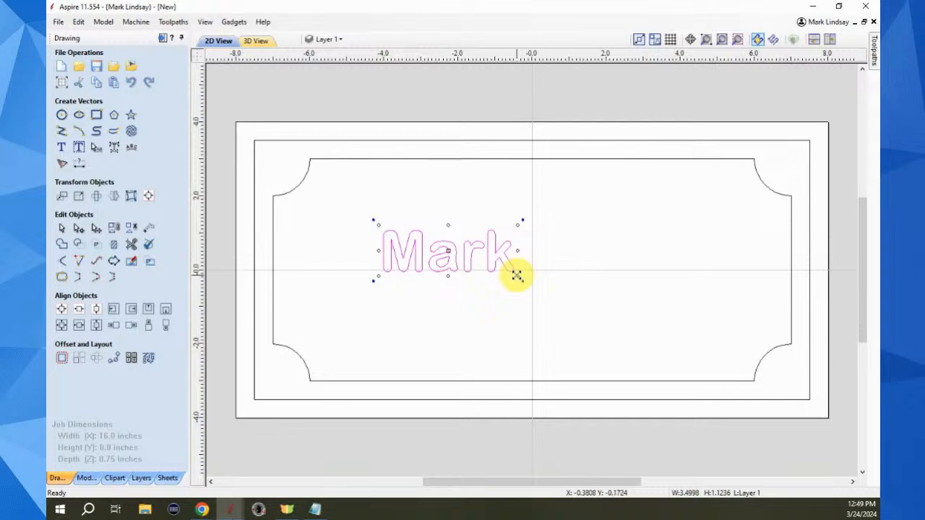
pyautogui.moveTo(517, 275); pyautogui.dragTo(583, 314)
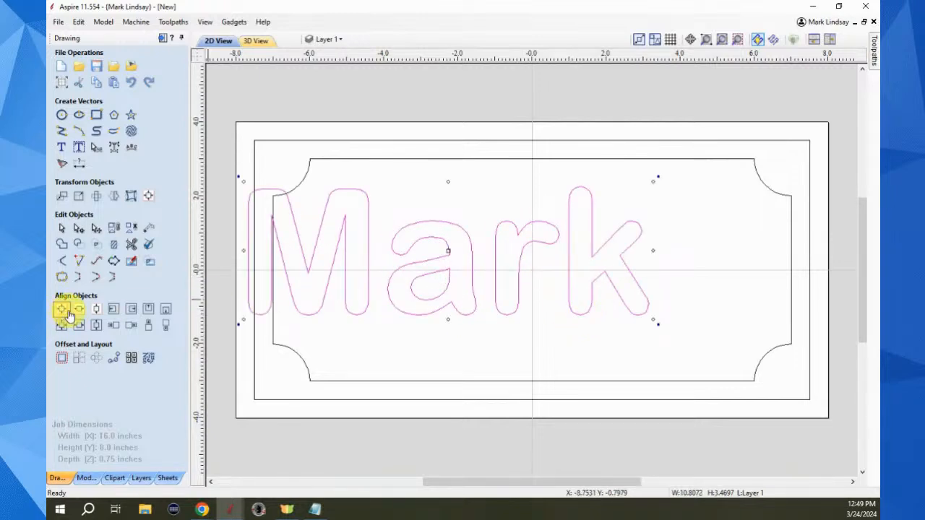
pyautogui.click(62, 311)
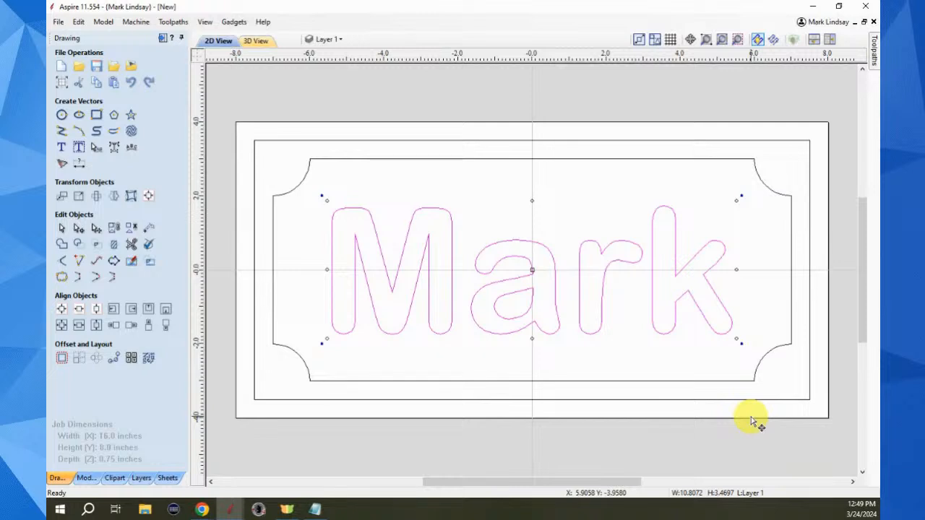
pyautogui.click(589, 352)
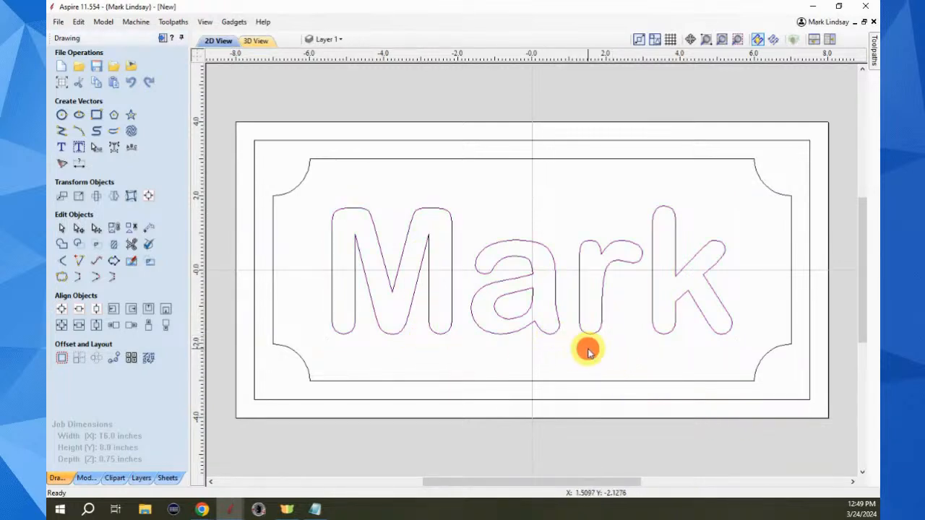
# Start a vector texture with the scalloped inner frame and the name text selected as its boundaries.
pyautogui.click(646, 370)
pyautogui.click(633, 394)
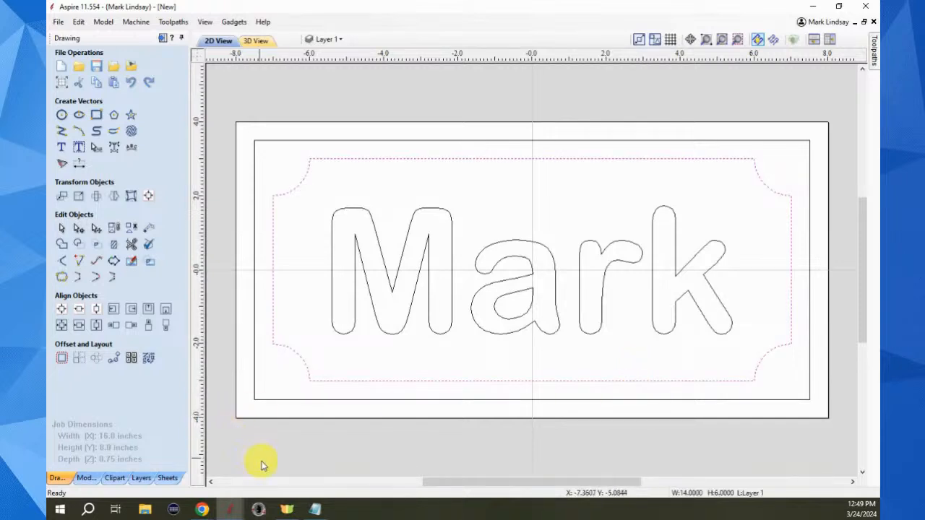
pyautogui.click(131, 133)
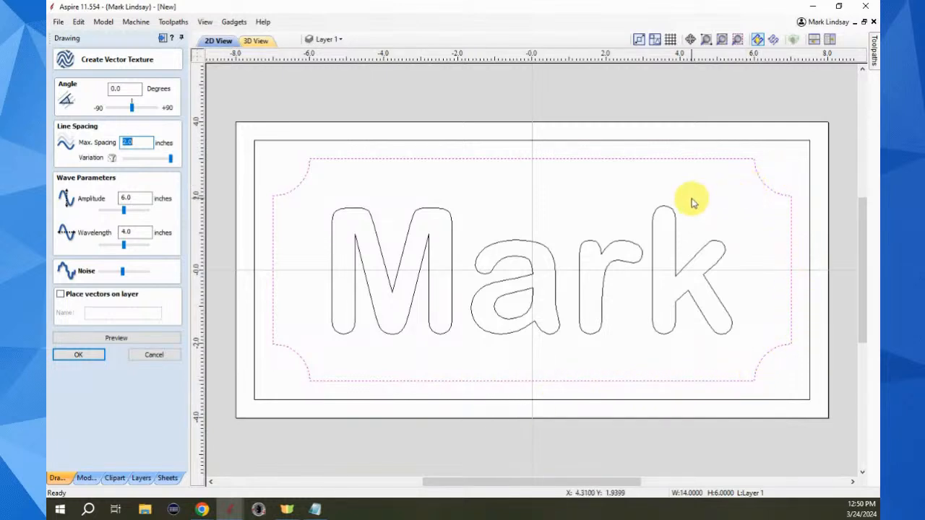
pyautogui.click(674, 308)
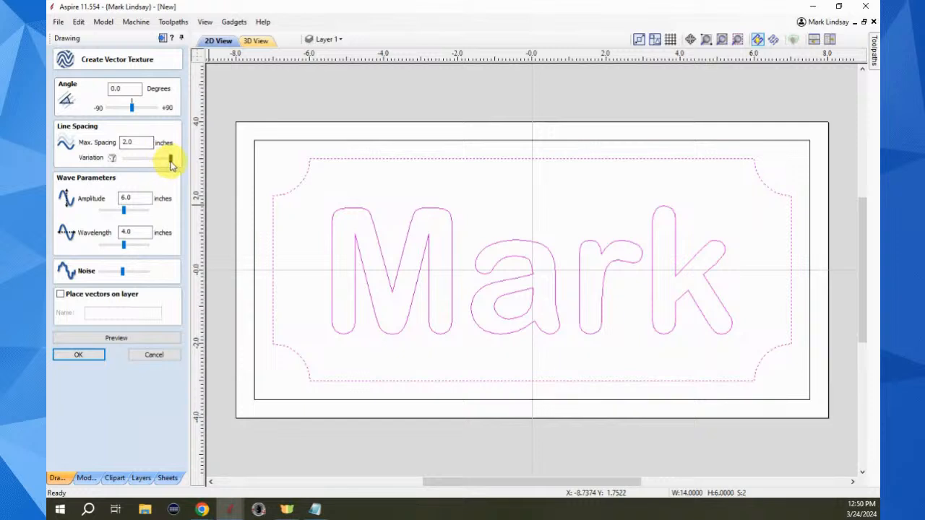
# Set the texture's maximum line spacing to .25 inches, wave amplitude to .010 inches and wavelength to 16 inches.
pyautogui.doubleClick(136, 141)
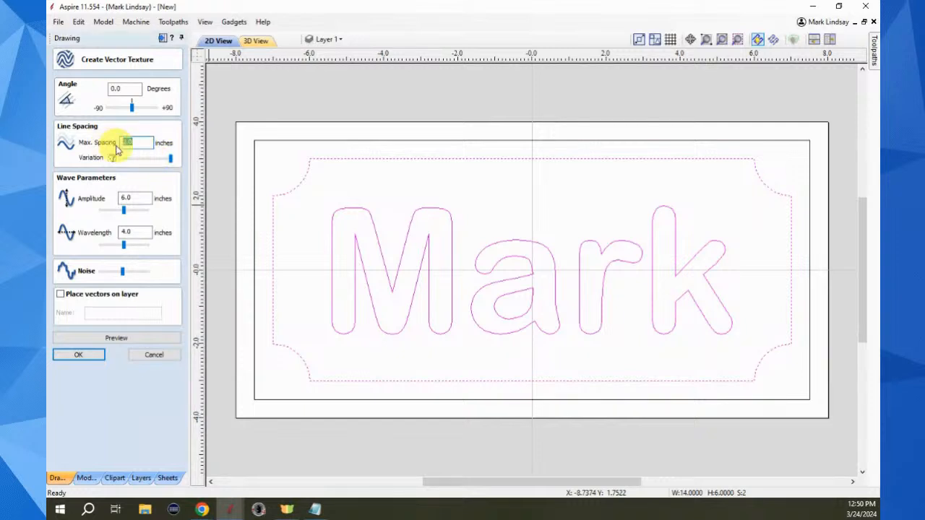
pyautogui.write('.25')
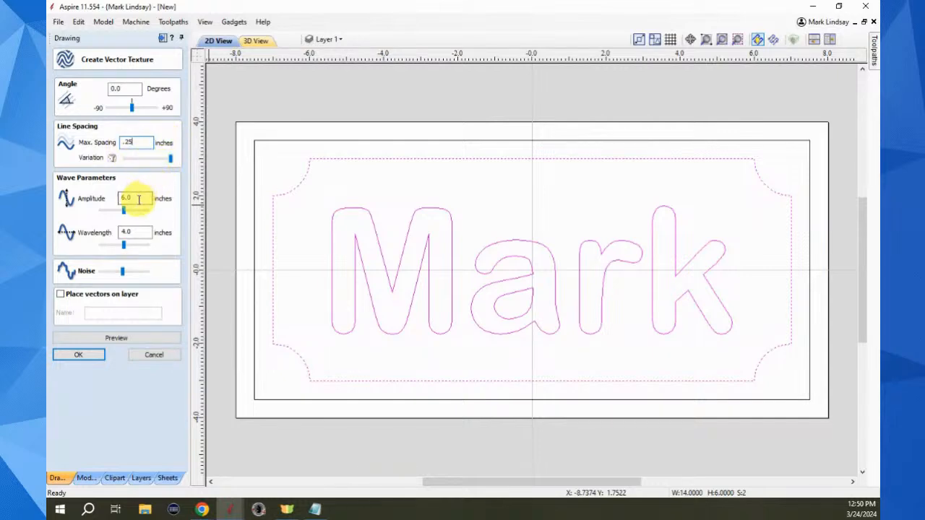
pyautogui.moveTo(136, 197); pyautogui.dragTo(103, 198)
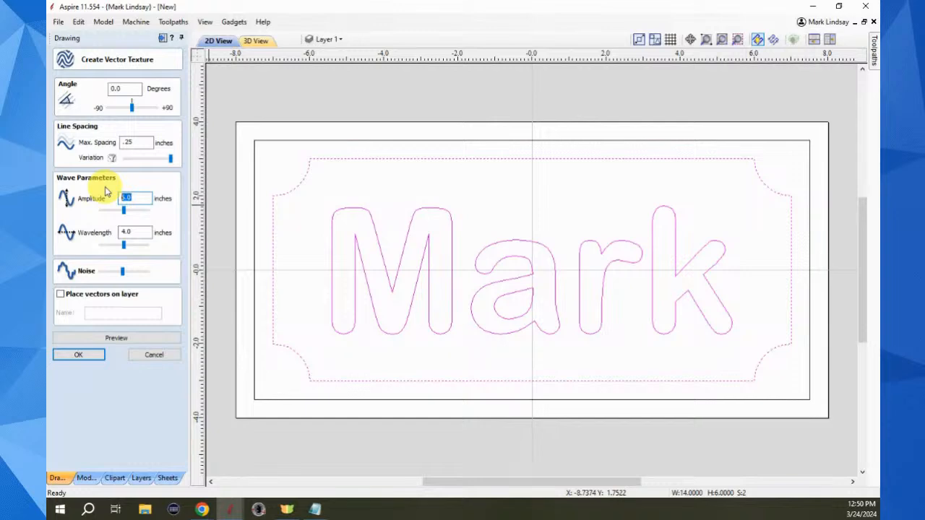
pyautogui.write('.')
pyautogui.click(138, 232)
pyautogui.doubleClick(132, 232)
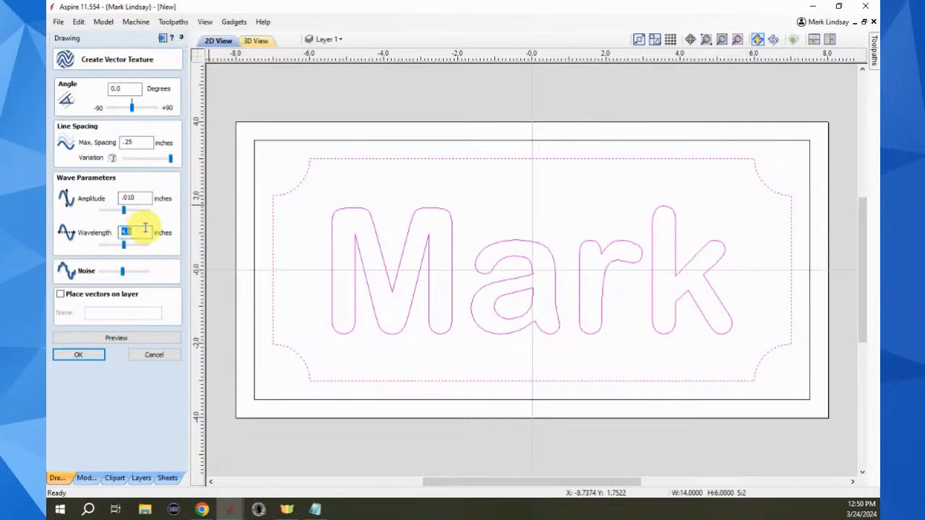
pyautogui.write('16')
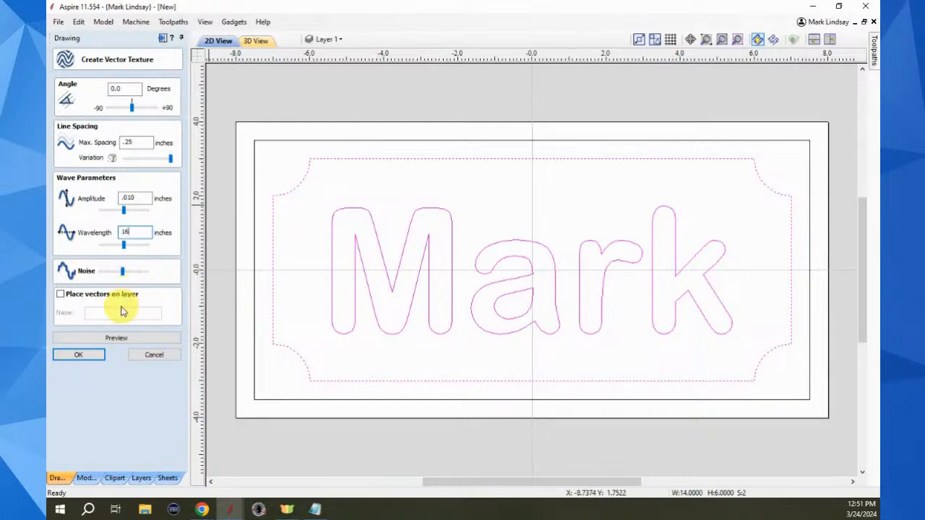
# Preview the wavy texture around the name, leaving placement on a separate layer disabled.
pyautogui.click(60, 294)
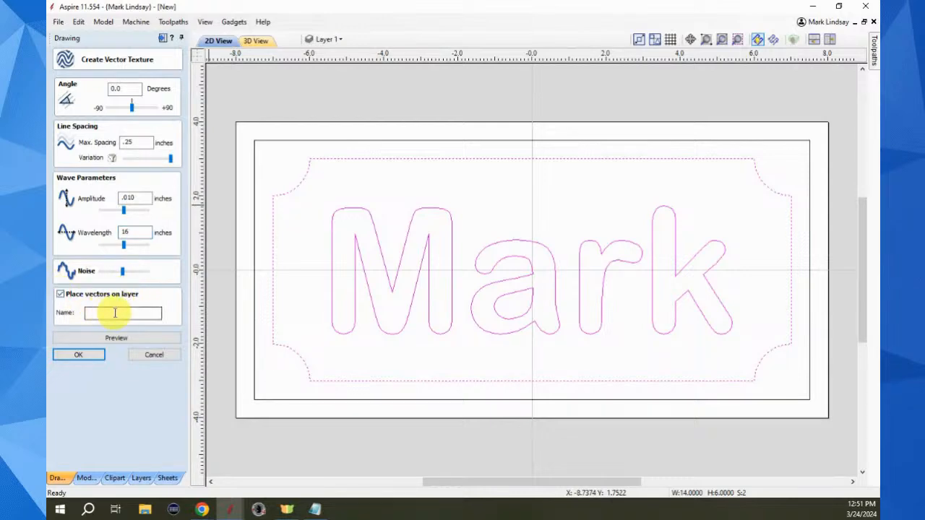
pyautogui.click(60, 294)
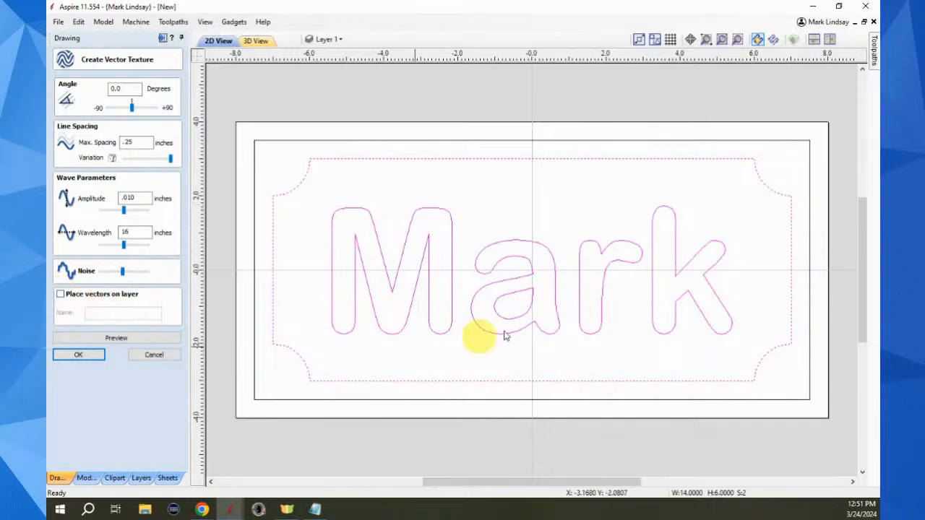
pyautogui.click(118, 344)
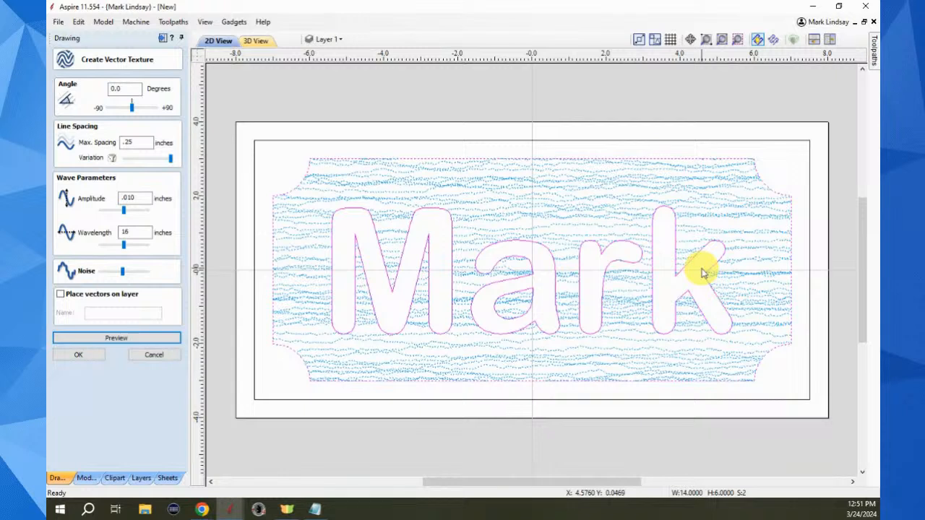
pyautogui.click(80, 356)
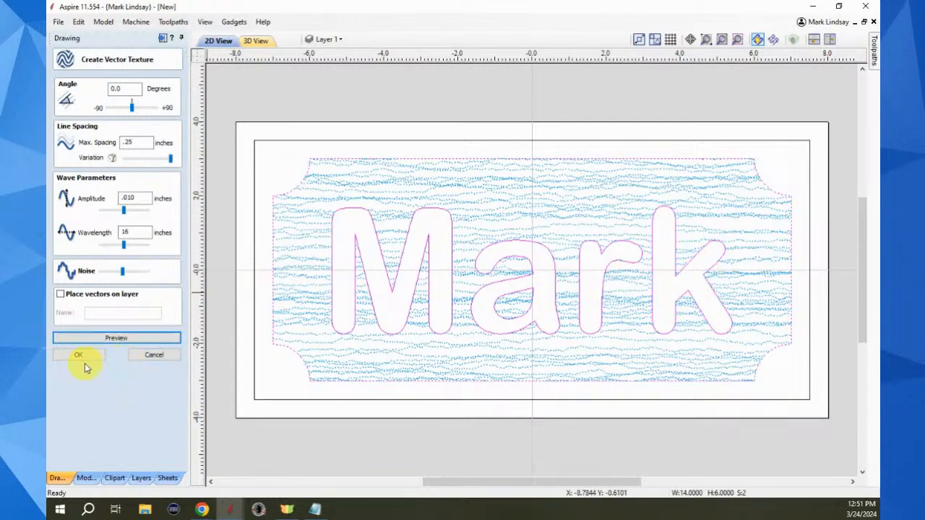
pyautogui.click(117, 339)
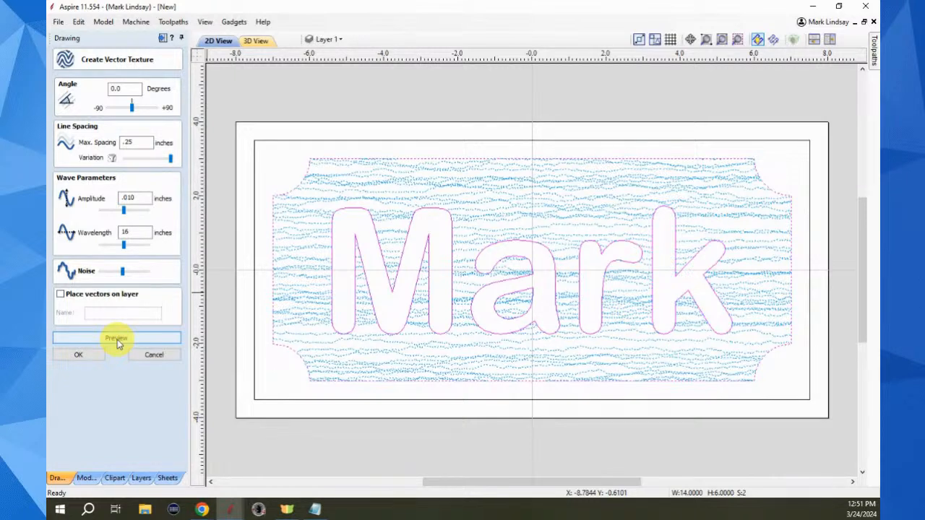
# Reduce the maximum line spacing to .125 inches, preview the denser texture and create its vectors around the name.
pyautogui.click(128, 142)
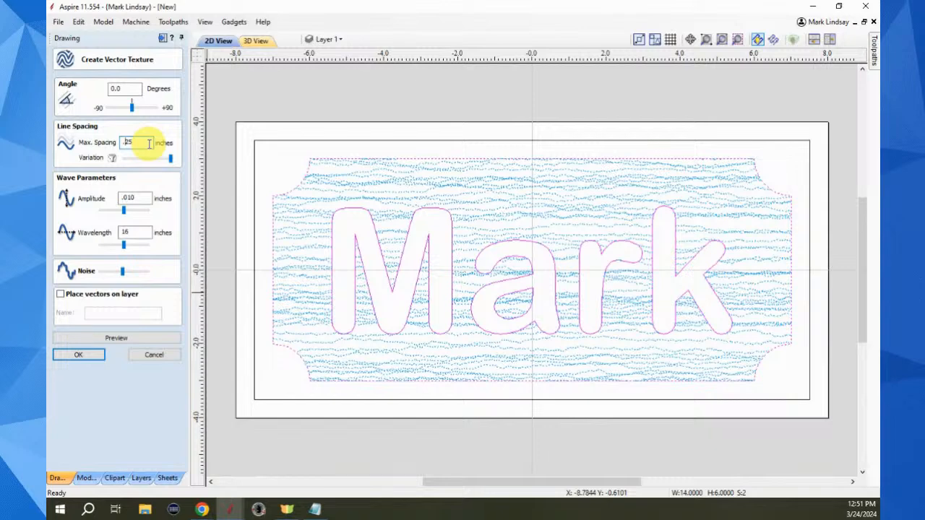
pyautogui.write('1')
pyautogui.click(108, 339)
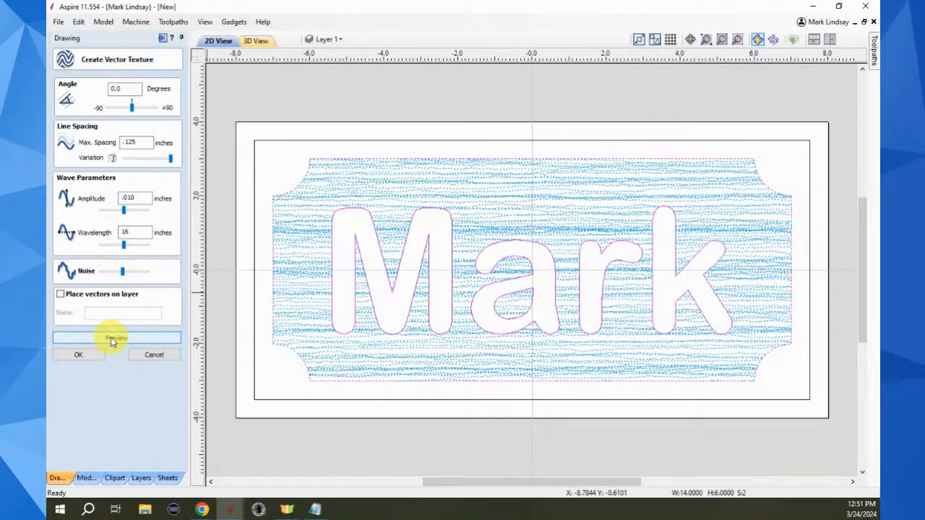
pyautogui.click(86, 355)
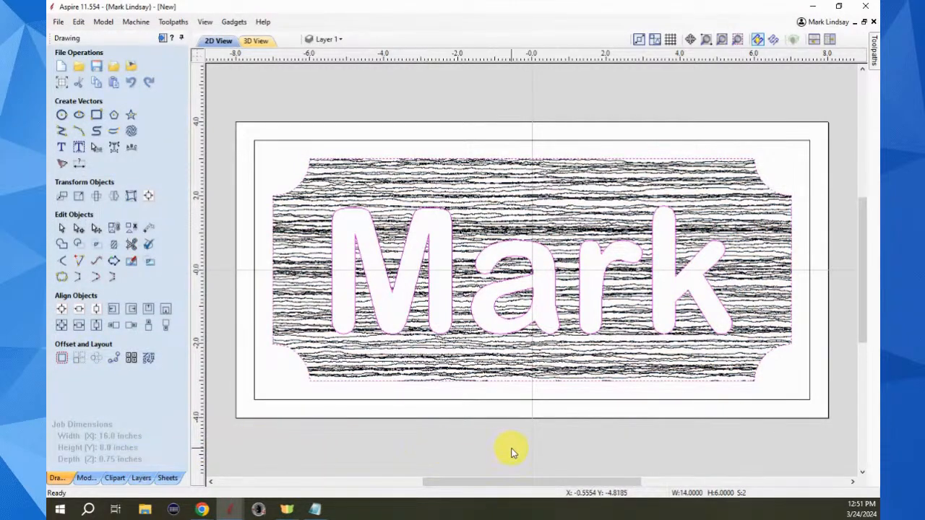
# Select the wood-grain line vectors filling the sign background and switch to the toolpath commands.
pyautogui.click(606, 357)
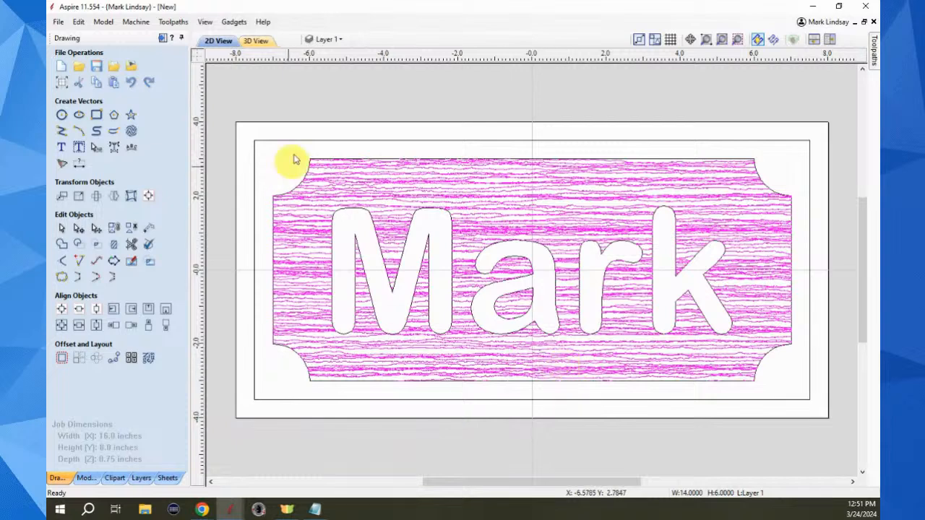
pyautogui.click(162, 39)
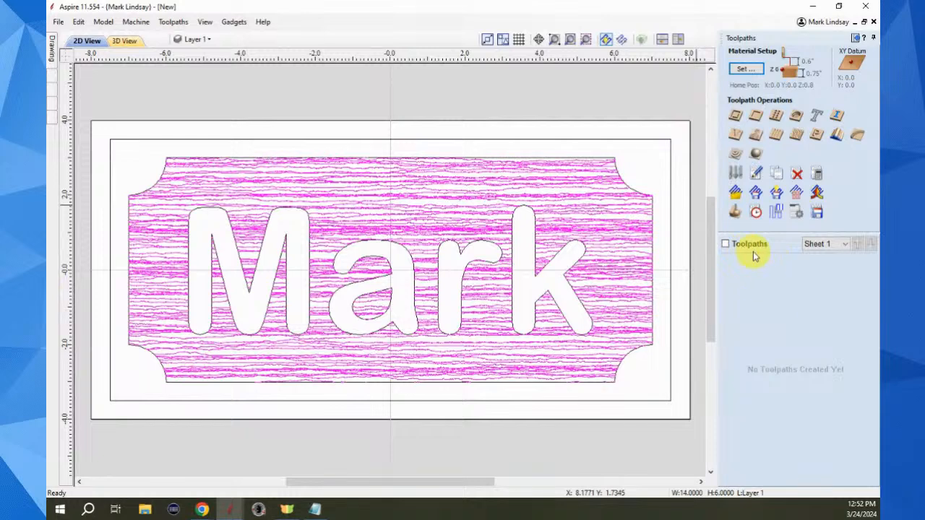
pyautogui.click(736, 117)
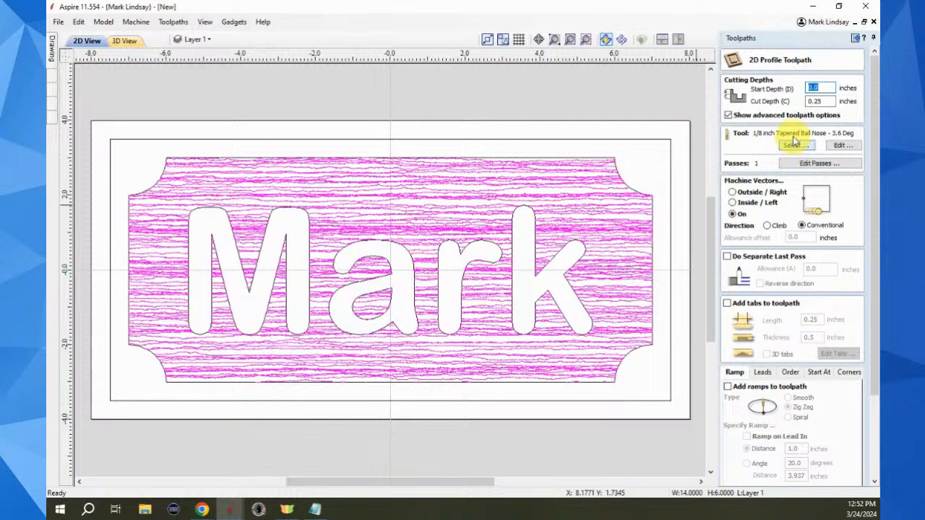
pyautogui.scroll(-3, 822, 347)
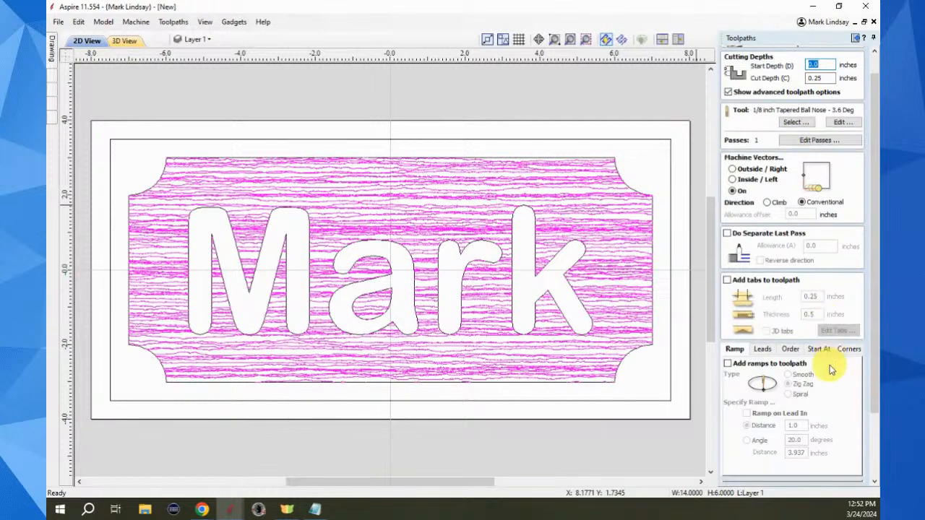
pyautogui.scroll(-2, 832, 427)
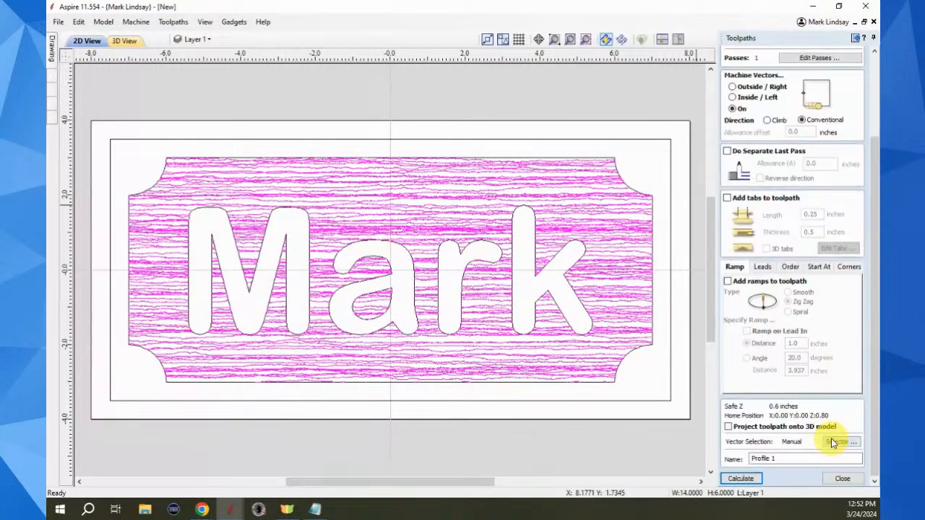
pyautogui.click(843, 478)
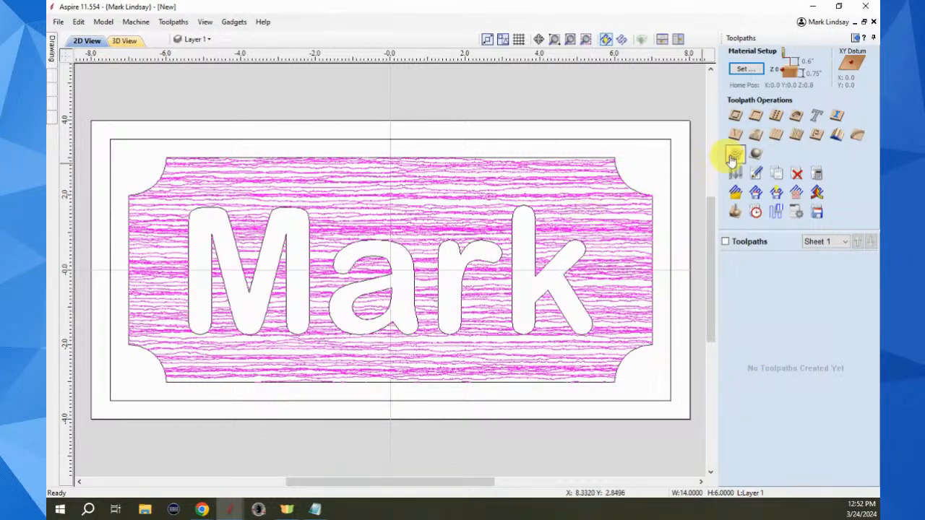
# Start a Texture toolpath that uses the selected vectors as its pattern and assign the V-Bit 90 Degree 0.5625 inches tool.
pyautogui.click(797, 136)
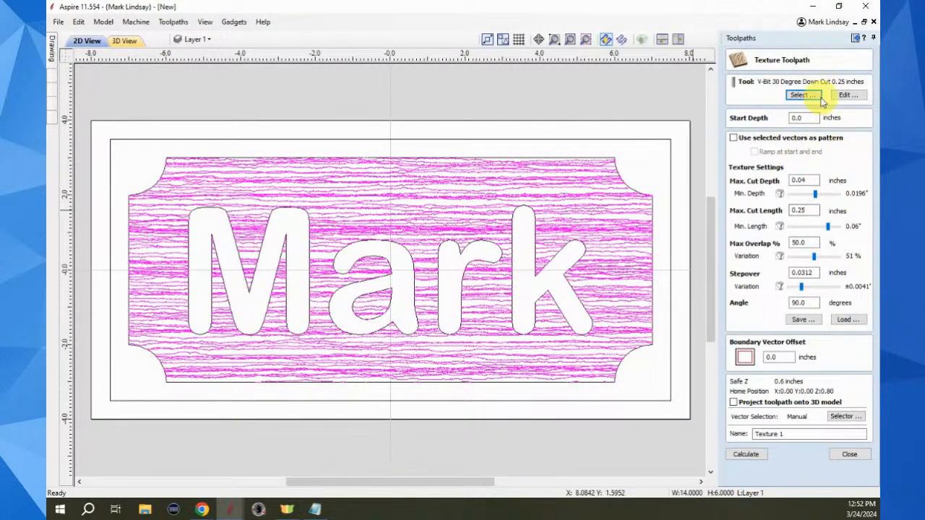
pyautogui.click(733, 138)
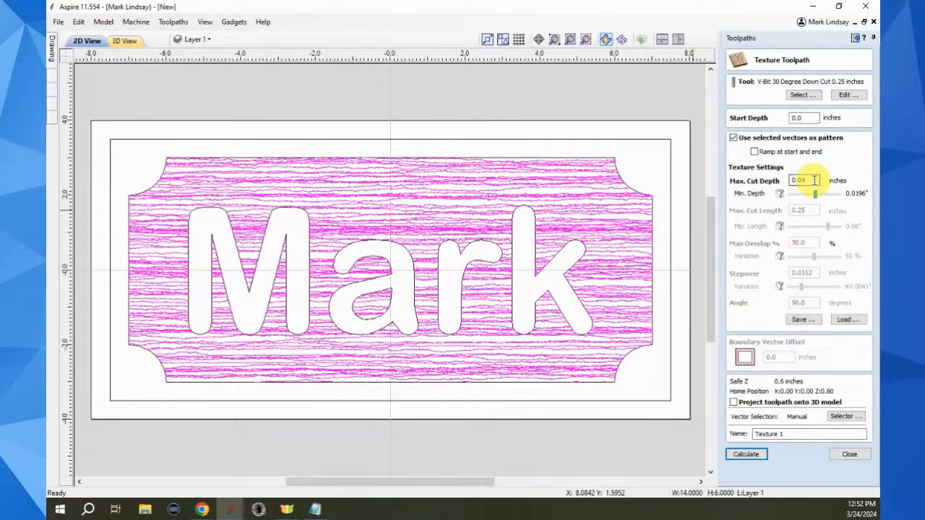
pyautogui.click(804, 95)
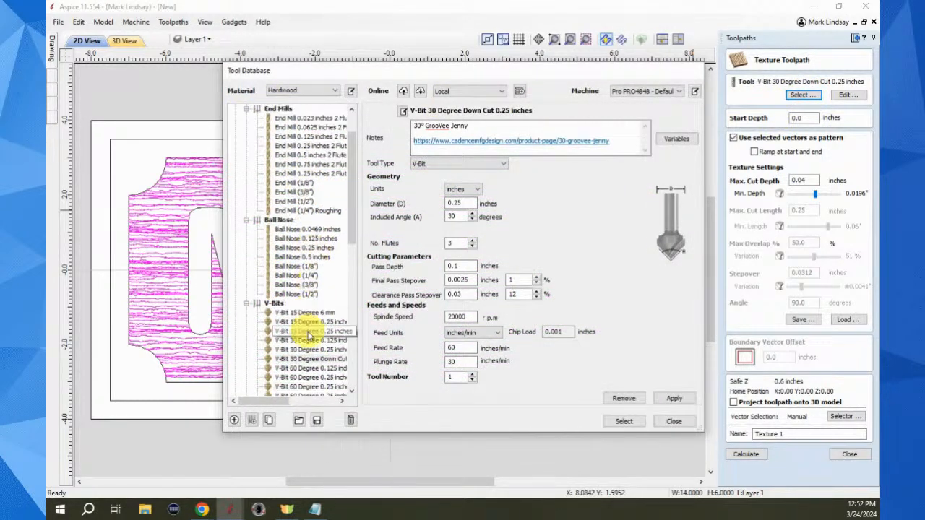
pyautogui.scroll(-2, 312, 267)
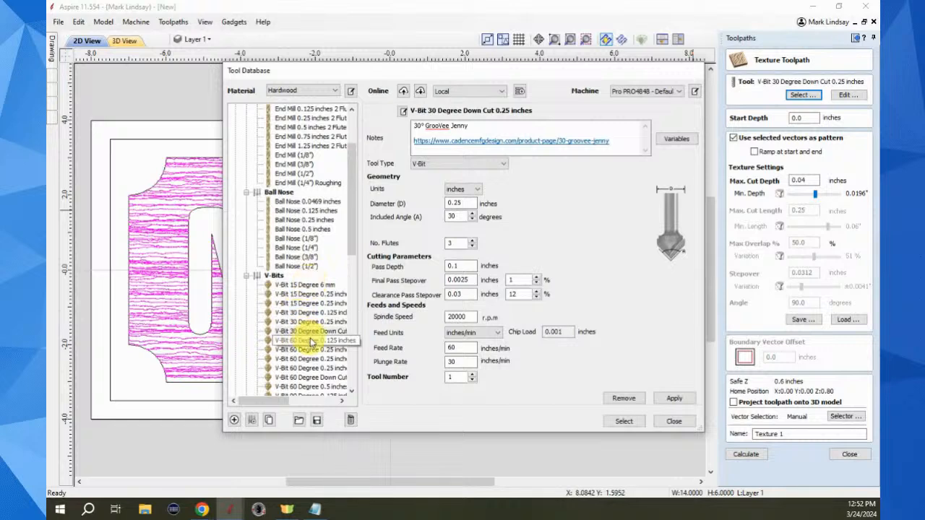
pyautogui.scroll(-1, 318, 354)
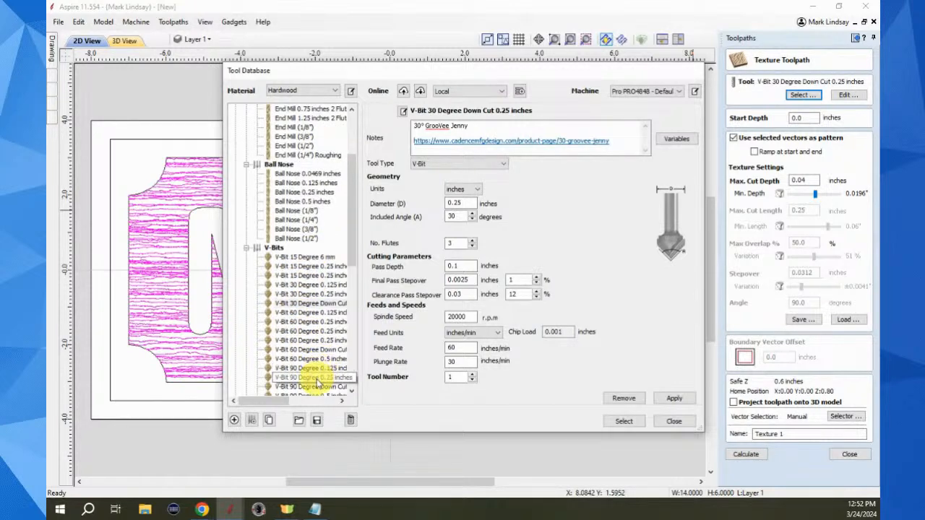
pyautogui.scroll(-1, 317, 358)
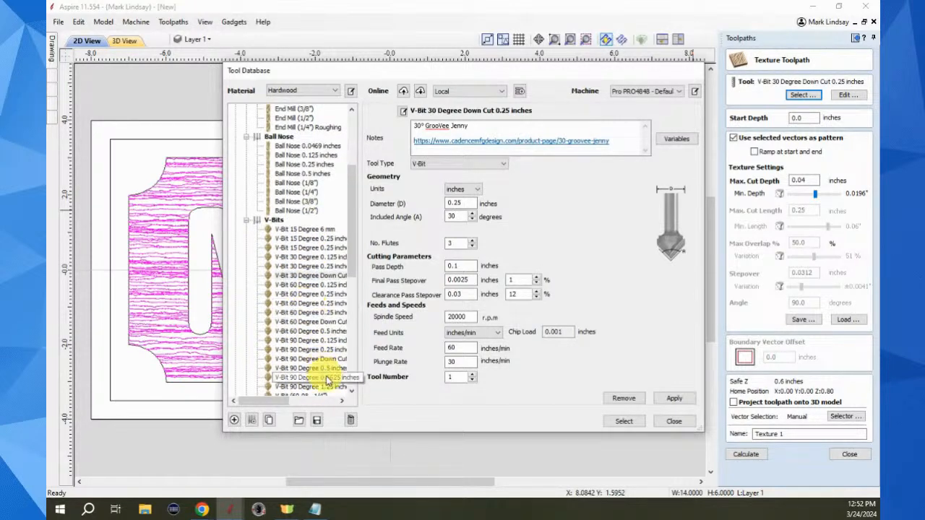
pyautogui.click(329, 377)
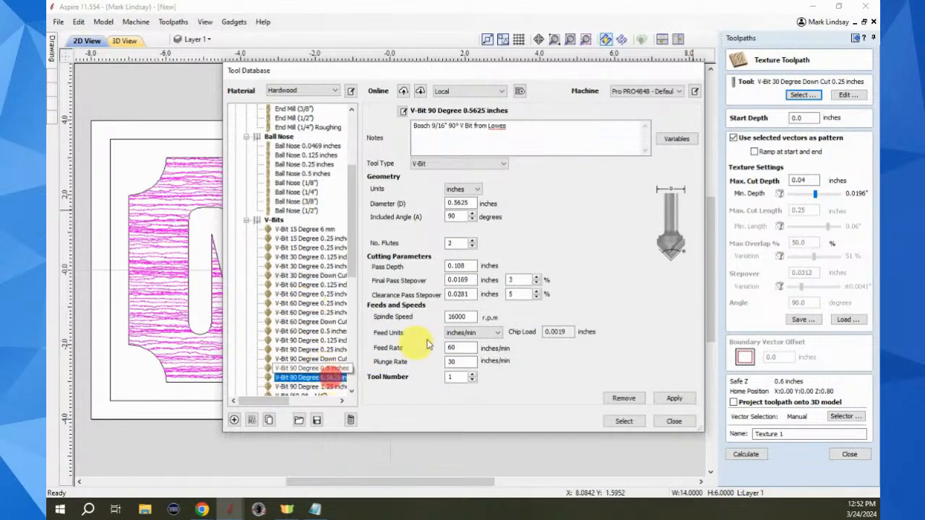
pyautogui.click(623, 421)
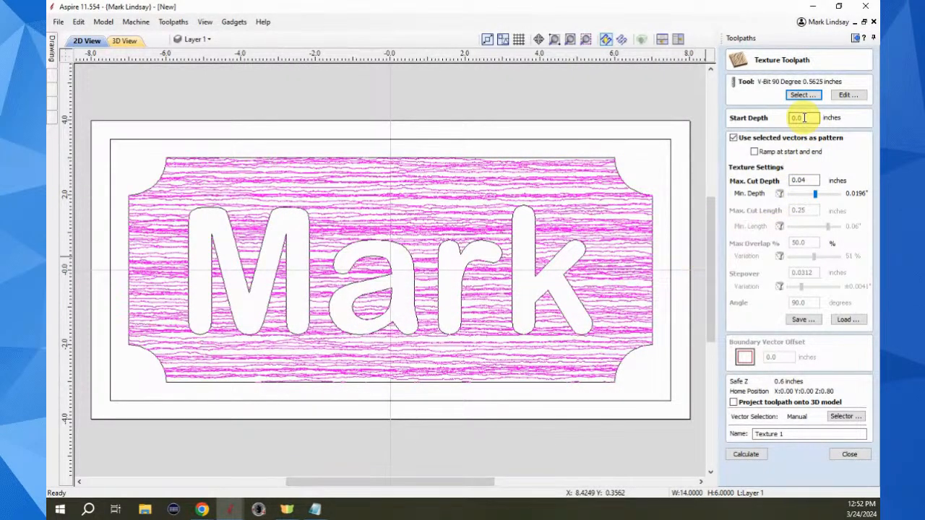
# Set the texture's maximum cut depth to 0.25 inches and its minimum depth to 0.205 inches.
pyautogui.click(734, 138)
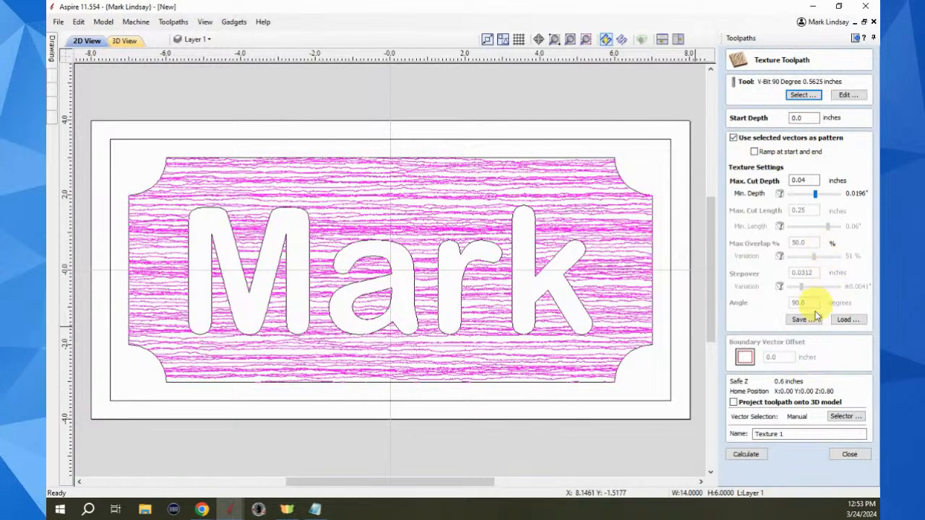
pyautogui.click(800, 180)
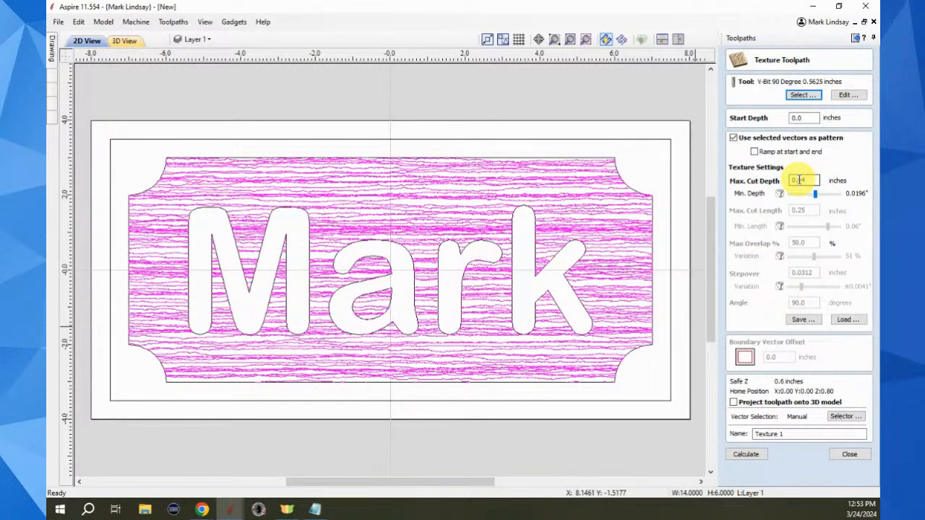
pyautogui.doubleClick(802, 180)
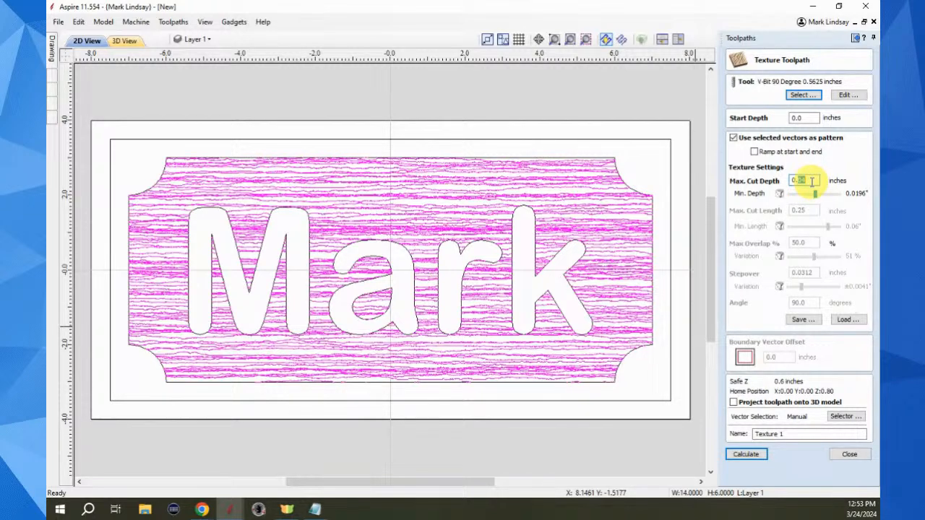
pyautogui.write('0.25')
pyautogui.click(815, 196)
pyautogui.moveTo(810, 196); pyautogui.dragTo(797, 200)
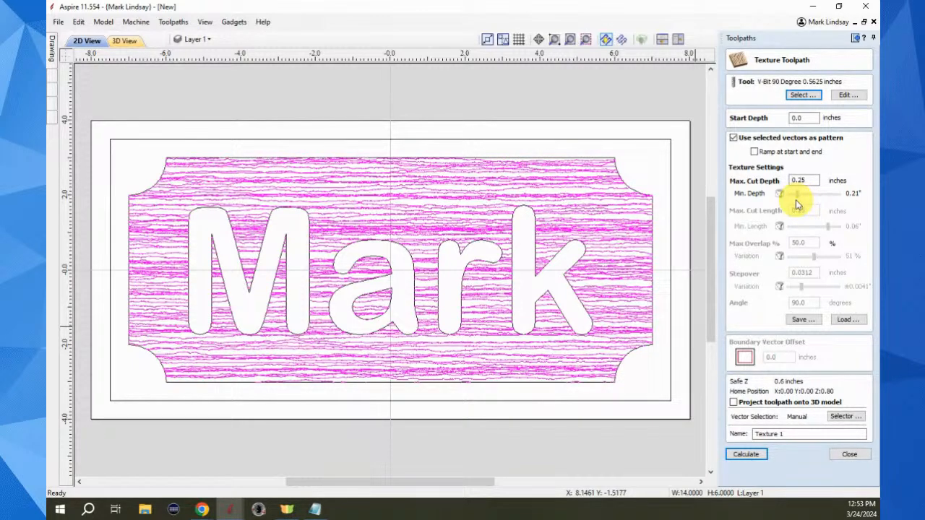
pyautogui.moveTo(798, 205); pyautogui.dragTo(797, 206)
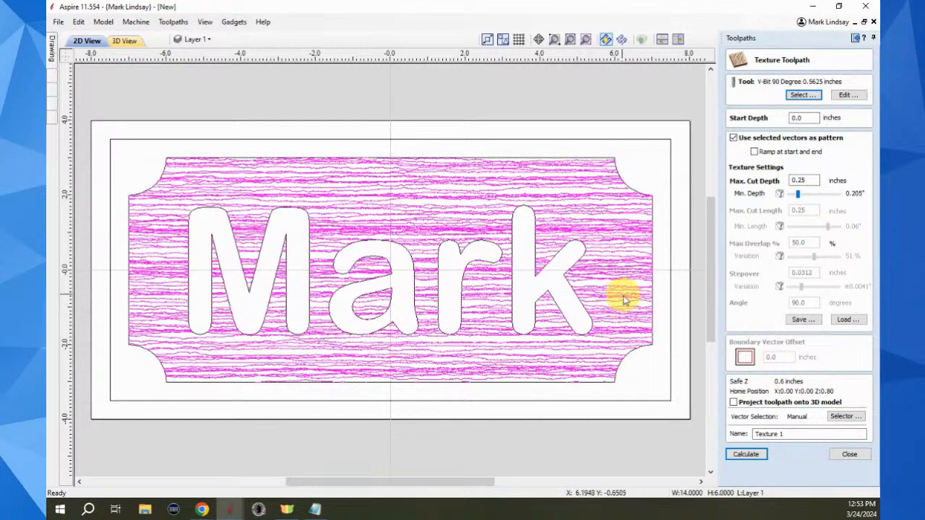
# Reselect only the wood-grain line vectors, leaving out the border and lettering, and calculate the texture toolpath.
pyautogui.click(629, 356)
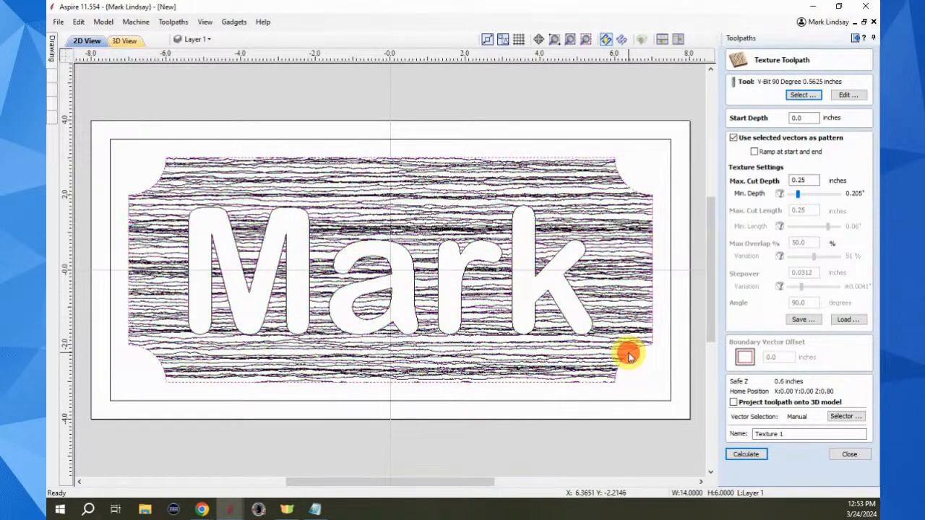
pyautogui.click(619, 312)
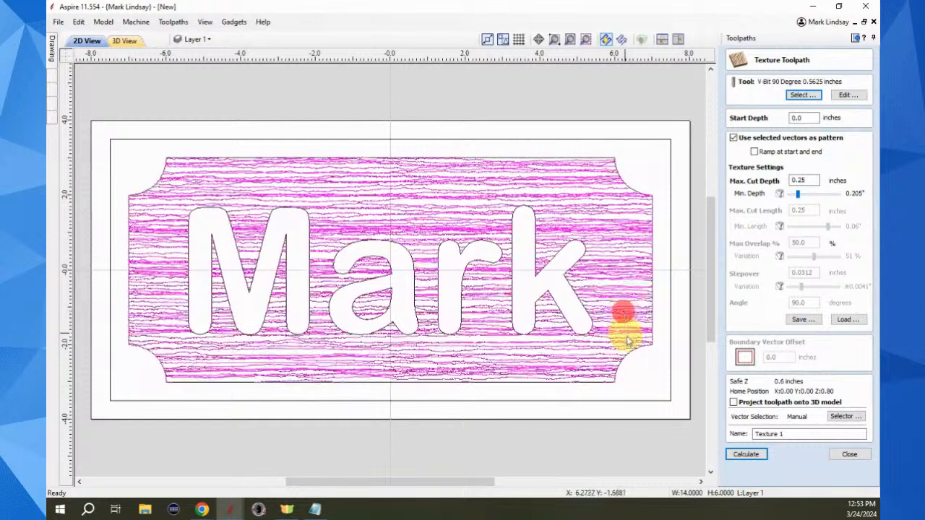
pyautogui.keyDown('shift'); pyautogui.click(629, 357); pyautogui.keyUp('shift')
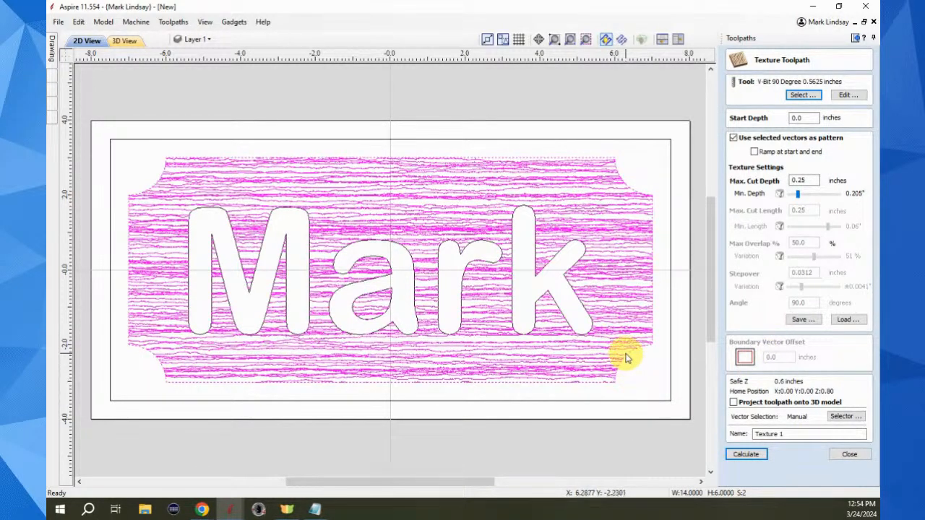
pyautogui.keyDown('shift'); pyautogui.click(629, 355); pyautogui.keyUp('shift')
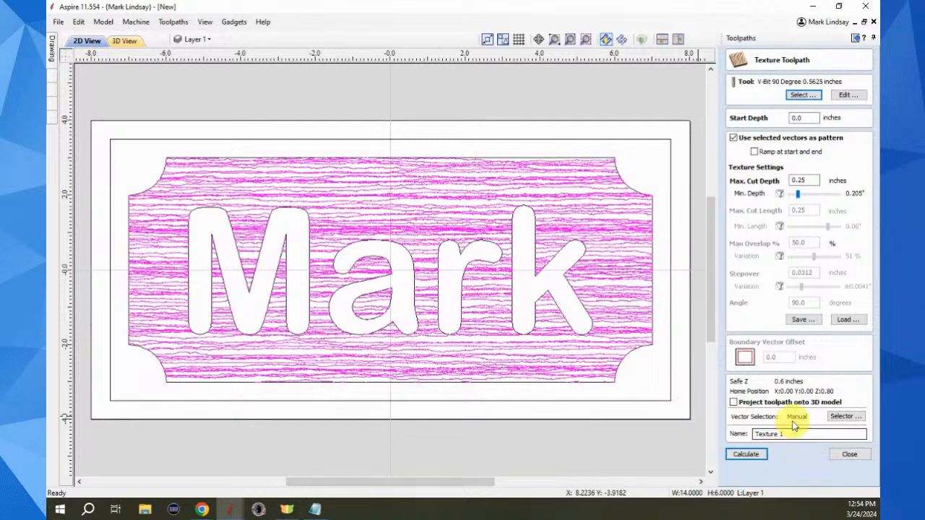
pyautogui.click(747, 454)
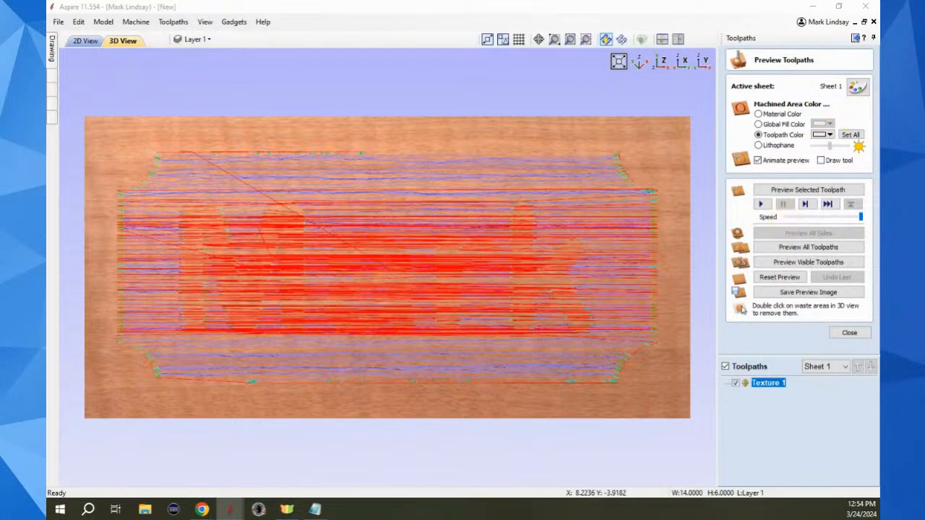
# Set the preview material's appearance to a solid white color.
pyautogui.click(857, 88)
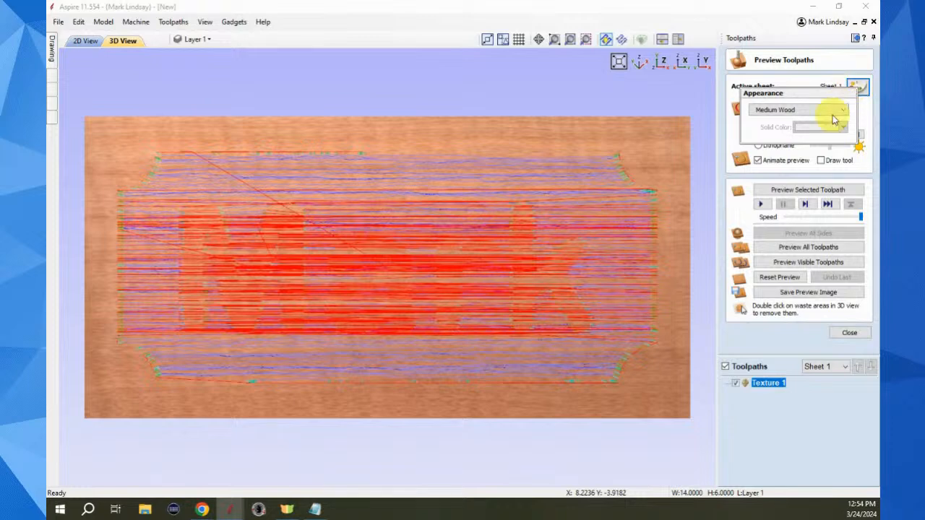
pyautogui.click(843, 111)
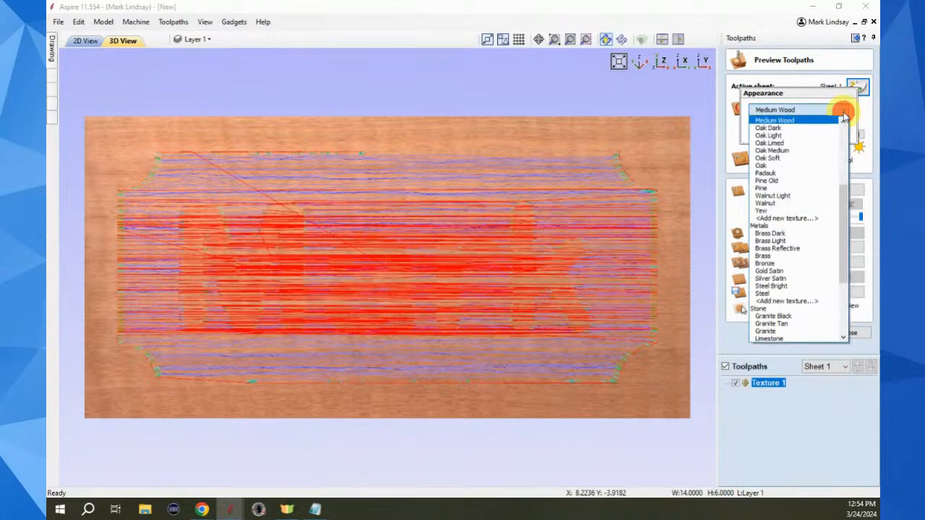
pyautogui.scroll(6, 811, 158)
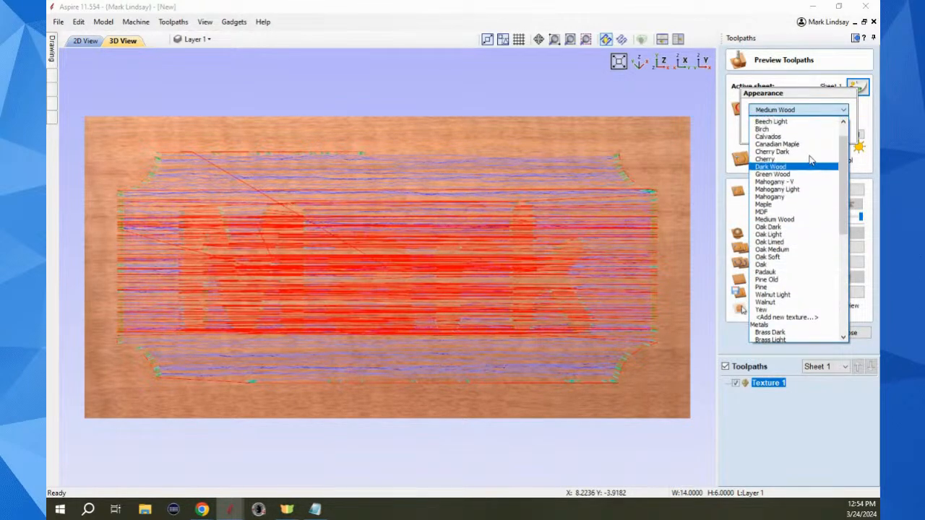
pyautogui.click(786, 120)
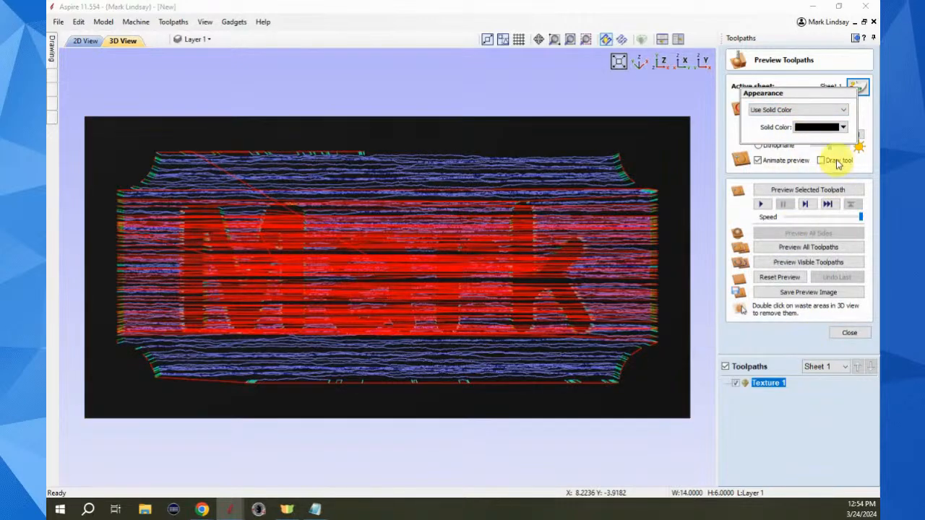
pyautogui.click(843, 128)
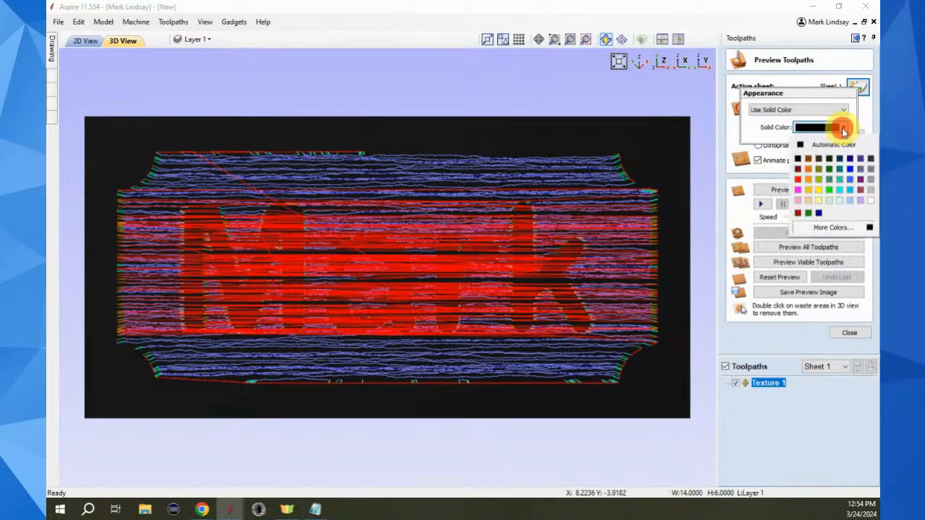
pyautogui.click(870, 201)
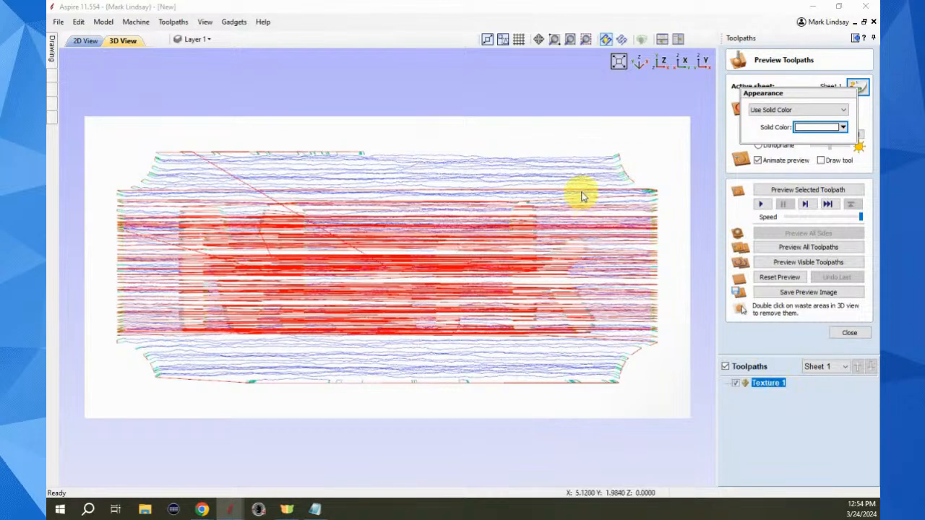
# Preview the texture toolpath and examine the carved lettering and grain from several angles.
pyautogui.click(821, 191)
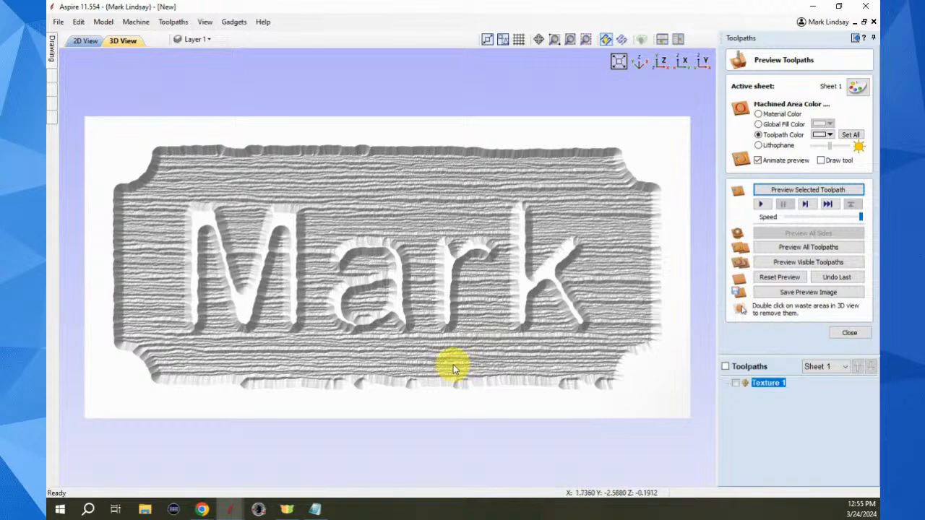
pyautogui.moveTo(458, 366); pyautogui.dragTo(423, 271)
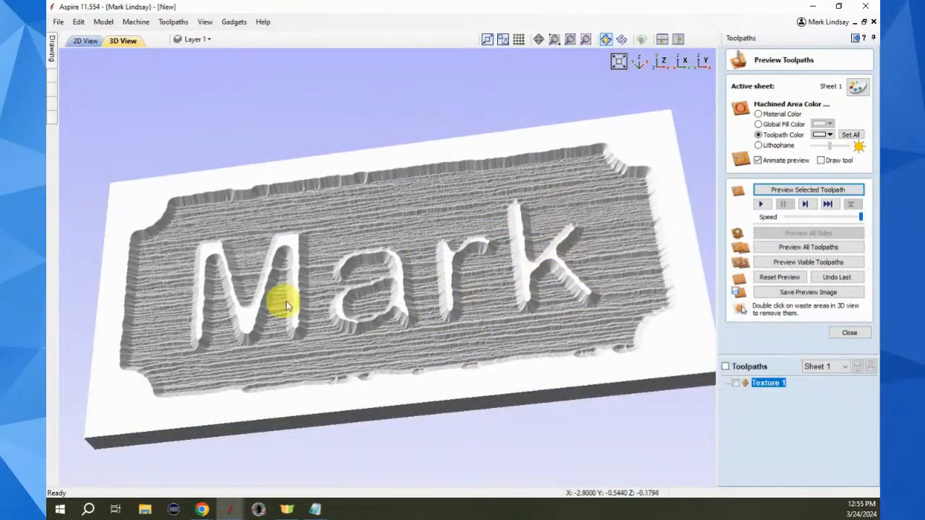
pyautogui.moveTo(502, 265); pyautogui.dragTo(145, 155)
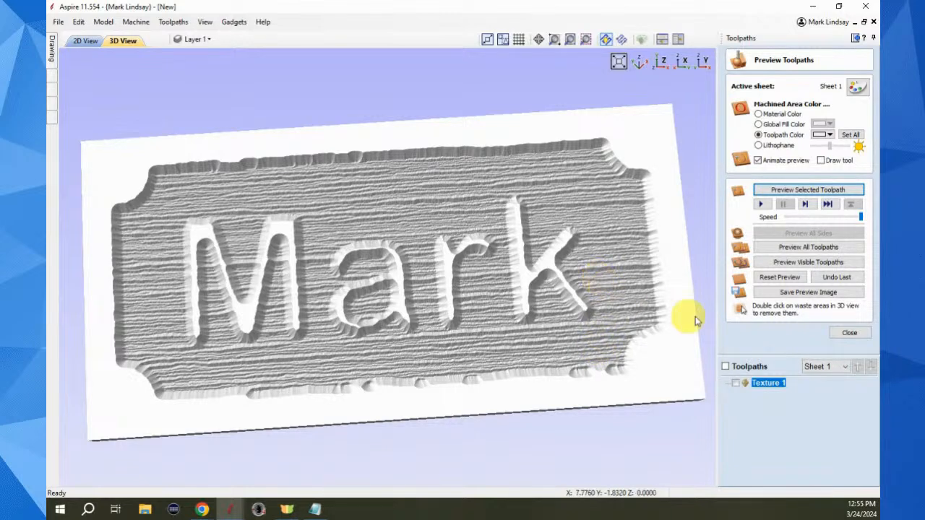
# Reset the preview and recalculate the existing texture toolpath with a maximum cut depth of 0.125 inches.
pyautogui.click(780, 277)
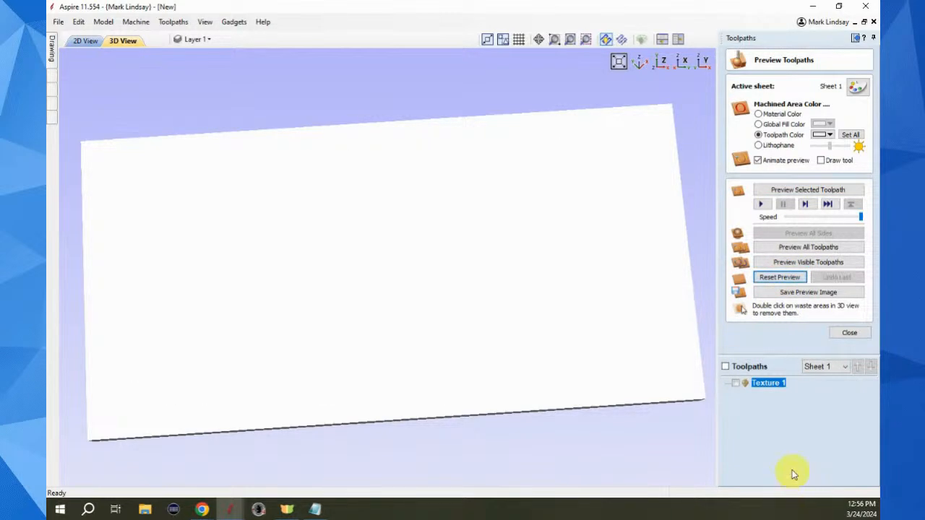
pyautogui.doubleClick(768, 383)
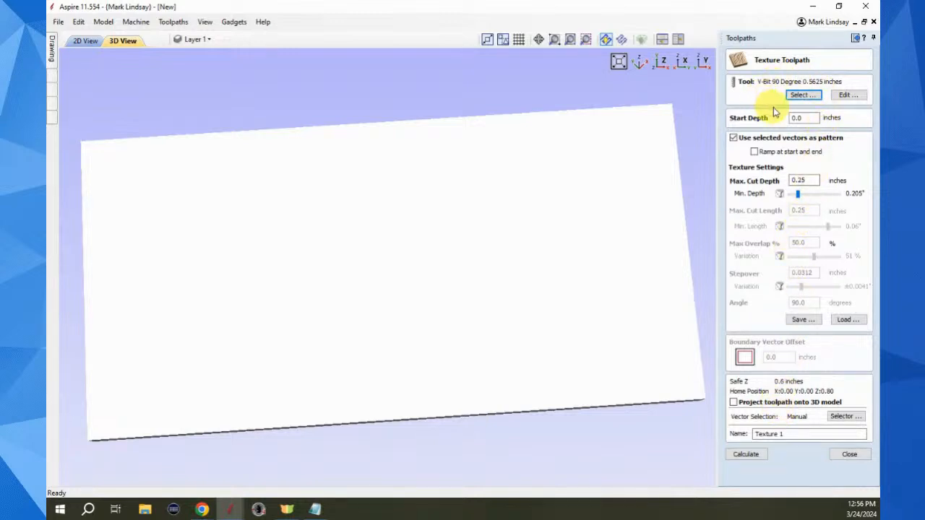
pyautogui.doubleClick(799, 180)
pyautogui.click(748, 455)
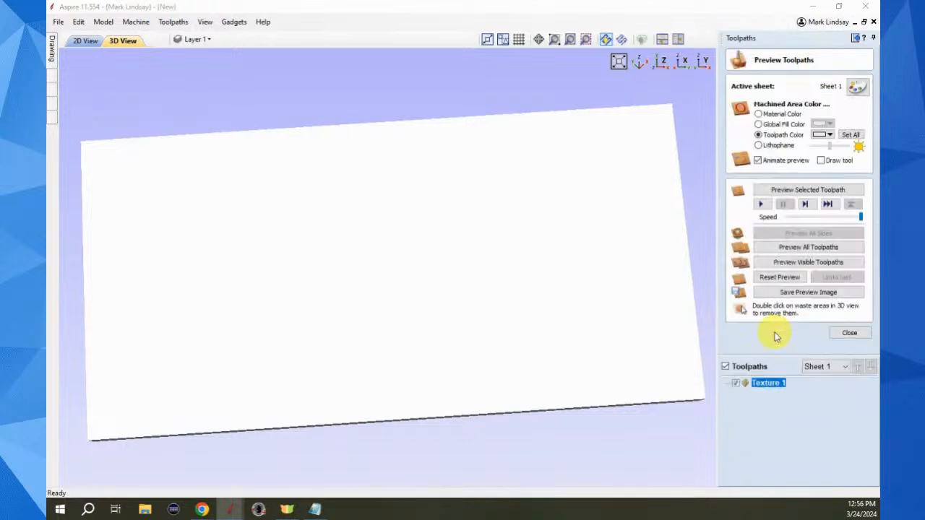
# Preview the recalculated texture toolpath and examine the carved sign at an angle and from directly above.
pyautogui.click(779, 276)
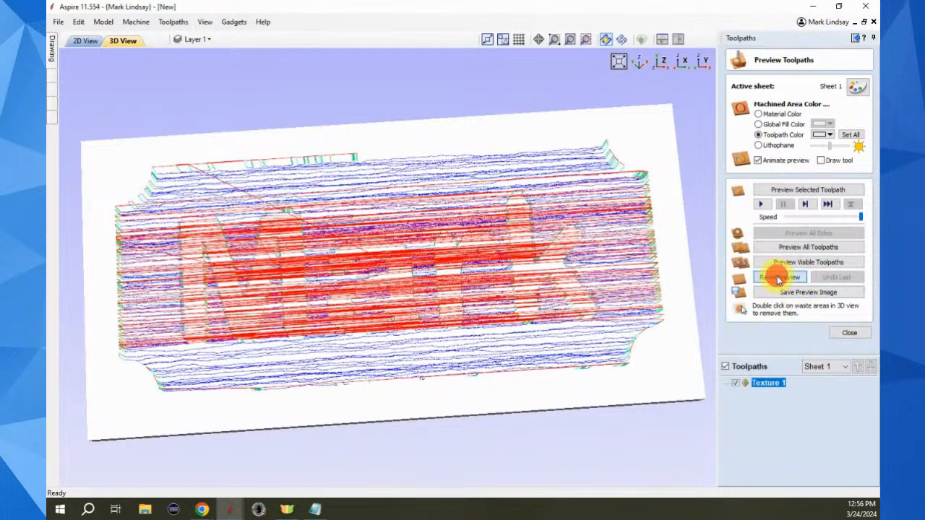
pyautogui.click(795, 191)
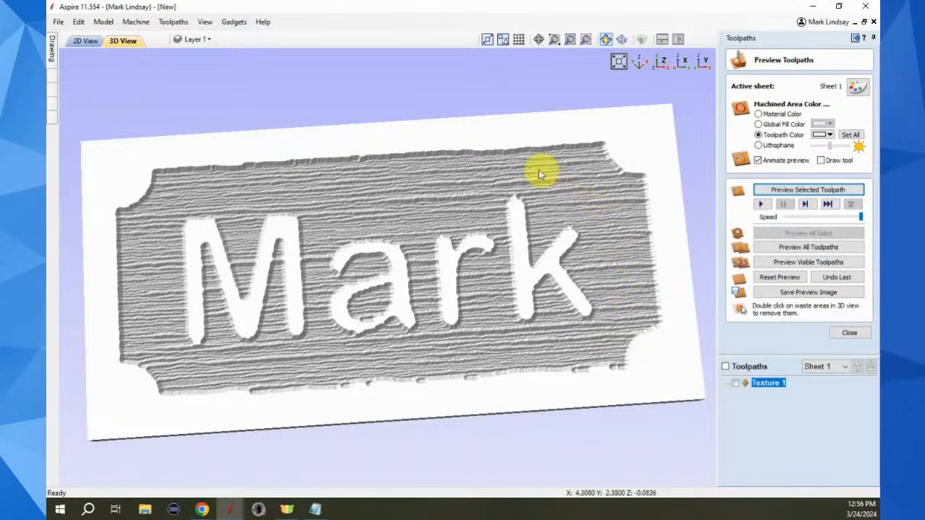
pyautogui.moveTo(614, 299); pyautogui.dragTo(529, 341)
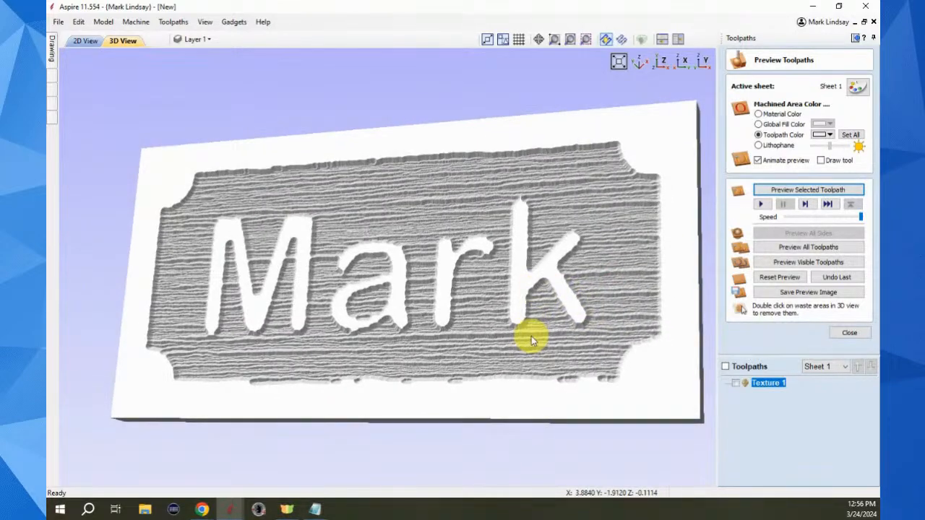
pyautogui.click(660, 62)
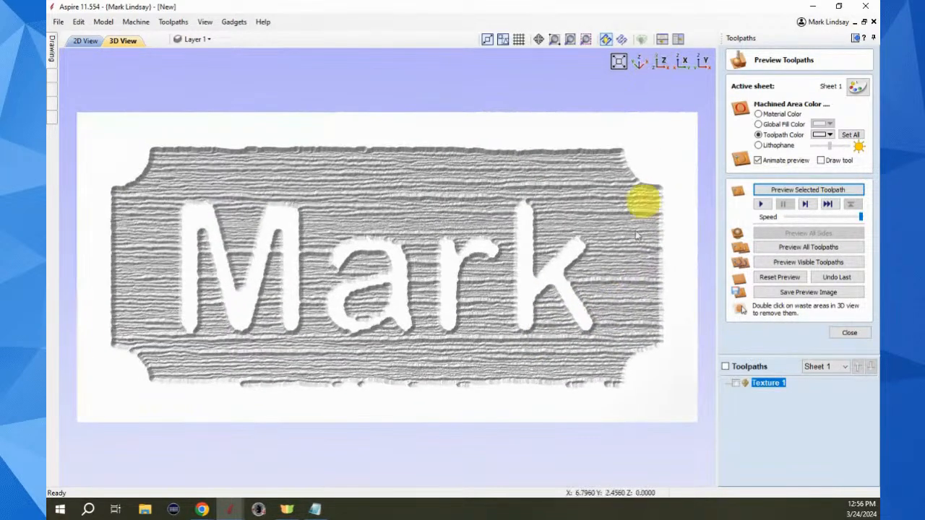
# Clear the toolpath preview, return to the 2D drawing and deselect the wood-grain vectors.
pyautogui.click(776, 279)
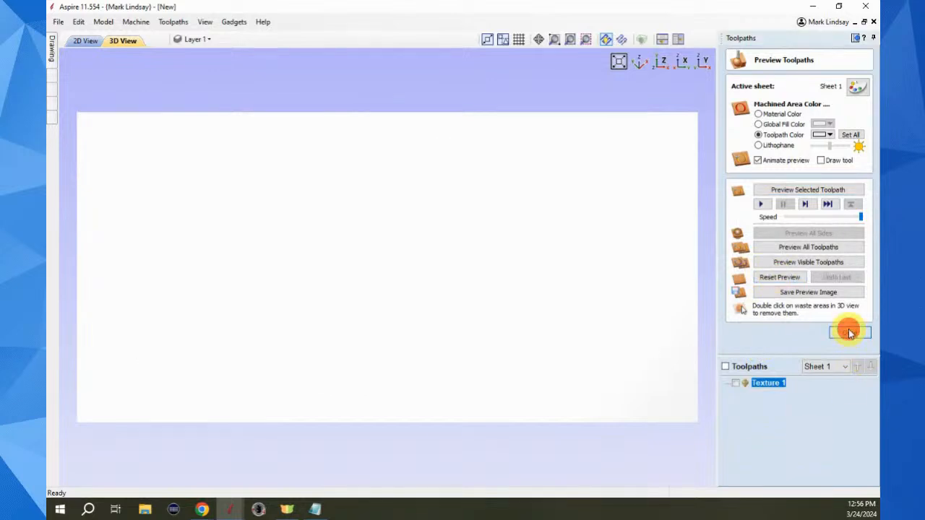
pyautogui.click(849, 334)
pyautogui.click(854, 37)
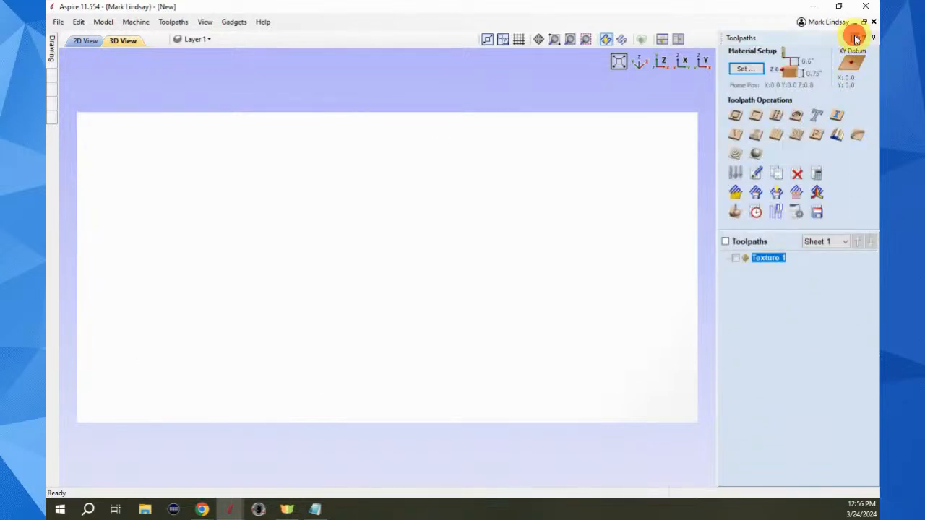
pyautogui.click(217, 40)
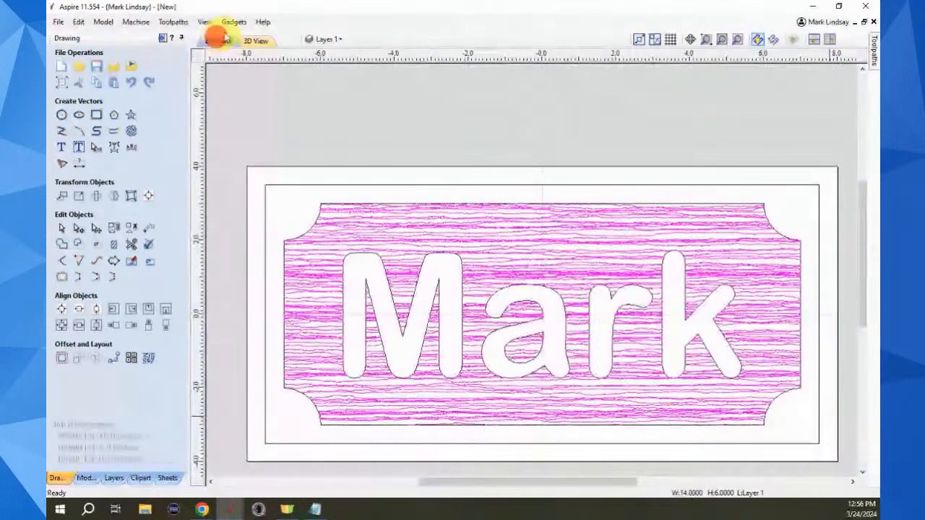
pyautogui.click(558, 137)
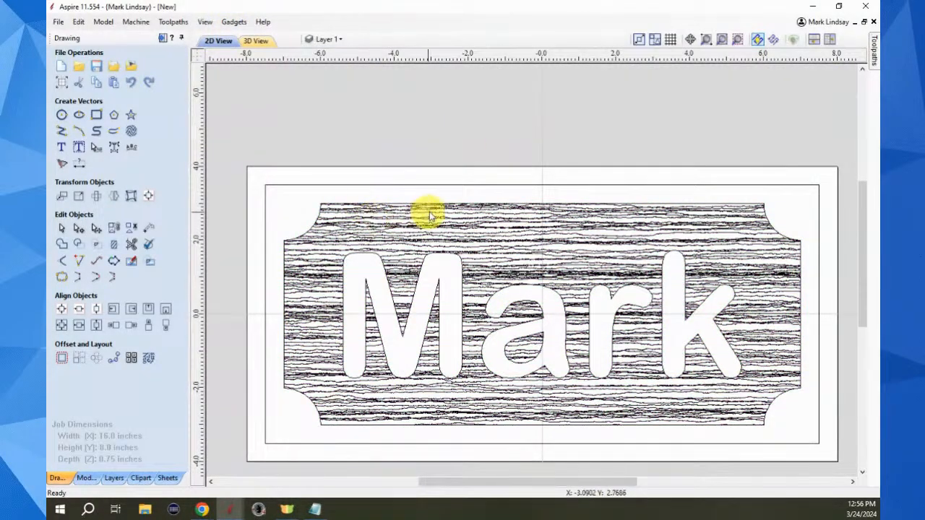
# Offset the sign's inner border with the scooped corners inwards by 0.25 inches, keeping the original.
pyautogui.scroll(3, 306, 237)
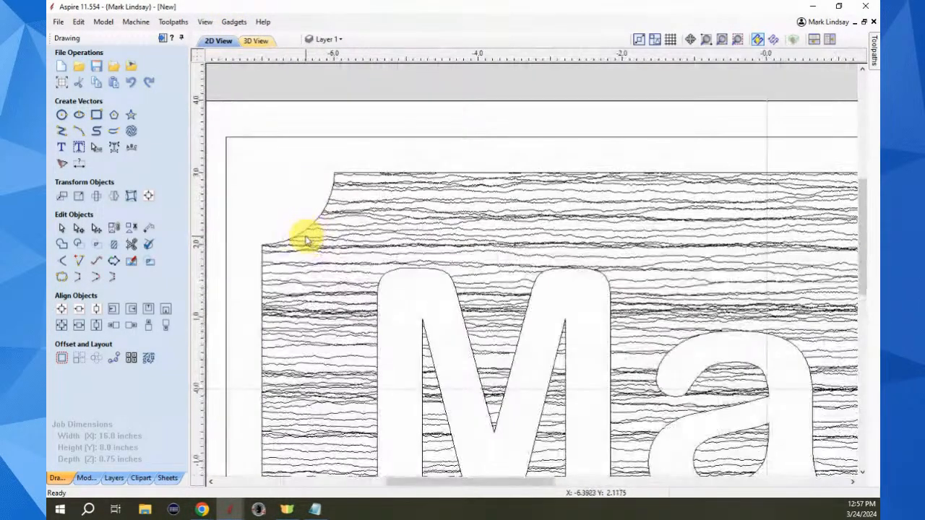
pyautogui.scroll(-4, 484, 209)
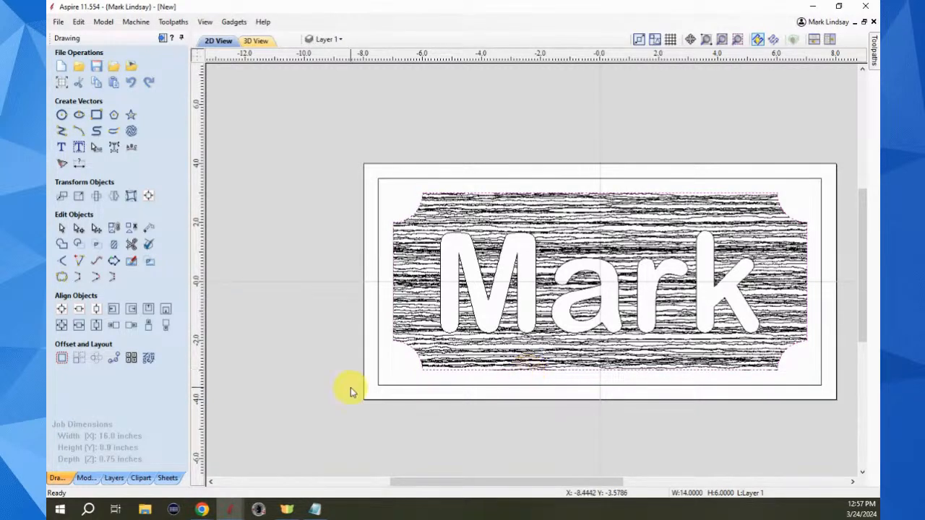
pyautogui.click(61, 361)
pyautogui.click(89, 107)
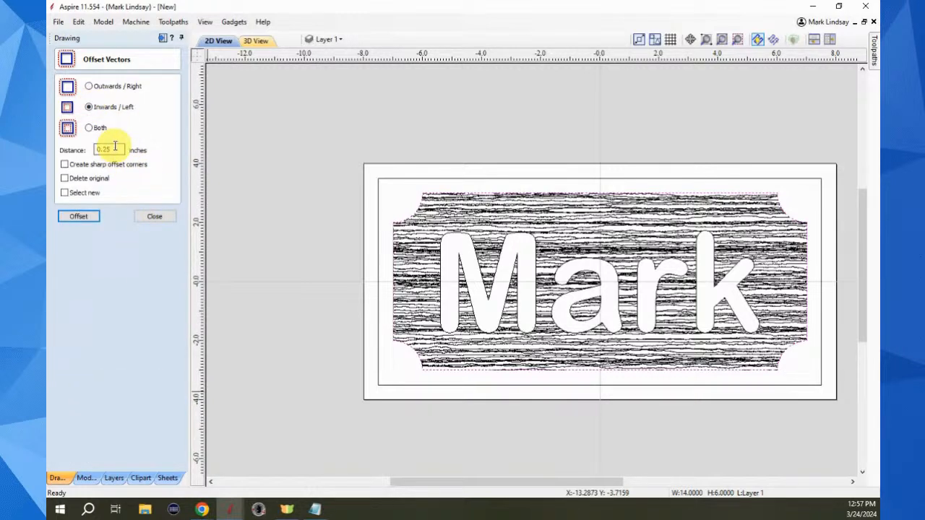
pyautogui.click(80, 217)
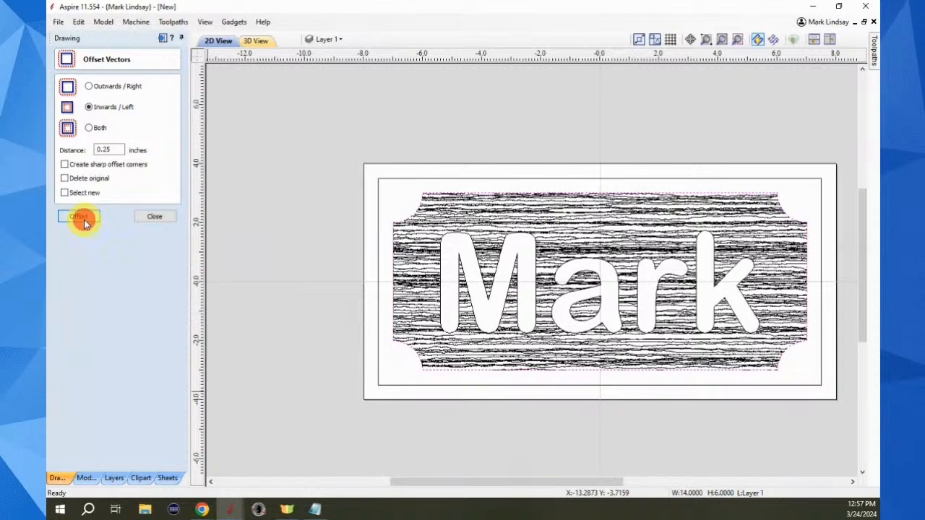
pyautogui.click(155, 217)
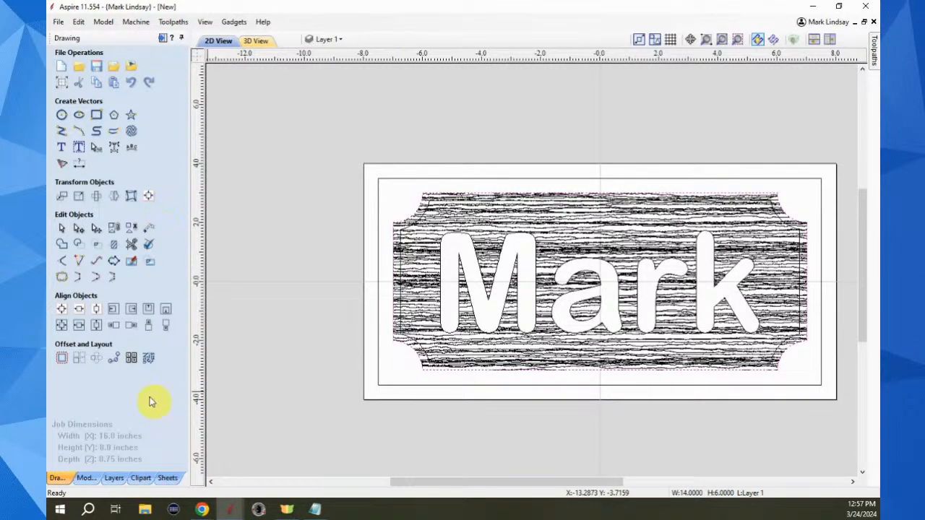
# Offset the lettering outwards by 0.125 inches with sharp offset corners, keeping the original letters.
pyautogui.click(492, 327)
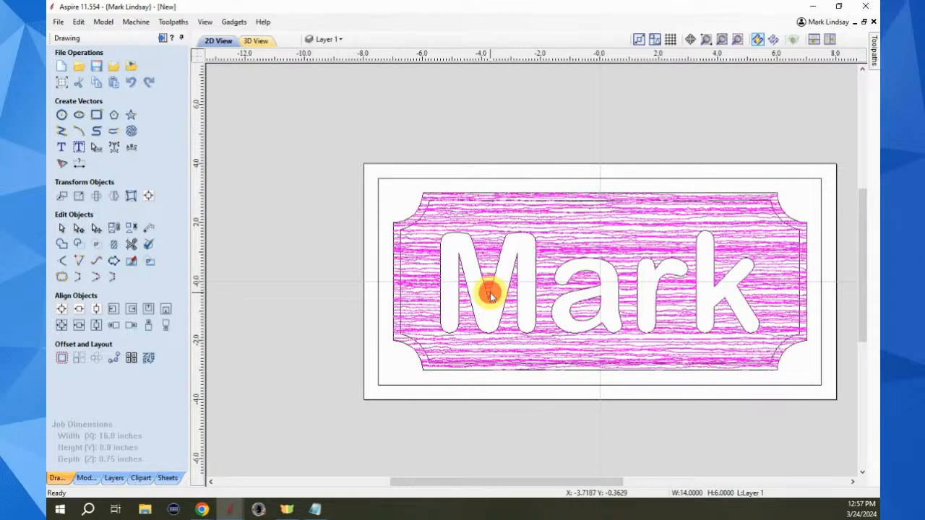
pyautogui.click(485, 315)
pyautogui.scroll(5, 495, 315)
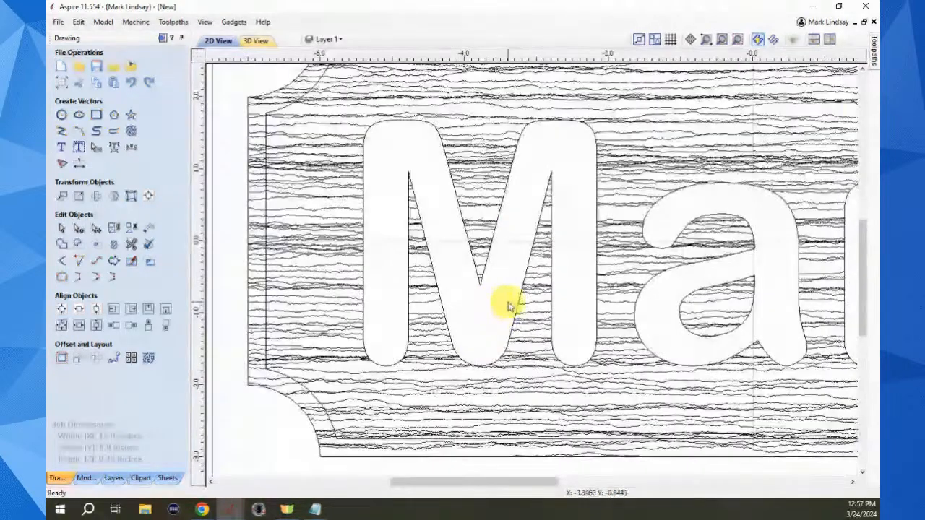
pyautogui.click(591, 295)
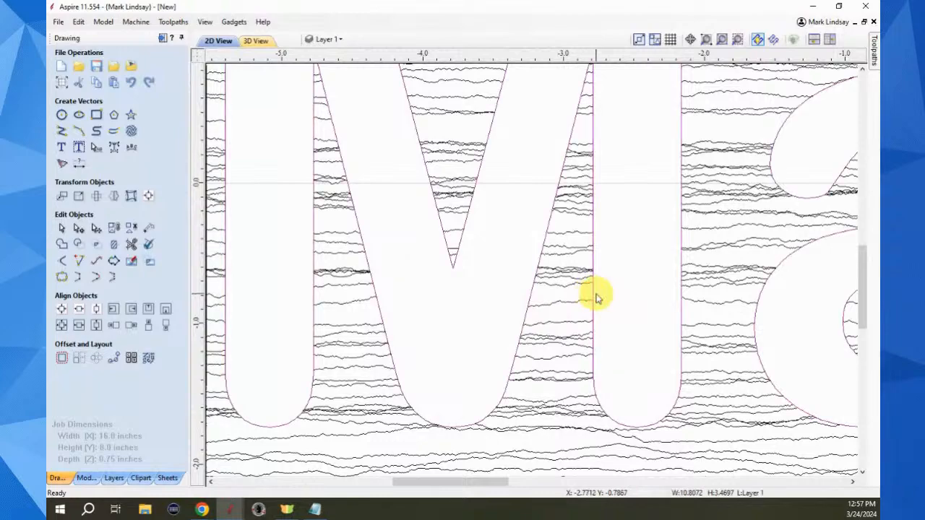
pyautogui.scroll(-4, 613, 313)
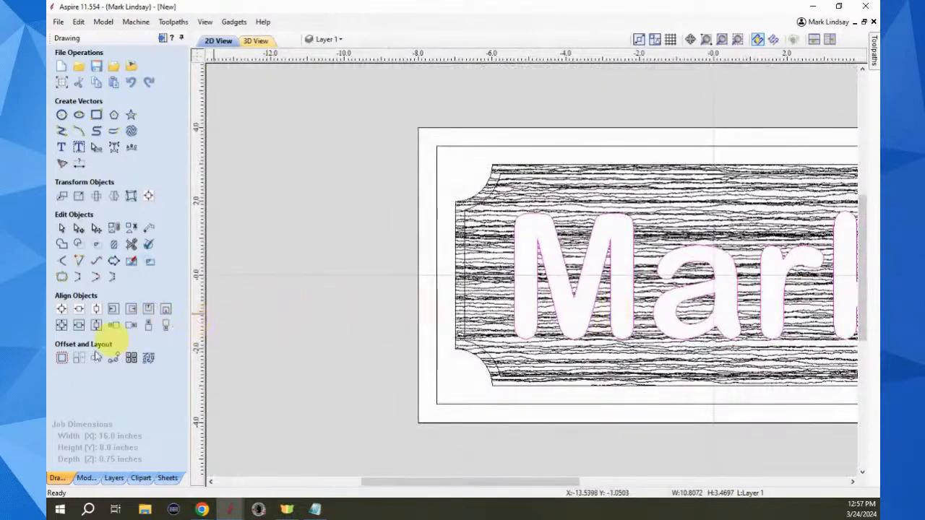
pyautogui.click(62, 359)
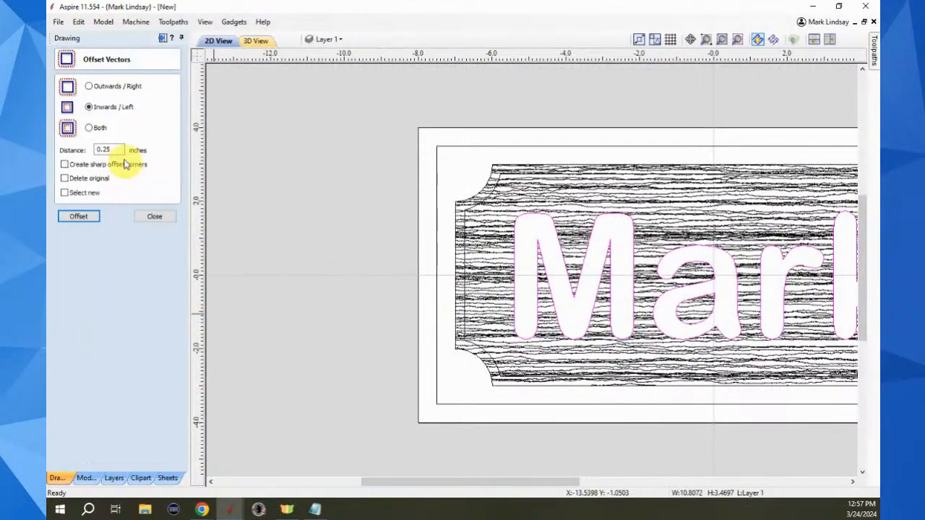
pyautogui.click(89, 87)
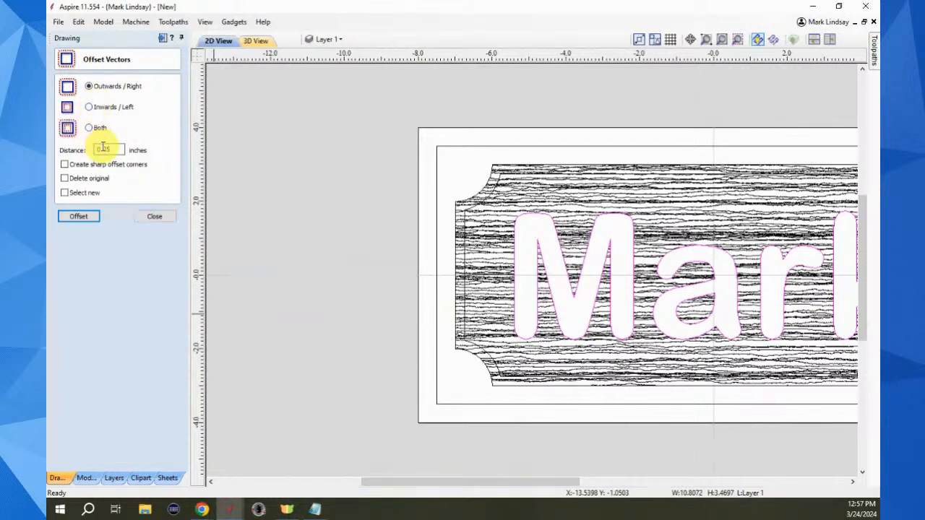
pyautogui.doubleClick(105, 148)
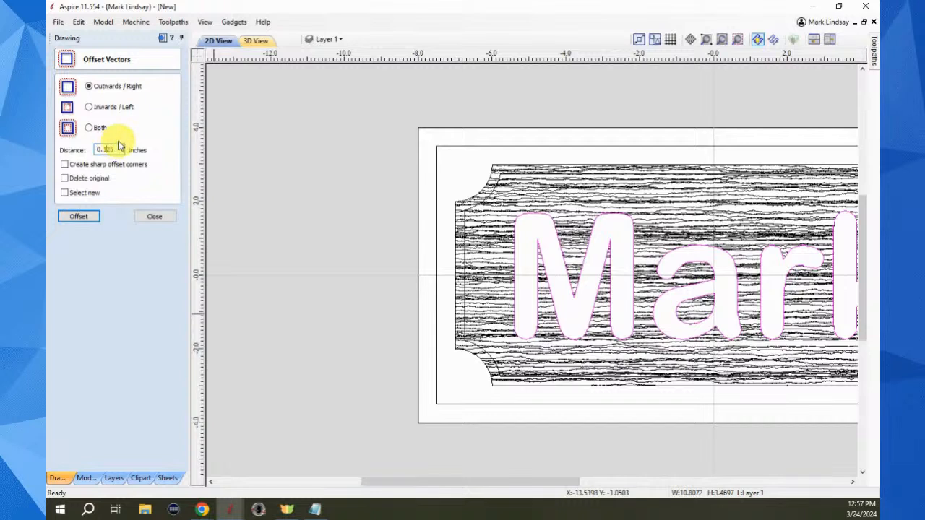
pyautogui.click(85, 218)
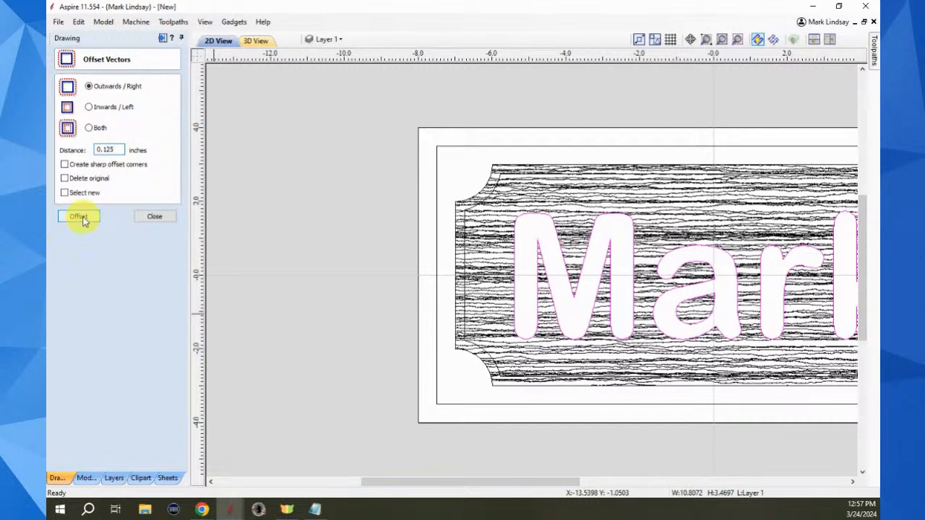
pyautogui.click(65, 165)
pyautogui.click(81, 217)
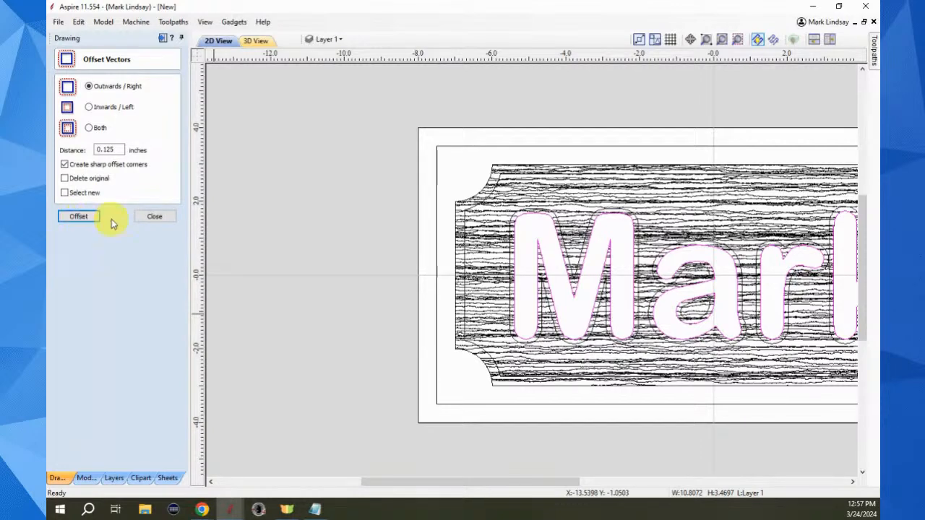
pyautogui.click(155, 217)
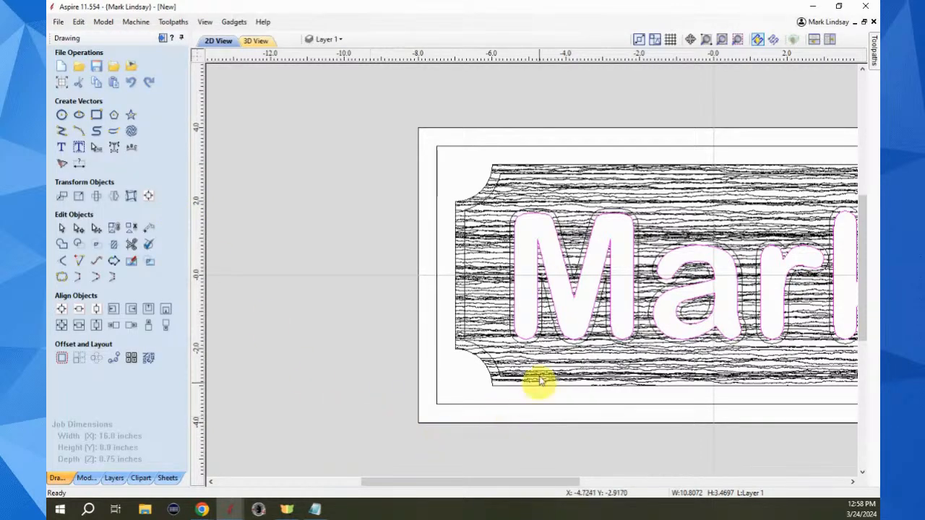
# Inspect the offset outline around the letters up close and clear the vector selection.
pyautogui.scroll(3, 535, 349)
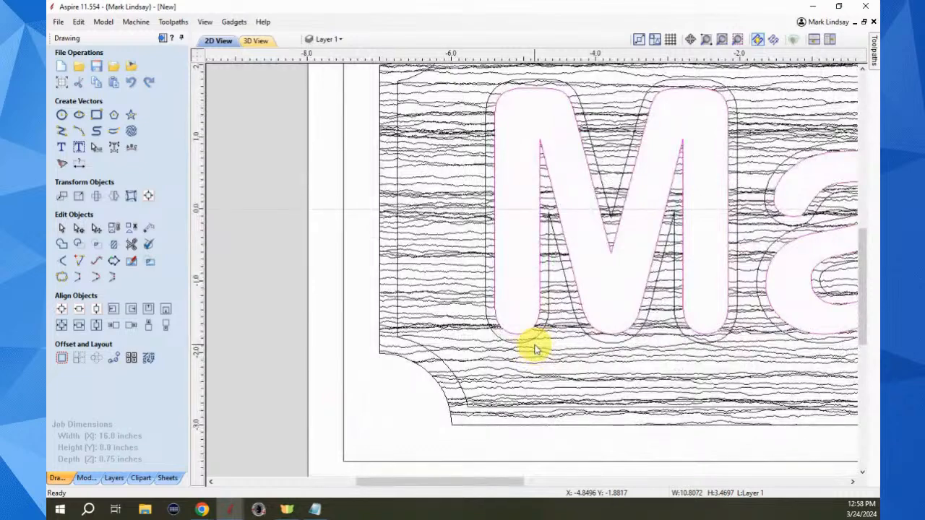
pyautogui.scroll(-3, 535, 349)
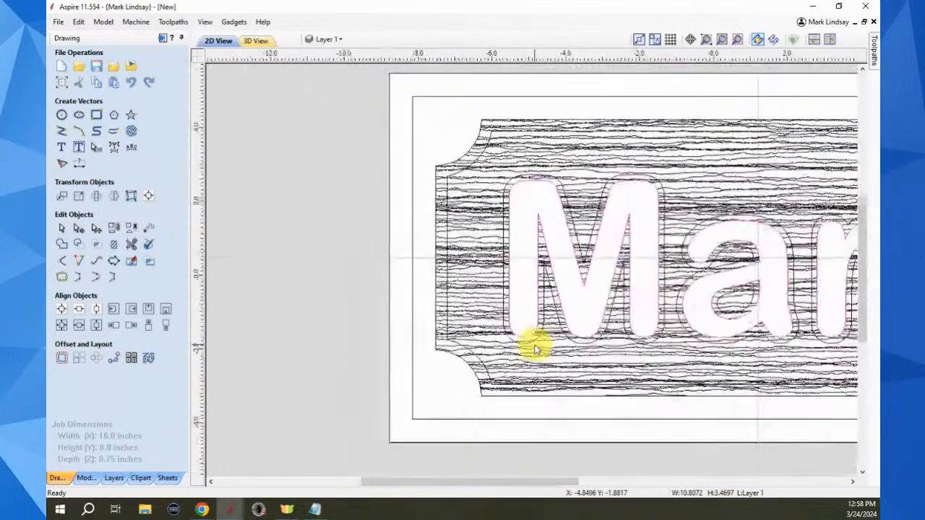
pyautogui.click(532, 353)
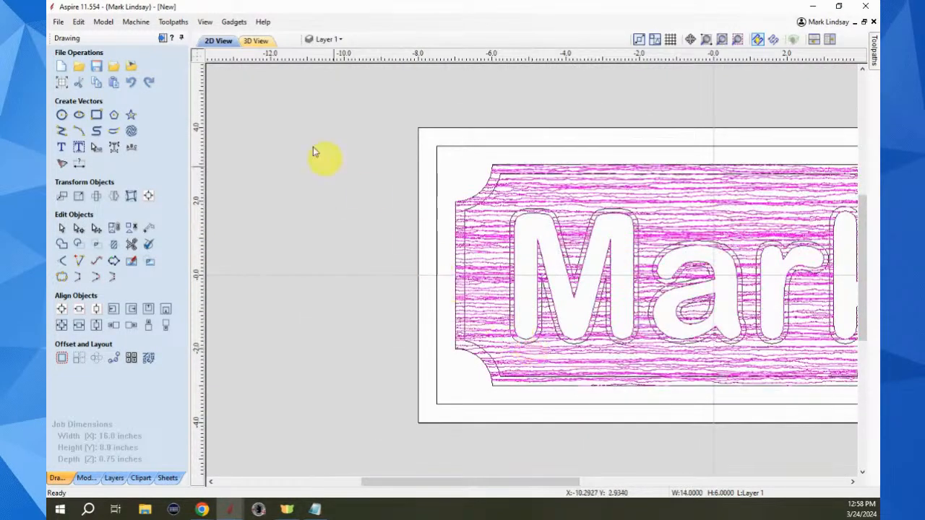
pyautogui.click(374, 217)
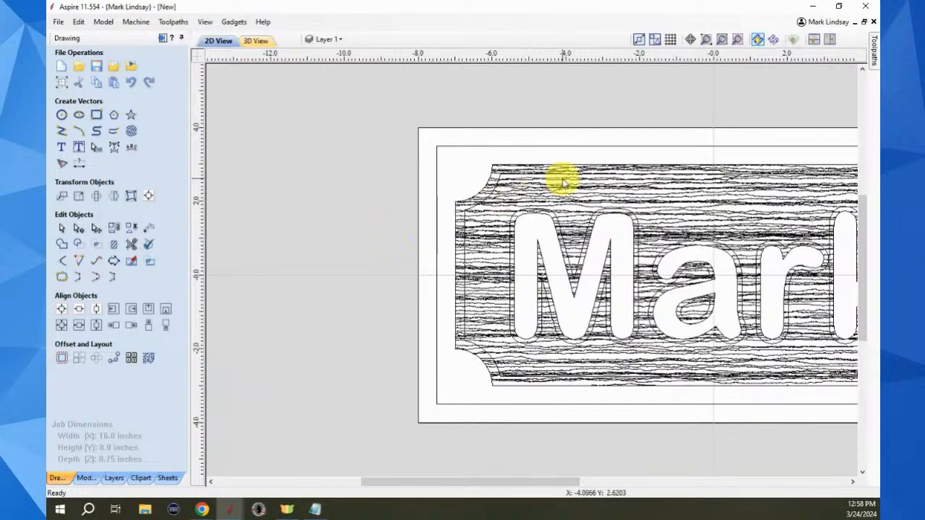
# Select the wood-grain vectors used by the Texture 1 toolpath and return to the drawing tools.
pyautogui.click(164, 38)
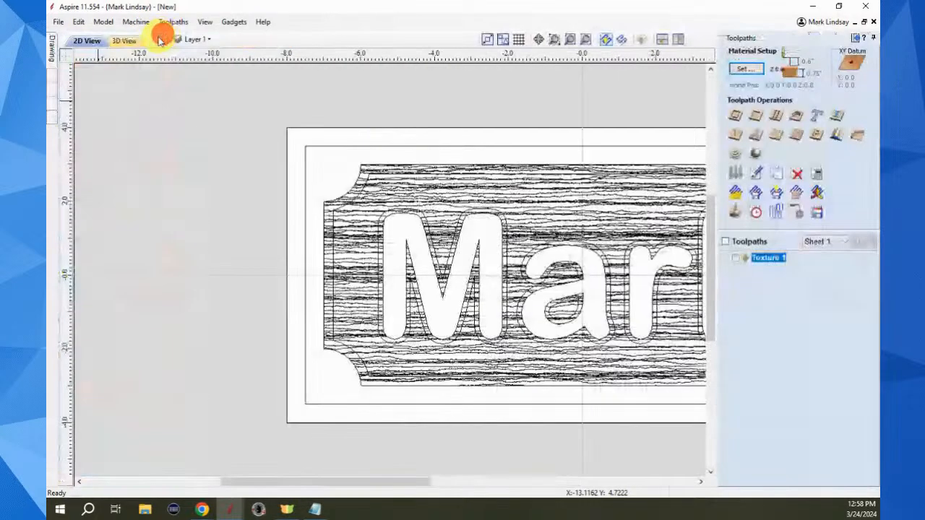
pyautogui.doubleClick(772, 260)
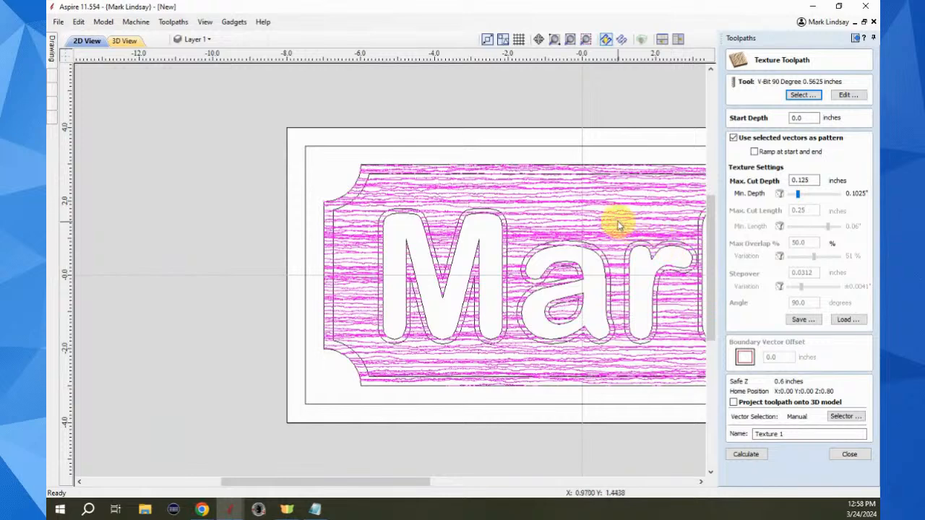
pyautogui.click(849, 455)
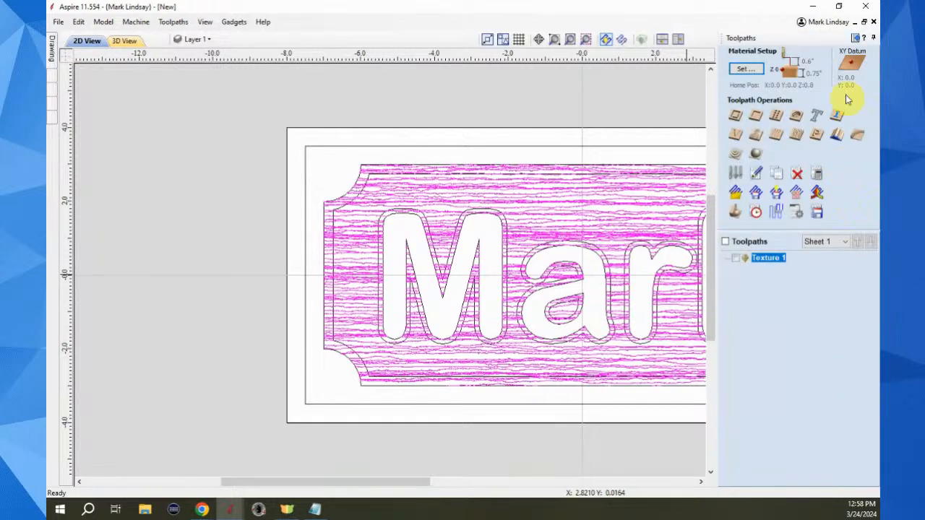
pyautogui.click(854, 37)
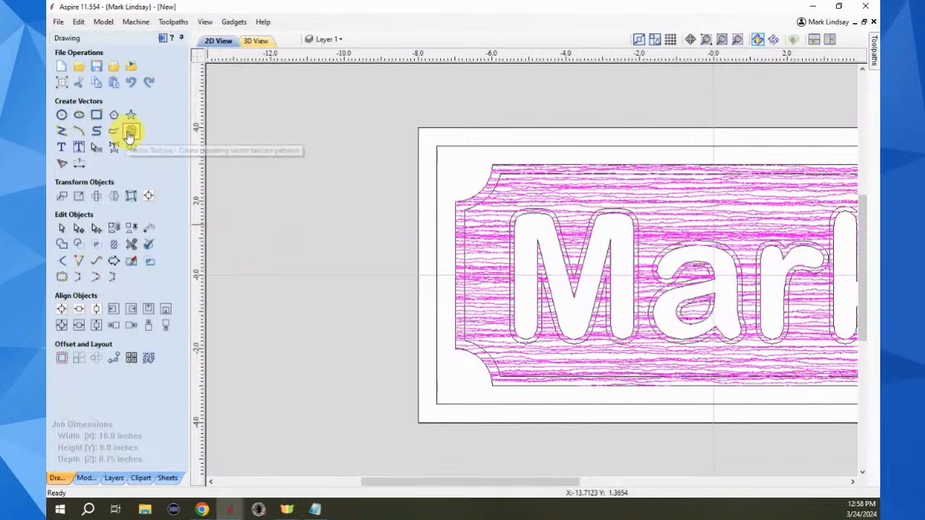
# Reopen the wood-grain vector texture and preview it bounded by the offset inner border and the offset outline of the M.
pyautogui.click(128, 133)
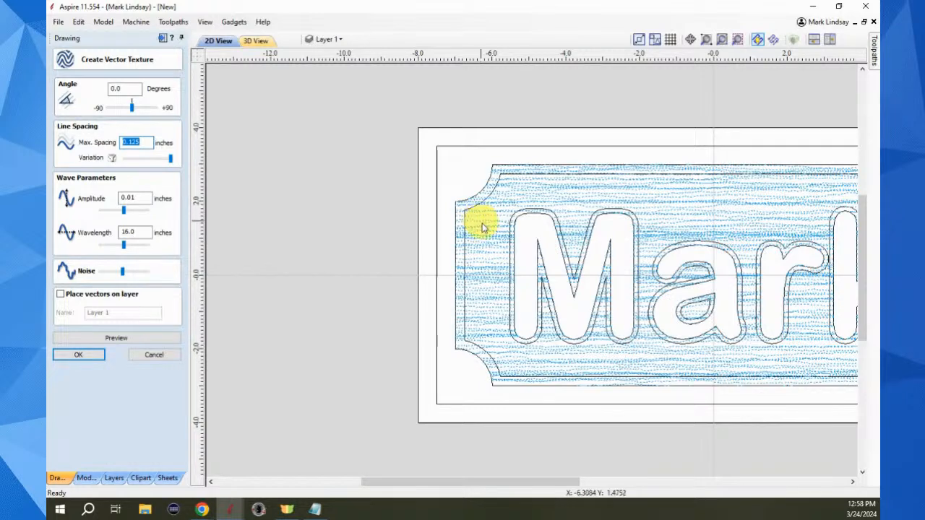
pyautogui.click(528, 212)
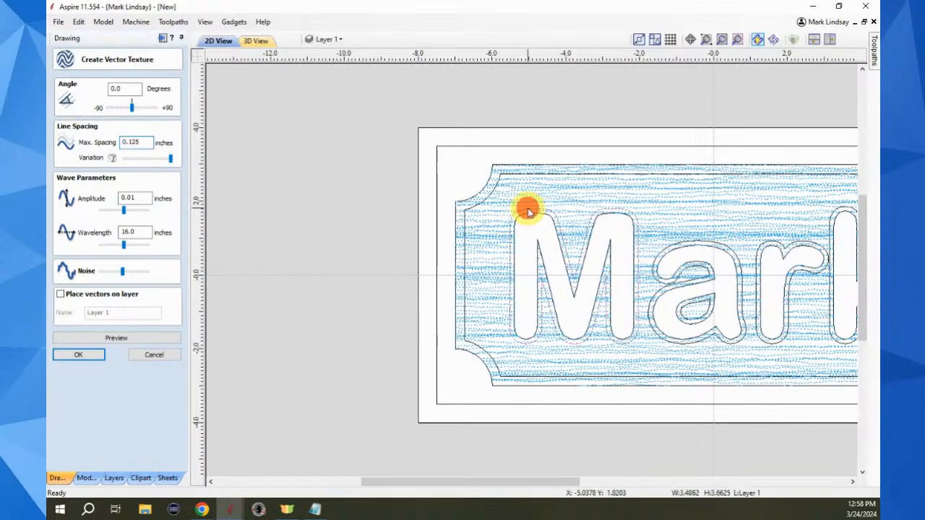
pyautogui.keyDown('shift'); pyautogui.click(479, 208); pyautogui.keyUp('shift')
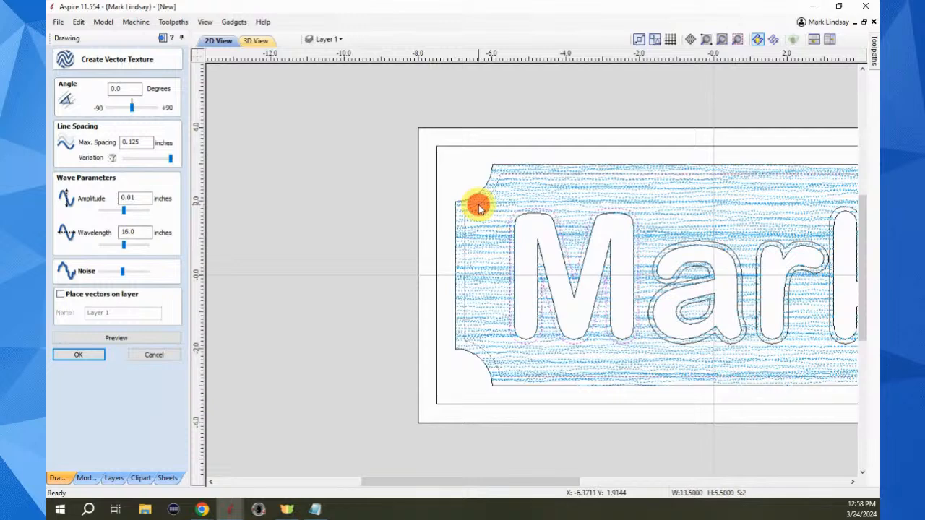
pyautogui.click(113, 345)
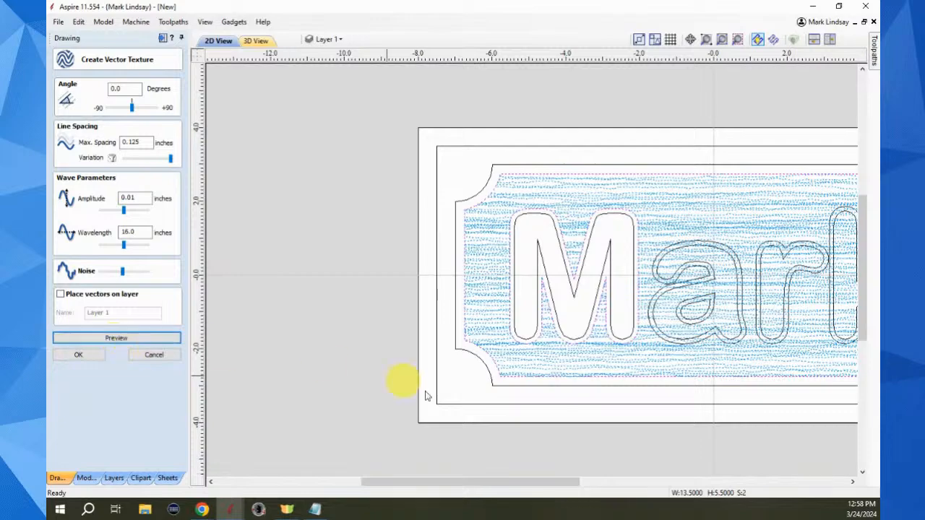
# Add the offset outer outlines of the other three letters to the texture's boundary vectors and refresh the preview.
pyautogui.scroll(-3, 389, 374)
pyautogui.scroll(2, 560, 365)
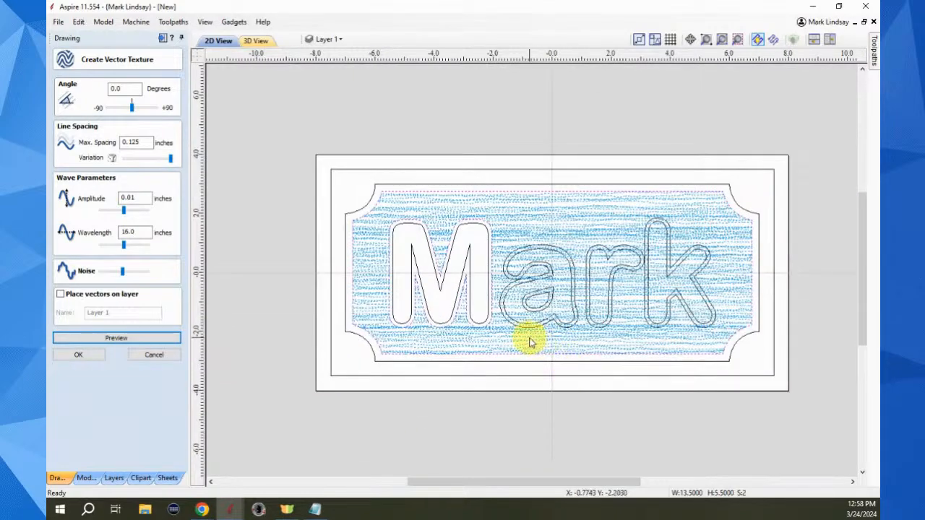
pyautogui.scroll(3, 554, 342)
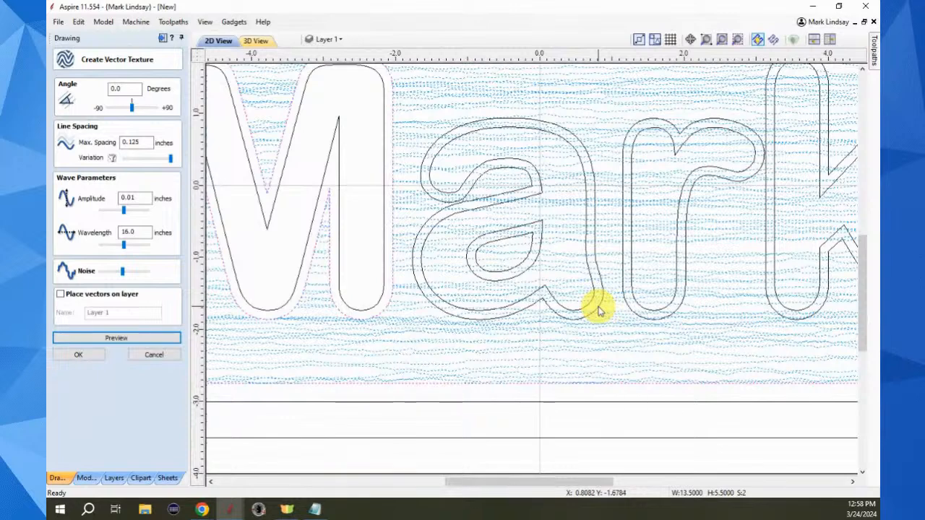
pyautogui.keyDown('shift'); pyautogui.click(597, 308); pyautogui.keyUp('shift')
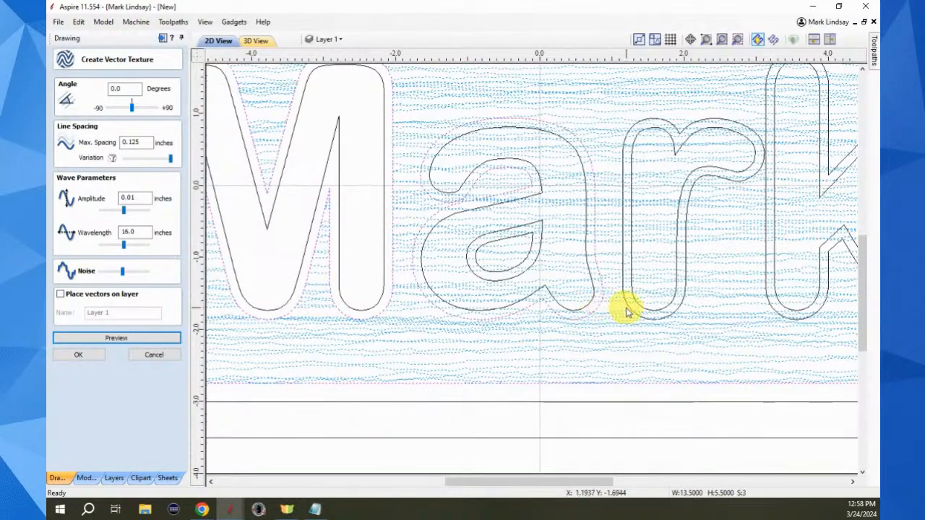
pyautogui.keyDown('shift'); pyautogui.click(627, 308); pyautogui.keyUp('shift')
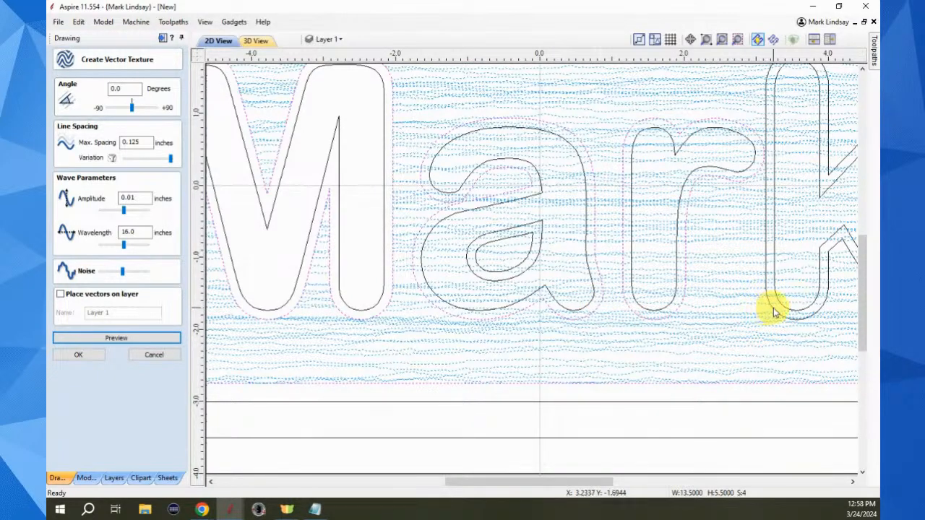
pyautogui.scroll(-2, 613, 324)
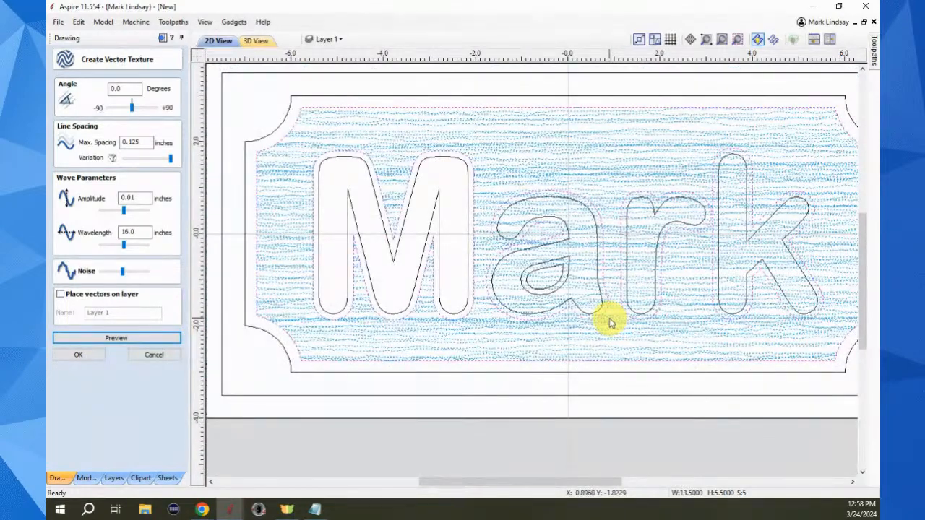
pyautogui.click(109, 339)
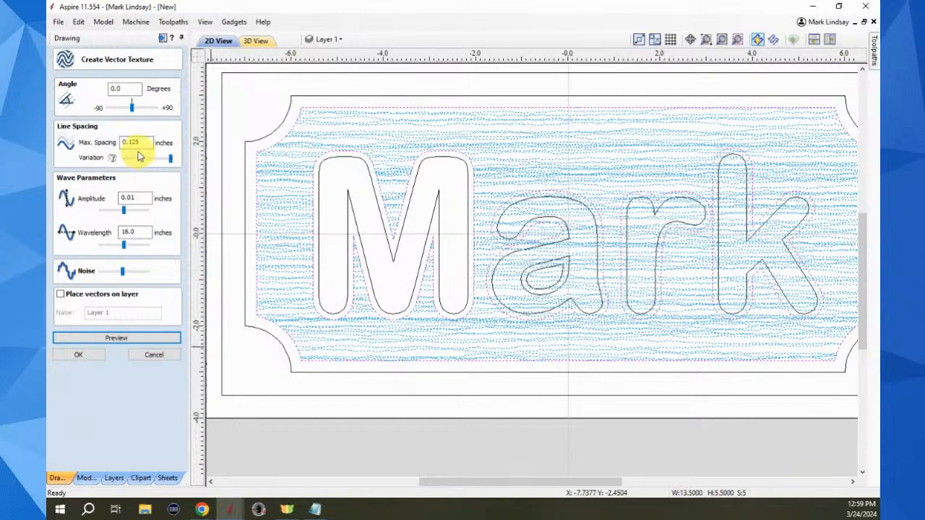
# Set the texture's maximum line spacing to 0.1 inches, preview it and create the wood-grain vectors.
pyautogui.moveTo(134, 141); pyautogui.dragTo(142, 142)
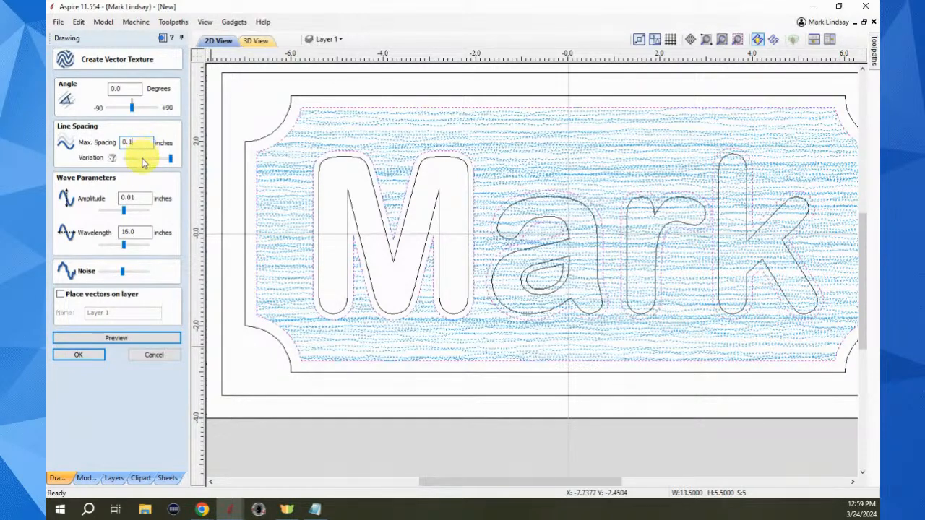
pyautogui.click(118, 339)
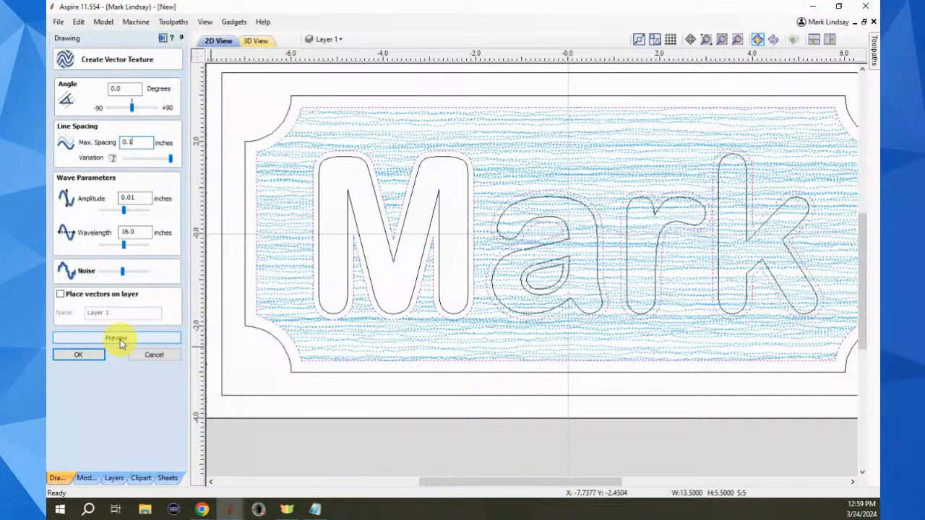
pyautogui.click(120, 340)
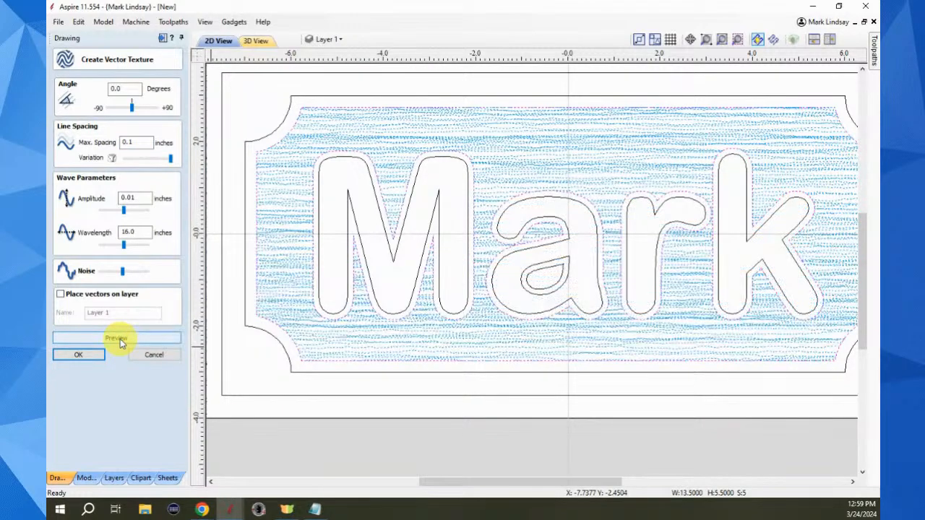
pyautogui.click(81, 357)
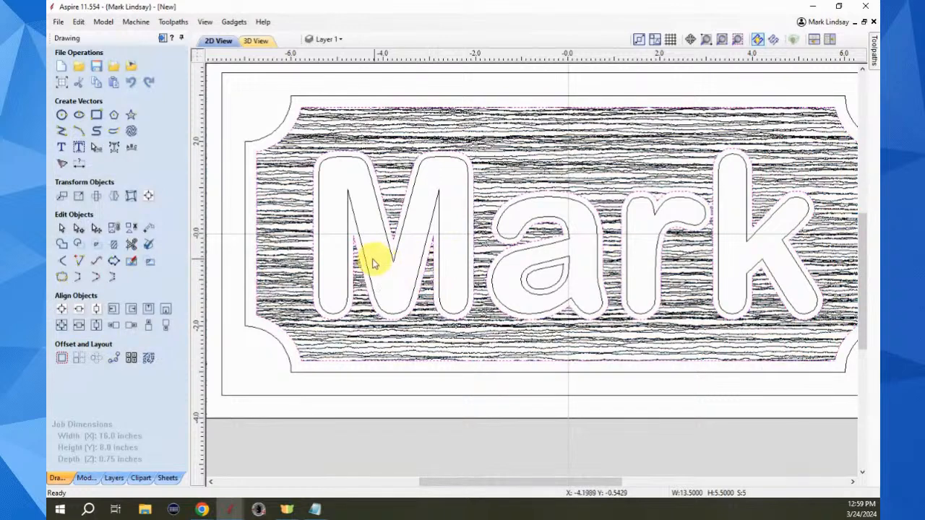
# Assign the new wood-grain vectors to the Texture 1 toolpath, set its maximum cut depth to 0.10 inches and recalculate it.
pyautogui.scroll(-2, 289, 269)
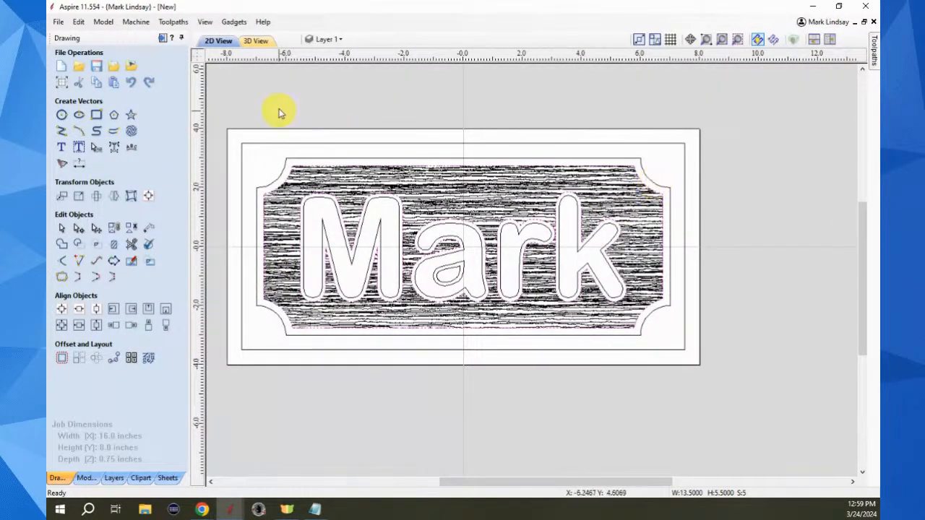
pyautogui.click(163, 38)
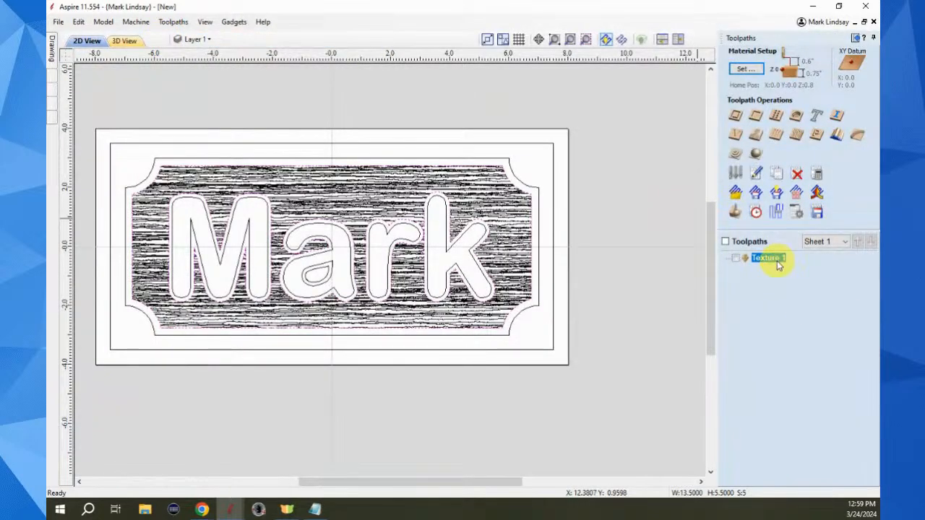
pyautogui.doubleClick(773, 260)
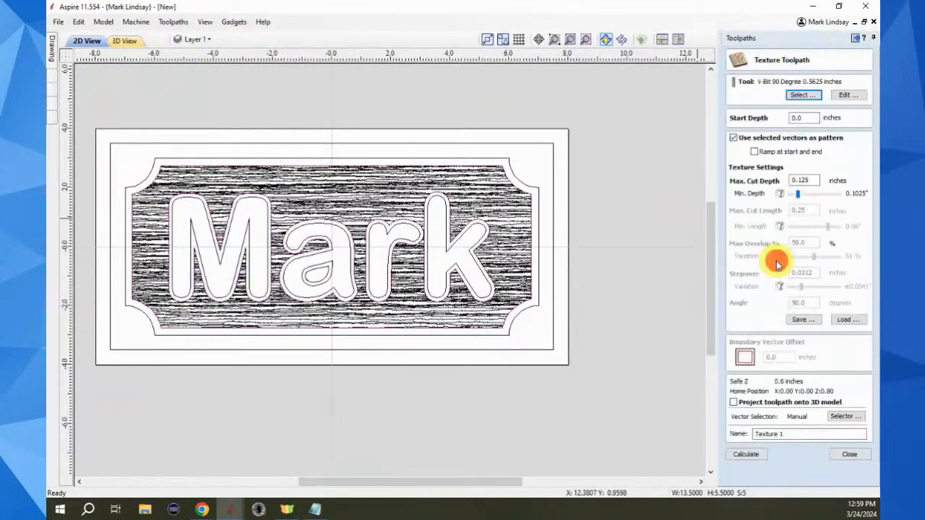
pyautogui.click(500, 244)
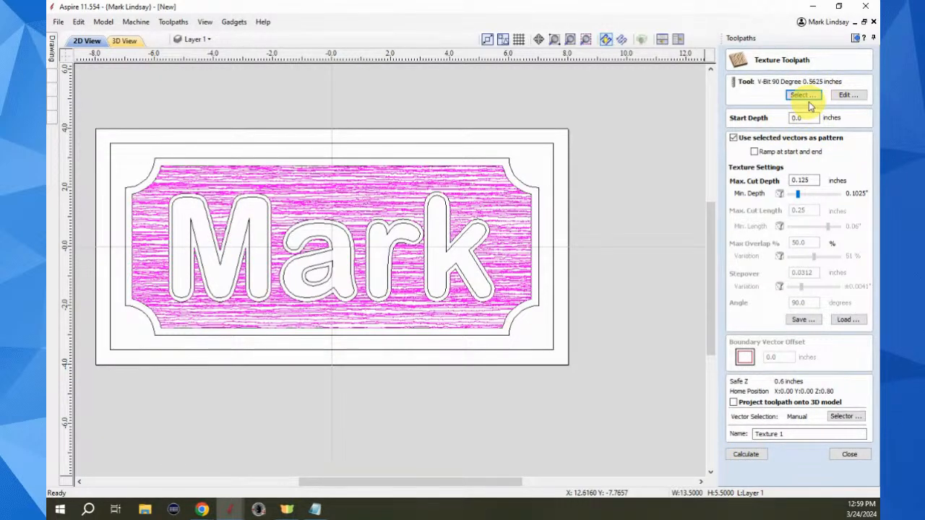
pyautogui.doubleClick(802, 180)
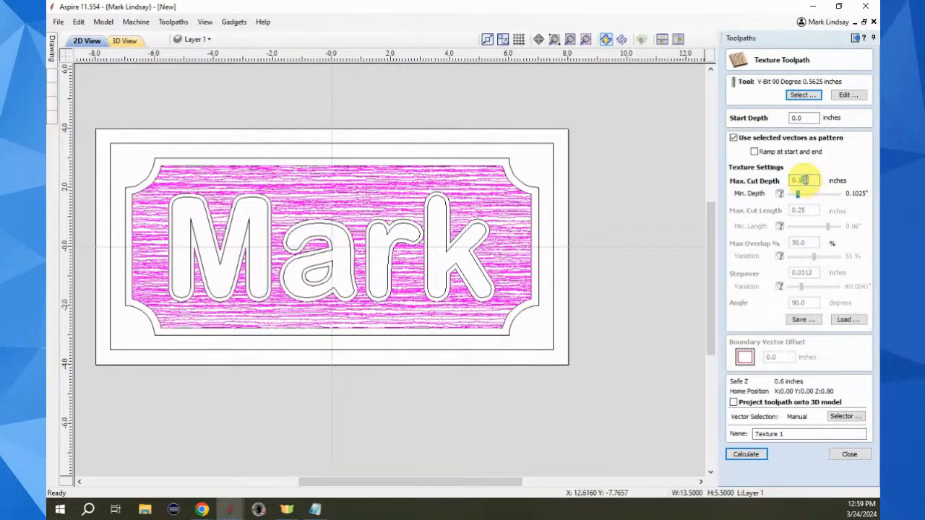
pyautogui.write('0.10')
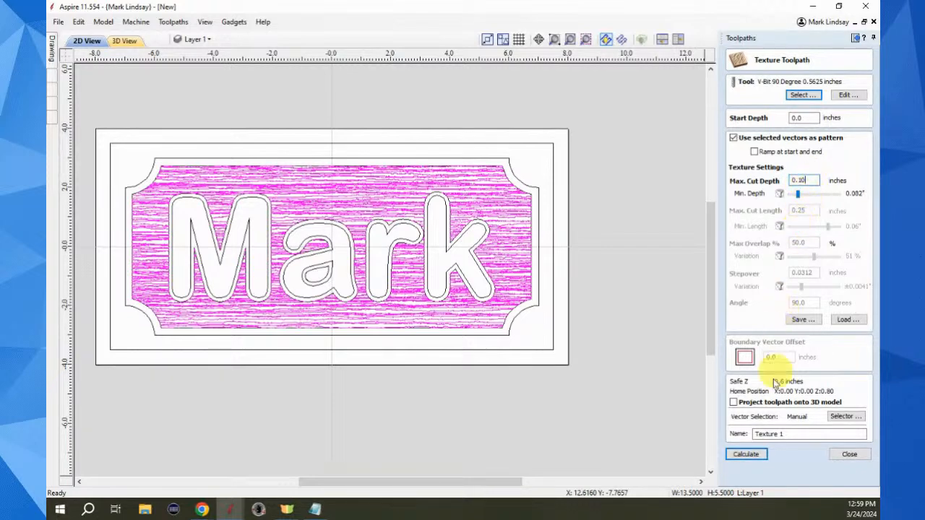
pyautogui.click(744, 455)
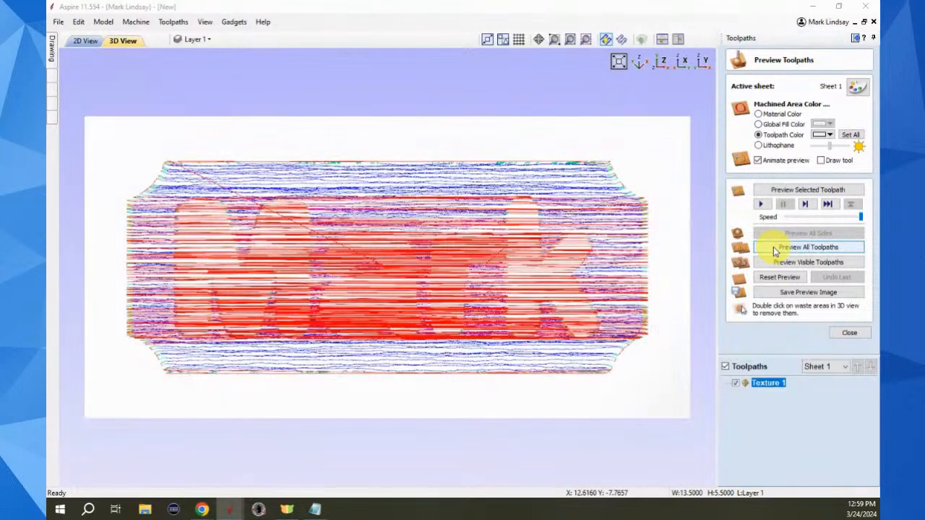
# Simulate the Texture 1 toolpath in 3D, then reset and close the preview.
pyautogui.click(815, 192)
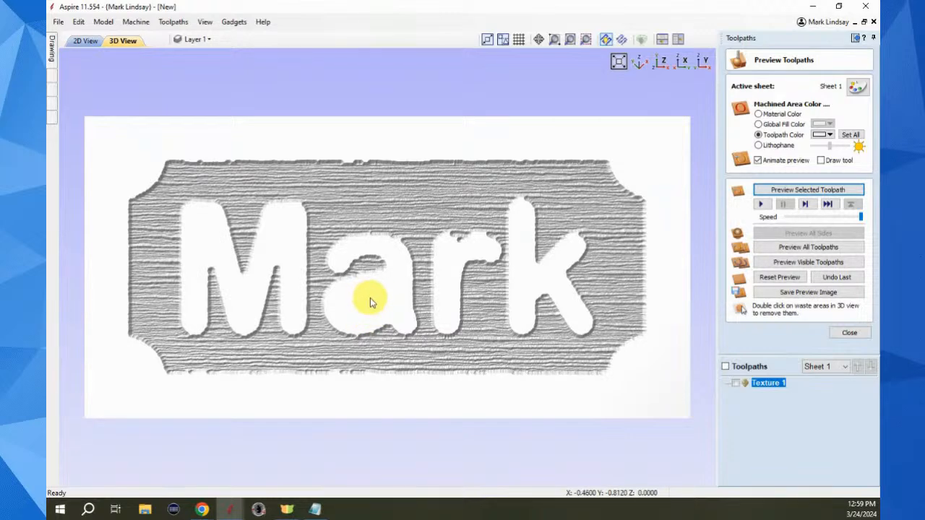
pyautogui.click(774, 276)
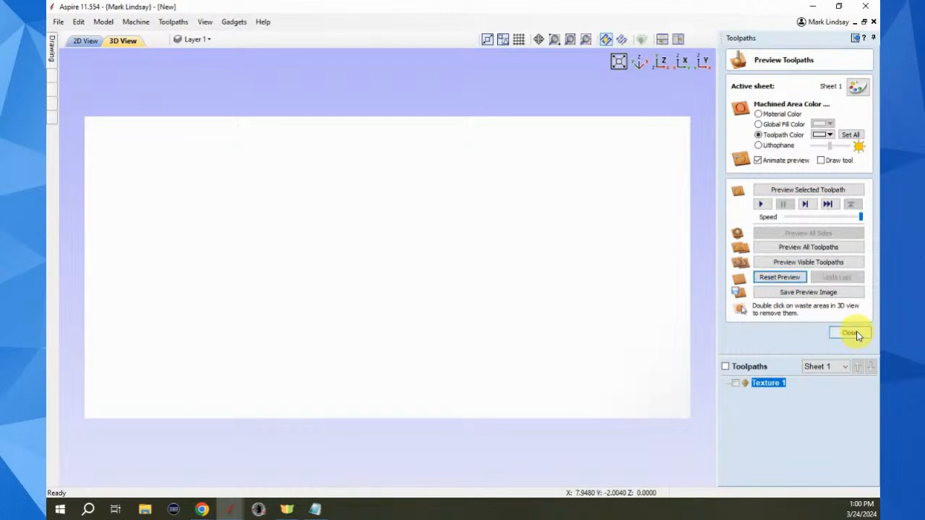
pyautogui.click(855, 332)
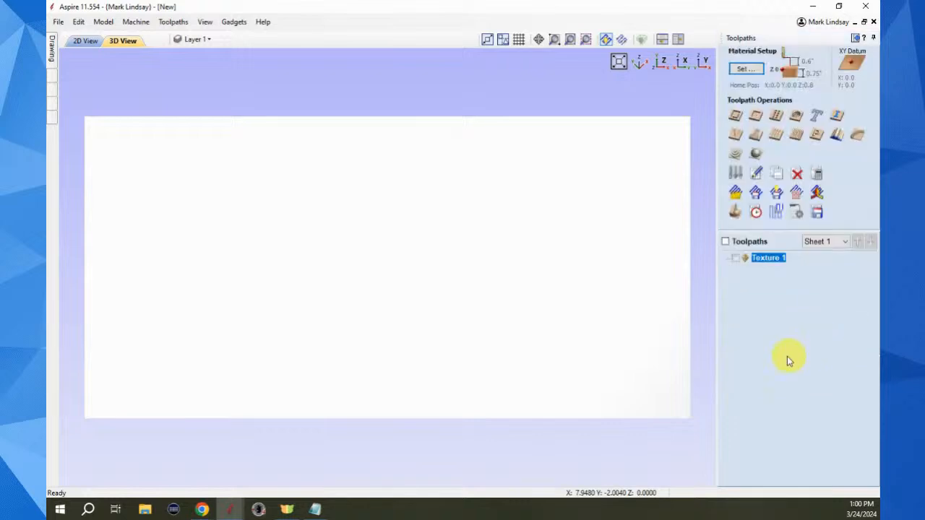
# Select the Texture 1 toolpath's wood-grain vectors in the 2D drawing and add the offset outline inside the a's counter to the selection.
pyautogui.doubleClick(767, 260)
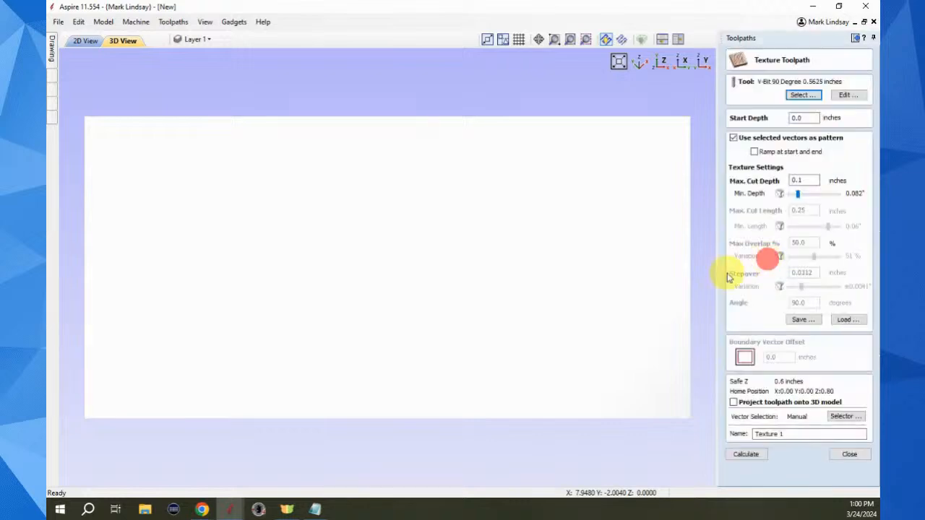
pyautogui.click(82, 42)
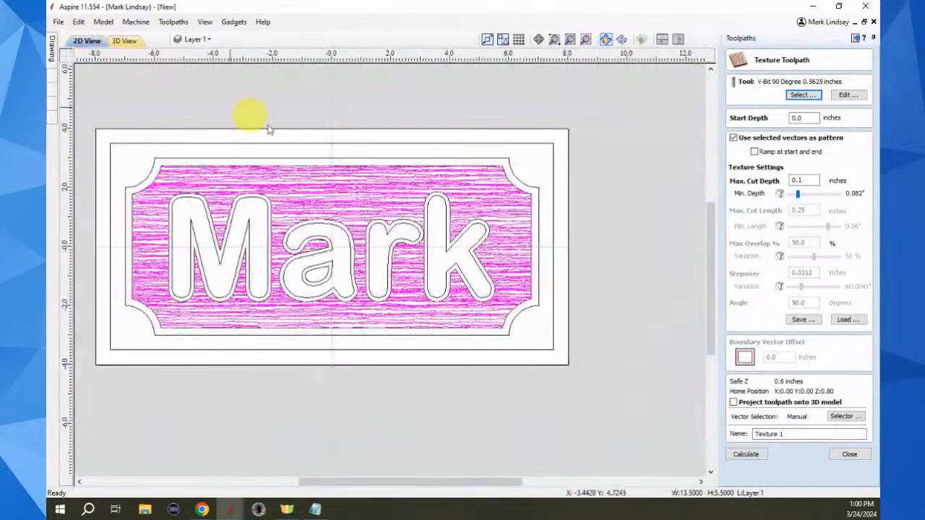
pyautogui.click(315, 274)
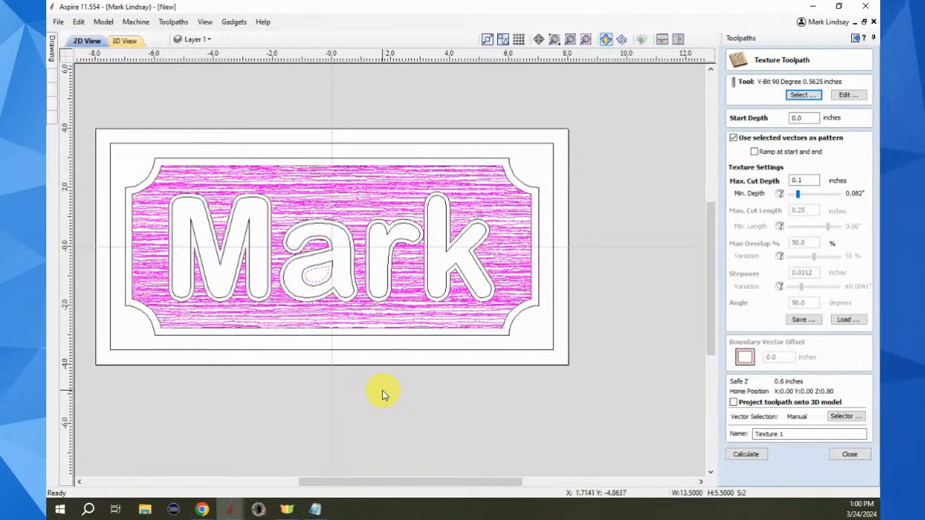
pyautogui.scroll(3, 333, 282)
pyautogui.scroll(-2, 378, 280)
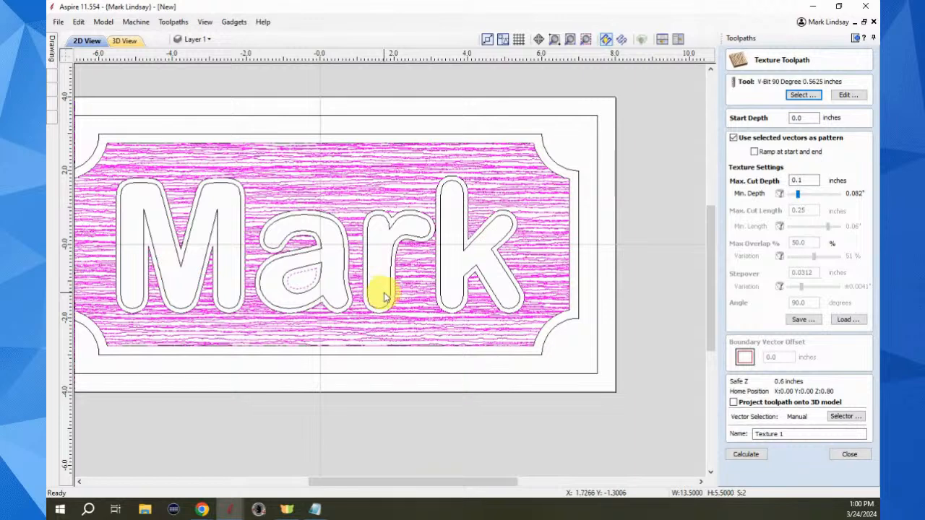
pyautogui.click(853, 455)
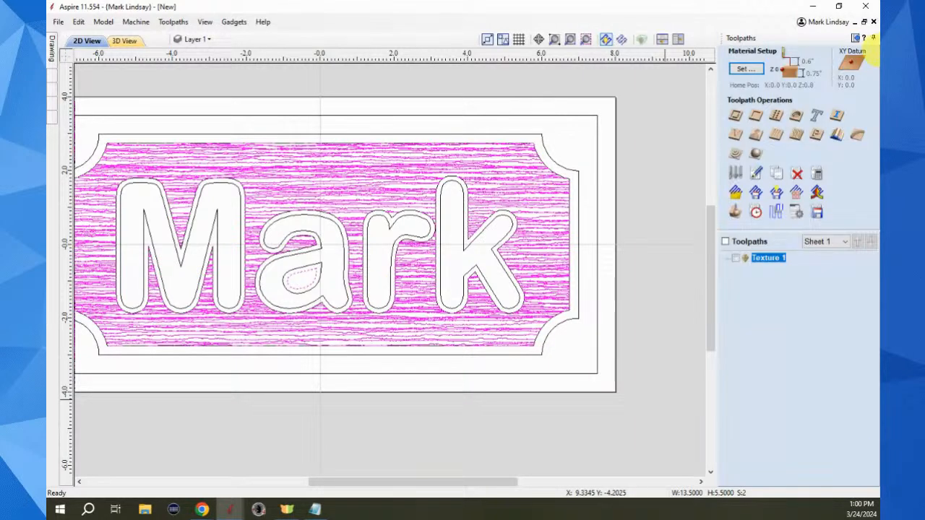
# Add the offset outlines of all four letters to the vector texture's boundary selection, preview the texture and create the wood-grain vectors.
pyautogui.click(855, 38)
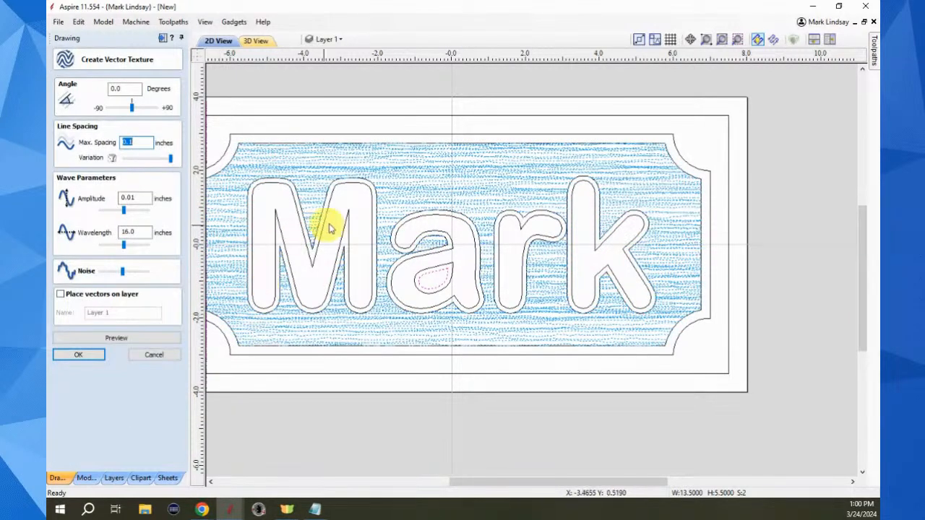
pyautogui.click(251, 146)
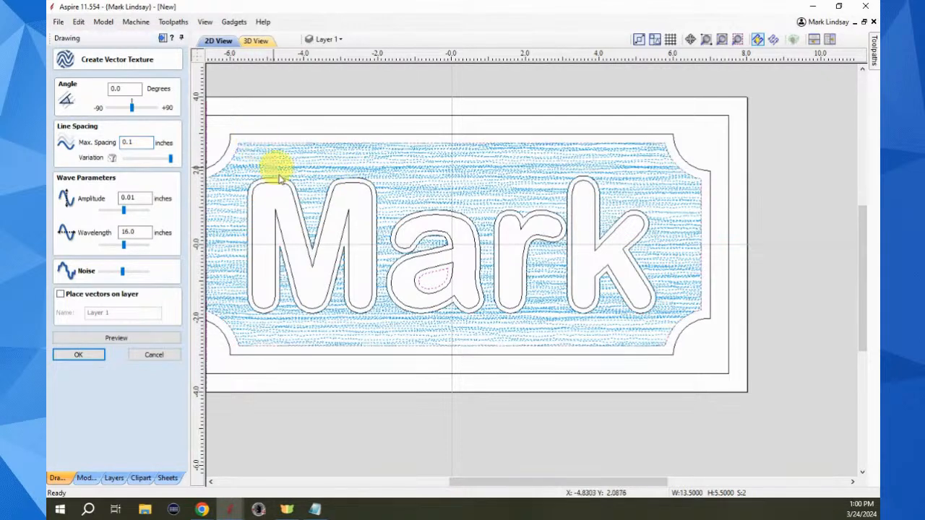
pyautogui.click(403, 219)
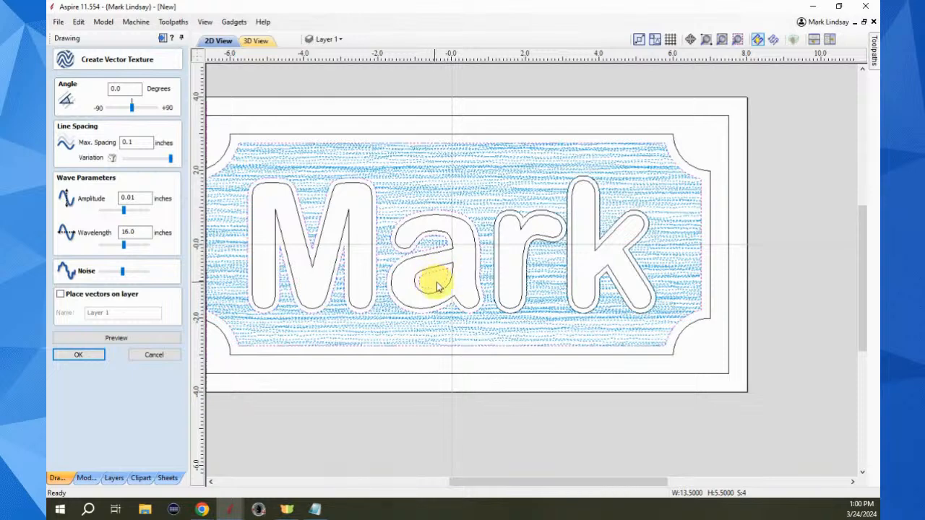
pyautogui.click(524, 219)
pyautogui.click(598, 240)
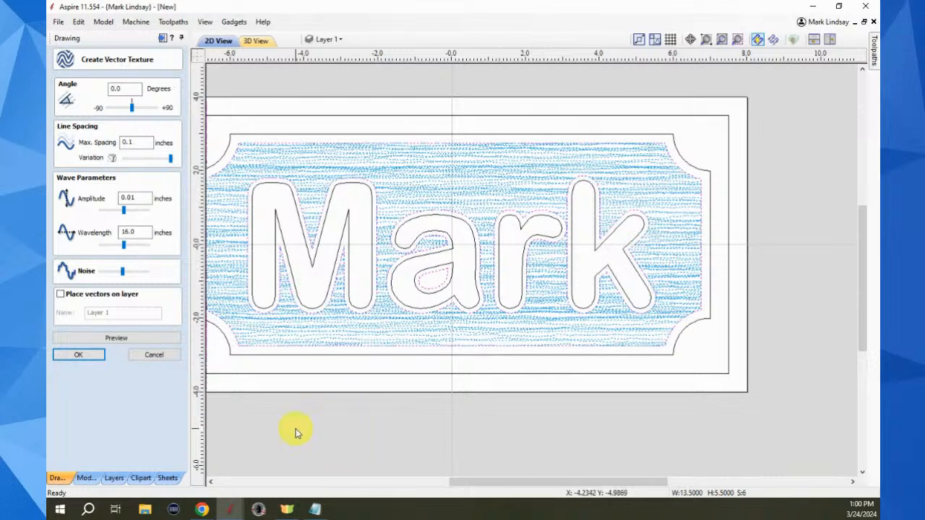
pyautogui.click(118, 337)
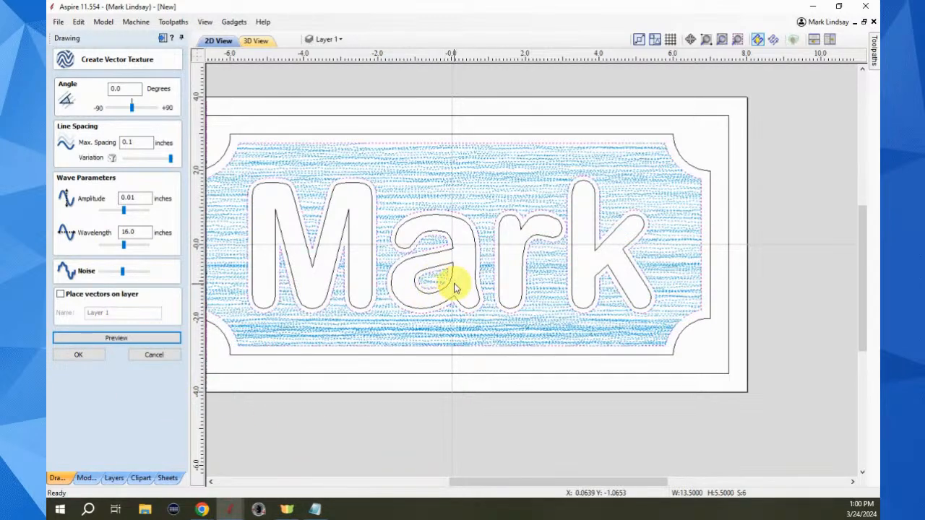
pyautogui.click(78, 355)
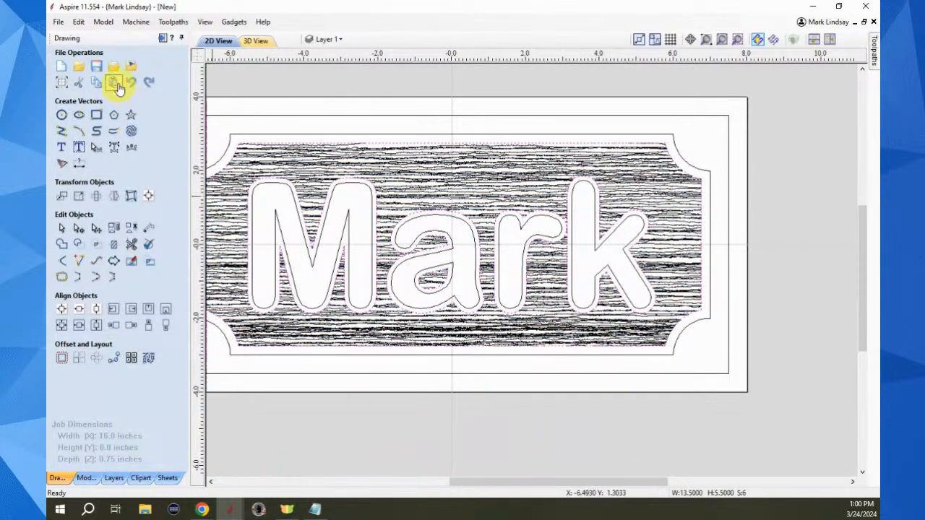
# Assign the newly created wood-grain vectors to the Texture 1 toolpath and recalculate it.
pyautogui.click(163, 39)
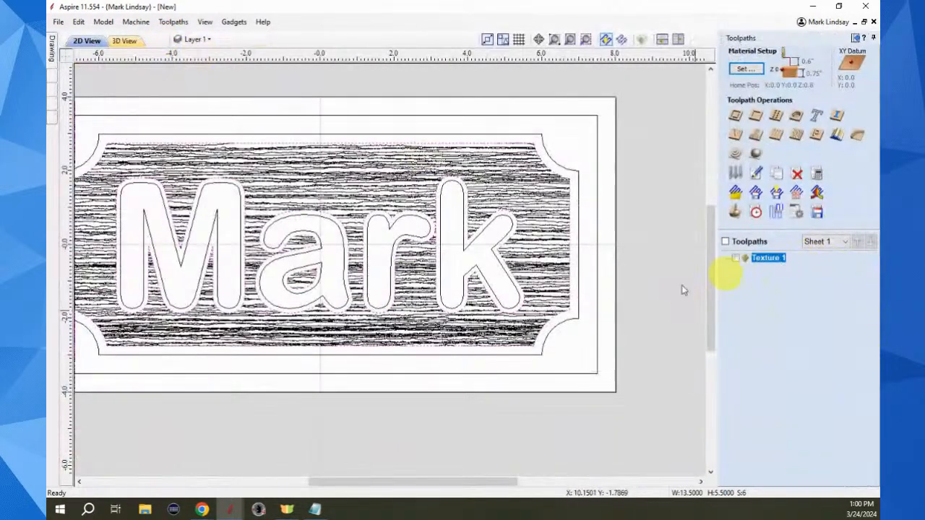
pyautogui.click(537, 250)
pyautogui.doubleClick(766, 258)
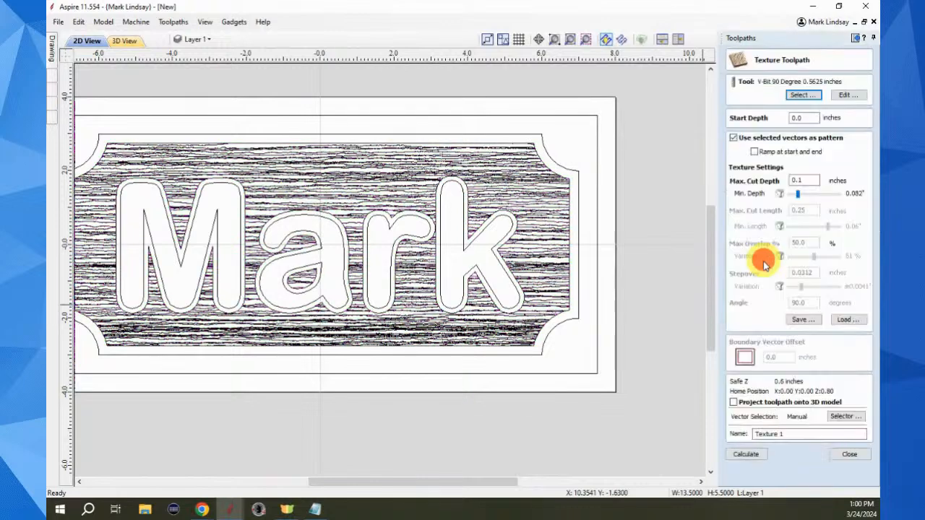
pyautogui.click(538, 260)
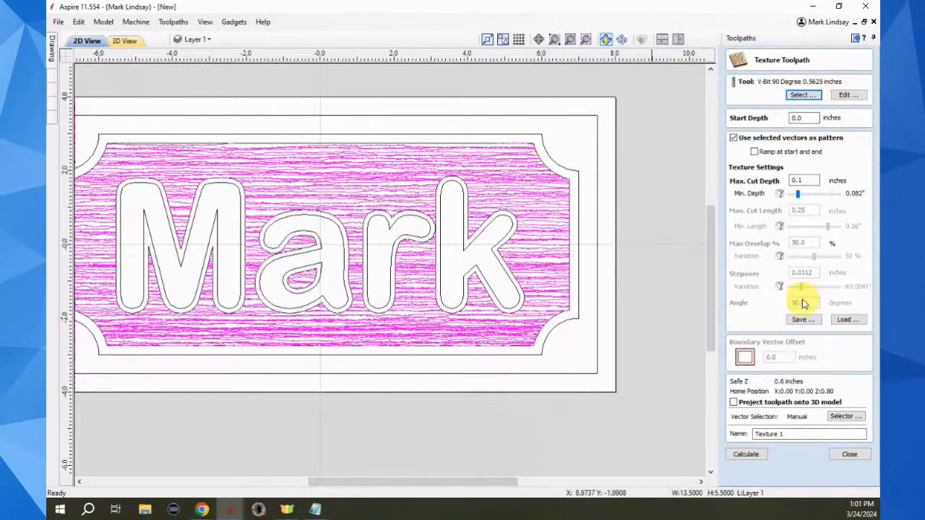
pyautogui.click(748, 455)
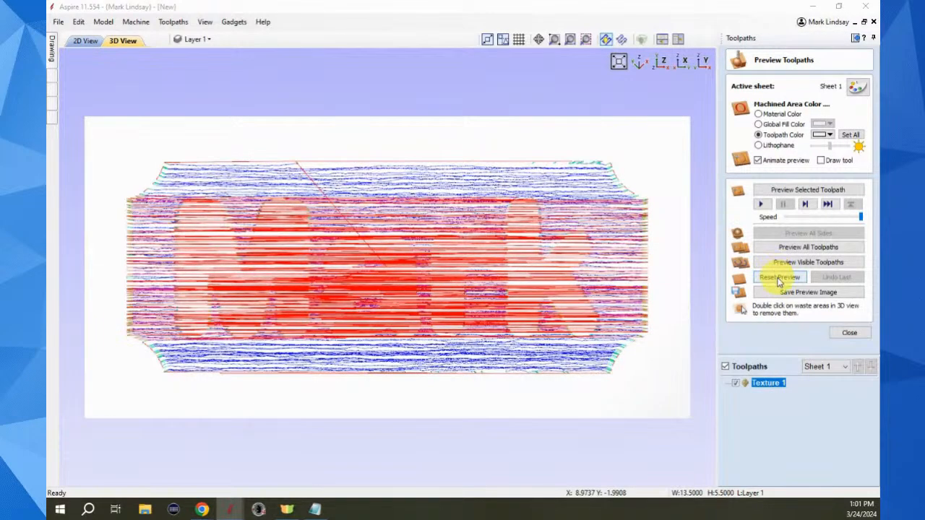
# Reset the 3D preview, simulate the recalculated Texture 1 toolpath and return to the 2D drawing.
pyautogui.click(779, 279)
pyautogui.click(826, 189)
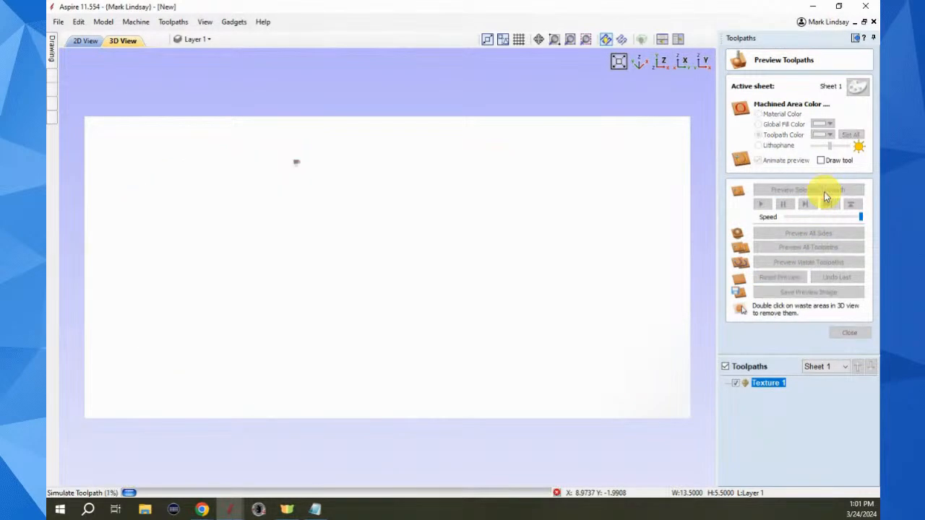
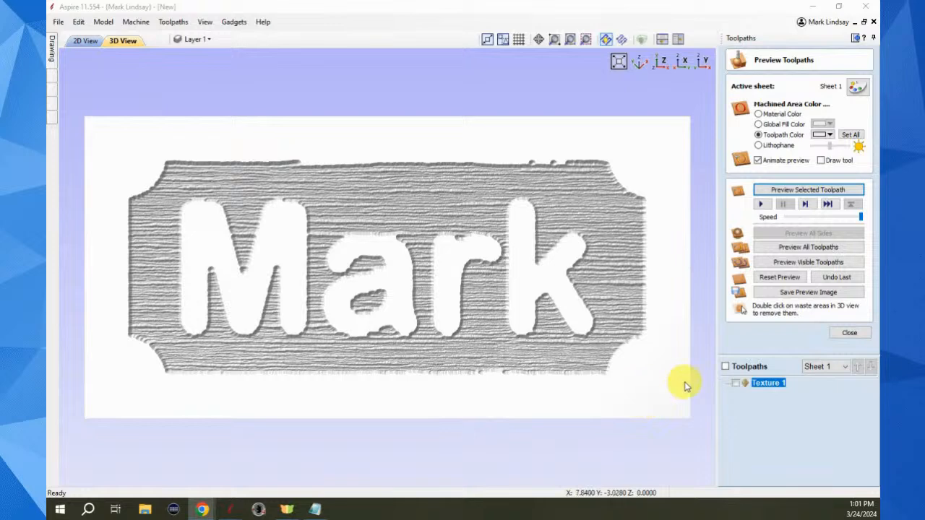
pyautogui.click(86, 40)
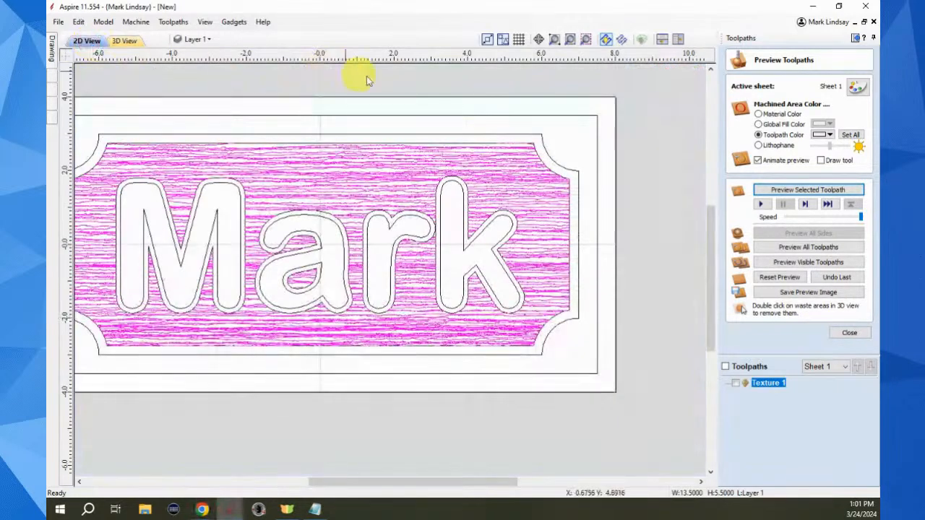
# Start a 2D profile toolpath on the notched border just outside the texture area, machining on the inside of the vector.
pyautogui.click(507, 135)
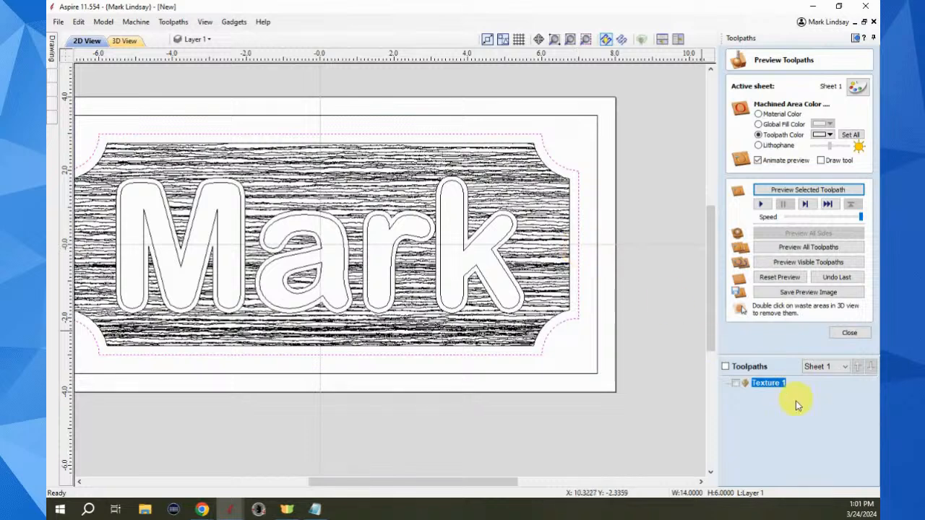
pyautogui.click(850, 333)
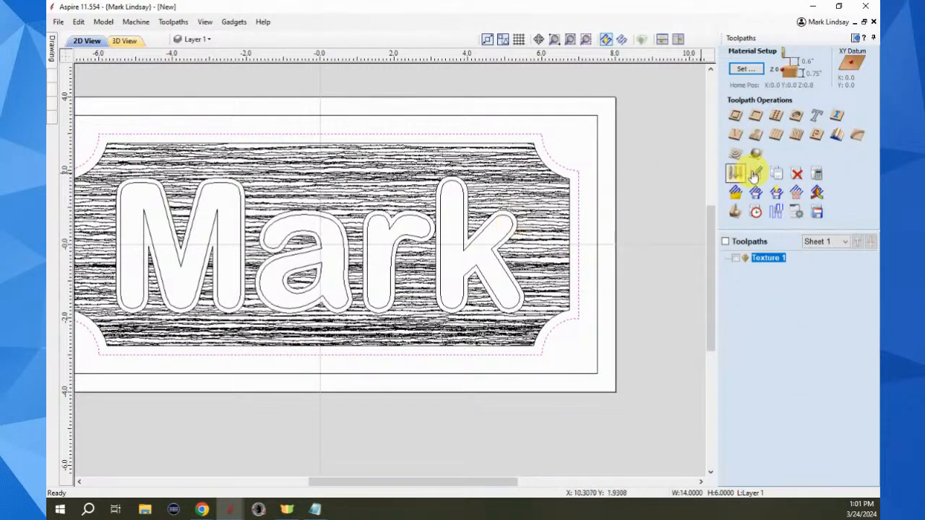
pyautogui.click(735, 119)
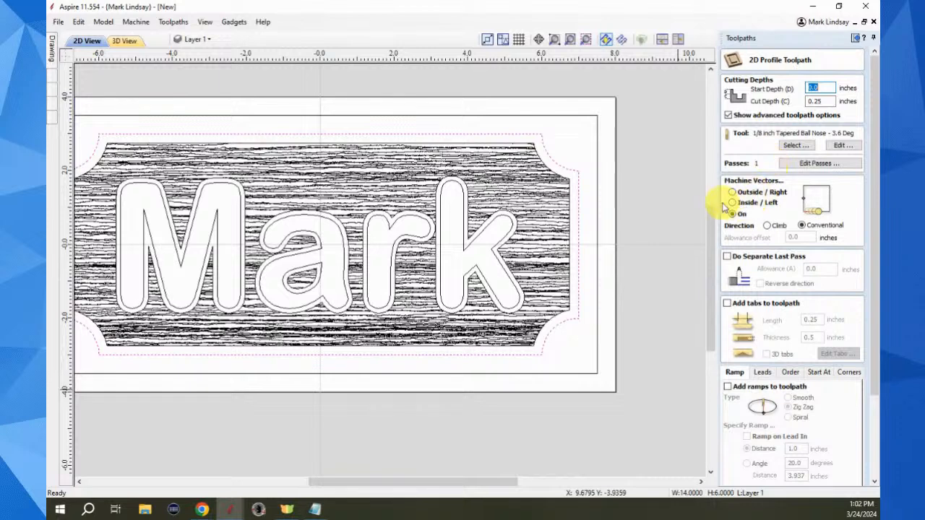
pyautogui.click(733, 203)
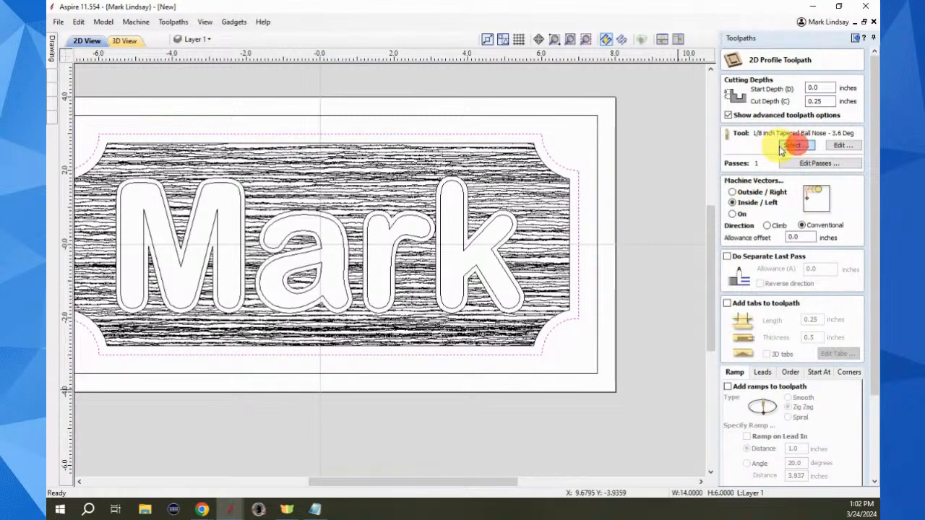
# Choose the End Mill (1/8") from the tool database for the profile toolpath.
pyautogui.click(787, 143)
pyautogui.scroll(6, 307, 206)
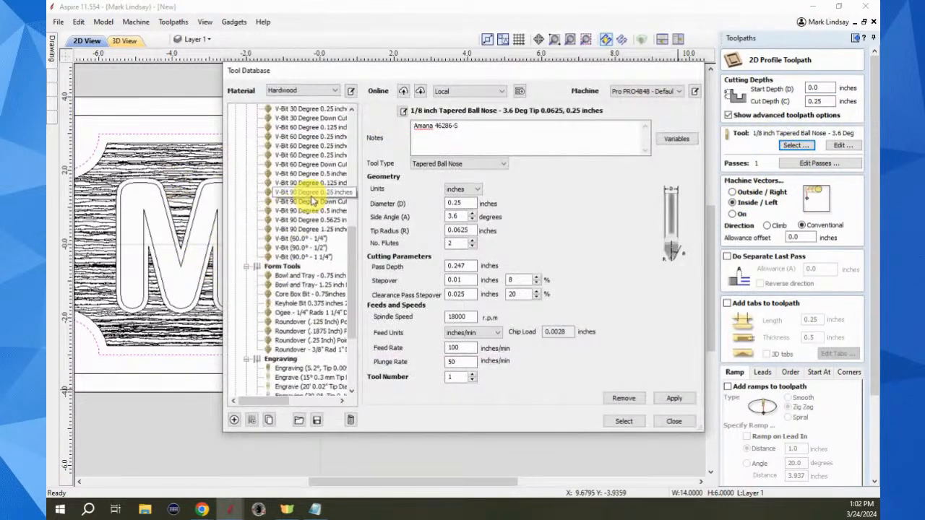
pyautogui.scroll(3, 310, 197)
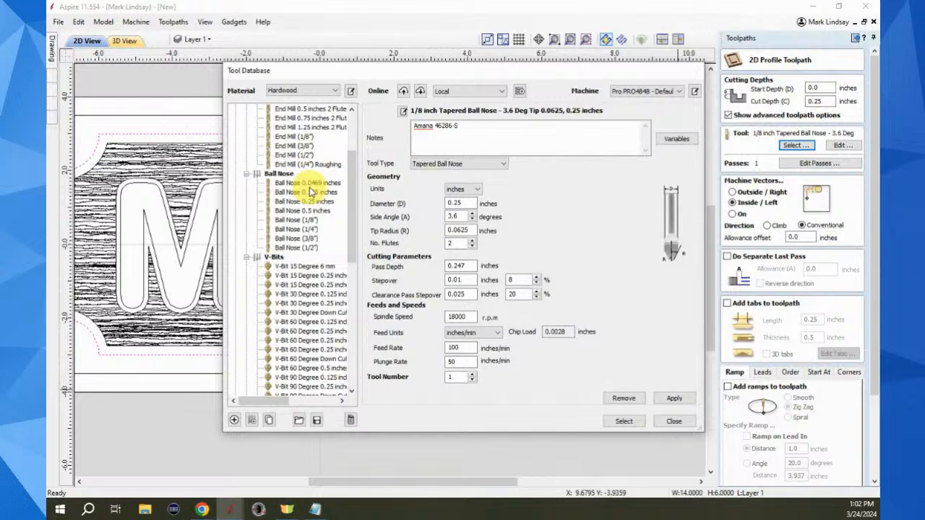
pyautogui.click(331, 138)
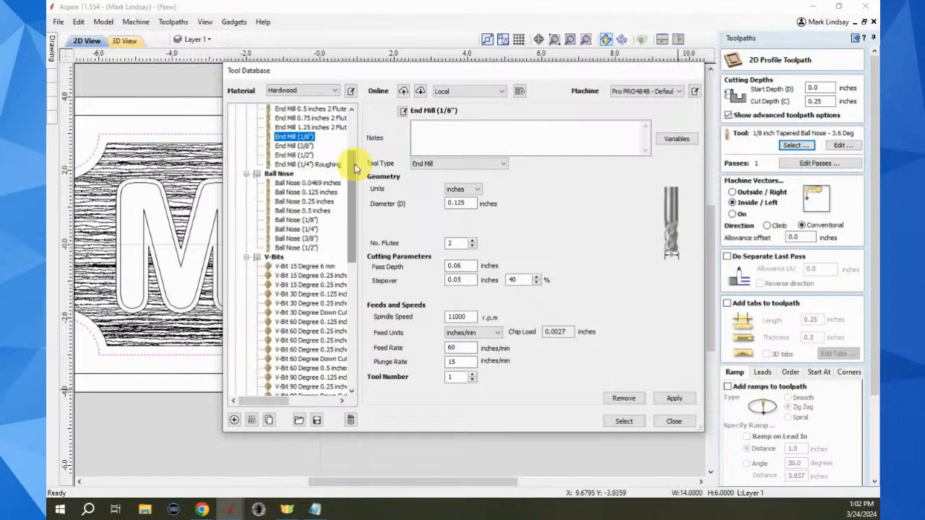
pyautogui.click(632, 427)
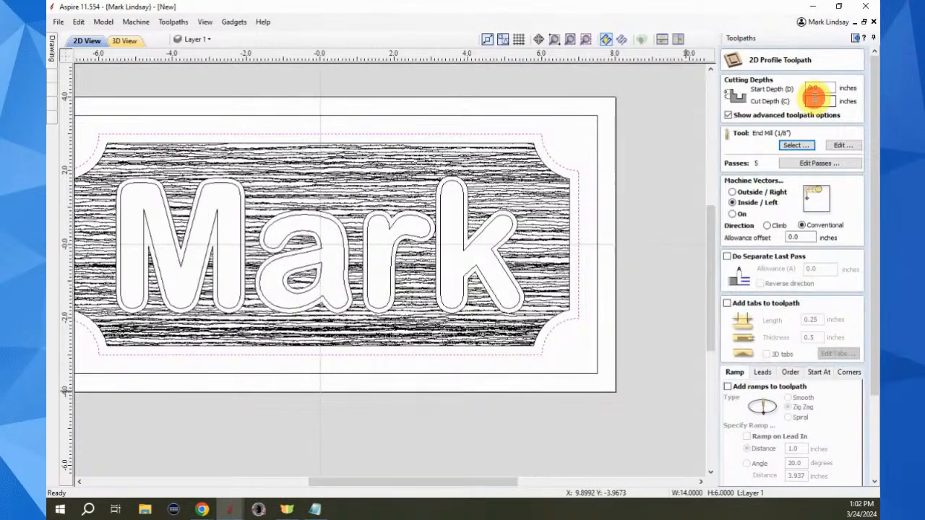
# Set the profile toolpath's cut depth to 0.1 inches and calculate it.
pyautogui.doubleClick(813, 101)
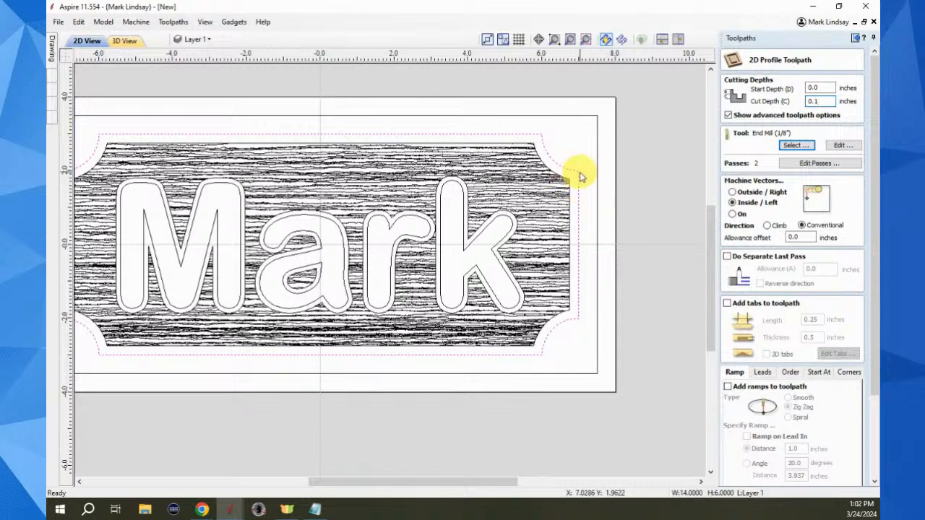
pyautogui.scroll(-1, 808, 421)
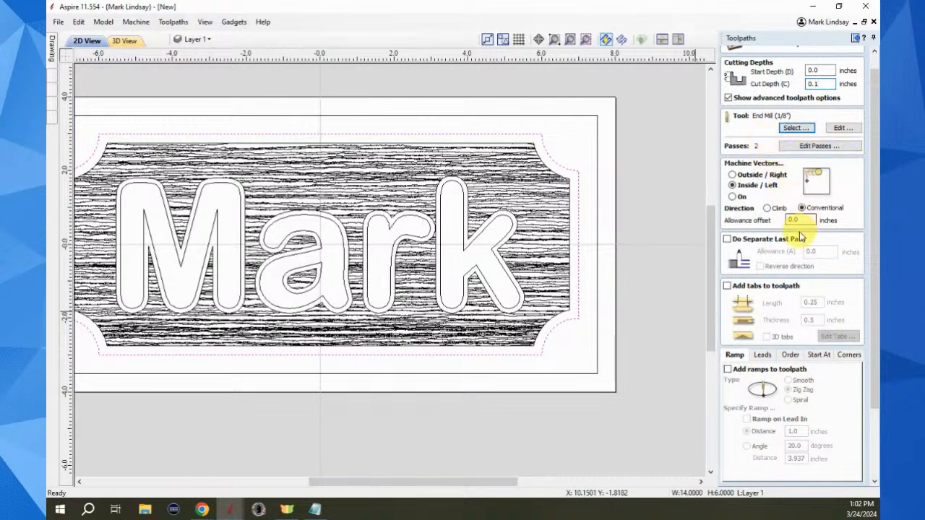
pyautogui.scroll(-1, 802, 259)
pyautogui.scroll(-4, 770, 415)
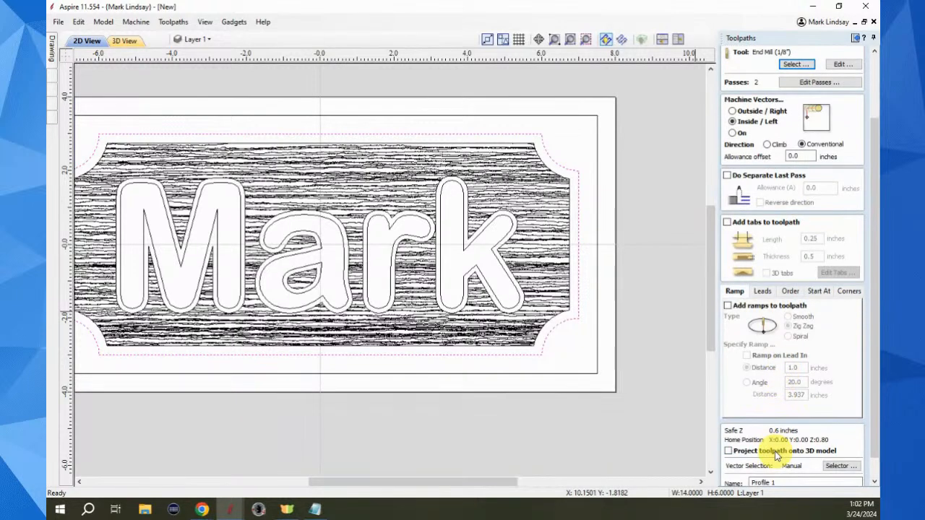
pyautogui.click(738, 479)
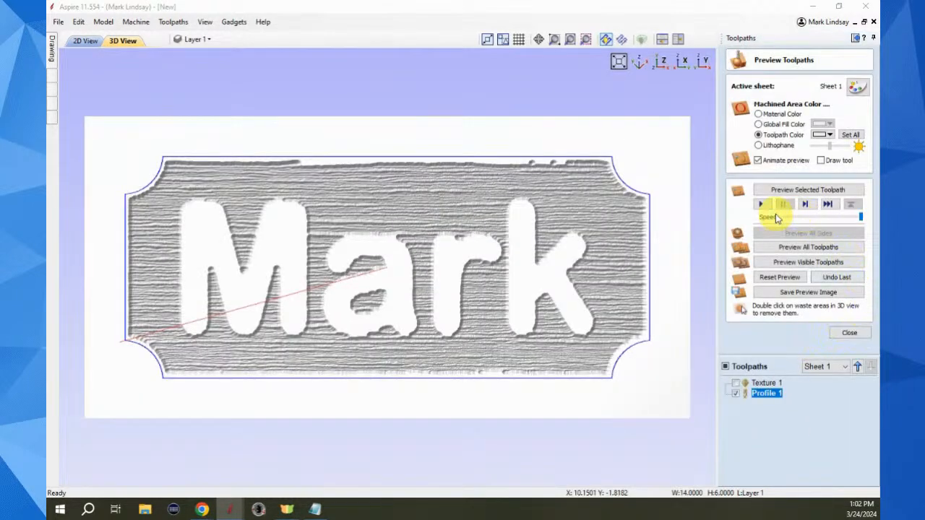
# Simulate the Profile 1 toolpath in 3D, inspect the cut around the border and undo that simulation.
pyautogui.click(796, 190)
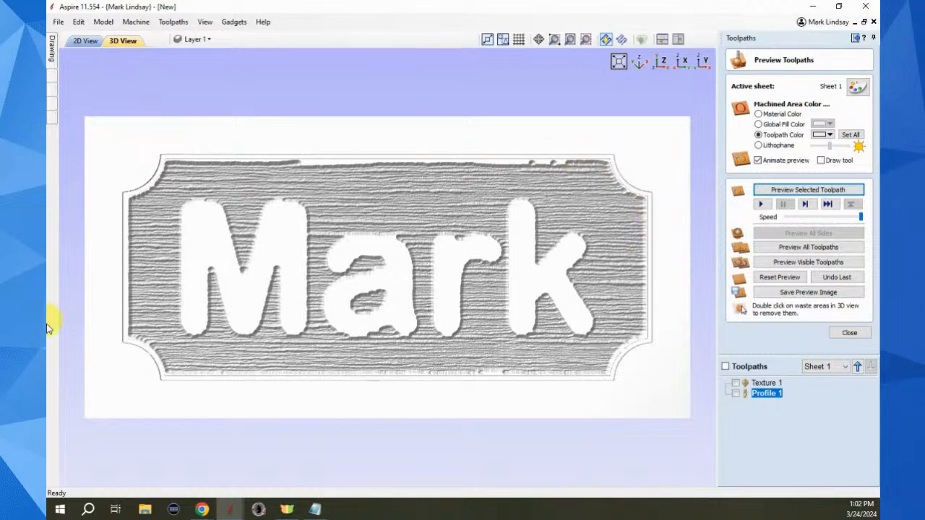
pyautogui.moveTo(345, 351)
pyautogui.mouseDown()
pyautogui.moveTo(330, 310)
pyautogui.moveTo(347, 241)
pyautogui.moveTo(351, 340)
pyautogui.mouseUp()
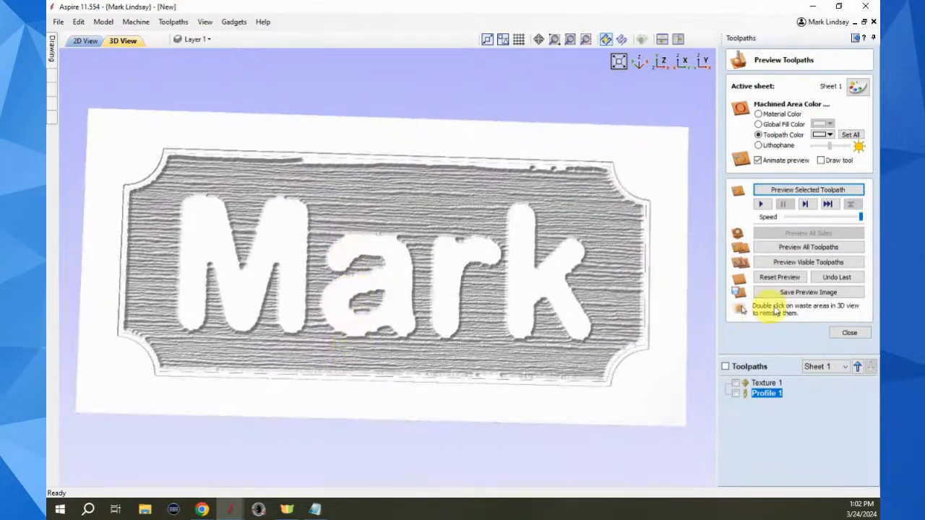
pyautogui.click(846, 276)
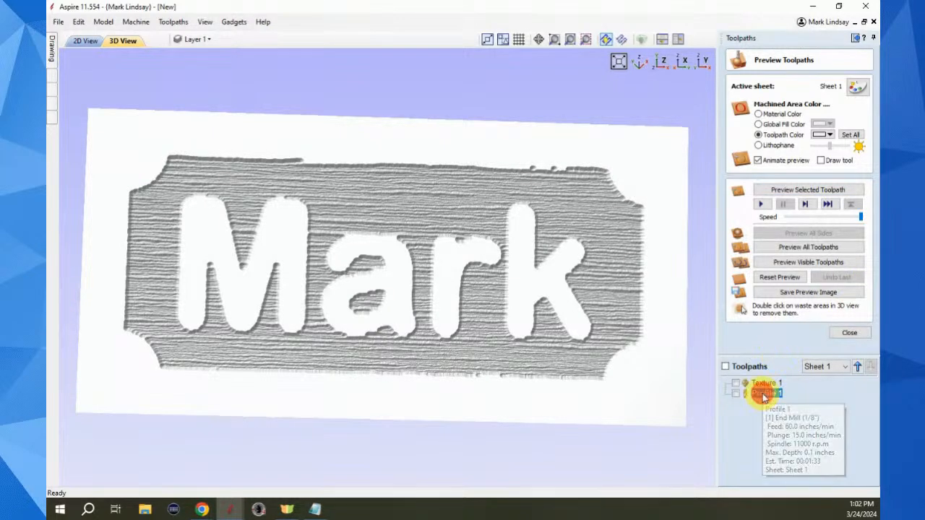
# Change the Profile 1 toolpath's tool to End Mill 0.25 inches 2 Flute and recalculate it.
pyautogui.doubleClick(764, 394)
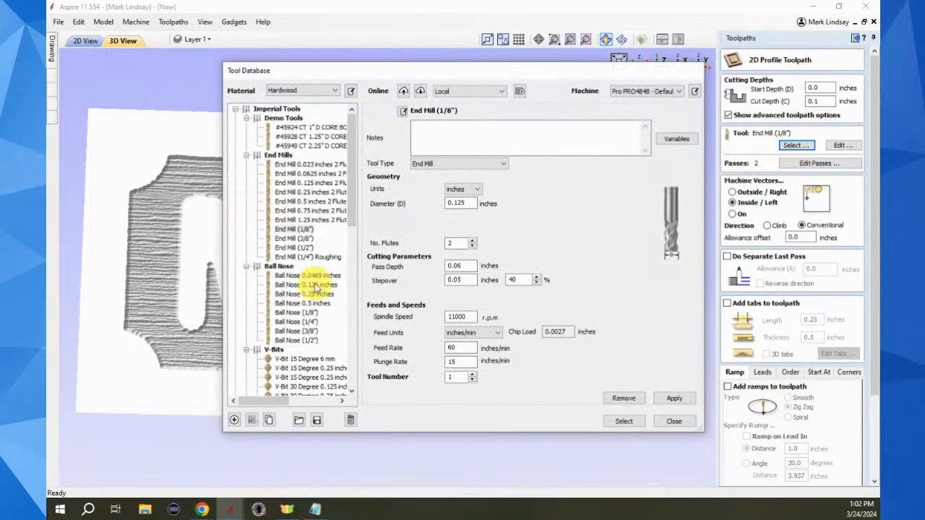
pyautogui.click(316, 193)
pyautogui.click(627, 422)
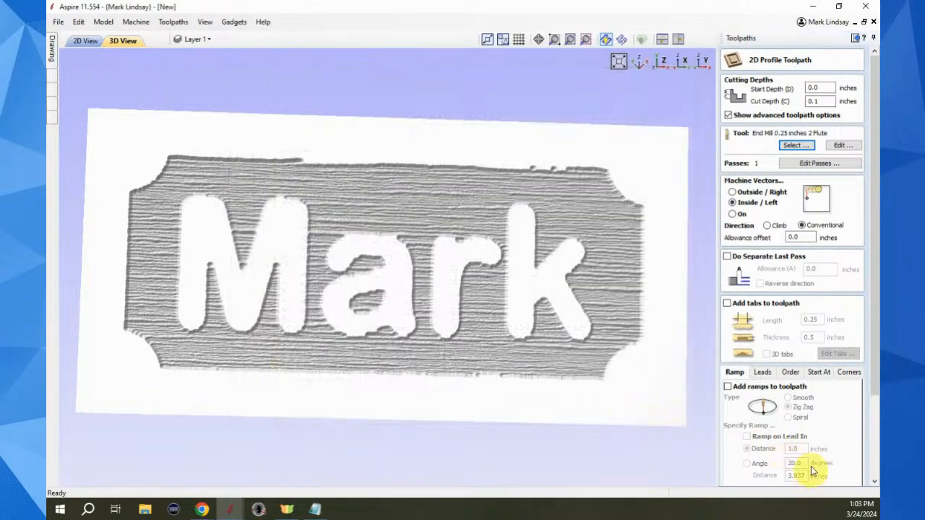
pyautogui.scroll(-5, 811, 485)
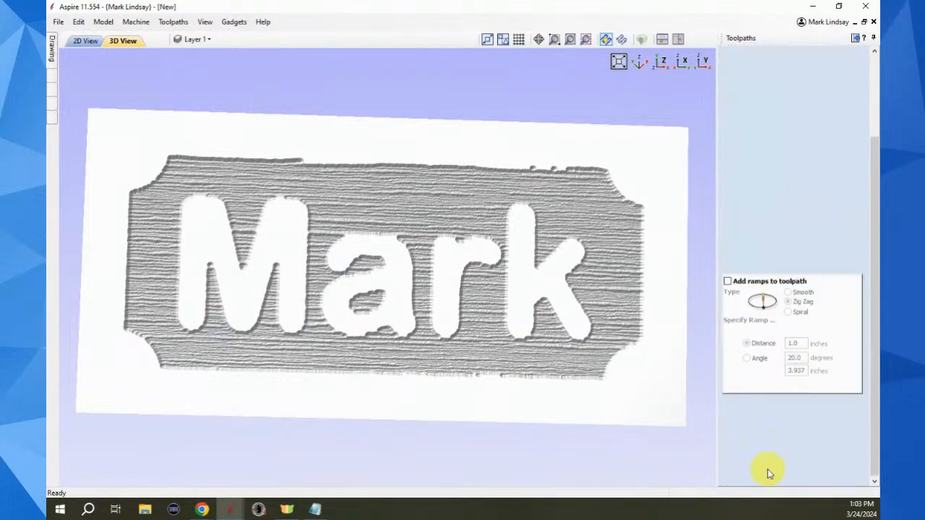
pyautogui.click(745, 478)
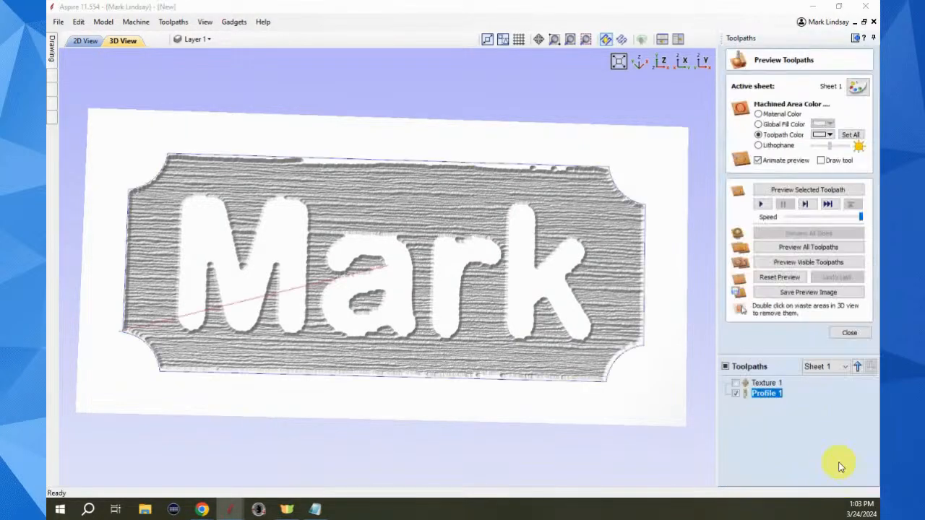
# Simulate the border profile cut with the 0.25 inch end mill, inspect it tilted in 3D and return to the 2D drawing.
pyautogui.click(829, 192)
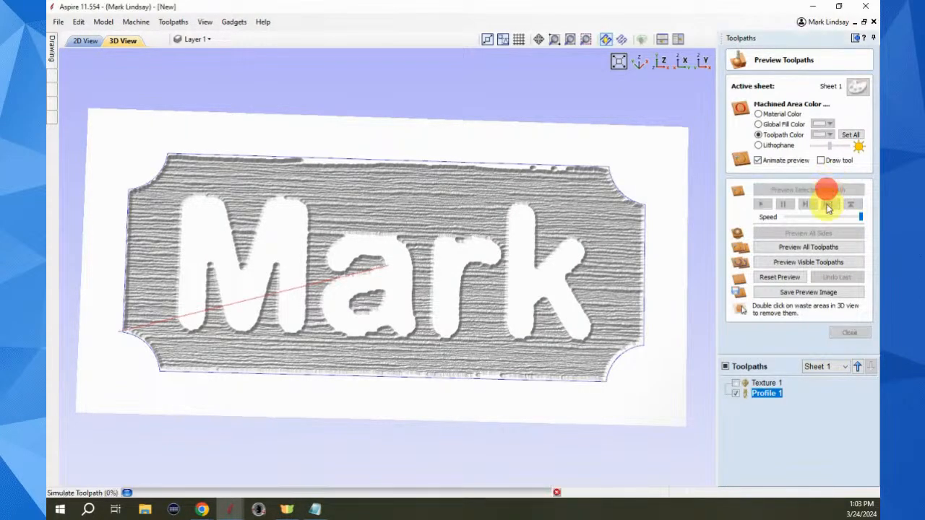
pyautogui.moveTo(397, 407); pyautogui.dragTo(412, 368)
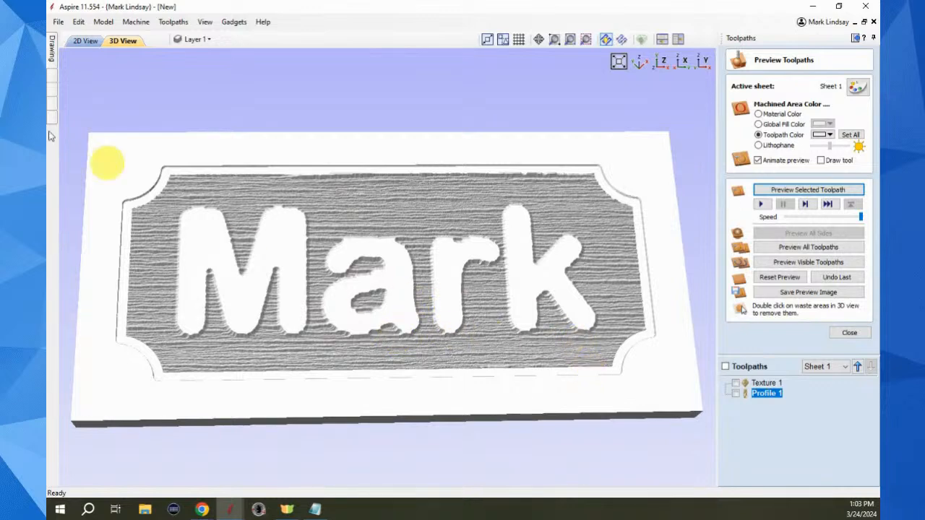
pyautogui.click(83, 41)
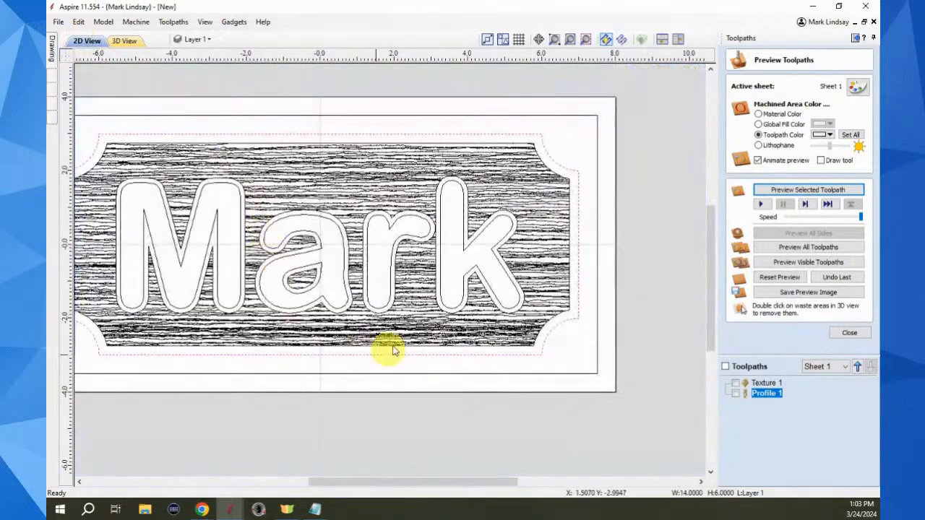
# Create a profile toolpath outside the lettering outlines with the End Mill 0.125 inches 2 Flute, 0.1 inches deep, and calculate it.
pyautogui.click(466, 253)
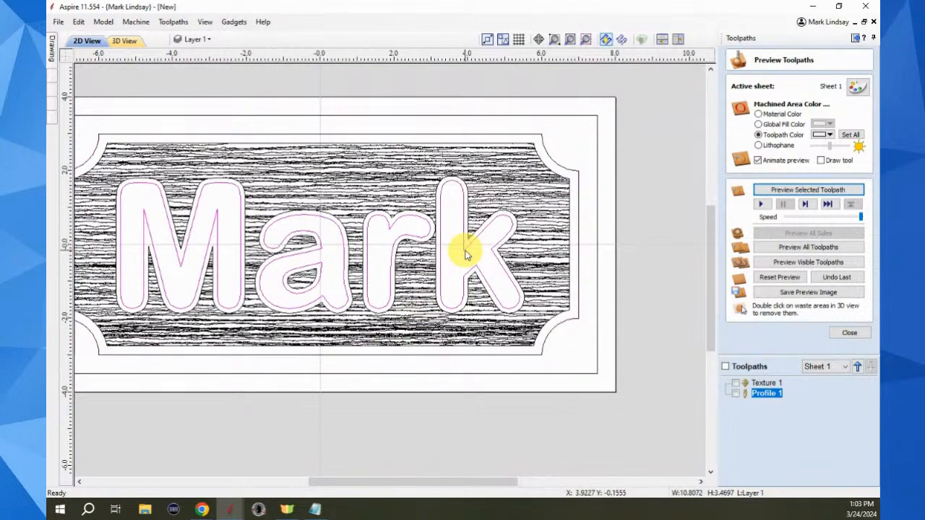
pyautogui.click(850, 333)
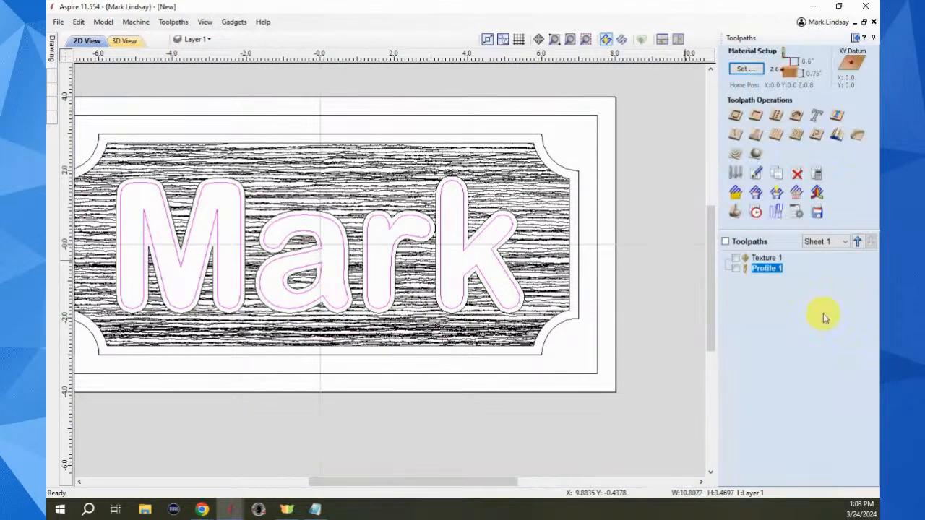
pyautogui.click(735, 116)
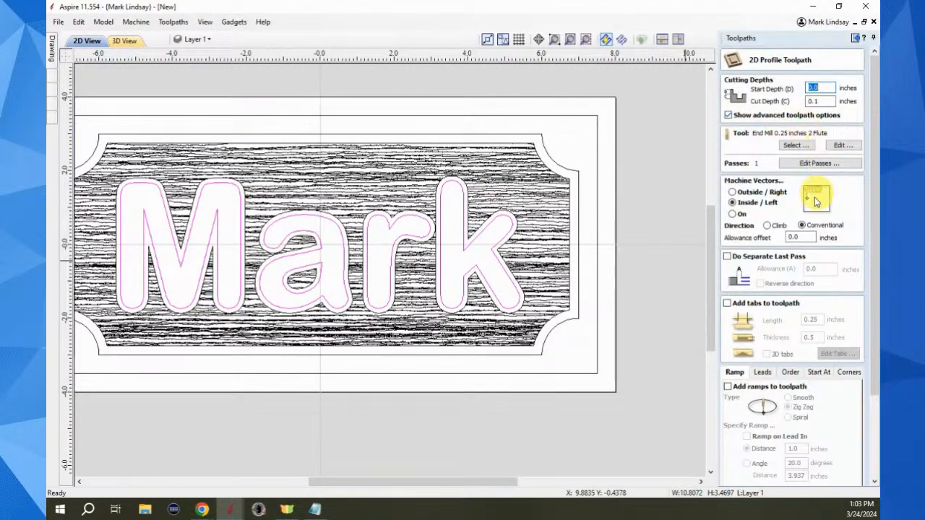
pyautogui.click(732, 192)
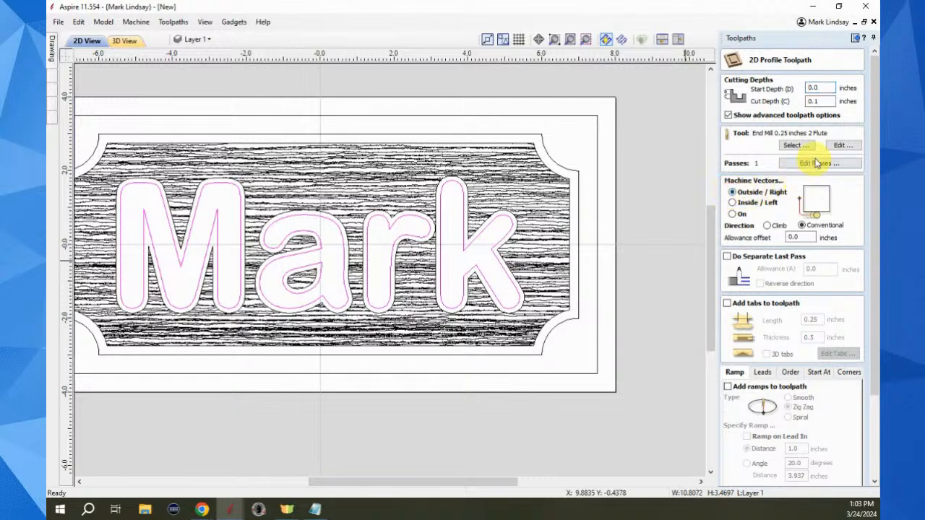
pyautogui.click(795, 146)
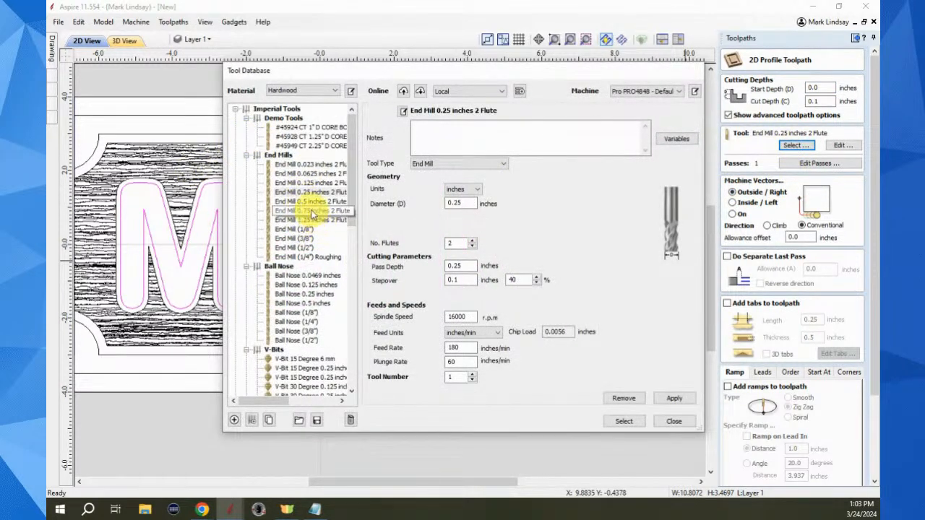
pyautogui.click(318, 186)
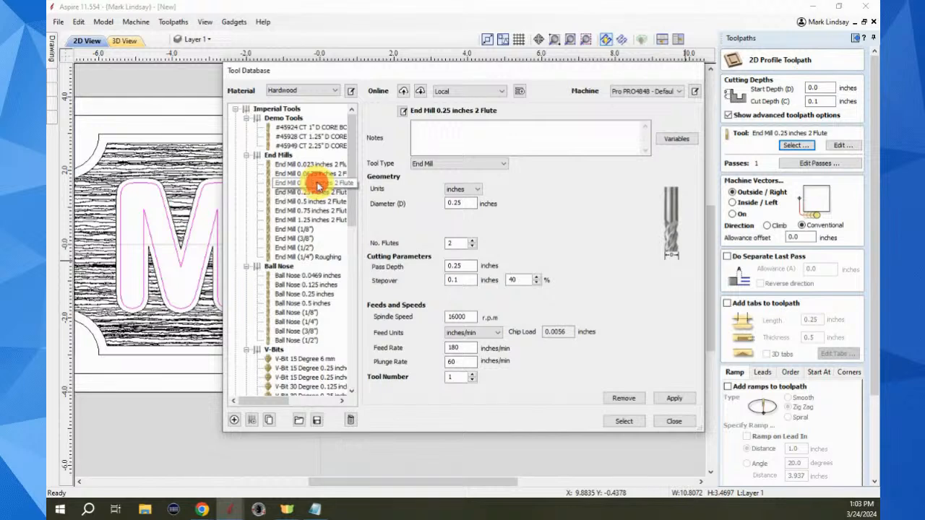
pyautogui.click(619, 424)
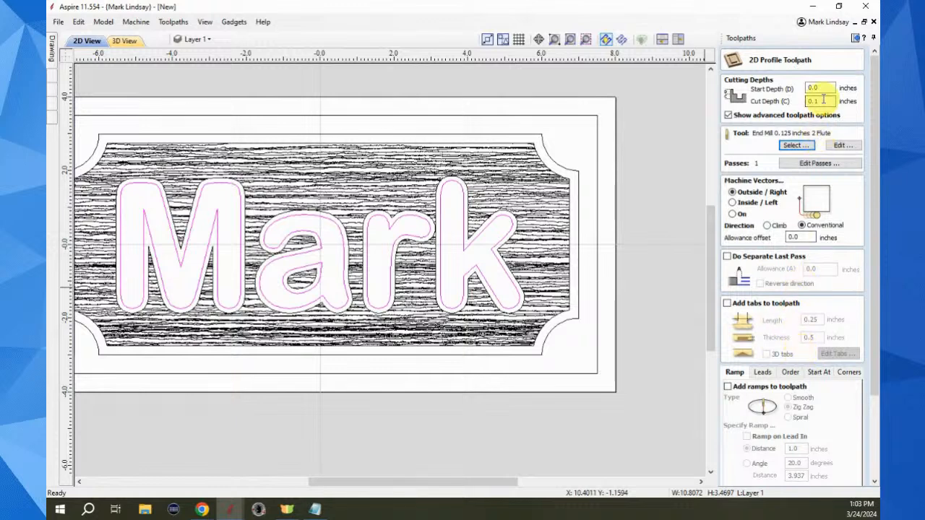
pyautogui.scroll(-5, 790, 433)
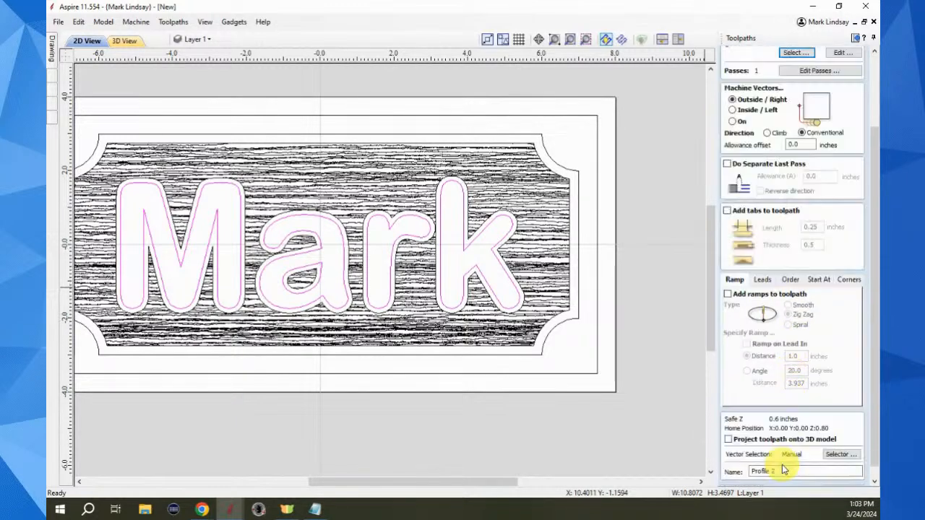
pyautogui.click(740, 479)
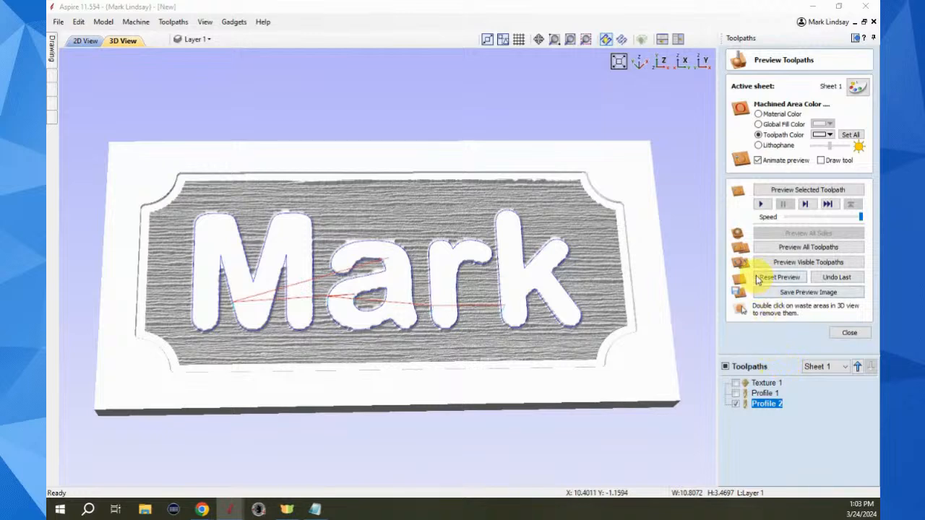
# Simulate the lettering profile cut, inspect it tilted in 3D and return to the 2D drawing with the preview closed.
pyautogui.click(807, 190)
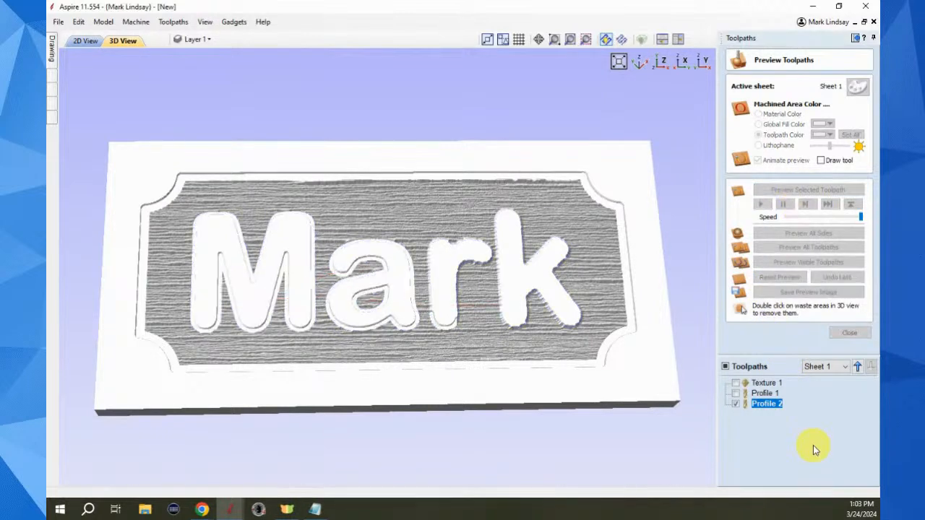
pyautogui.moveTo(384, 386); pyautogui.dragTo(378, 415)
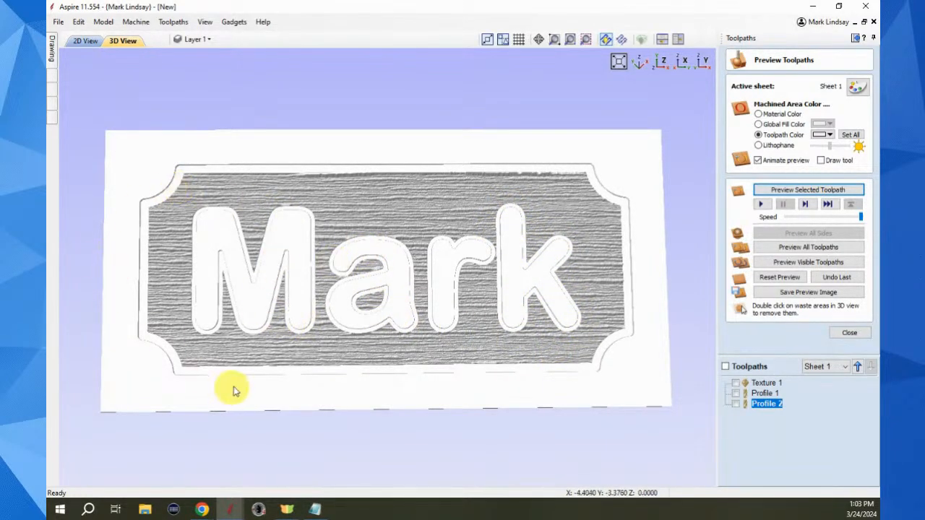
pyautogui.click(86, 42)
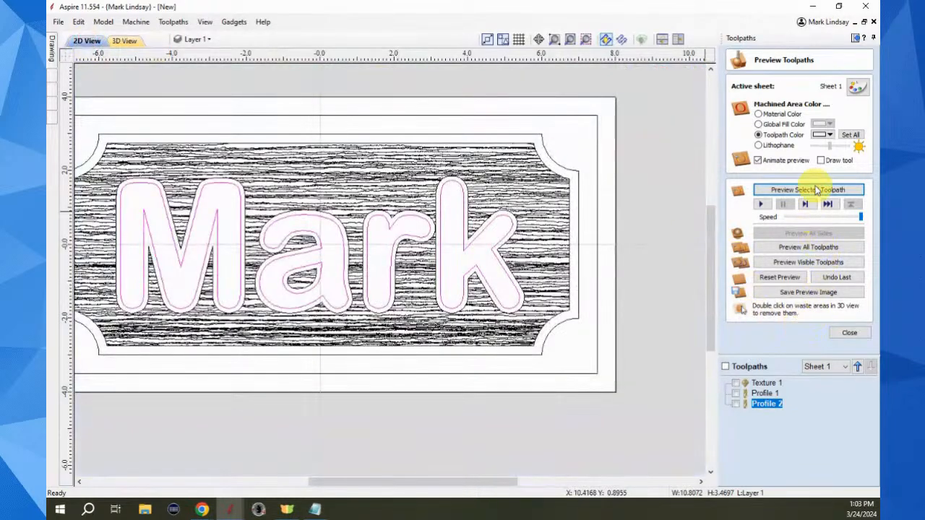
pyautogui.click(851, 333)
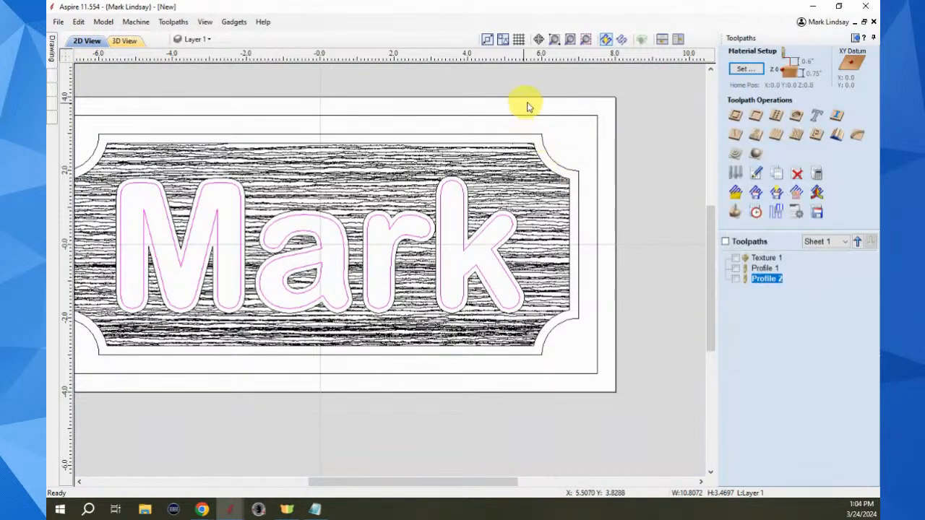
# Start an outside profile toolpath on the outer rectangle with 0.75 inches cut depth and the End Mill 0.25 inches 2 Flute.
pyautogui.click(586, 118)
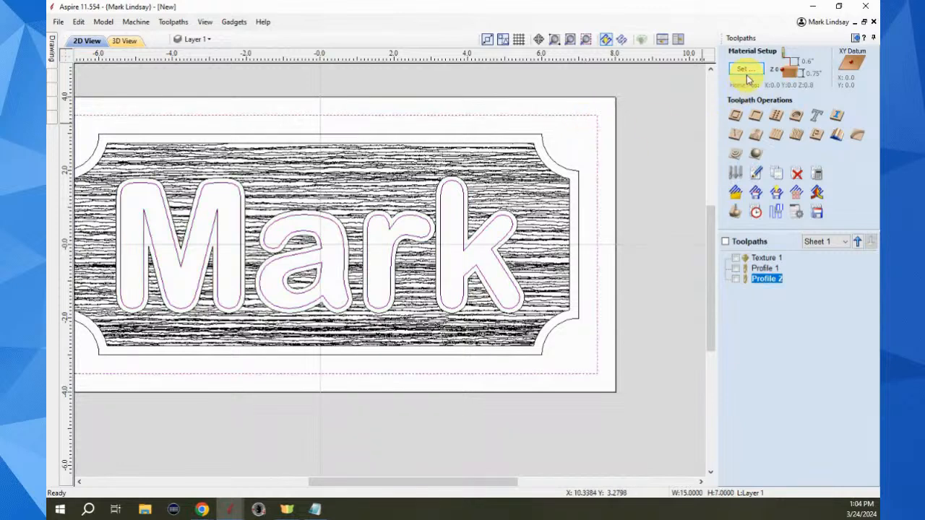
pyautogui.click(736, 115)
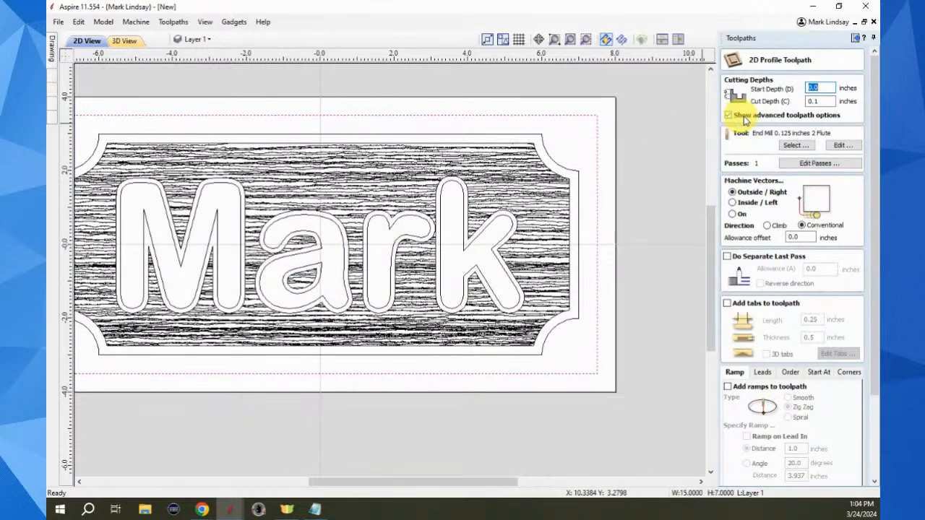
pyautogui.click(820, 101)
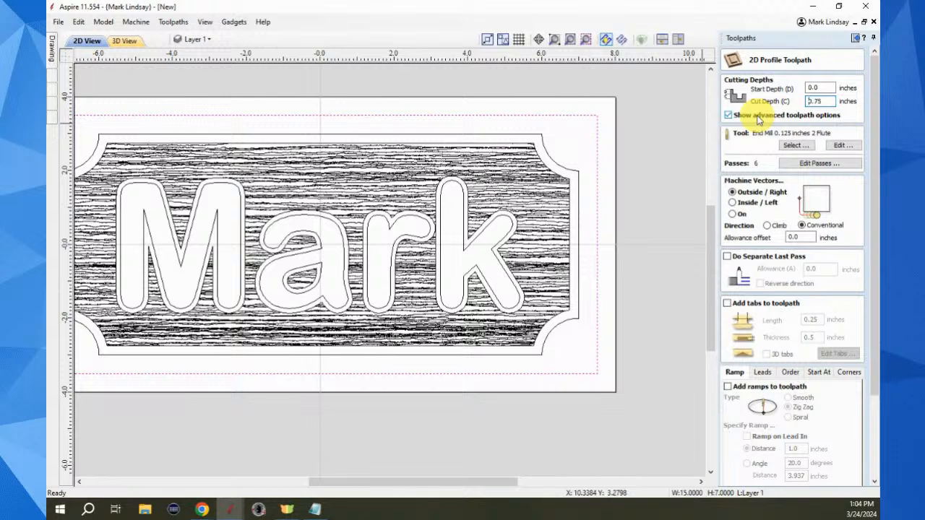
pyautogui.click(796, 147)
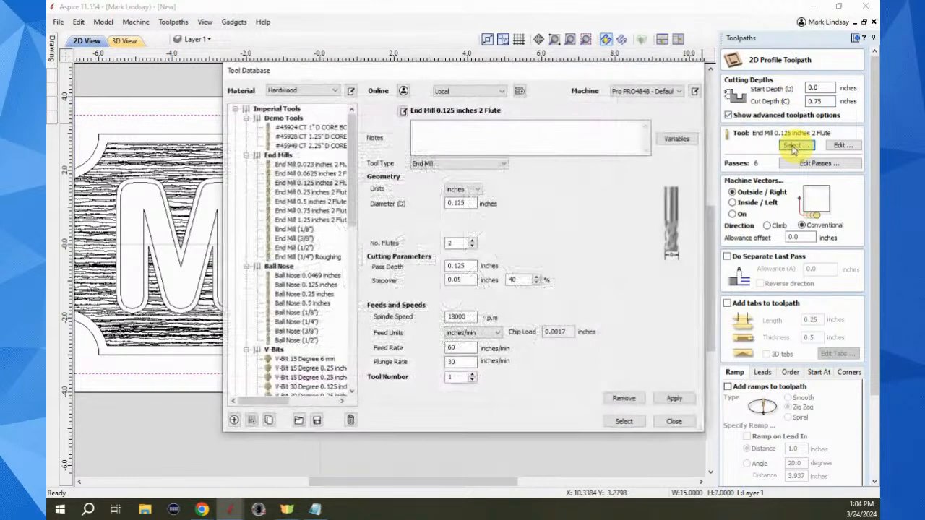
pyautogui.click(314, 193)
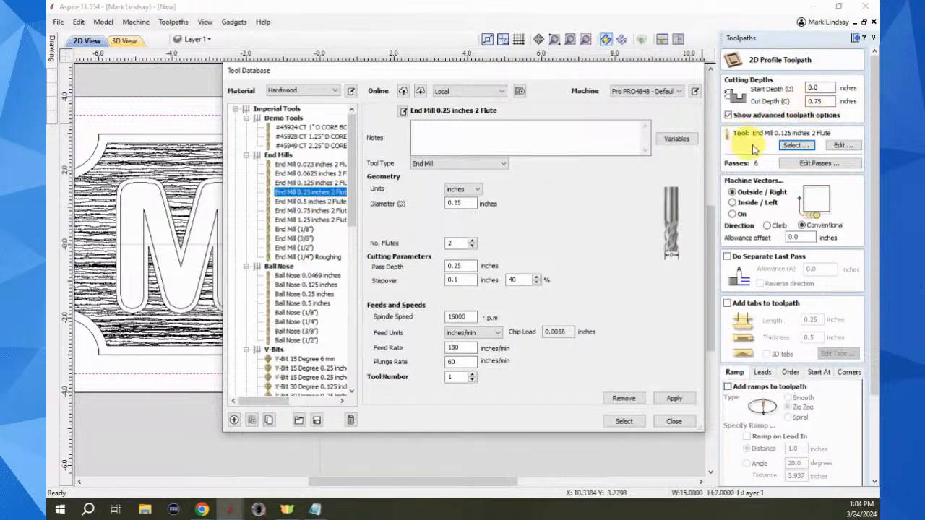
pyautogui.click(806, 164)
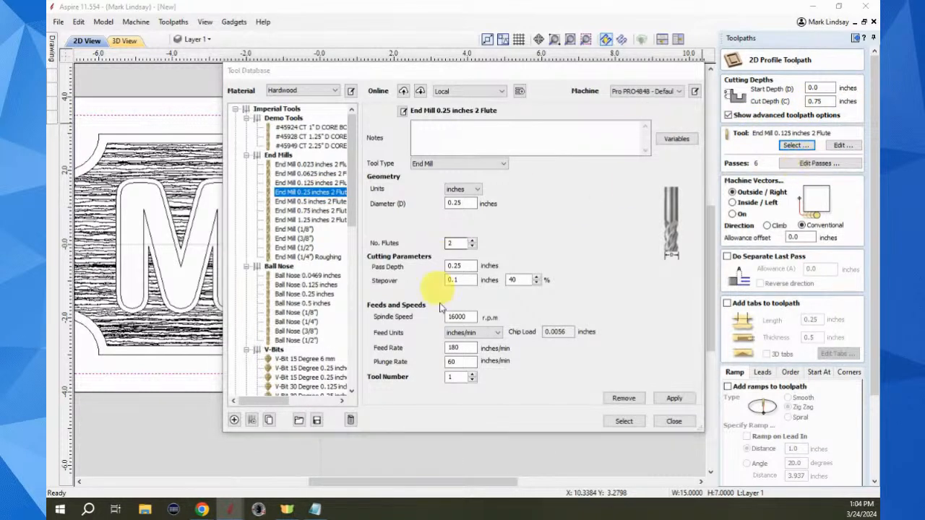
pyautogui.click(624, 422)
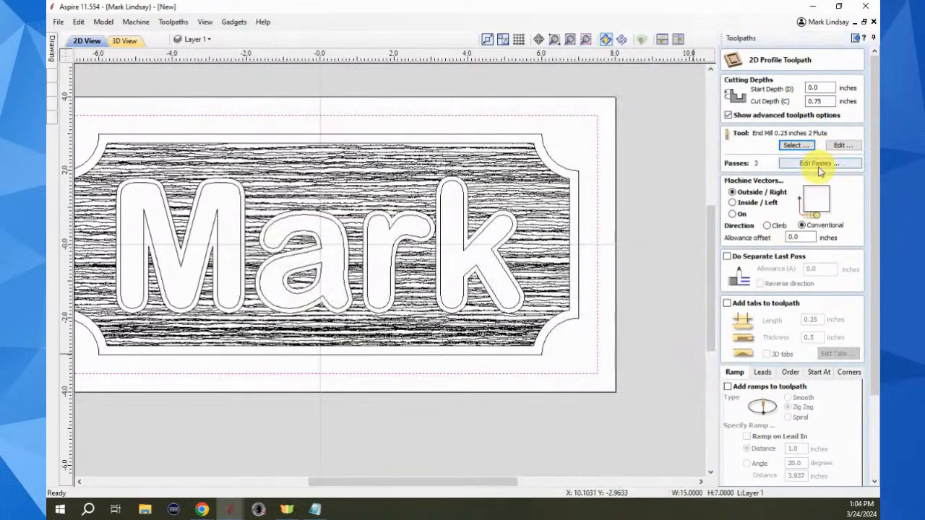
# Review the outer rectangle cutout's pass depths without changing them and calculate the profile toolpath.
pyautogui.click(820, 164)
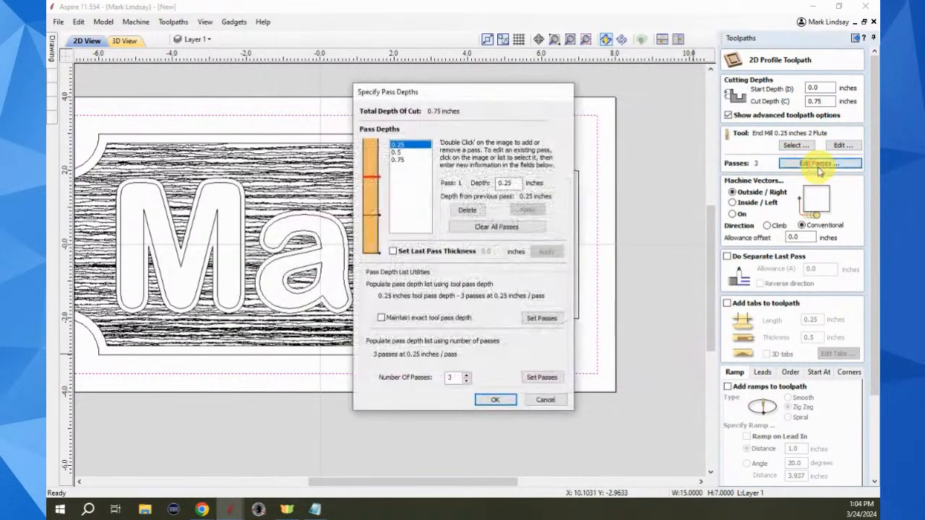
pyautogui.click(543, 401)
pyautogui.scroll(-1, 795, 394)
pyautogui.scroll(-5, 795, 394)
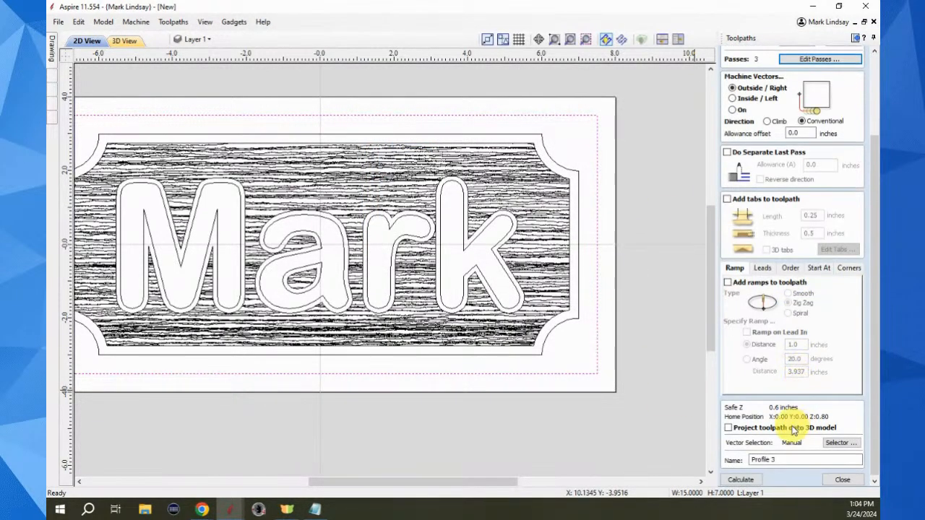
pyautogui.click(746, 478)
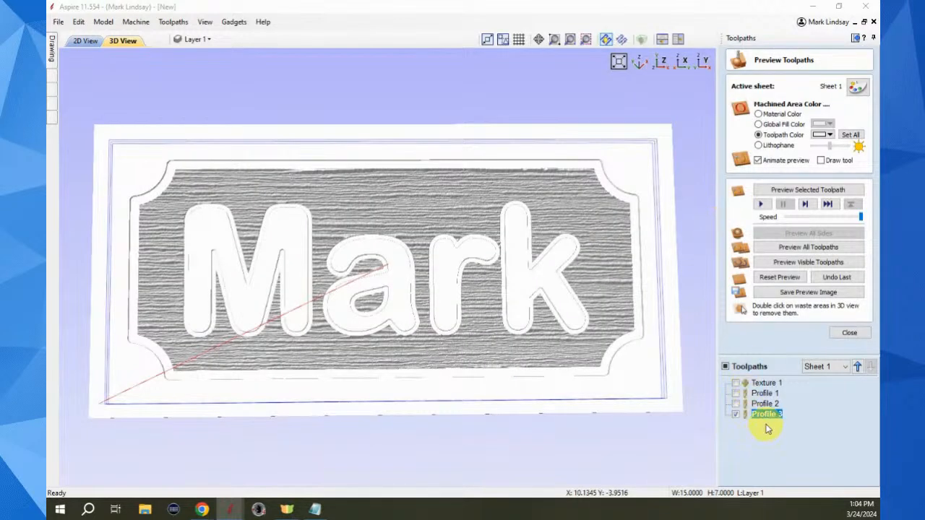
# Simulate the outer rectangle cutout, remove the waste material around the sign and inspect the result in 3D.
pyautogui.click(808, 190)
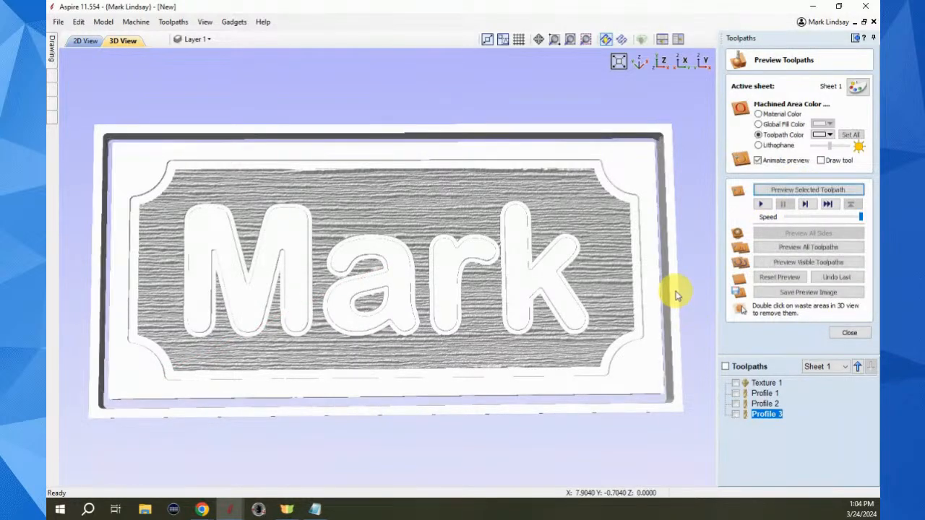
pyautogui.doubleClick(677, 294)
pyautogui.moveTo(523, 391); pyautogui.dragTo(528, 398)
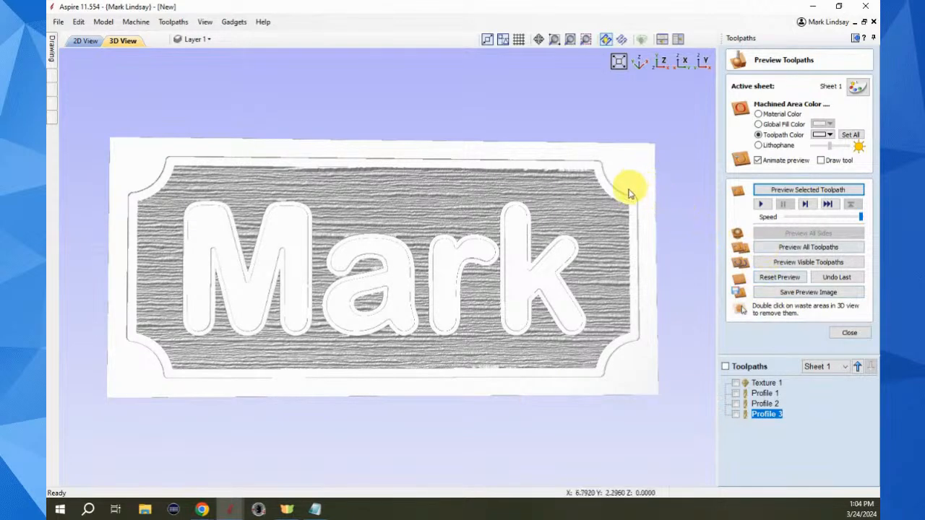
pyautogui.click(736, 383)
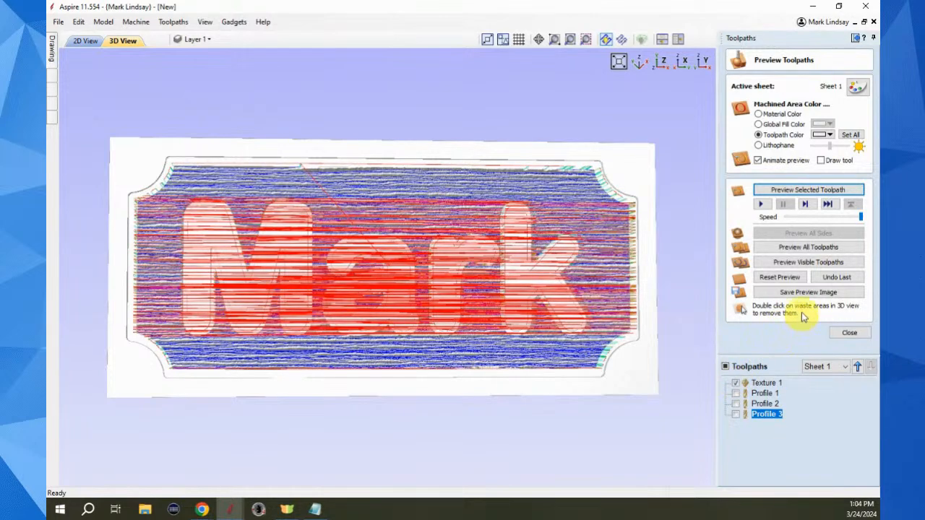
pyautogui.click(831, 135)
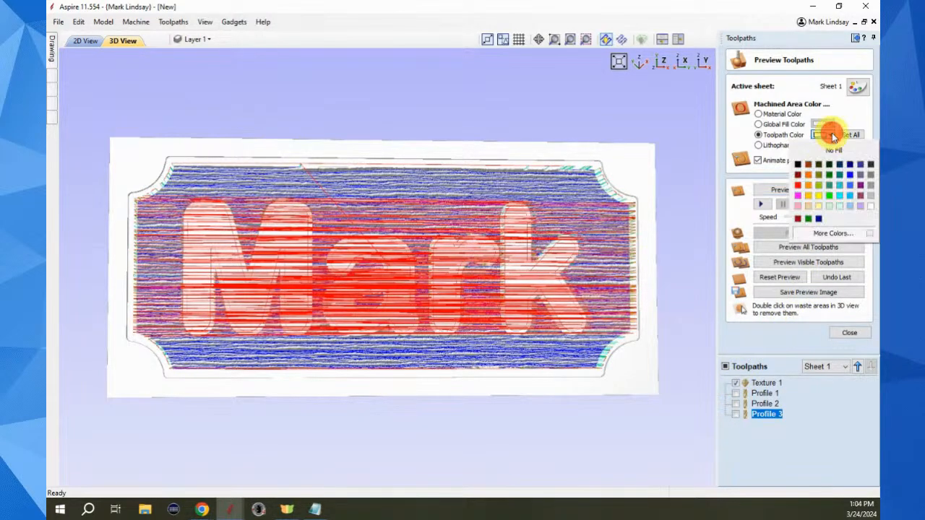
pyautogui.click(799, 177)
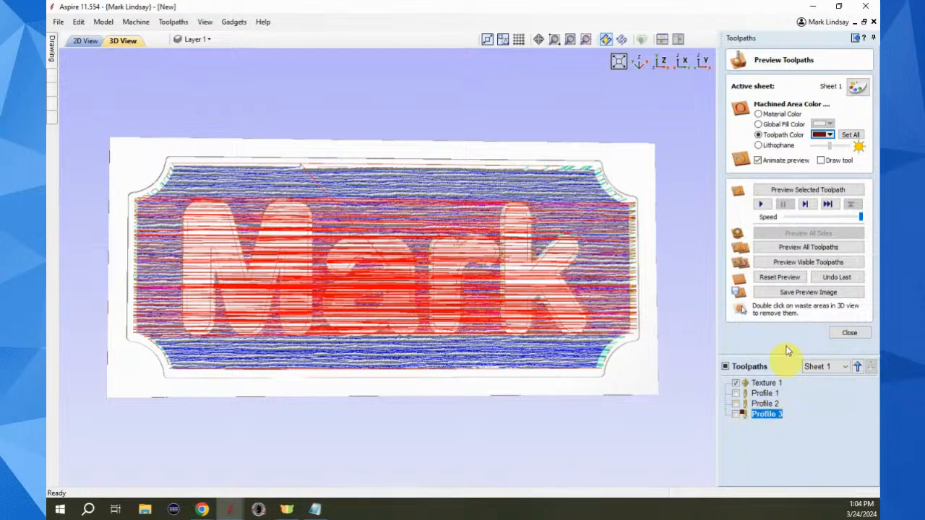
pyautogui.click(831, 137)
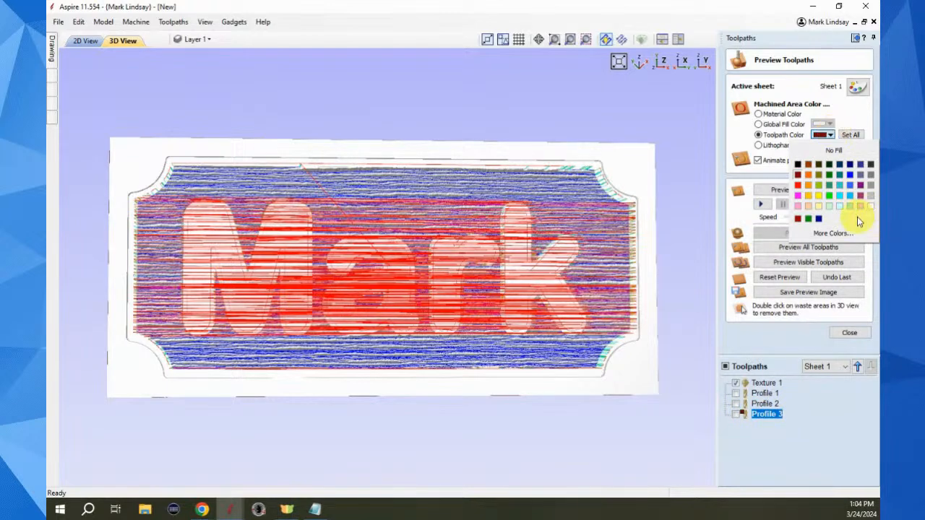
pyautogui.click(833, 150)
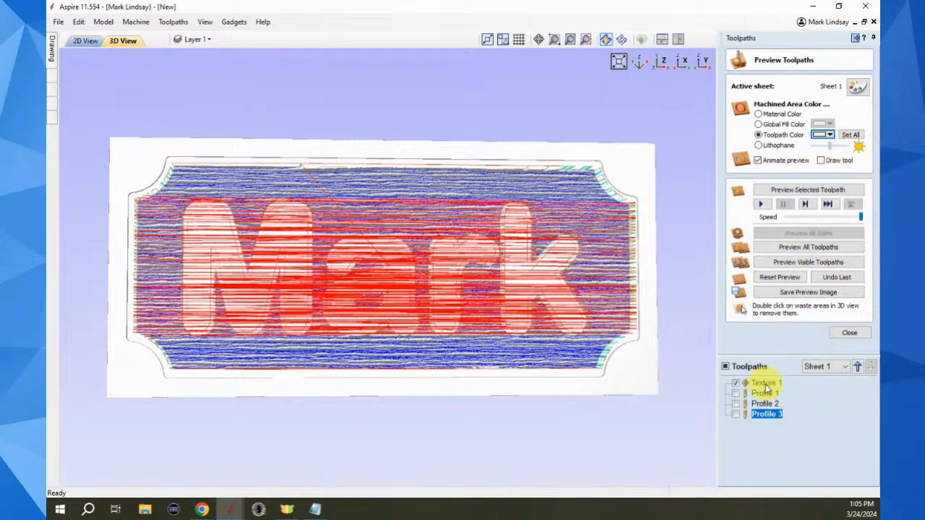
# Set the Texture 1 toolpath's preview color to brown, hide its toolpath lines and inspect the sign tilted in 3D.
pyautogui.click(766, 383)
pyautogui.click(831, 135)
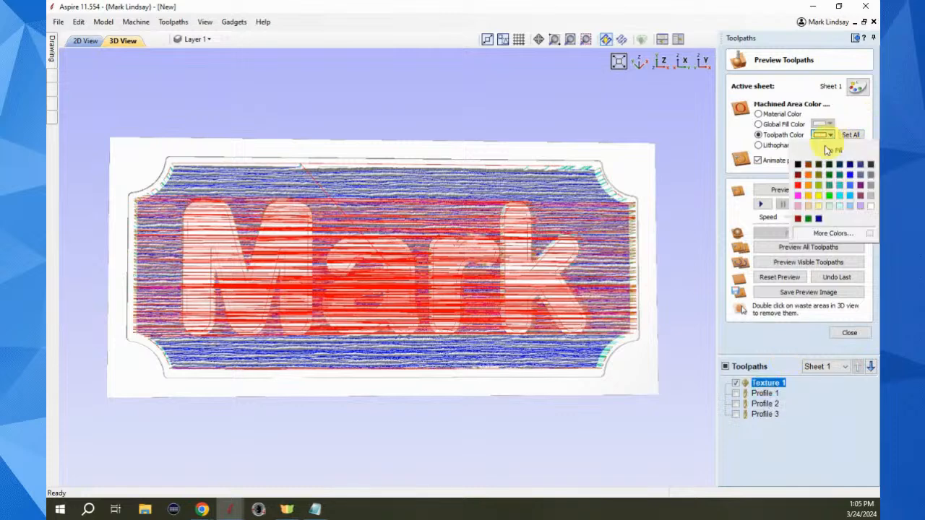
pyautogui.click(808, 165)
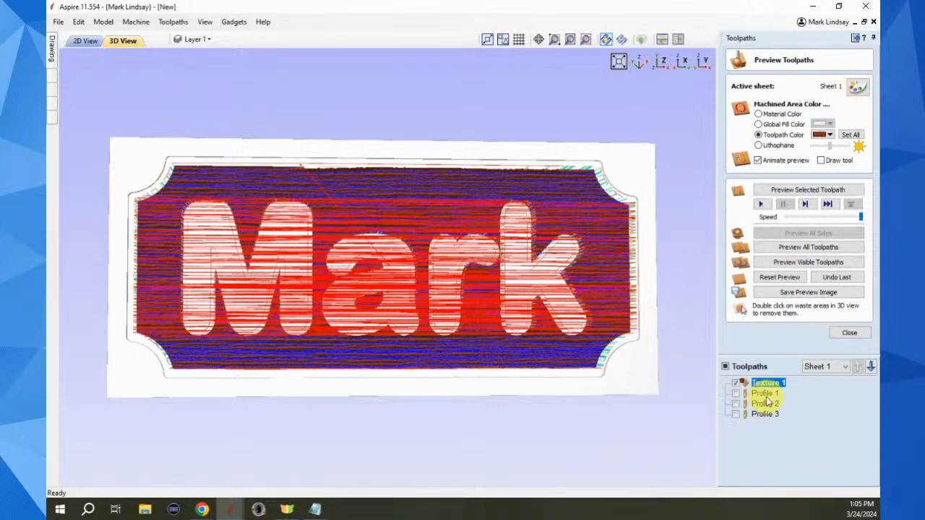
pyautogui.click(631, 373)
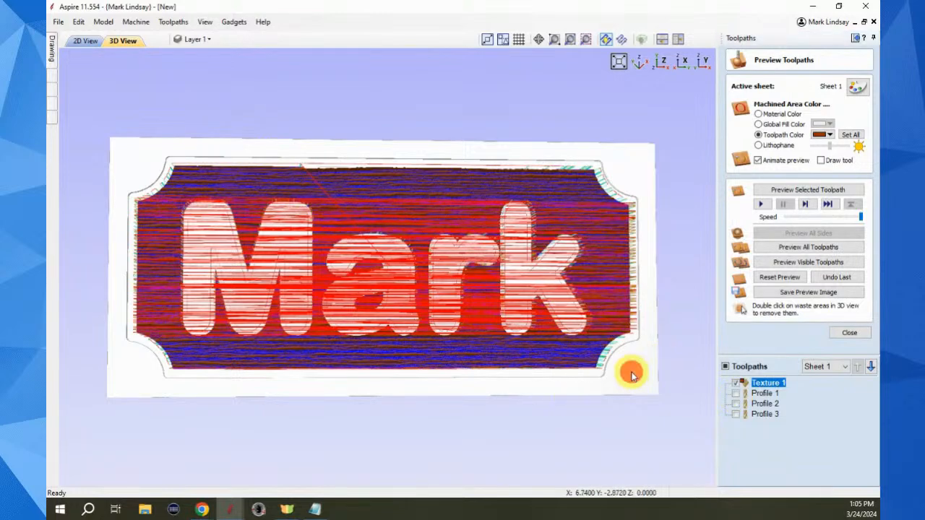
pyautogui.click(736, 387)
pyautogui.moveTo(542, 406); pyautogui.dragTo(517, 381)
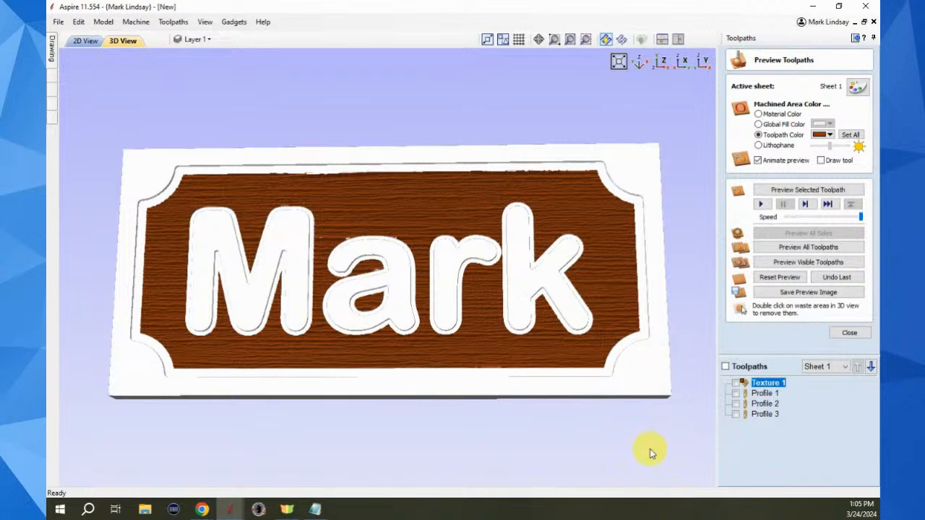
# Set the active sheet's material appearance to a solid light blue color.
pyautogui.click(857, 87)
pyautogui.click(843, 127)
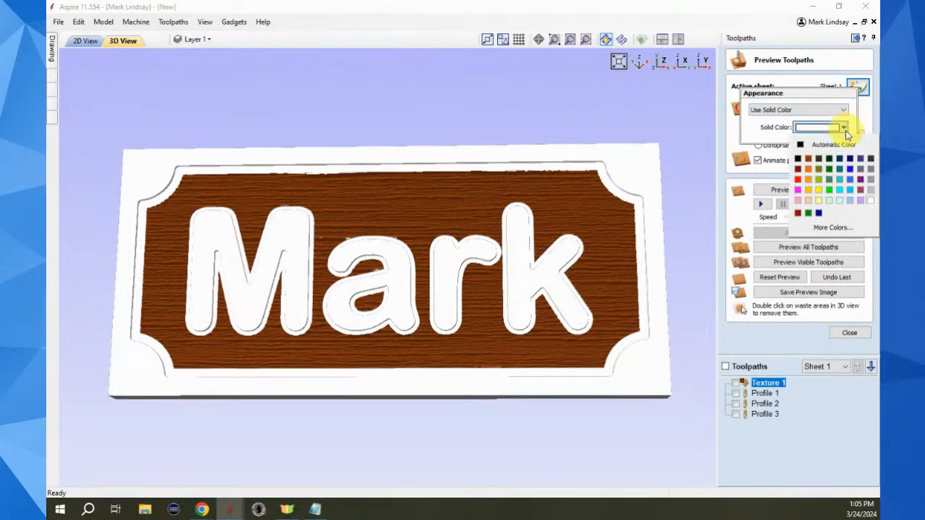
pyautogui.click(847, 179)
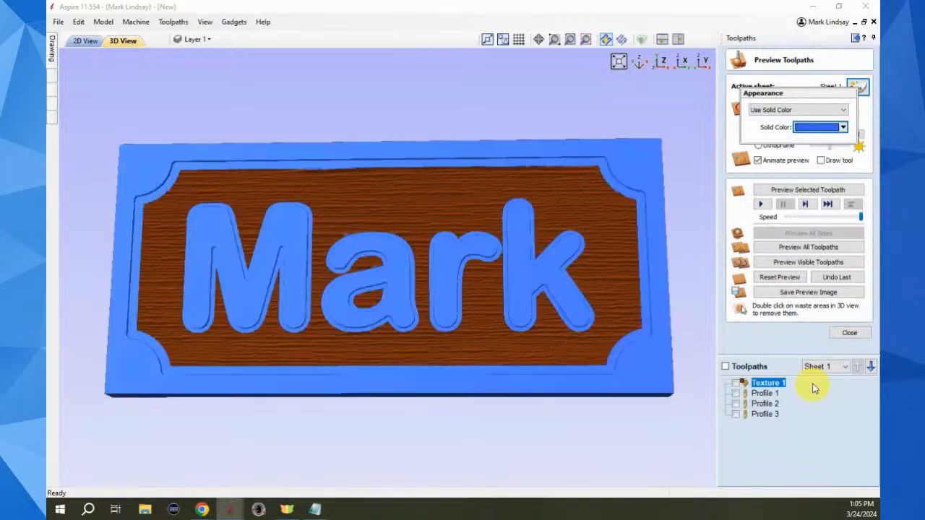
# Set the preview color of the Profile 1 and Profile 2 toolpaths to white and inspect the colored sign in 3D.
pyautogui.click(766, 393)
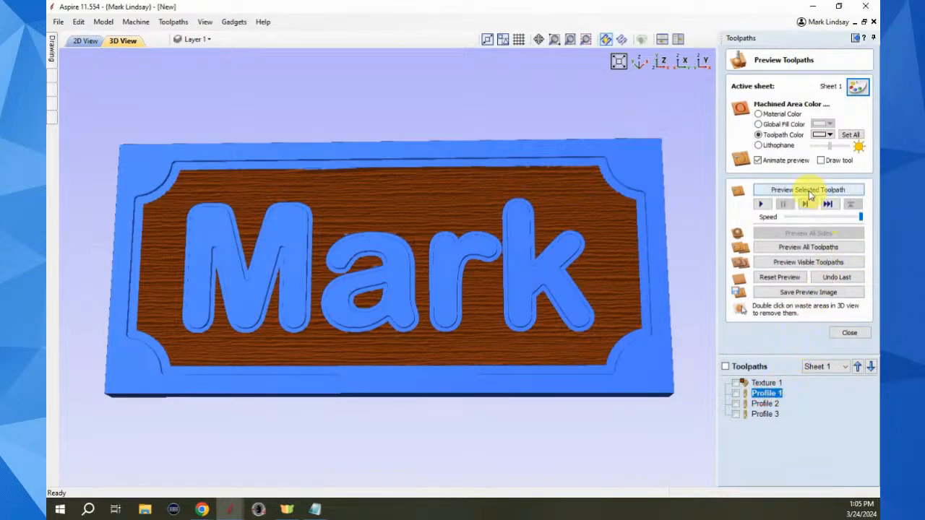
pyautogui.click(824, 134)
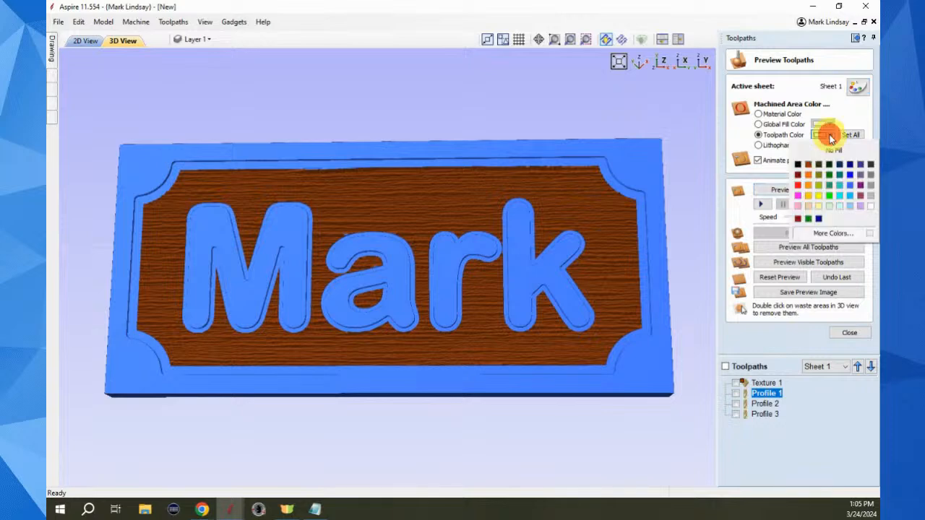
pyautogui.click(870, 208)
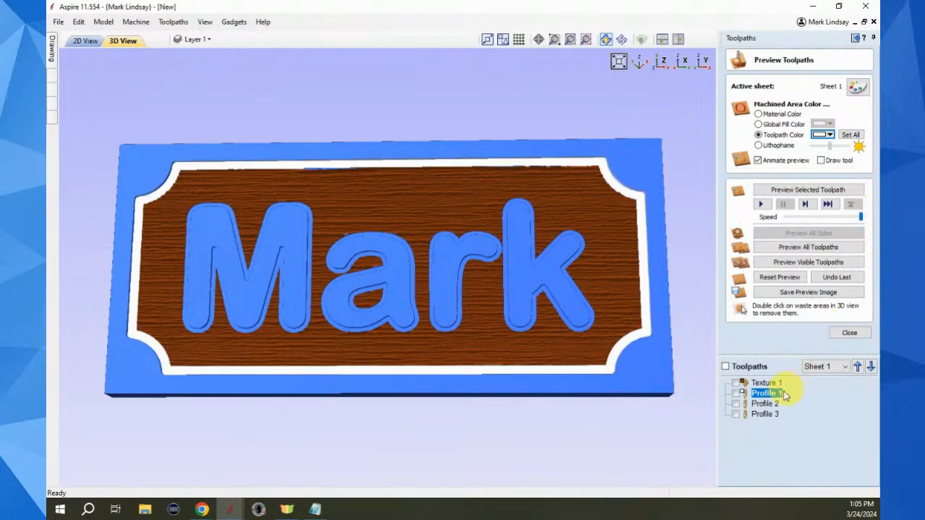
pyautogui.click(765, 405)
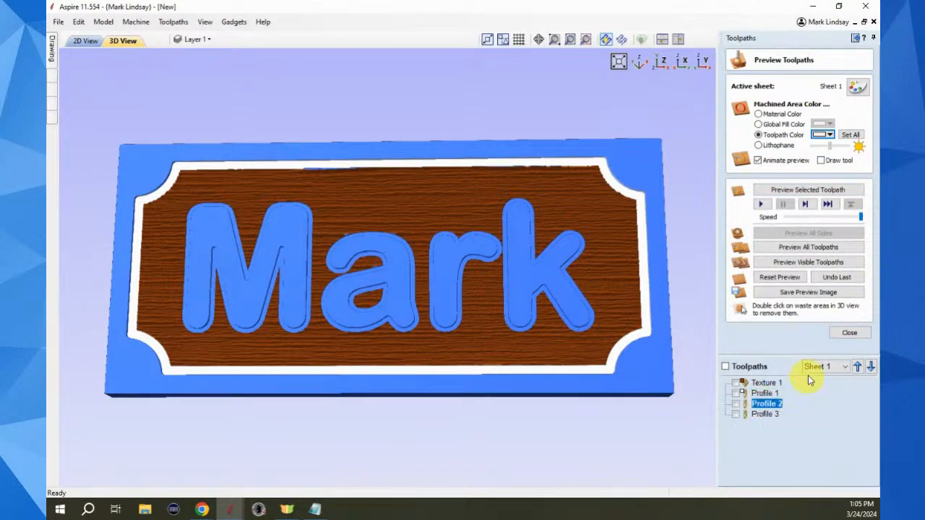
pyautogui.click(825, 134)
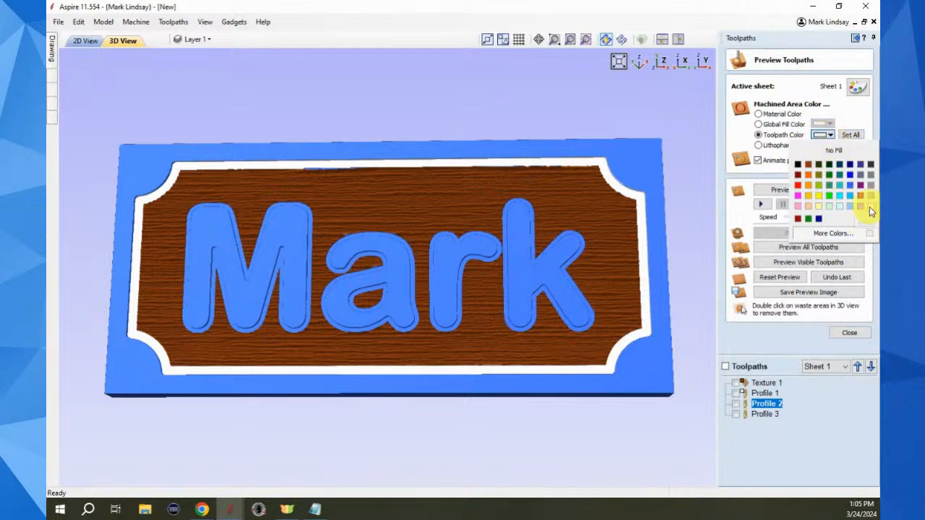
pyautogui.click(869, 206)
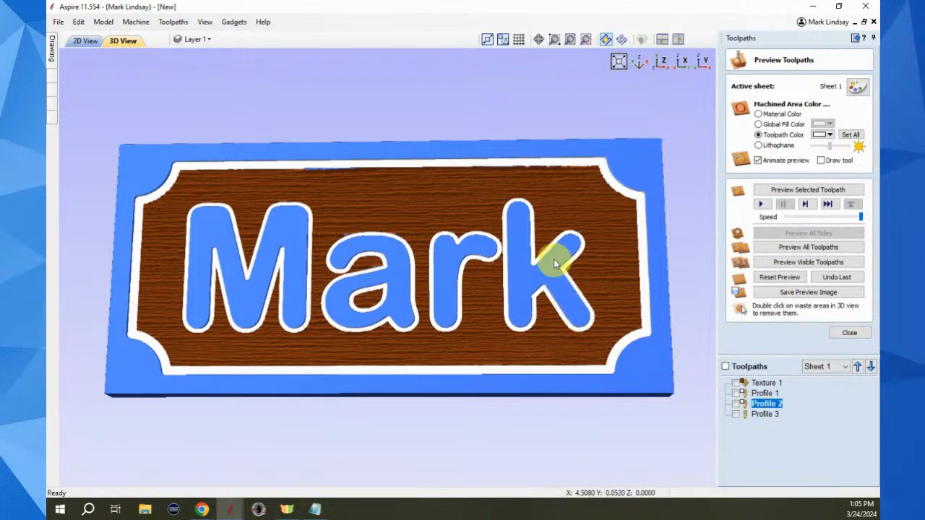
pyautogui.moveTo(547, 257)
pyautogui.mouseDown()
pyautogui.moveTo(547, 289)
pyautogui.moveTo(541, 244)
pyautogui.mouseUp()
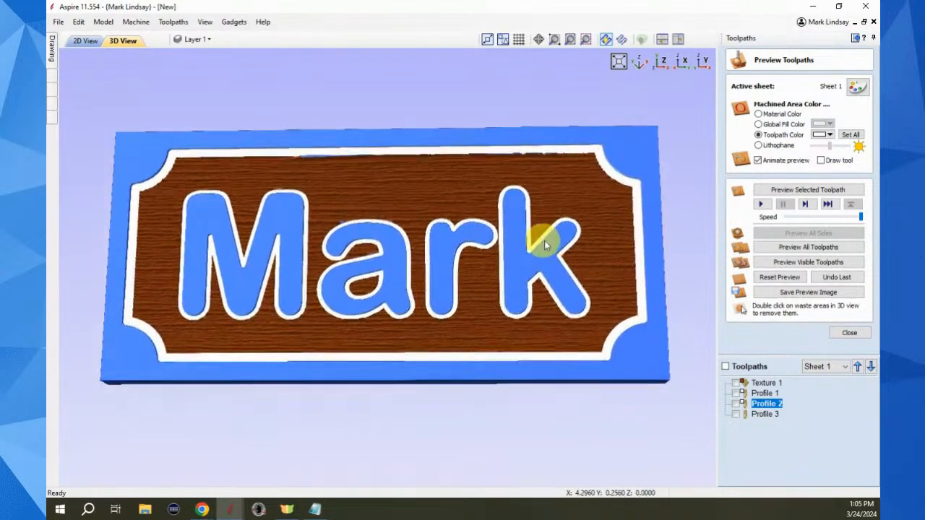
pyautogui.moveTo(377, 379); pyautogui.dragTo(554, 400)
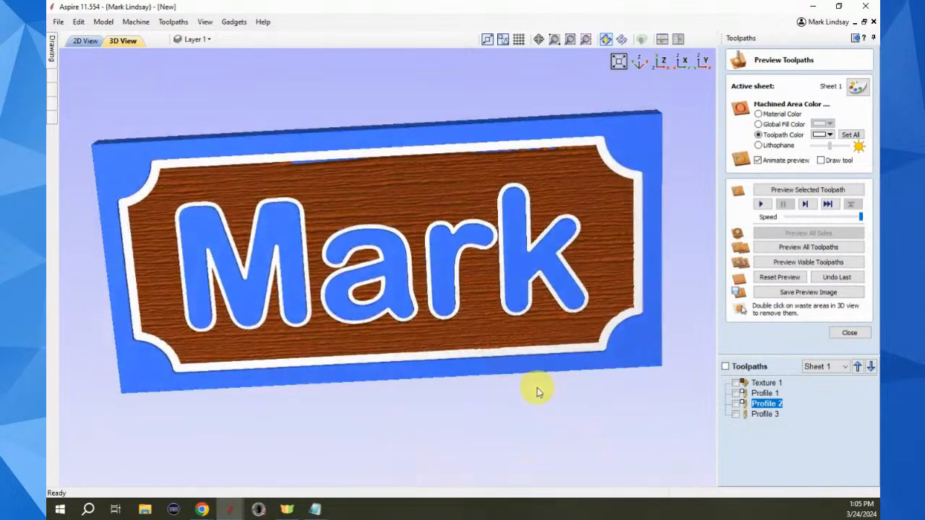
pyautogui.moveTo(630, 355); pyautogui.dragTo(429, 305)
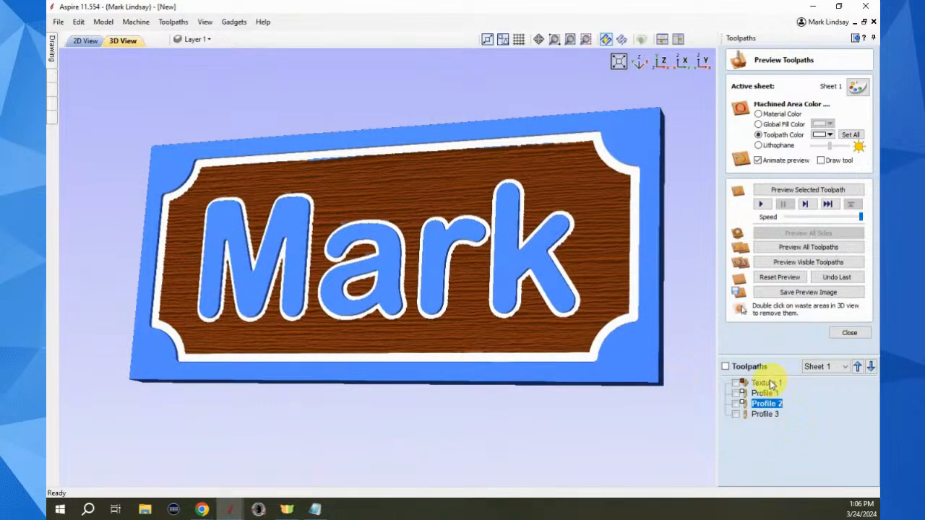
# Show the Texture 1 toolpath and check its estimated machining time in the toolpaths summary.
pyautogui.moveTo(771, 385)
pyautogui.click(735, 382)
pyautogui.click(852, 333)
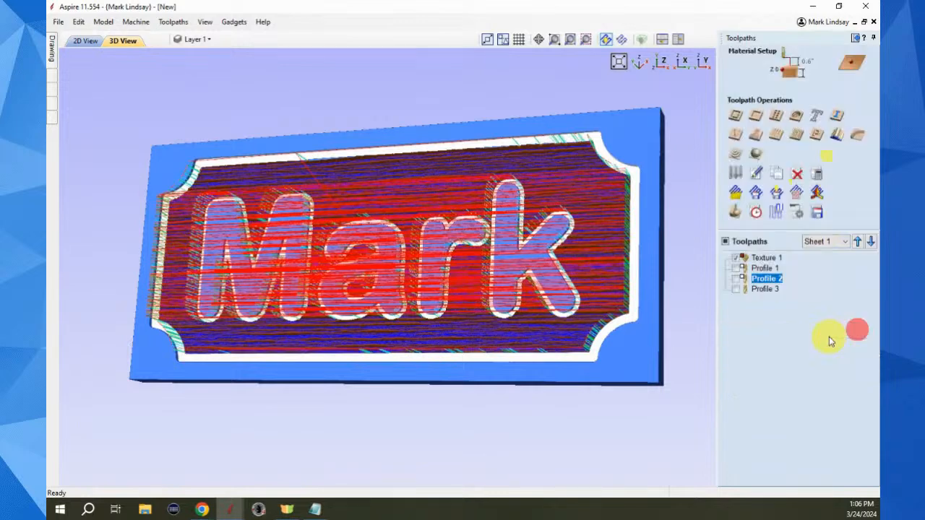
pyautogui.click(758, 209)
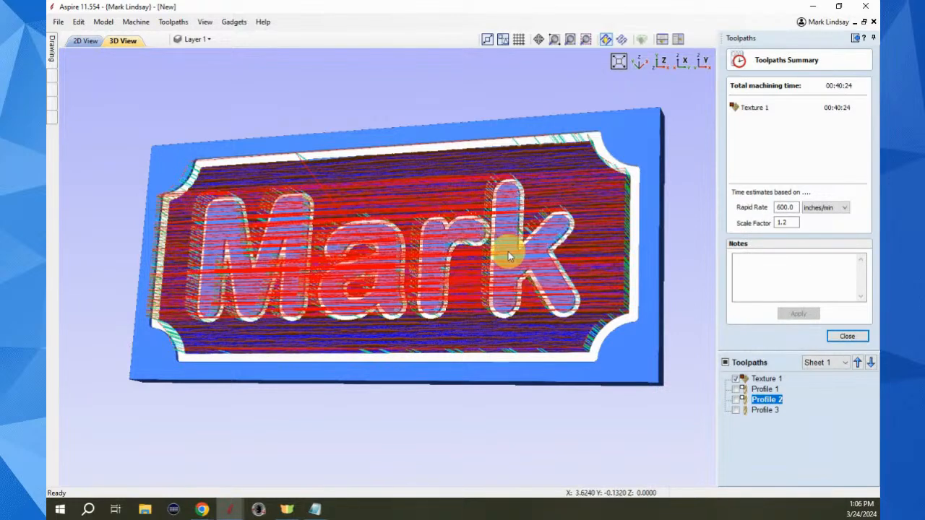
pyautogui.click(848, 337)
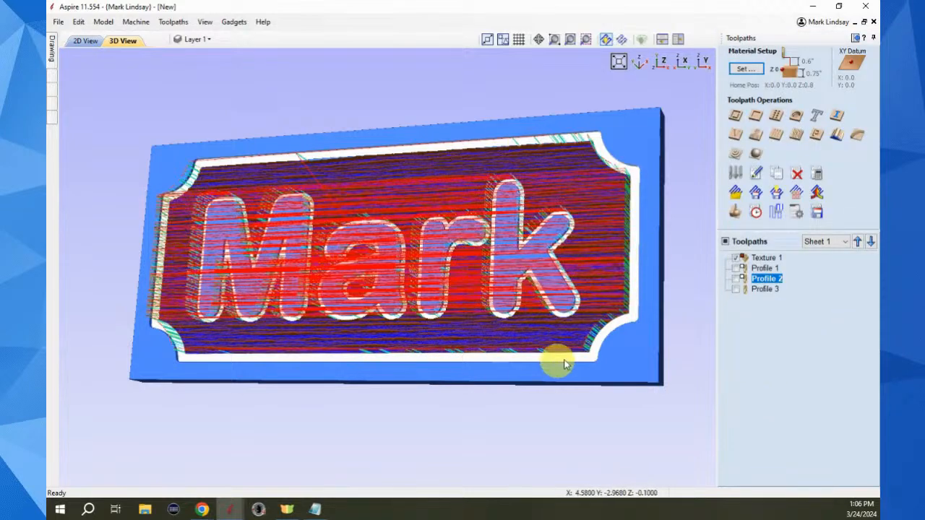
# Hide the Texture 1 toolpath lines, leave the toolpath preview and view the sign straight from above.
pyautogui.click(736, 212)
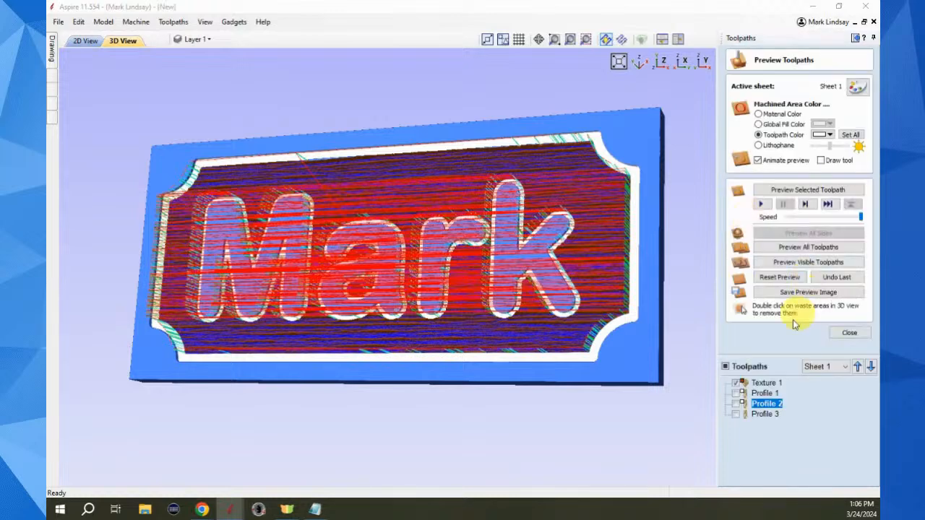
pyautogui.click(735, 384)
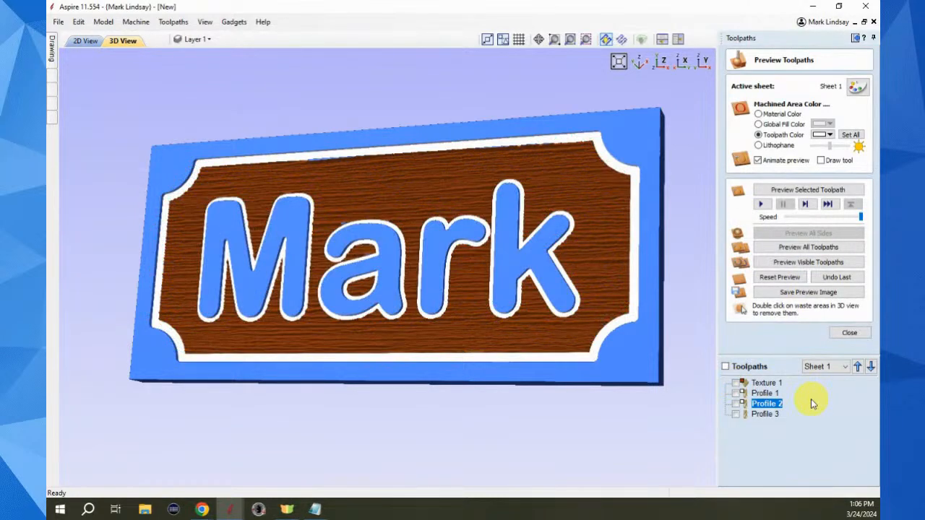
pyautogui.click(849, 335)
pyautogui.click(658, 62)
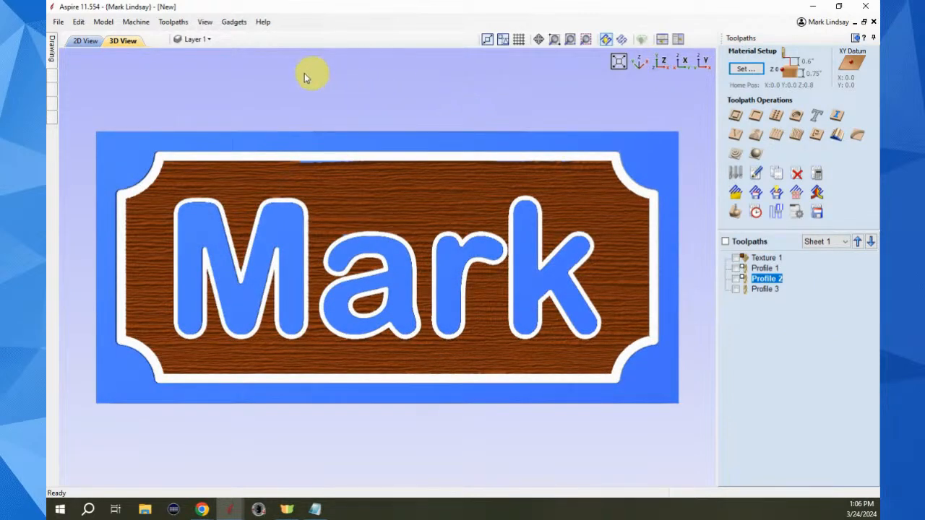
# Look through the installed gadgets, switch to Chrome and examine the V11 gadget categories on the Vectric Gadgets home page.
pyautogui.click(234, 22)
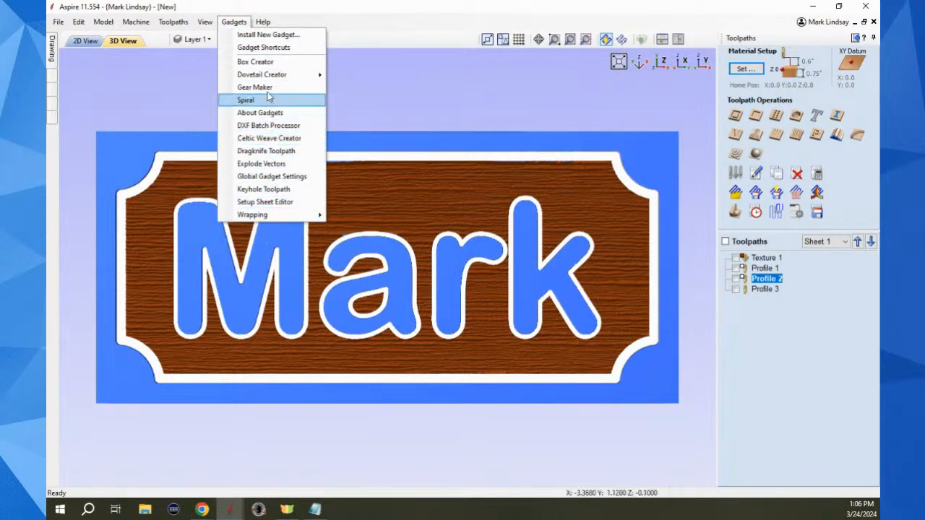
pyautogui.click(402, 10)
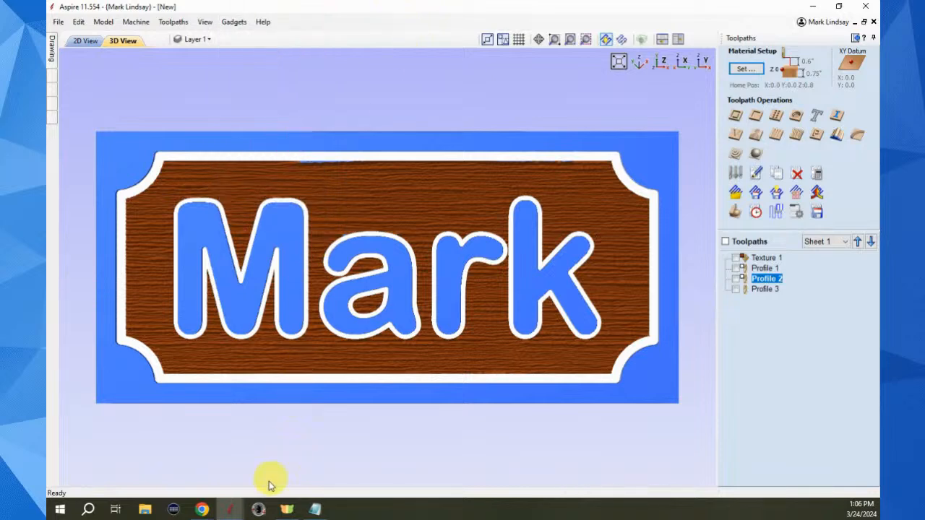
pyautogui.moveTo(204, 511)
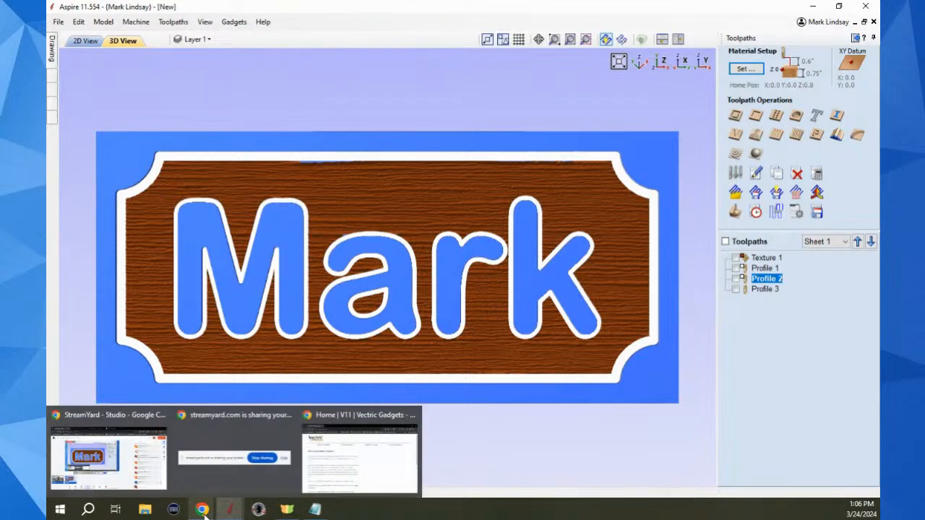
pyautogui.click(354, 418)
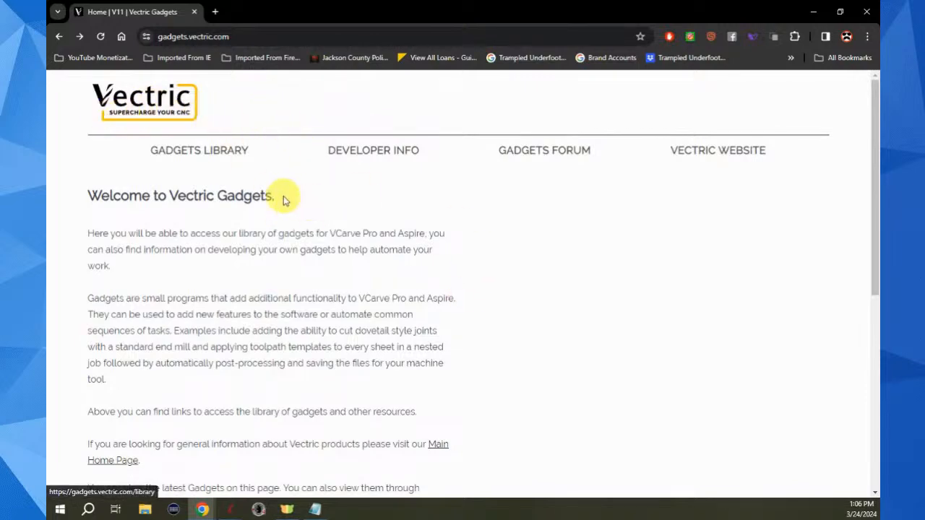
pyautogui.scroll(-5, 283, 195)
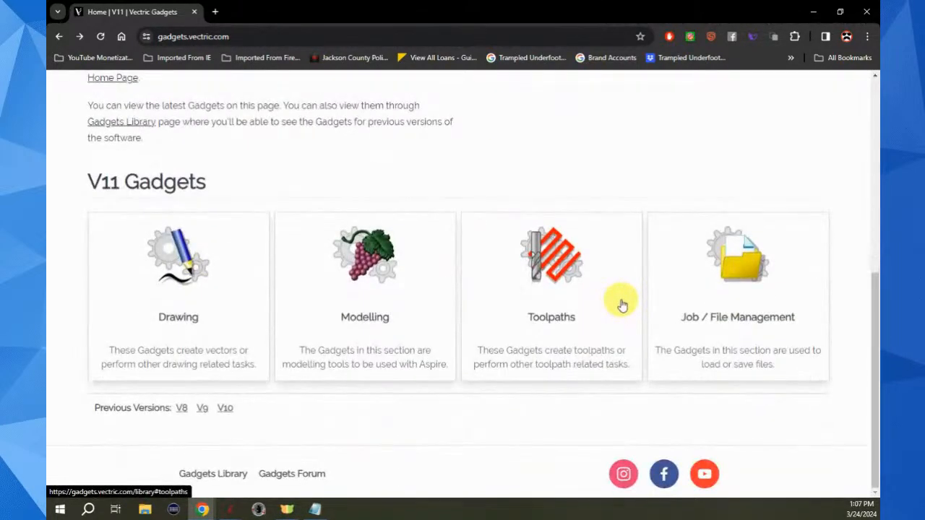
pyautogui.scroll(3, 623, 303)
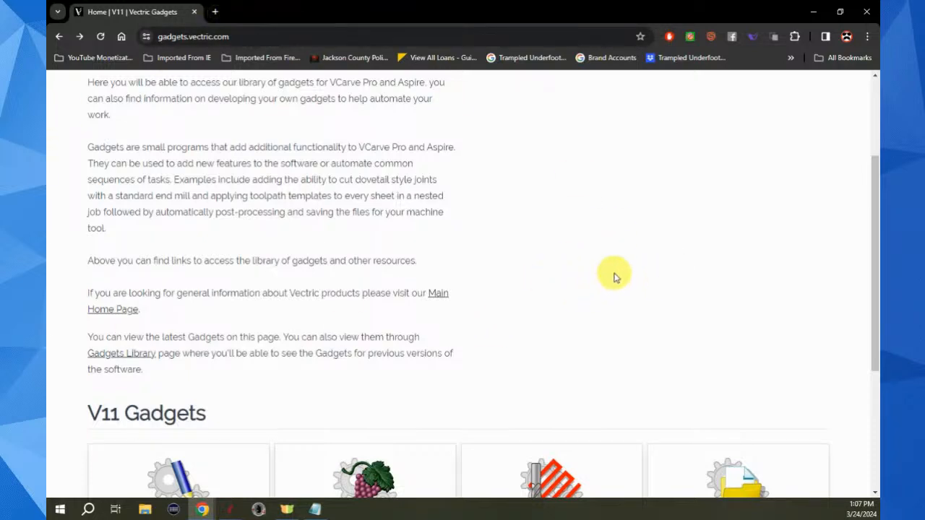
pyautogui.scroll(3, 285, 184)
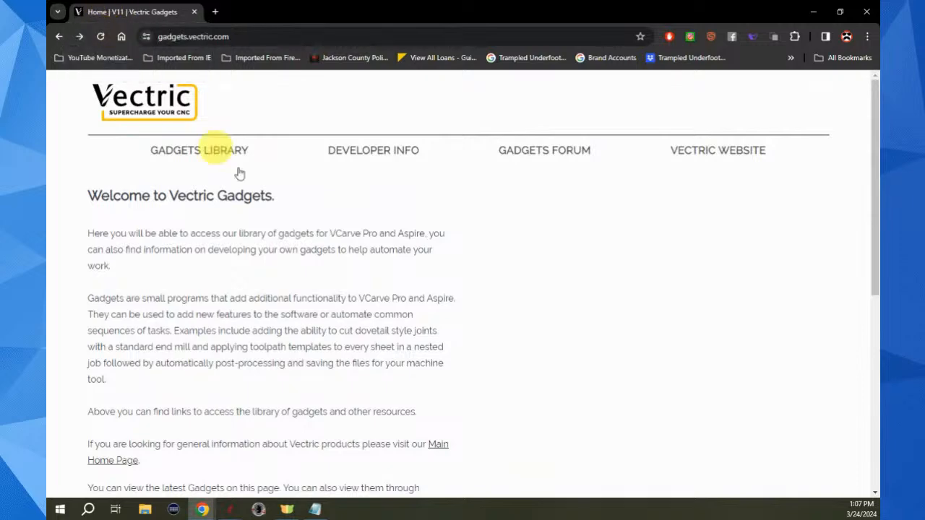
pyautogui.scroll(-3, 605, 327)
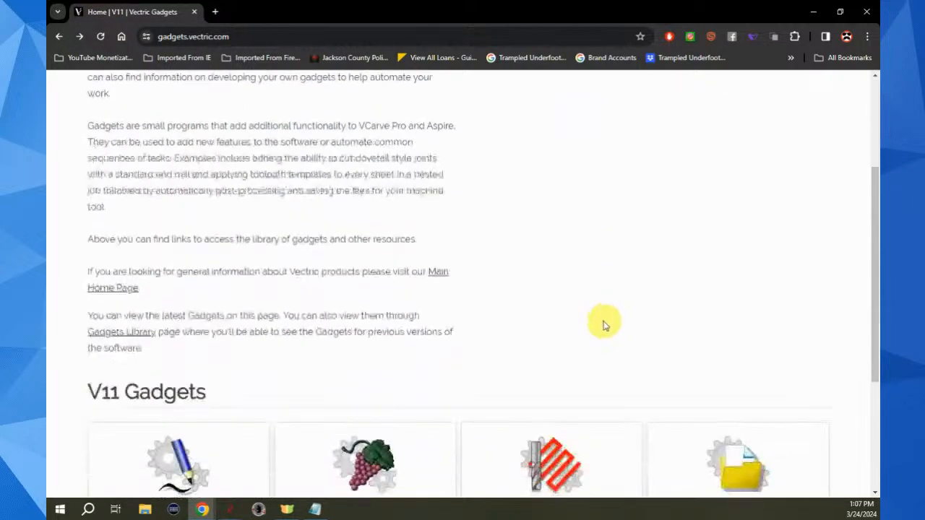
pyautogui.scroll(-3, 605, 326)
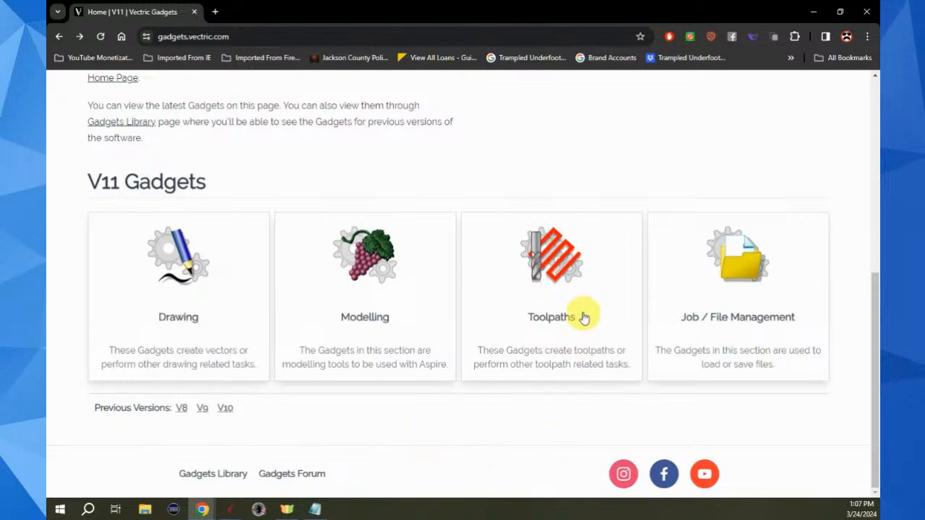
# Open the Texture Toolbox page among the V11 toolpath gadgets, review its overview and return to Aspire.
pyautogui.click(555, 279)
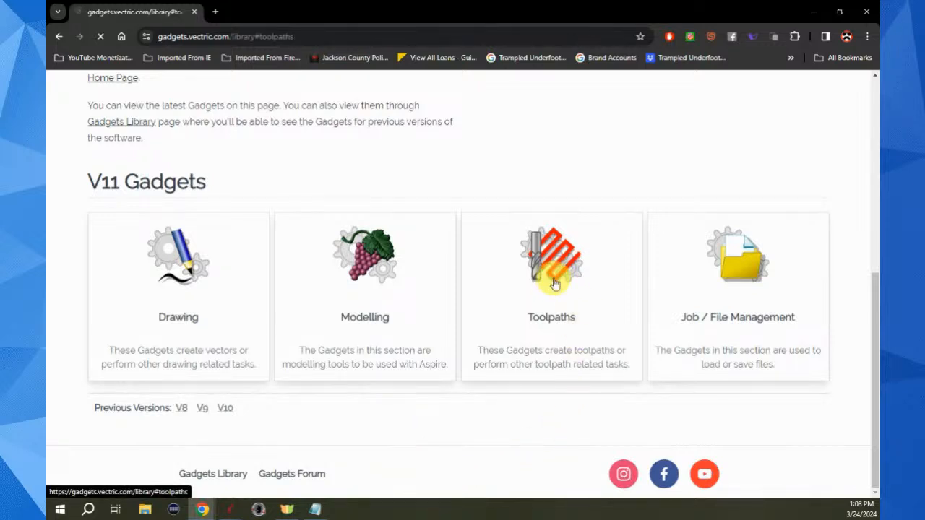
pyautogui.scroll(-2, 555, 279)
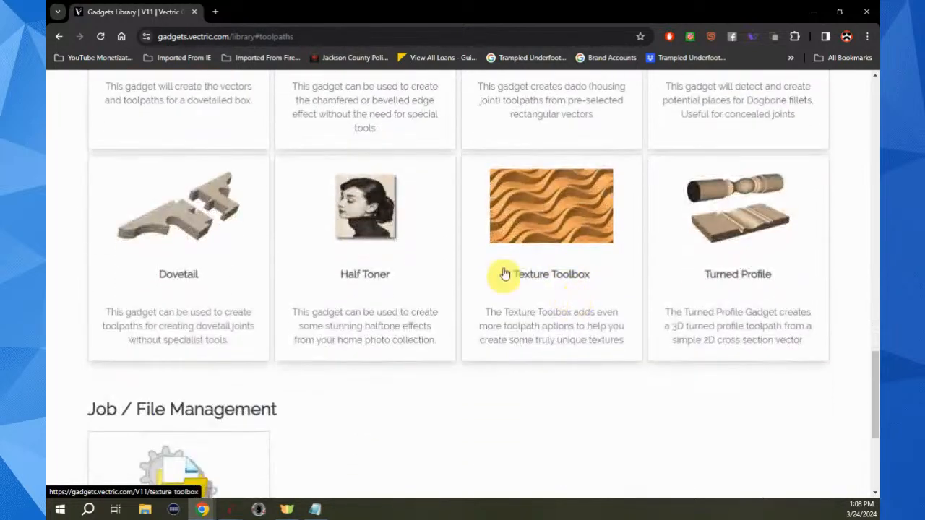
pyautogui.click(561, 215)
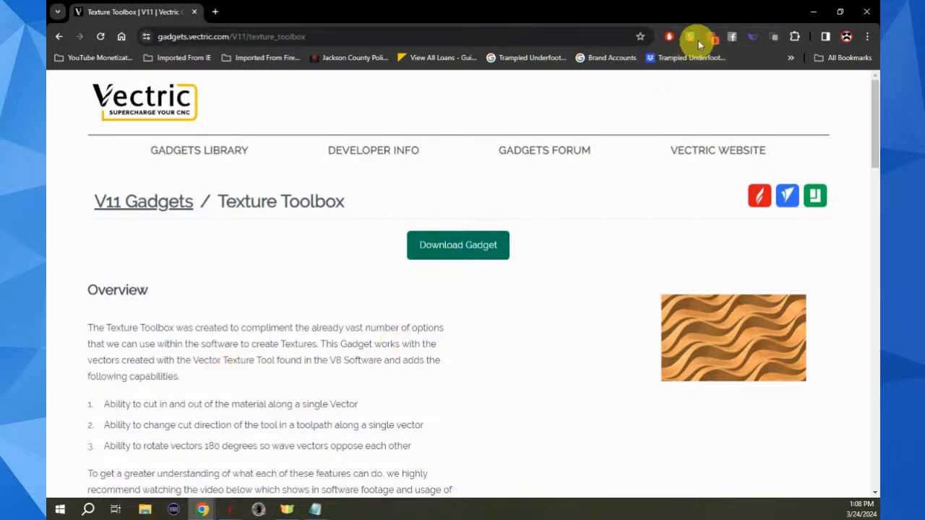
pyautogui.click(814, 14)
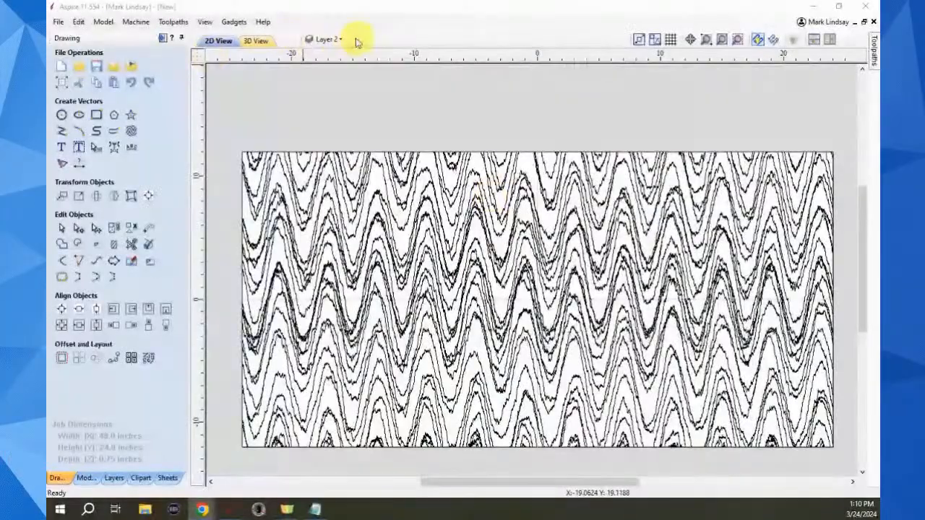
# Show Layer 1 with the smooth wave vectors, make it the active layer and hide Layer 2.
pyautogui.click(340, 39)
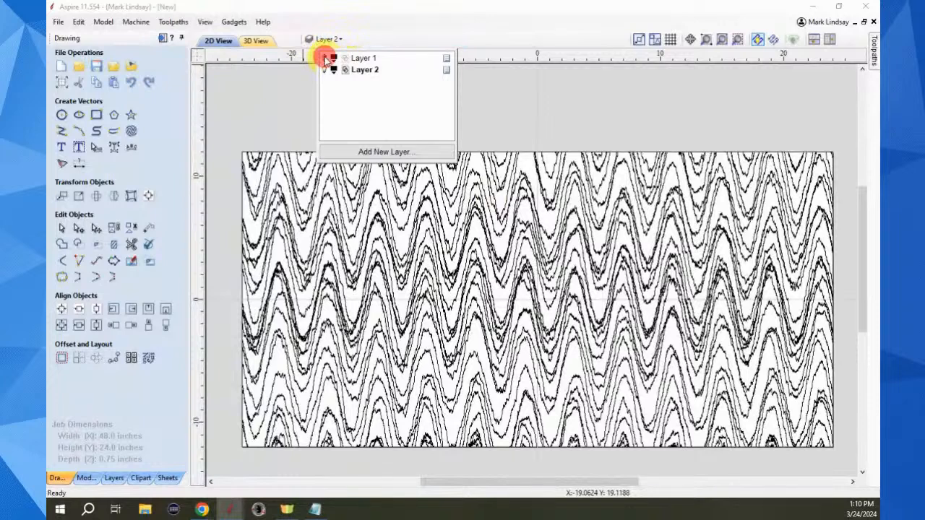
pyautogui.click(324, 58)
pyautogui.click(350, 58)
pyautogui.click(324, 69)
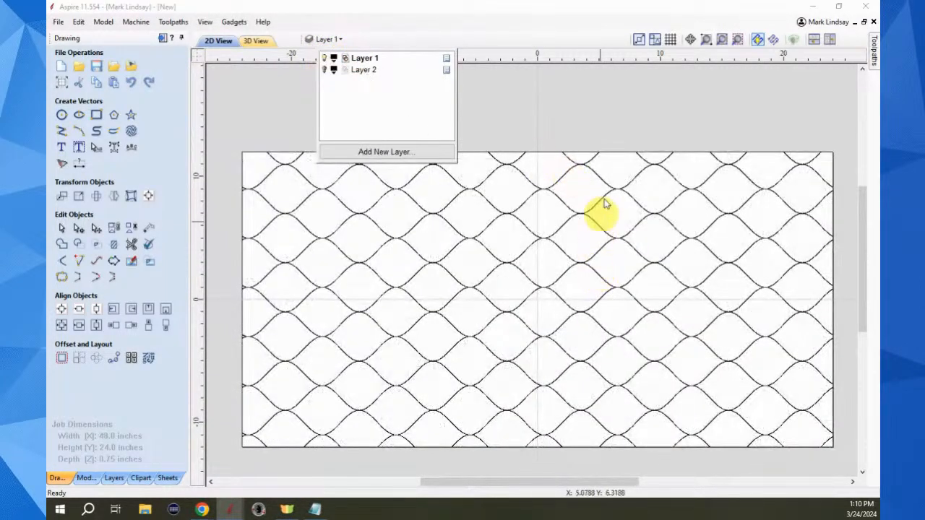
pyautogui.click(656, 114)
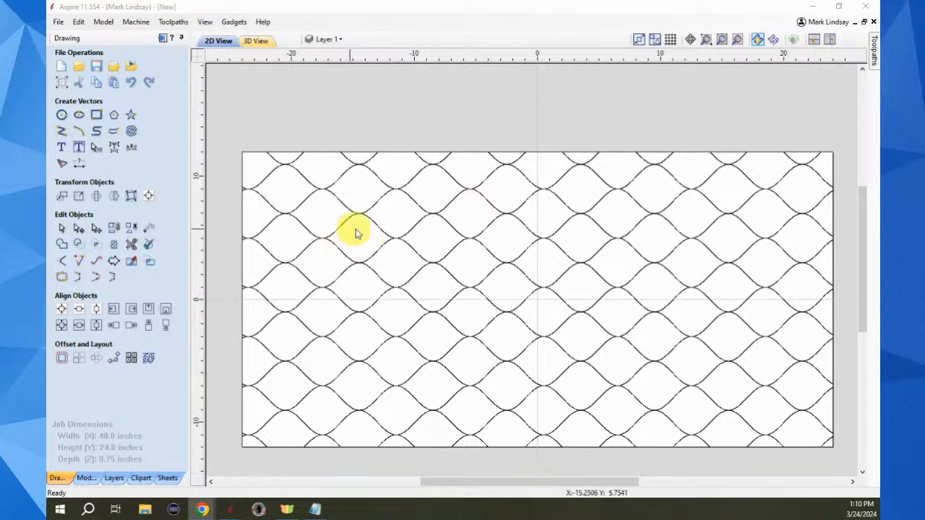
# Select the grouped wave vectors on Layer 1 and ungroup them.
pyautogui.click(524, 200)
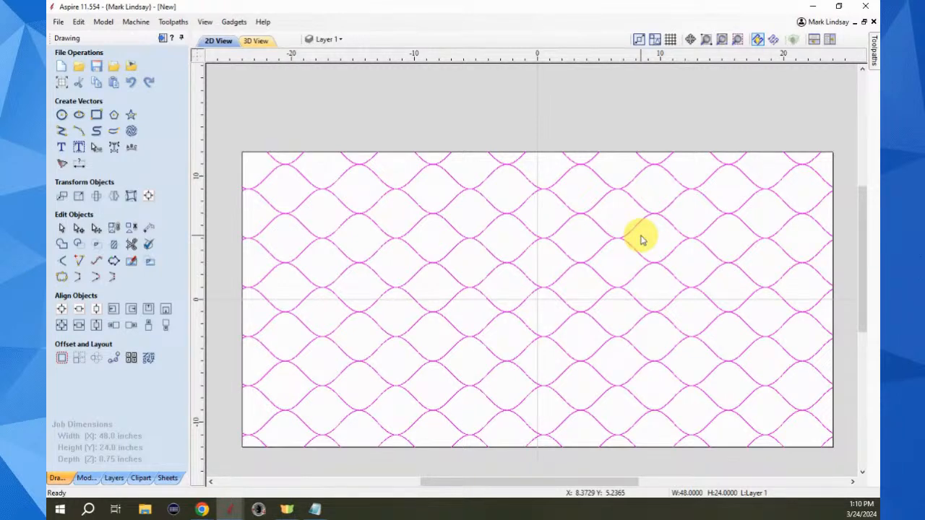
pyautogui.click(643, 241)
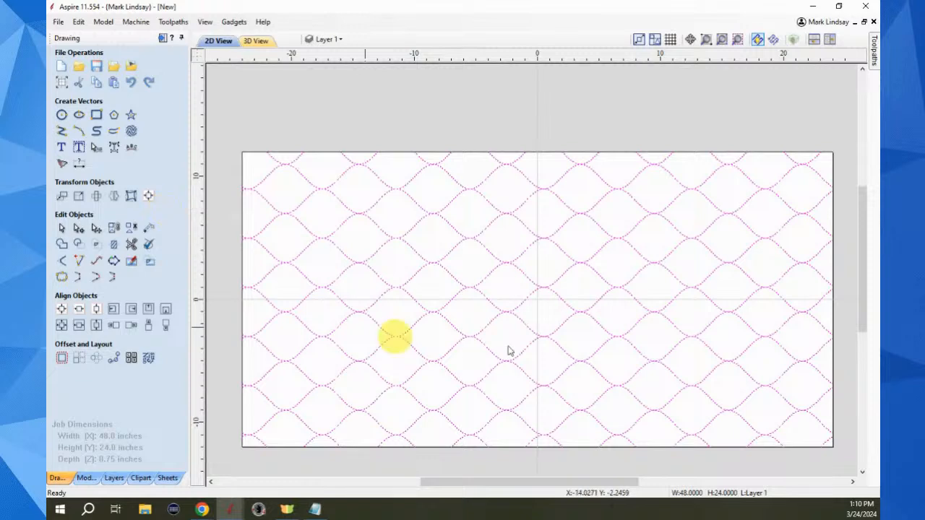
# Apply a bounding-box distortion envelope to the wave vectors and move its four corners to form an irregular shape about 65 × 36 inches.
pyautogui.click(130, 195)
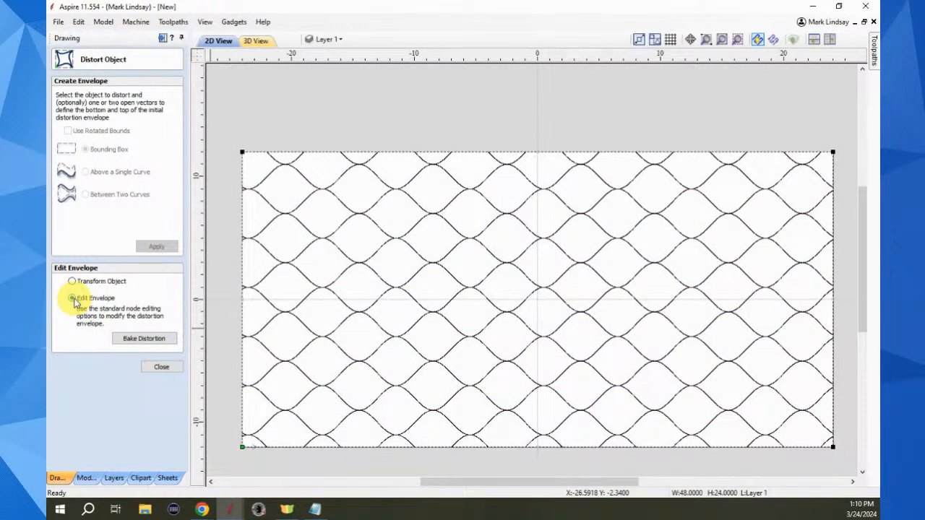
pyautogui.click(241, 152)
pyautogui.moveTo(241, 152); pyautogui.dragTo(259, 245)
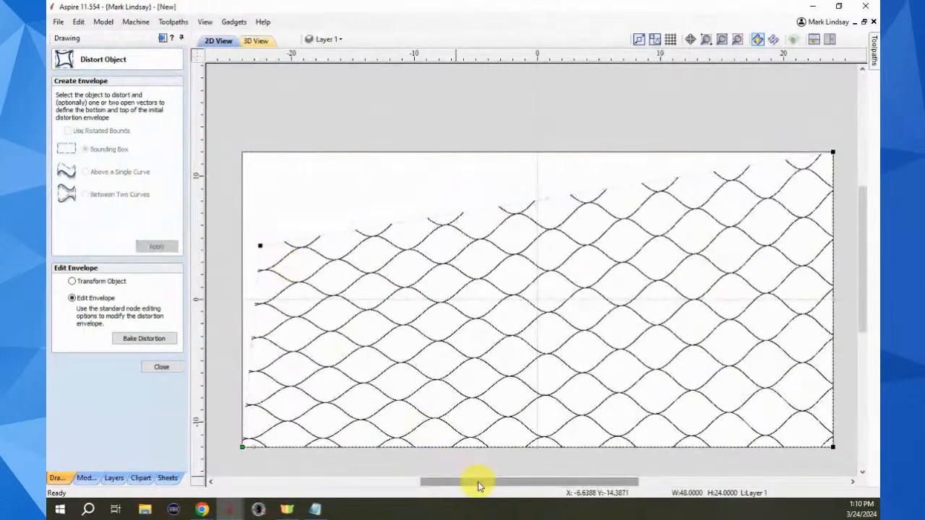
pyautogui.moveTo(833, 154); pyautogui.dragTo(766, 97)
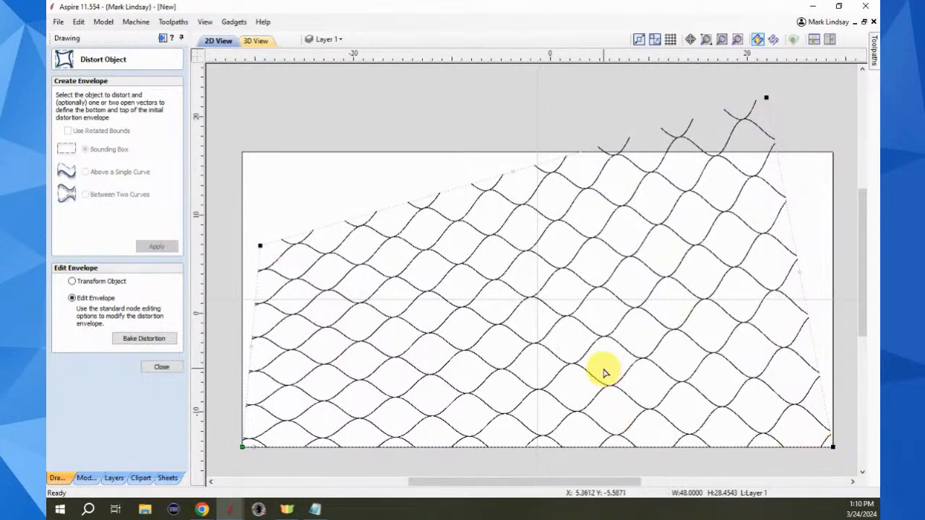
pyautogui.scroll(-3, 605, 372)
pyautogui.moveTo(694, 373); pyautogui.dragTo(749, 390)
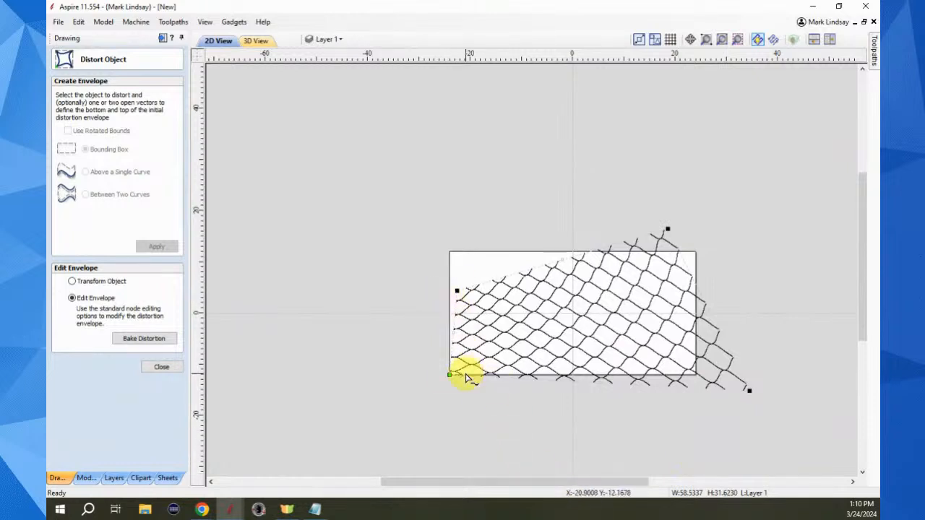
pyautogui.moveTo(448, 374); pyautogui.dragTo(414, 412)
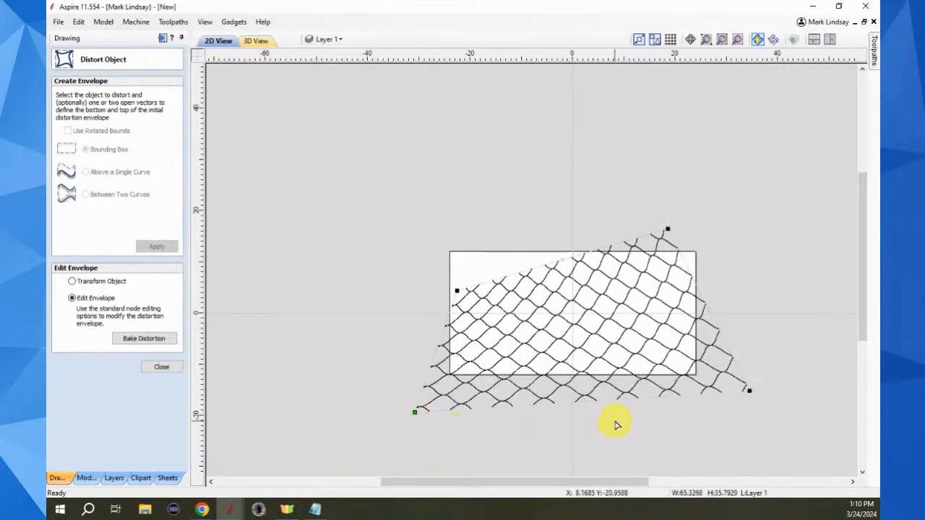
# Bend the envelope's top edge upward and left edge inward with added nodes, and stretch its upper-left corner outward to about 72 inches wide.
pyautogui.moveTo(562, 259); pyautogui.dragTo(550, 215)
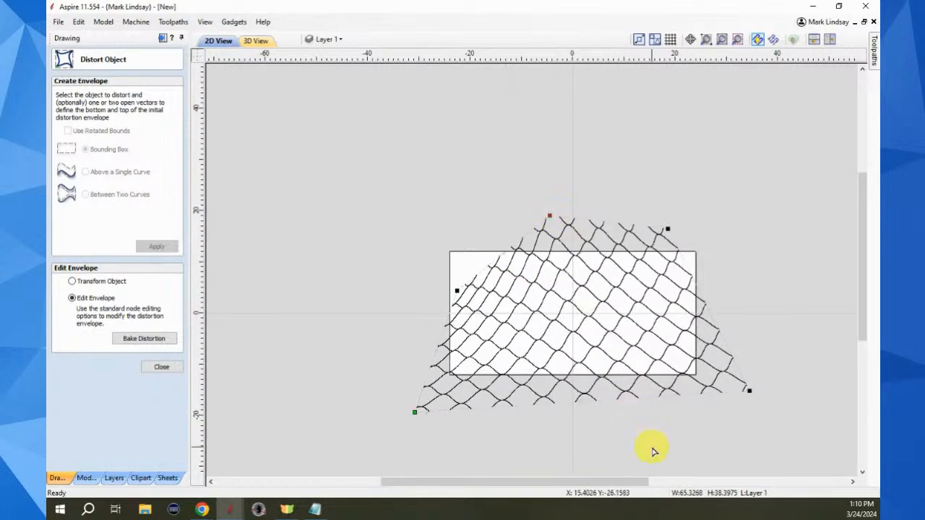
pyautogui.click(436, 352)
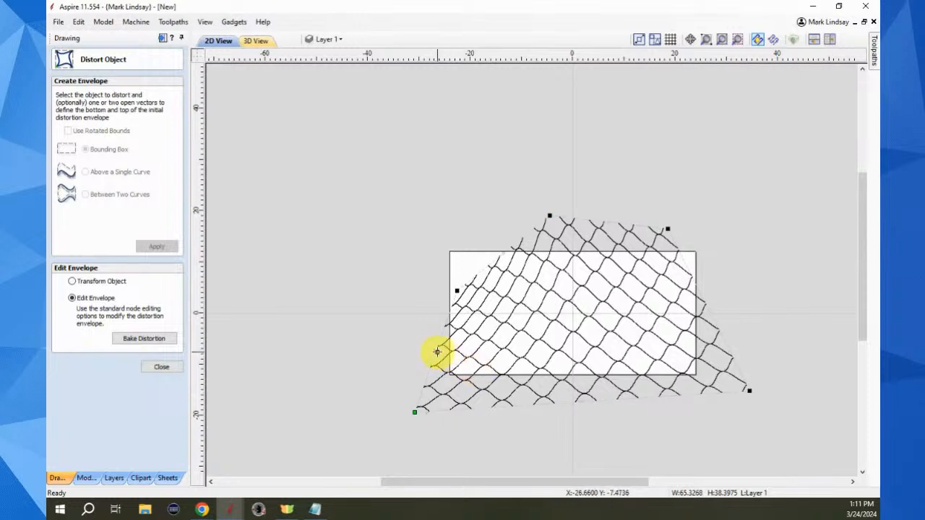
pyautogui.moveTo(435, 352); pyautogui.dragTo(472, 363)
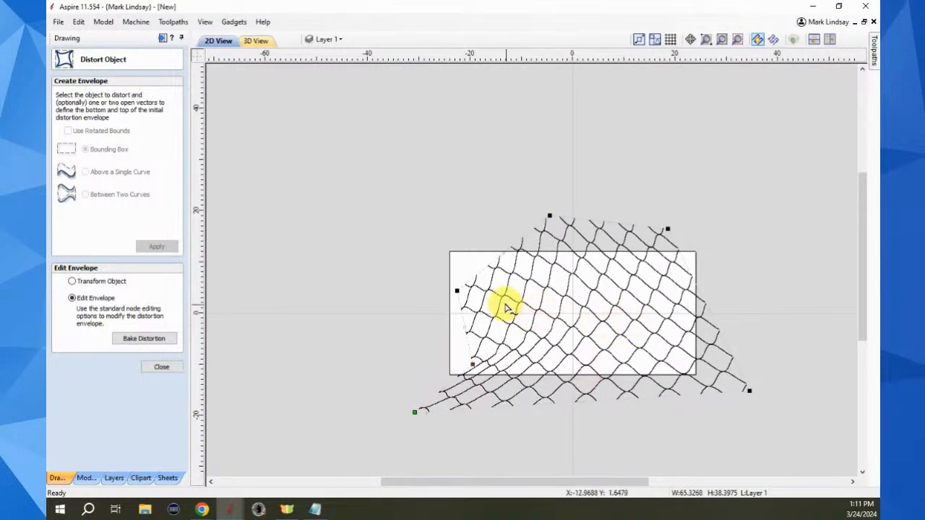
pyautogui.moveTo(458, 290); pyautogui.dragTo(379, 246)
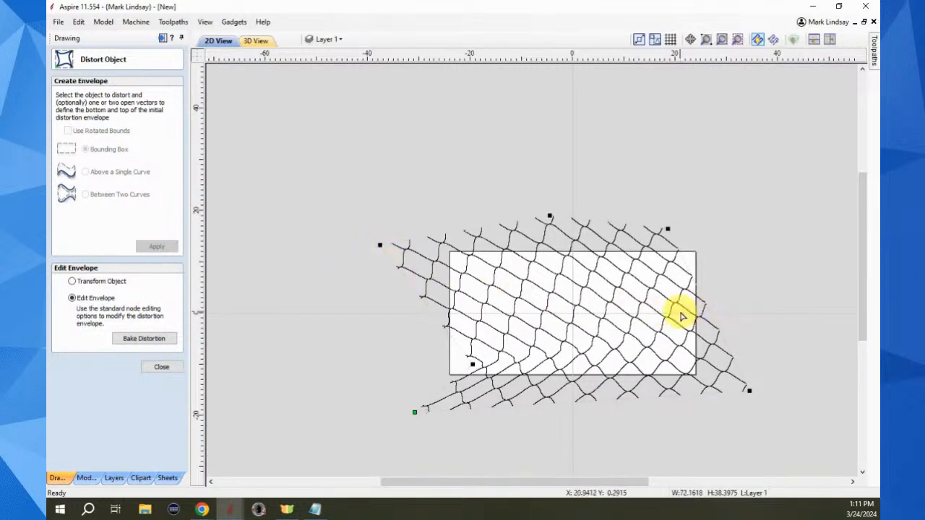
# Stretch the envelope's upper-right corner outward, bend the right edge inward with an added node, and ease the left edge's node back outward.
pyautogui.click(702, 302)
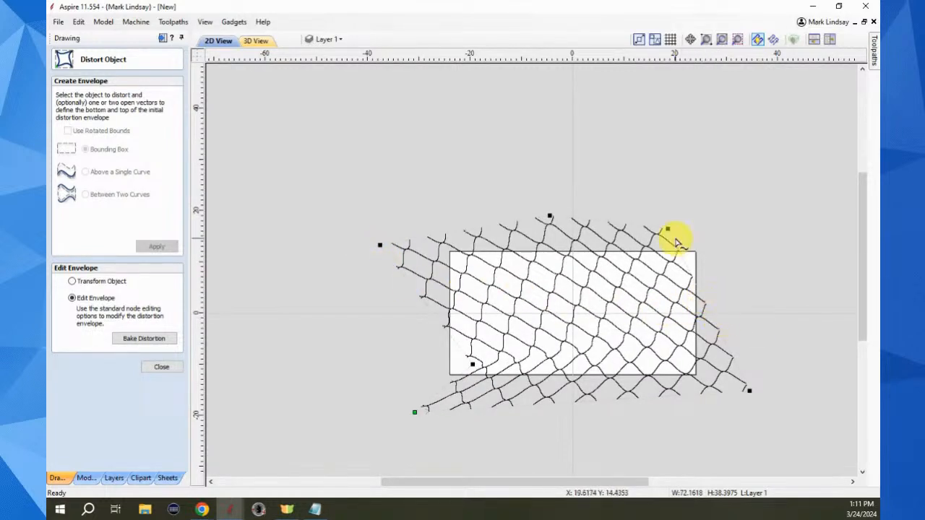
pyautogui.moveTo(668, 228); pyautogui.dragTo(732, 195)
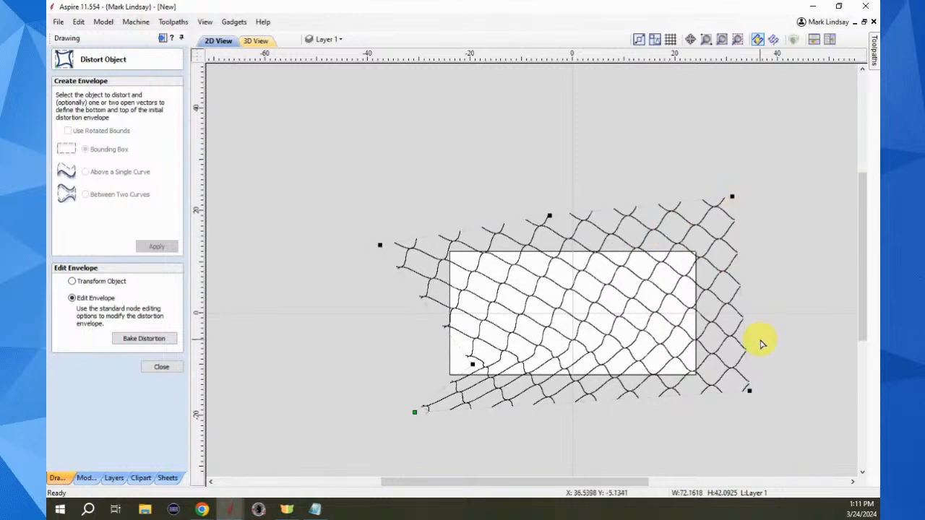
pyautogui.click(742, 291)
pyautogui.moveTo(740, 293); pyautogui.dragTo(702, 304)
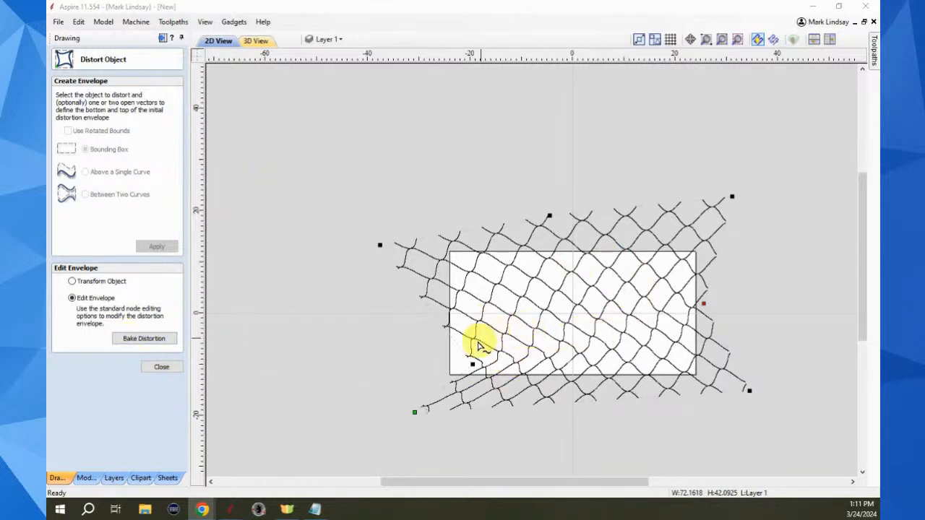
pyautogui.moveTo(473, 365); pyautogui.dragTo(442, 374)
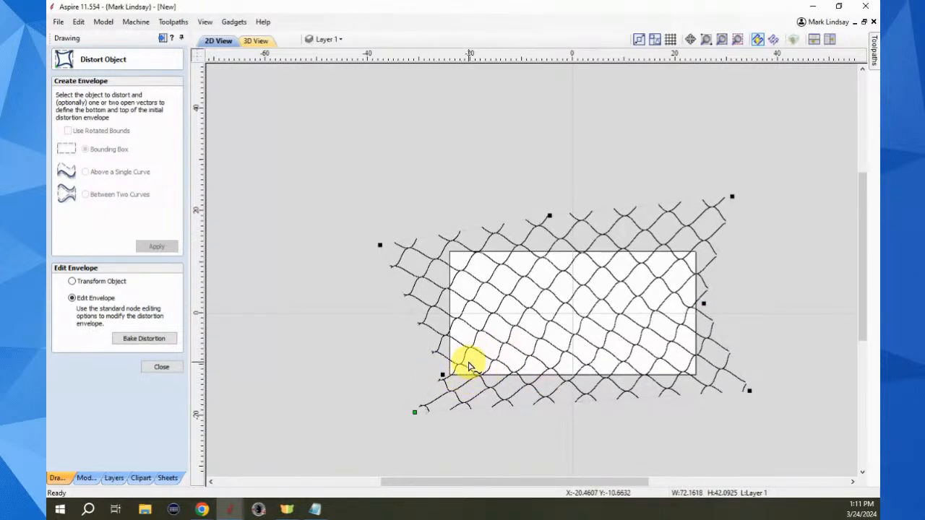
# Bake the envelope distortion into the wave vectors and finish the Distort Object operation.
pyautogui.click(147, 341)
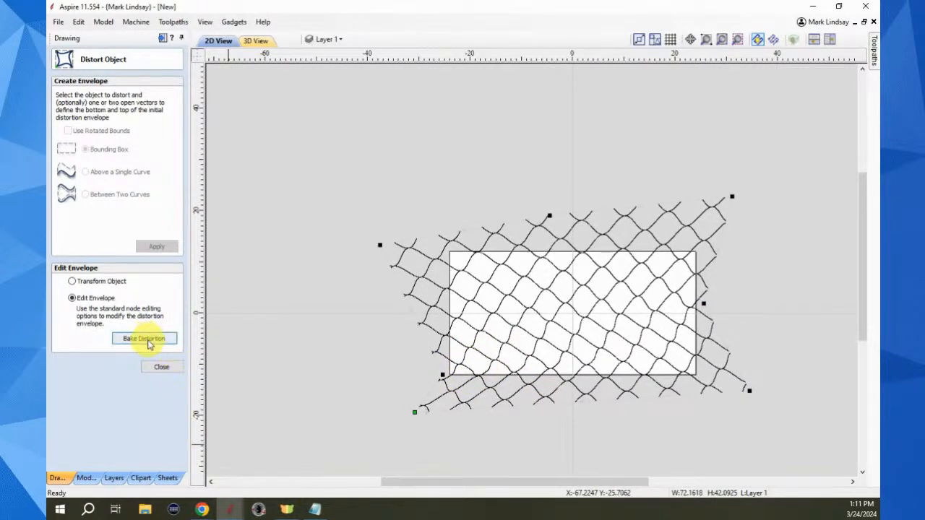
pyautogui.click(147, 341)
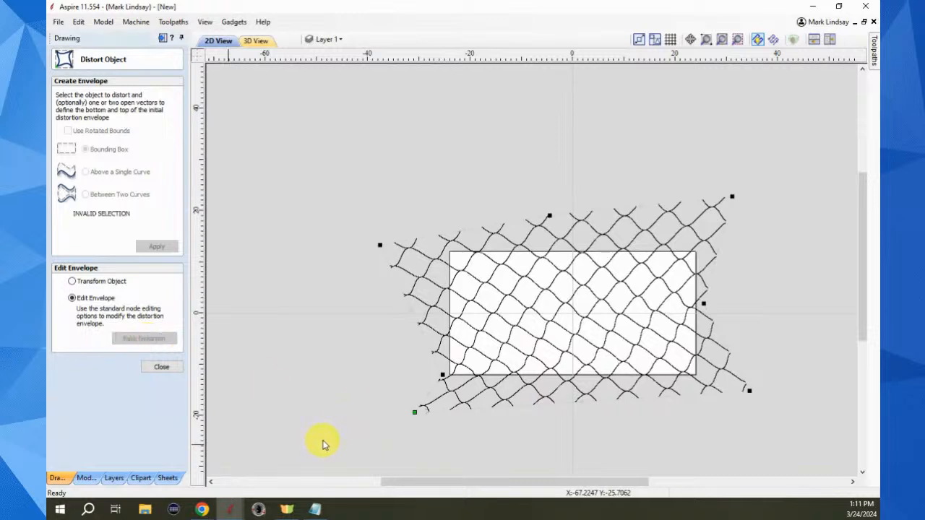
pyautogui.click(172, 366)
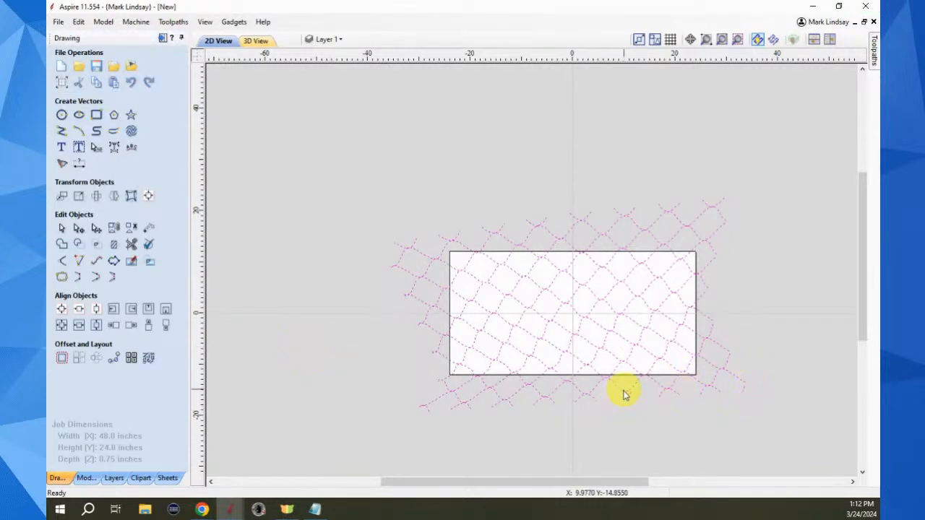
pyautogui.scroll(2, 596, 394)
pyautogui.scroll(-1, 575, 324)
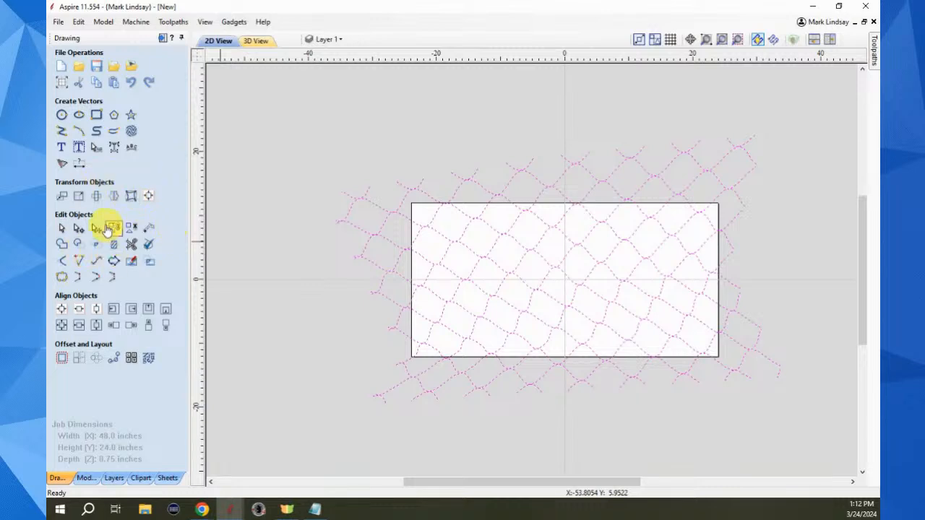
# Create a rectangle centred at X 0, Y 0, sized 1 inch over the job in both directions: 49 inches wide and 25 inches high.
pyautogui.click(96, 115)
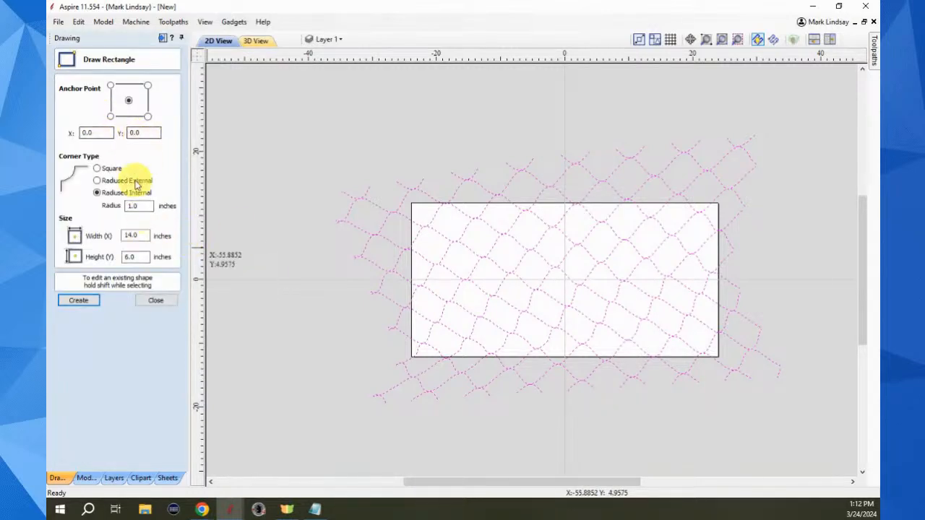
pyautogui.click(146, 236)
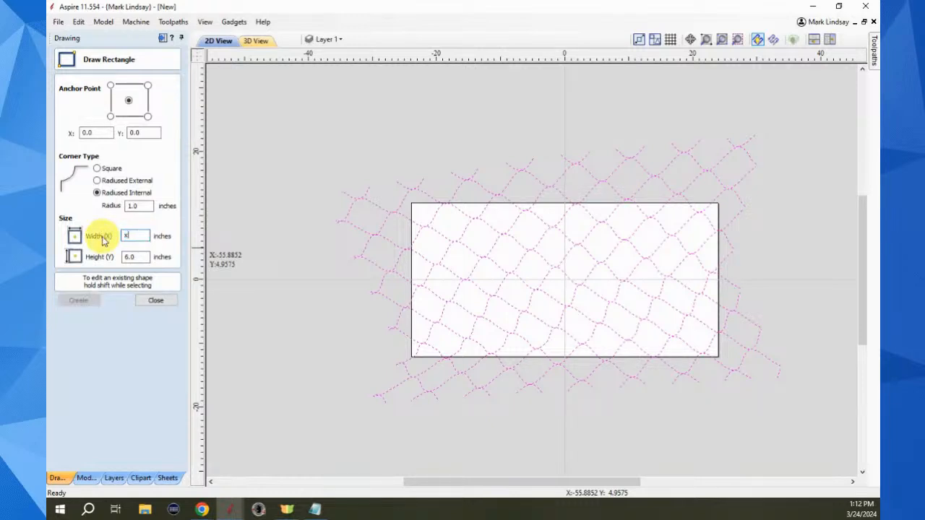
pyautogui.write('x+1=')
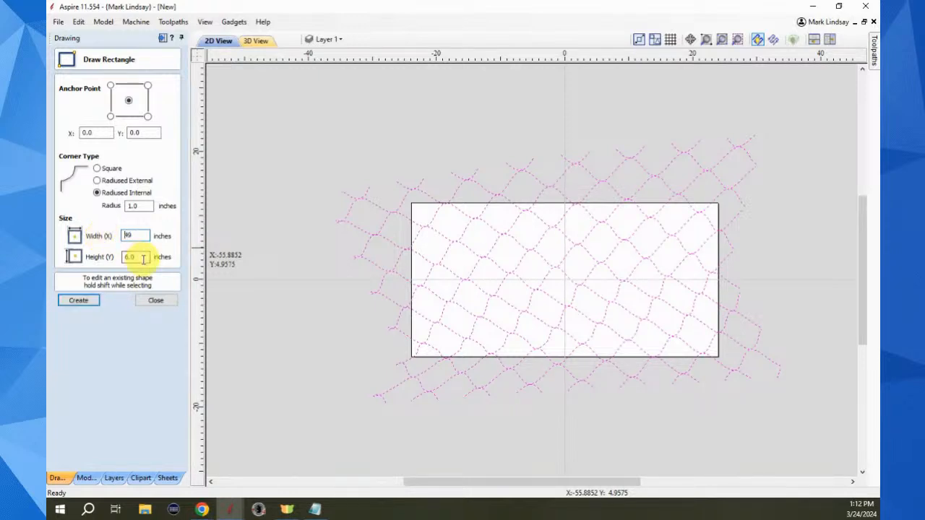
pyautogui.moveTo(141, 257); pyautogui.dragTo(107, 258)
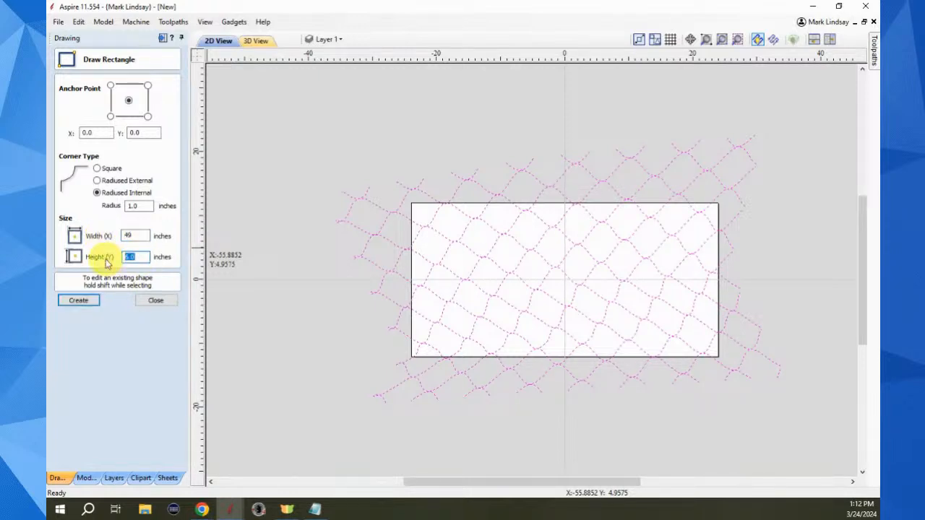
pyautogui.write('y')
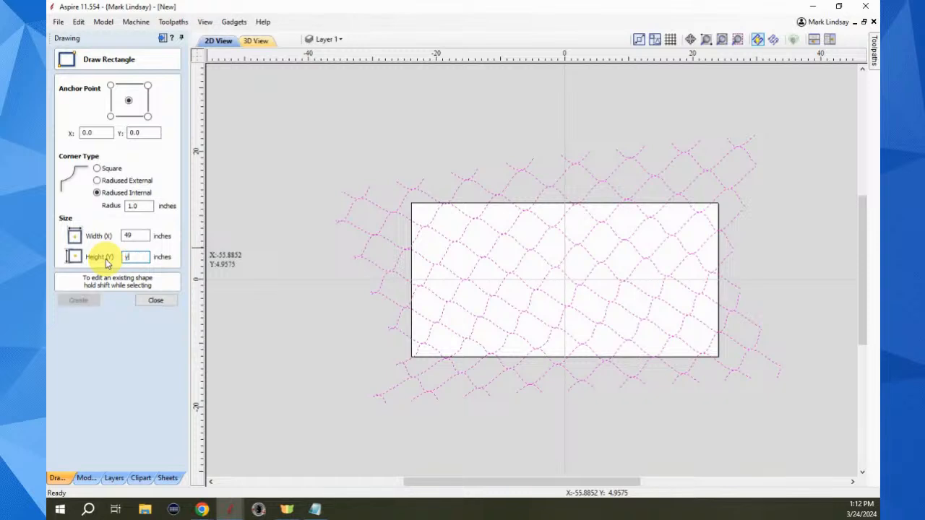
pyautogui.write('+1=')
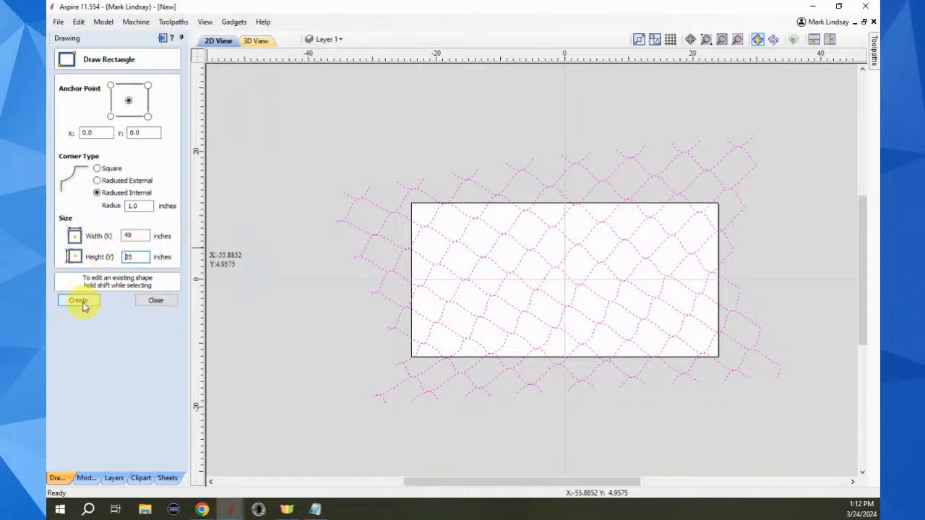
pyautogui.click(79, 301)
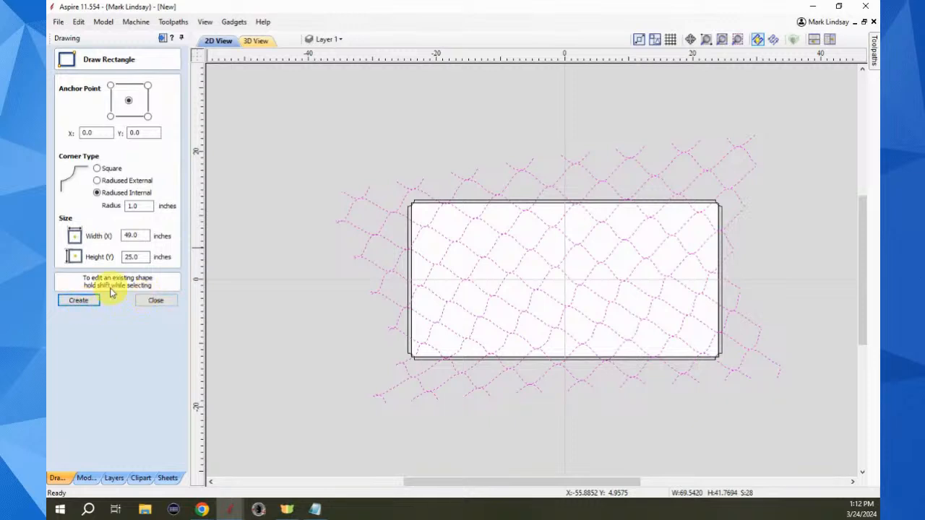
# Change the 49 × 25 inch rectangle's corner type to Square and finish the rectangle.
pyautogui.click(98, 170)
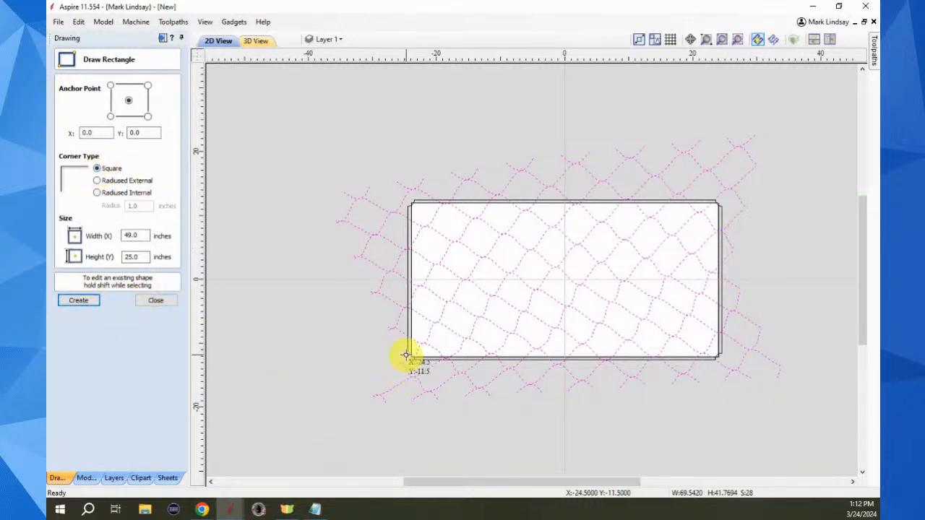
pyautogui.click(77, 300)
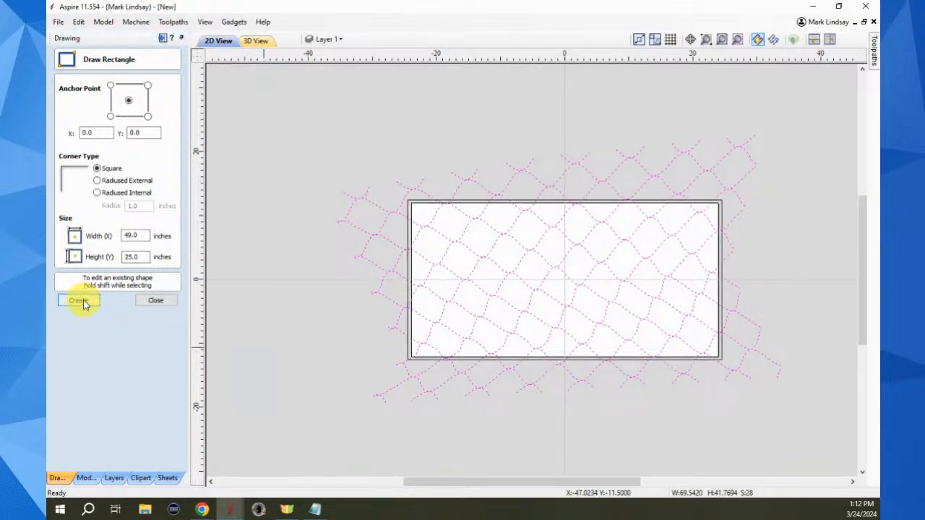
pyautogui.click(156, 299)
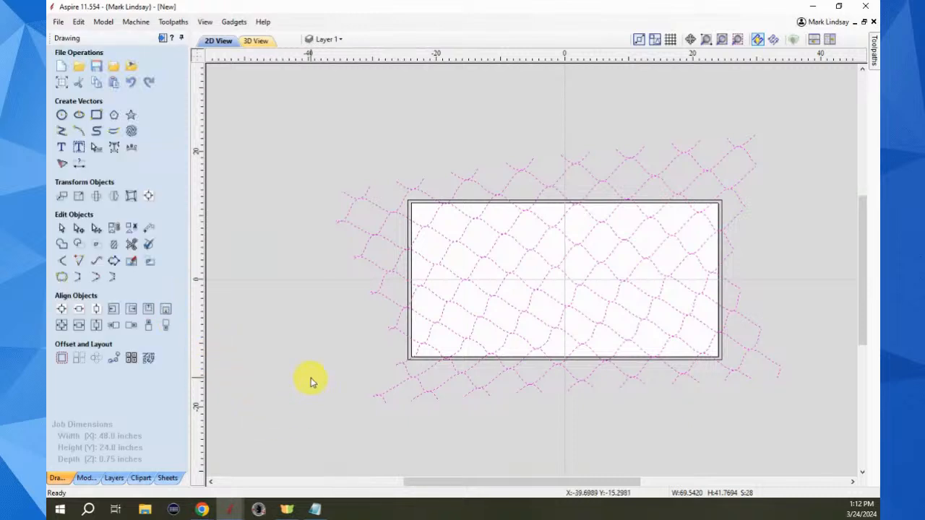
# Add the rectangle to the wave selection as the last object and trim the waves with Clear outside boundary.
pyautogui.scroll(2, 580, 219)
pyautogui.scroll(1, 578, 220)
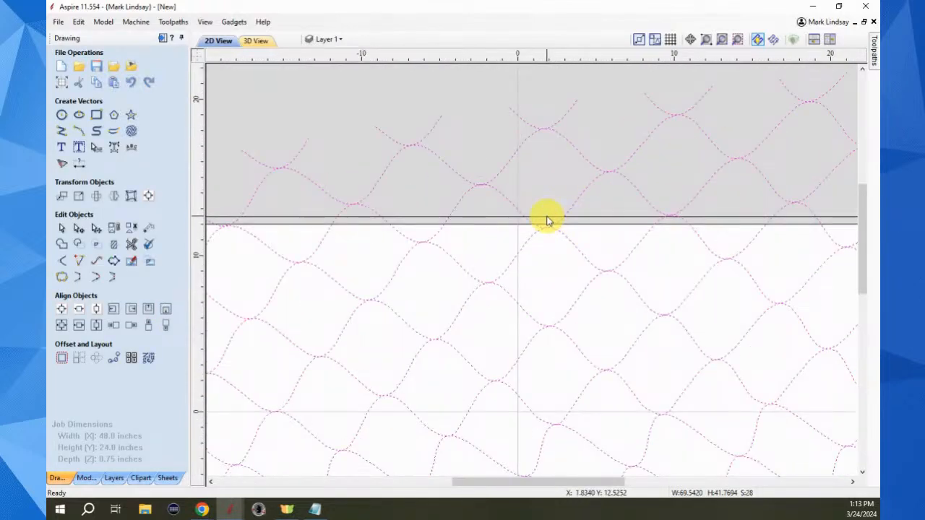
pyautogui.click(547, 219)
pyautogui.scroll(-3, 578, 159)
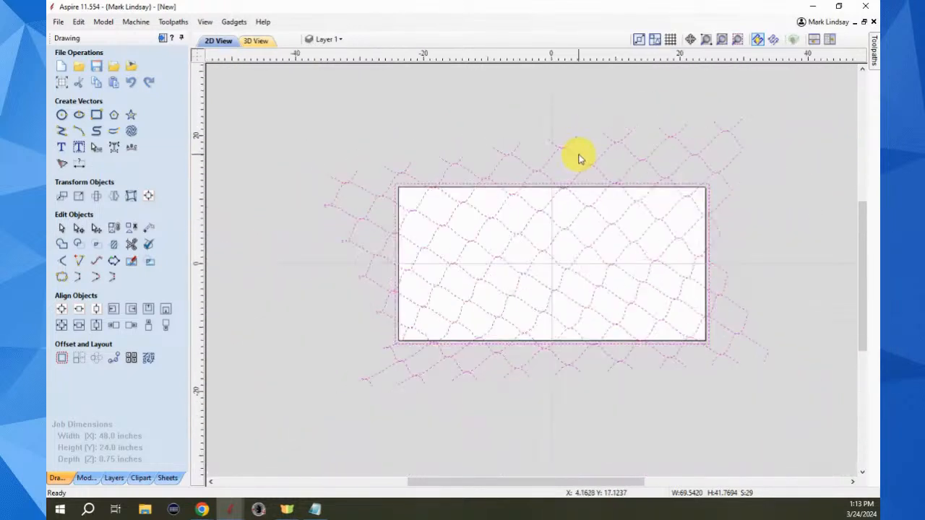
pyautogui.click(114, 247)
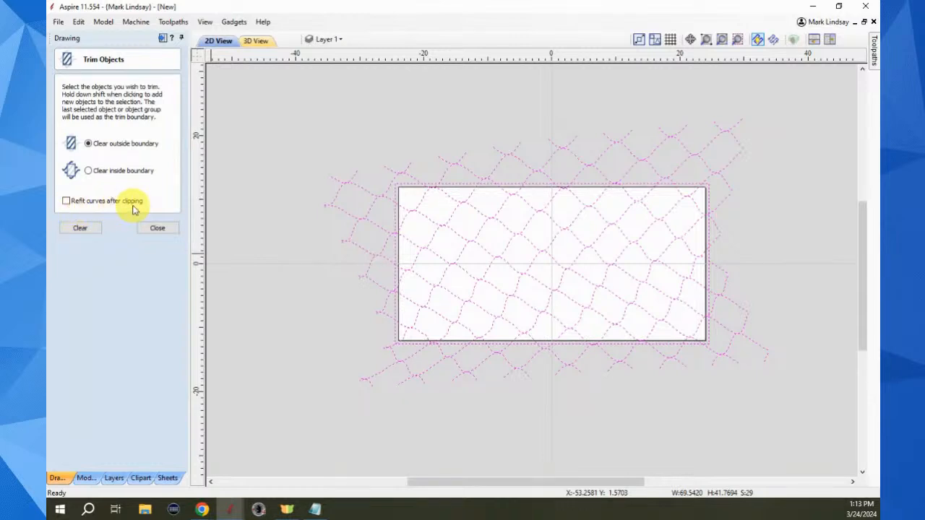
pyautogui.click(80, 229)
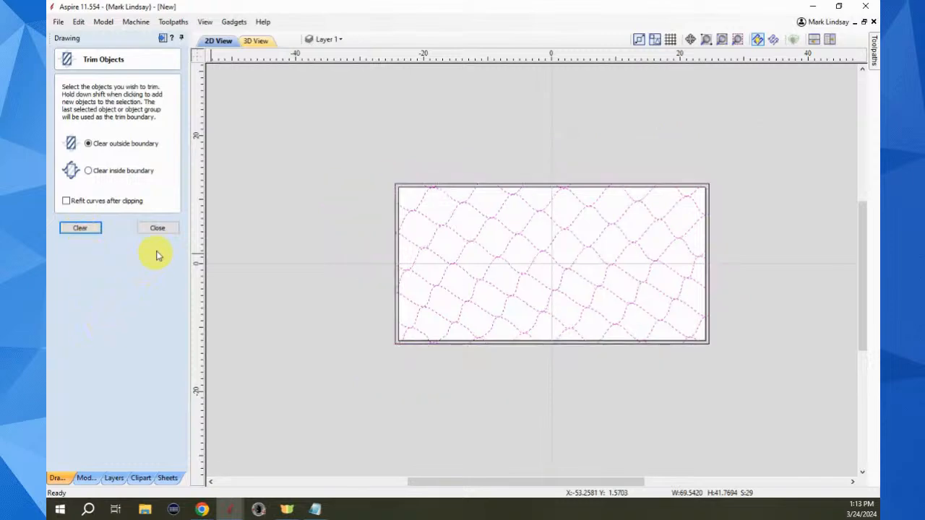
pyautogui.click(163, 228)
# Deselect the trimmed waves, inspect their ends at the border, and select the wave vectors crossing the middle of the board.
pyautogui.scroll(1, 420, 366)
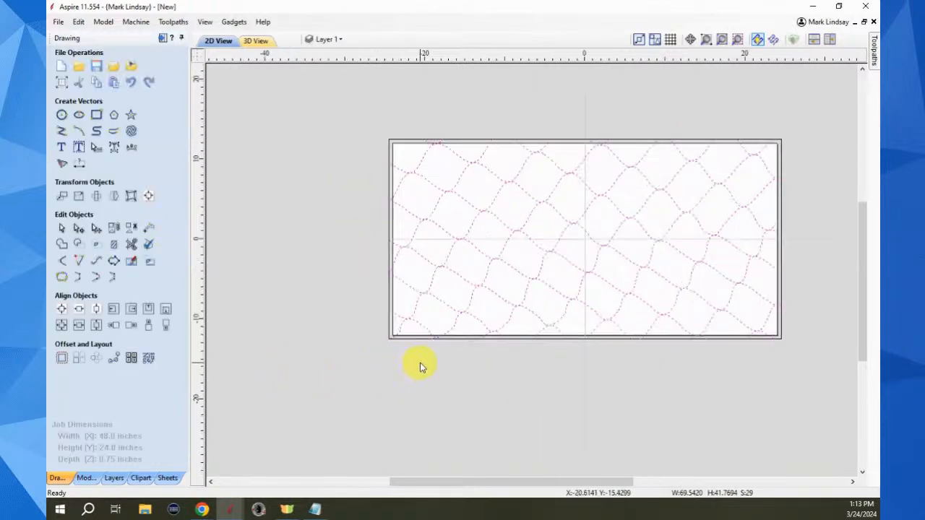
pyautogui.scroll(2, 420, 365)
pyautogui.click(482, 354)
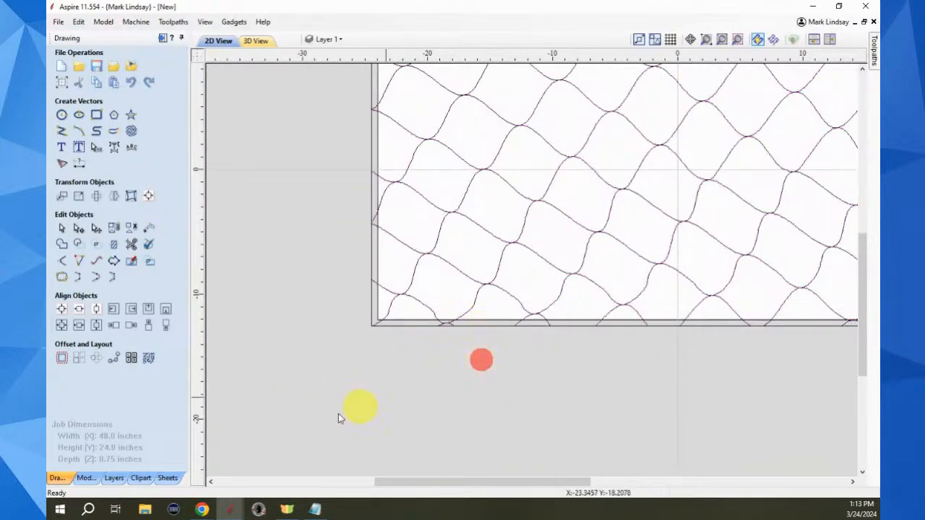
pyautogui.scroll(-2, 249, 394)
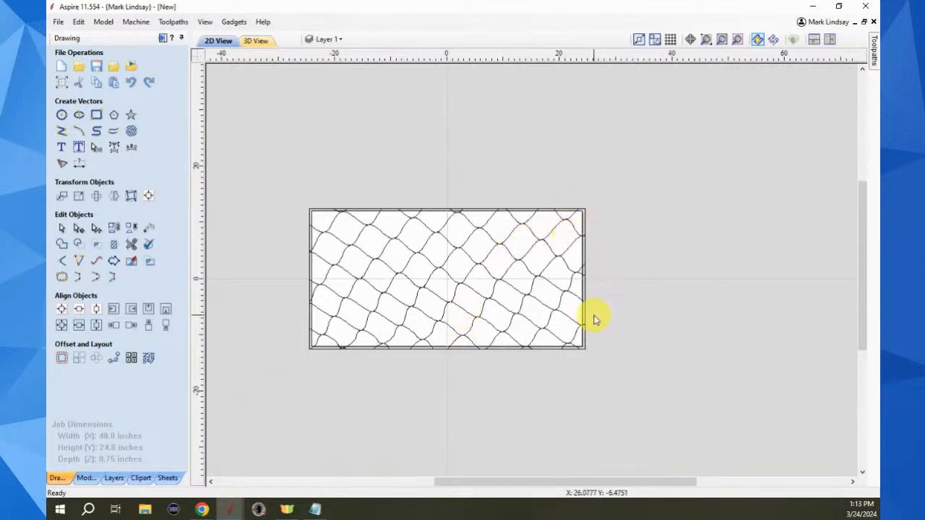
pyautogui.moveTo(537, 229); pyautogui.dragTo(506, 284)
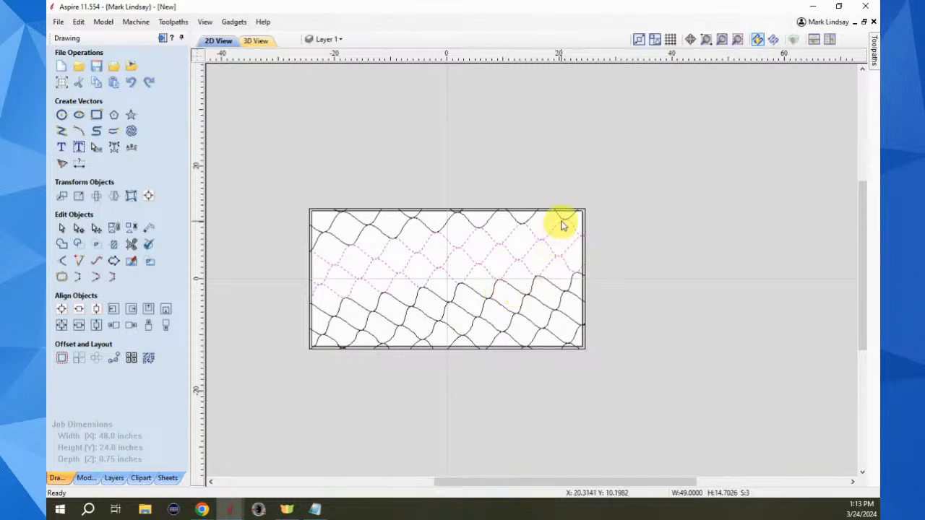
# Select all the wave vectors, exclude the surrounding 49 × 25 inch rectangle from the selection, and clear the selection.
pyautogui.click(624, 220)
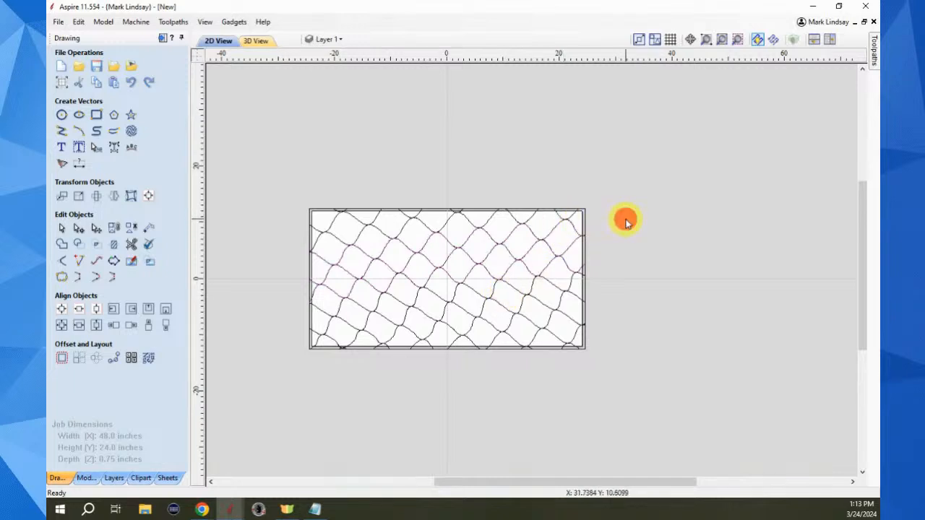
pyautogui.click(487, 316)
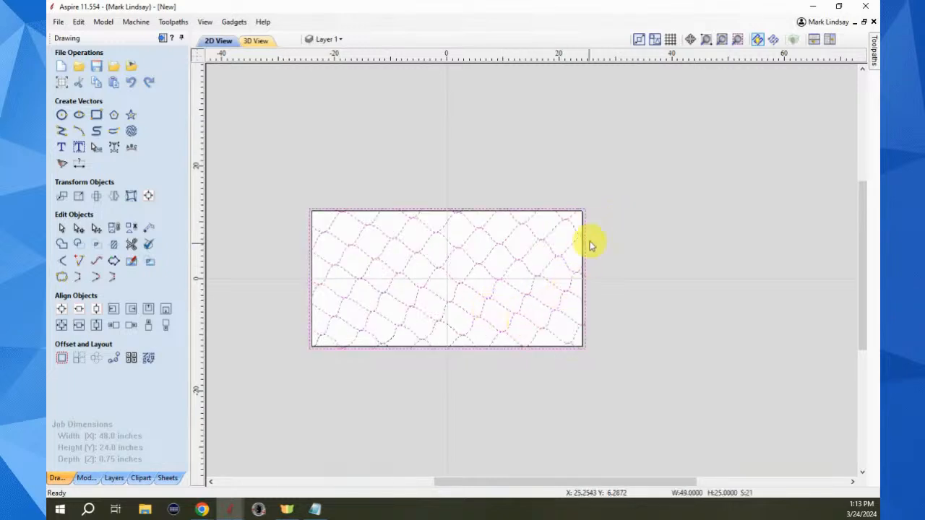
pyautogui.scroll(2, 598, 223)
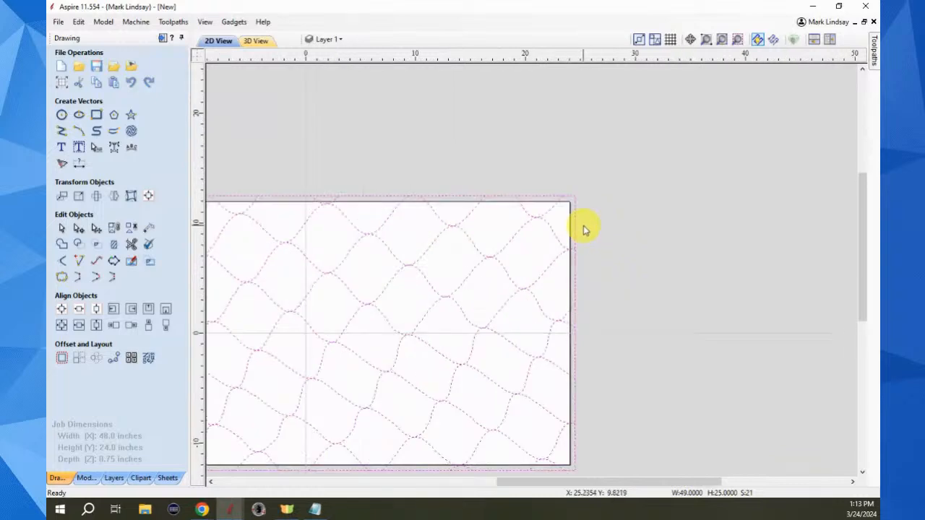
pyautogui.click(613, 226)
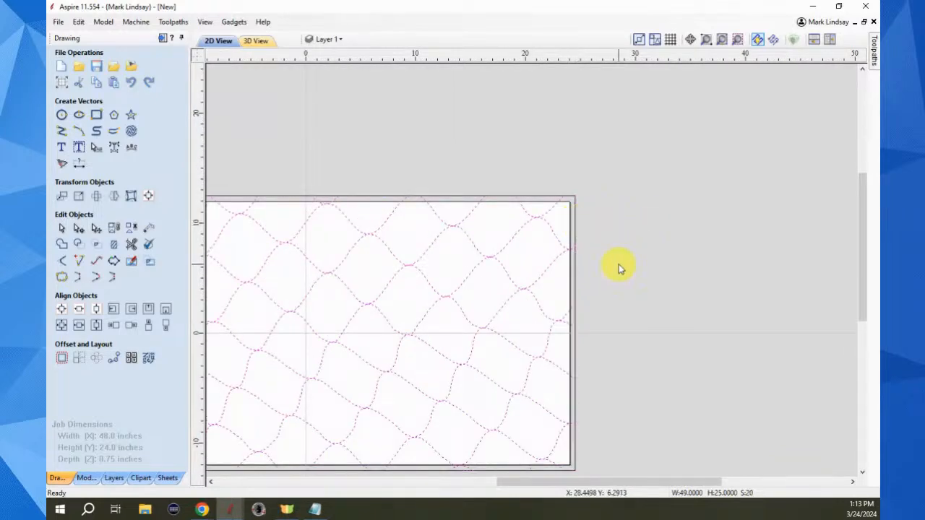
pyautogui.scroll(-3, 621, 261)
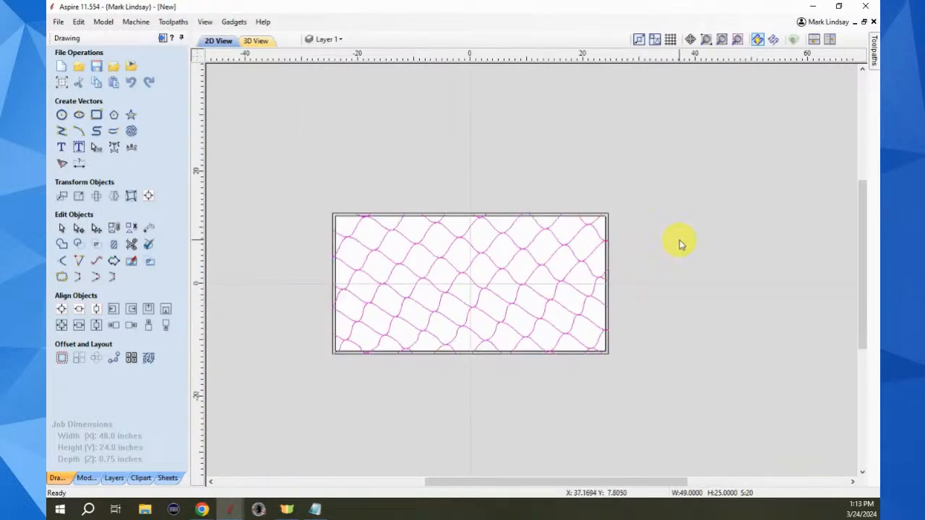
pyautogui.scroll(2, 514, 354)
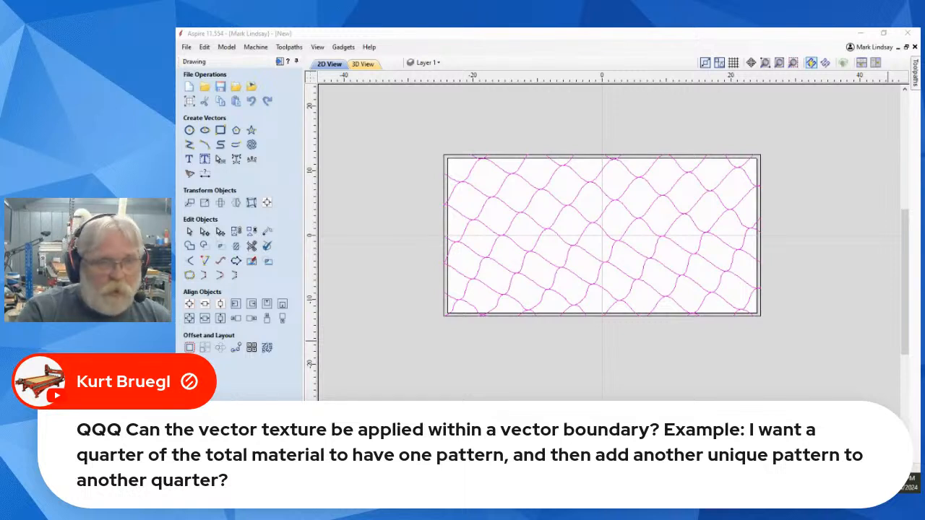
pyautogui.click(570, 348)
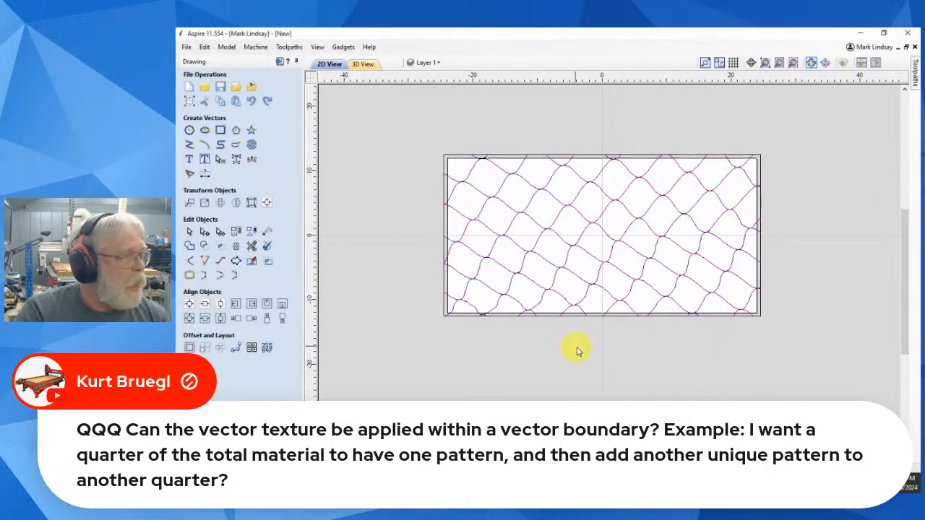
# Add a new layer with the default name for the boundary shapes and hide Layer 1.
pyautogui.click(452, 63)
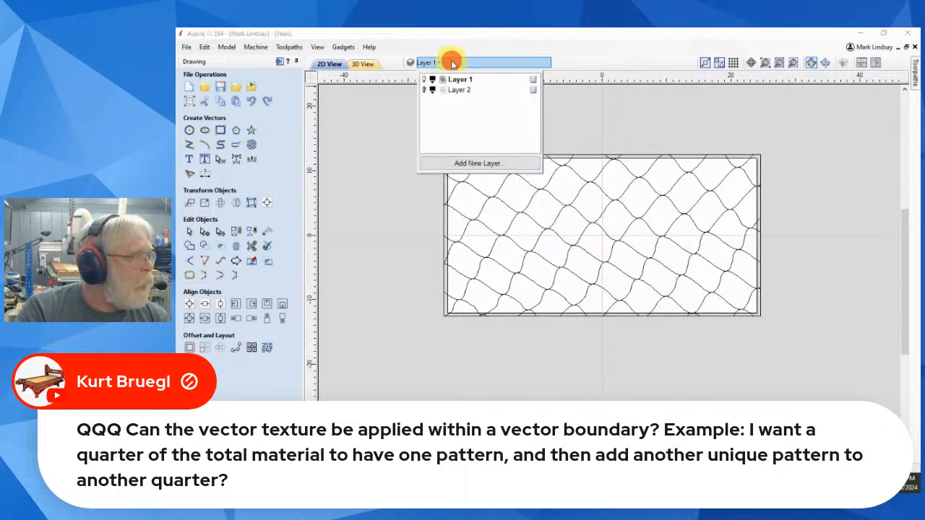
pyautogui.click(479, 164)
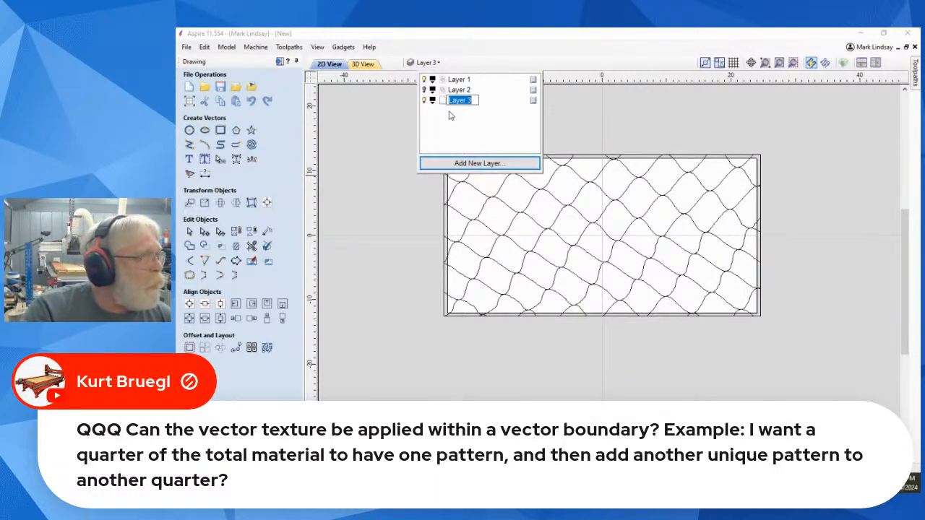
pyautogui.press('Return')
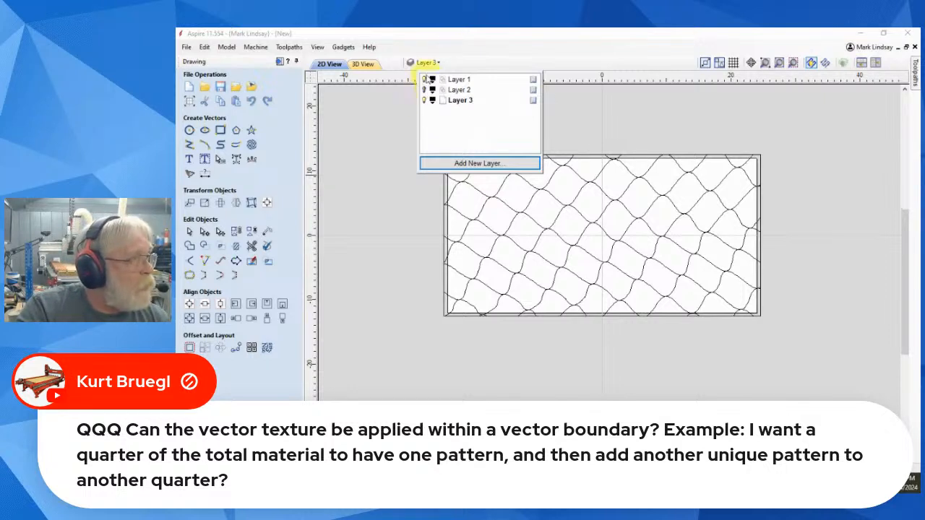
pyautogui.click(425, 80)
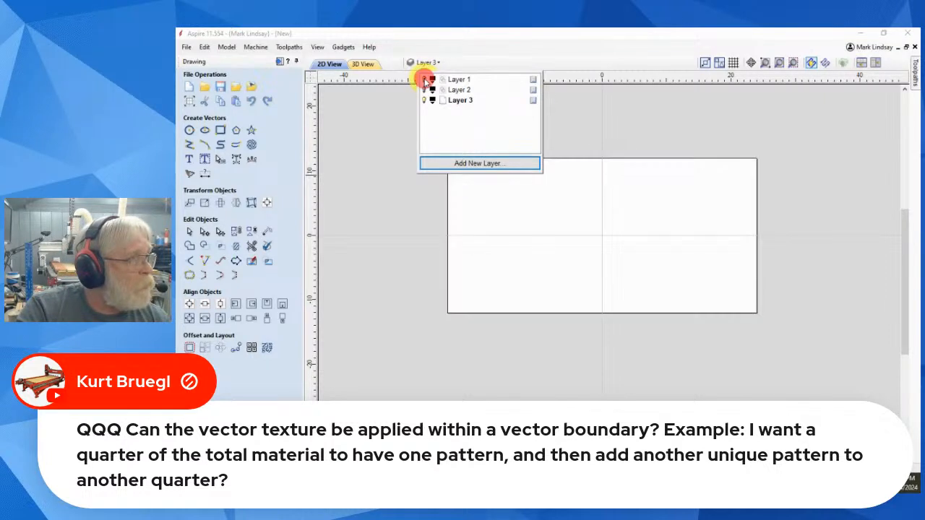
pyautogui.click(381, 117)
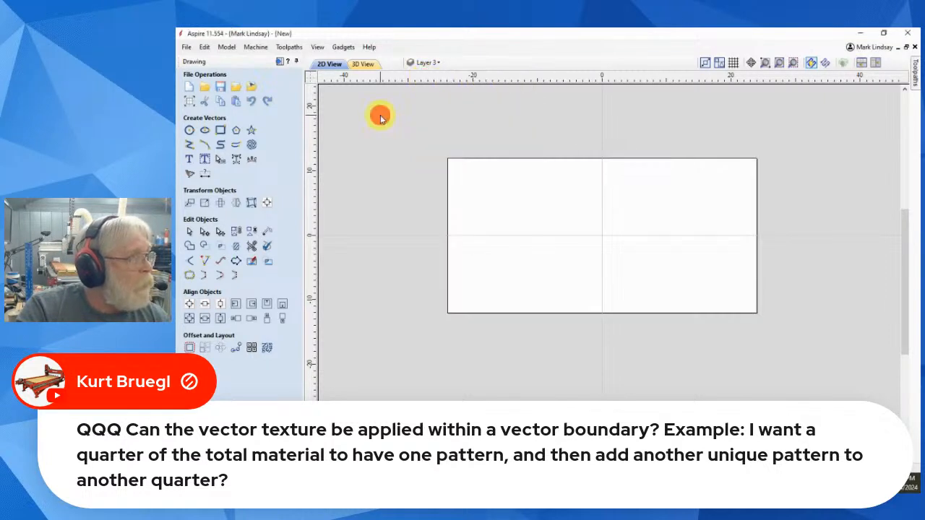
# Draw a circle about 10 inches in diameter in the board's upper-left quarter, centred near X -17.7, Y 7.4.
pyautogui.click(188, 130)
pyautogui.click(487, 188)
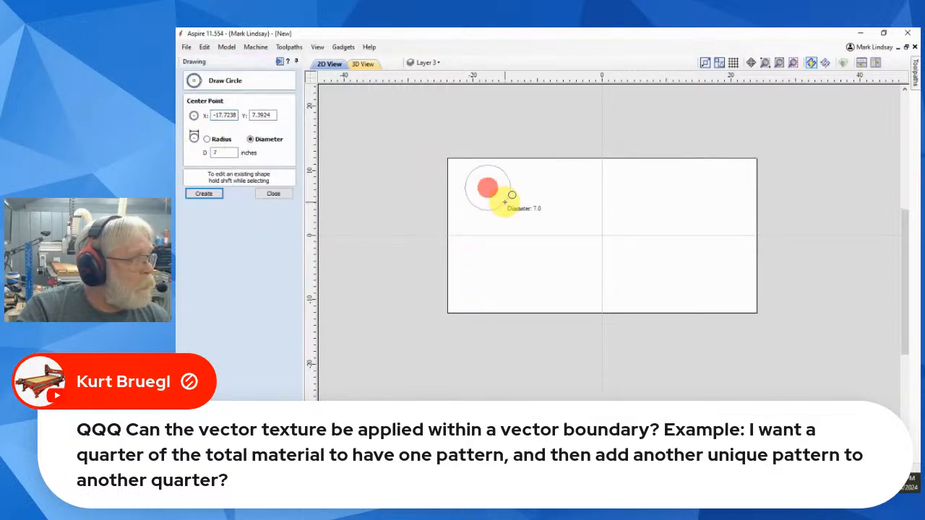
pyautogui.click(517, 209)
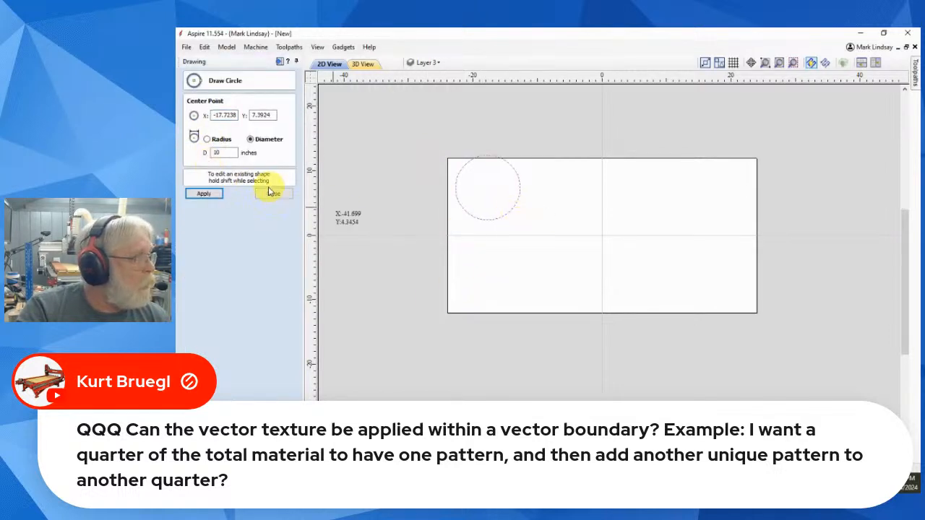
pyautogui.click(275, 195)
# Move the circle down and to the right so it lies fully inside the board's upper edge, and deselect it.
pyautogui.click(504, 221)
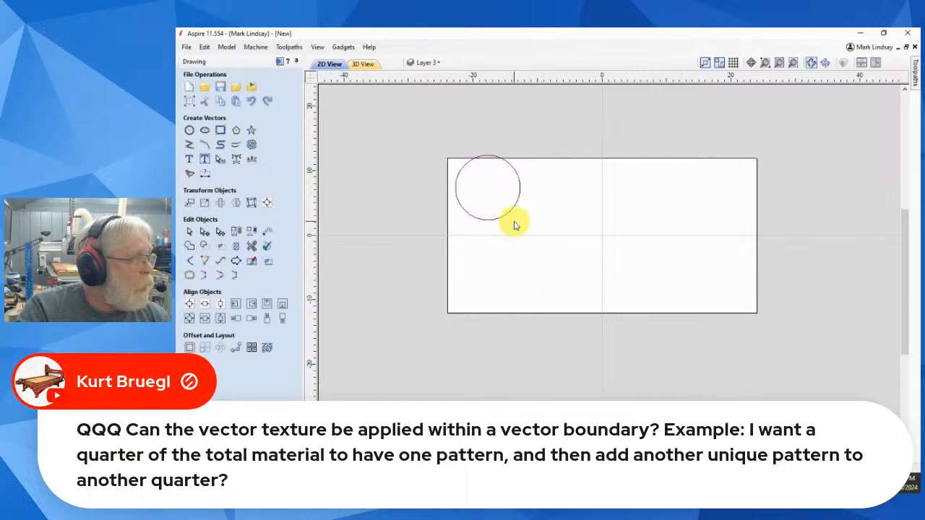
pyautogui.click(510, 217)
pyautogui.click(508, 214)
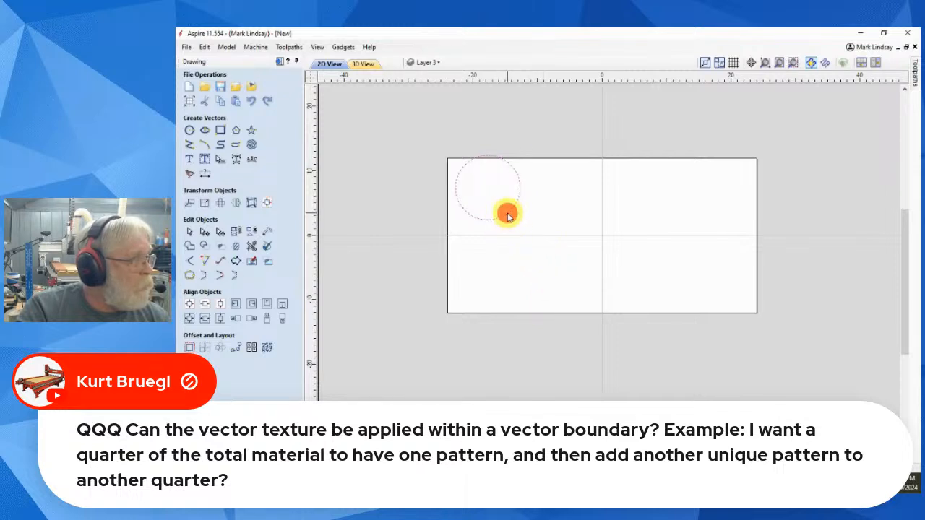
pyautogui.moveTo(488, 188); pyautogui.dragTo(517, 203)
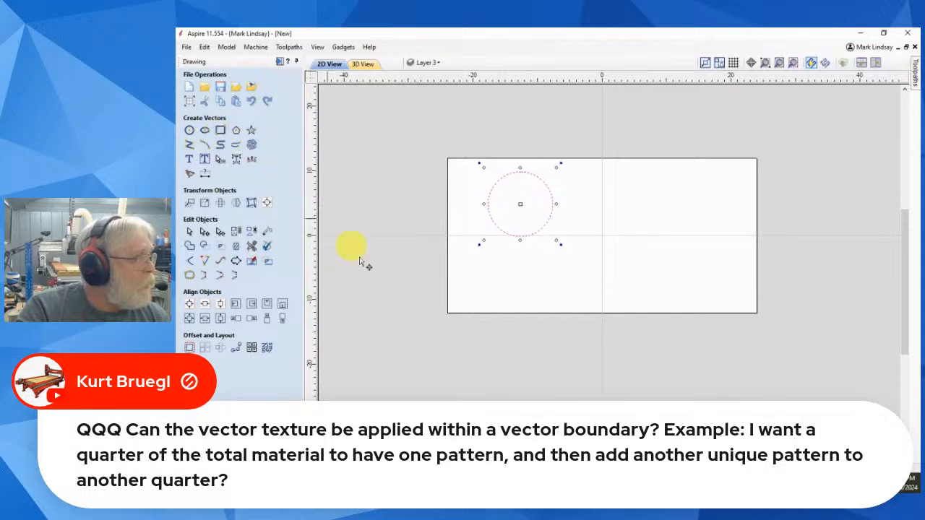
pyautogui.click(423, 349)
# Draw a square-cornered rectangle about 17 inches wide and 6 inches high in the board's lower-right quarter.
pyautogui.click(220, 130)
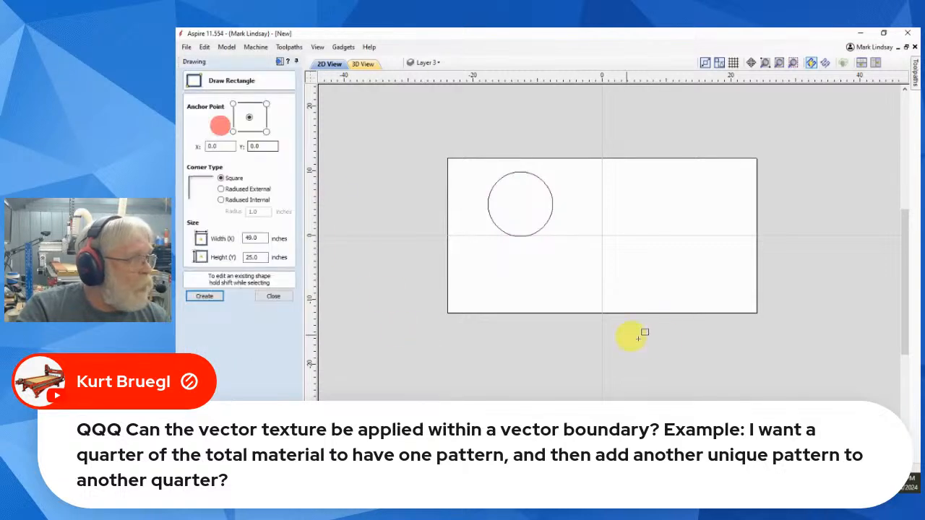
pyautogui.click(615, 253)
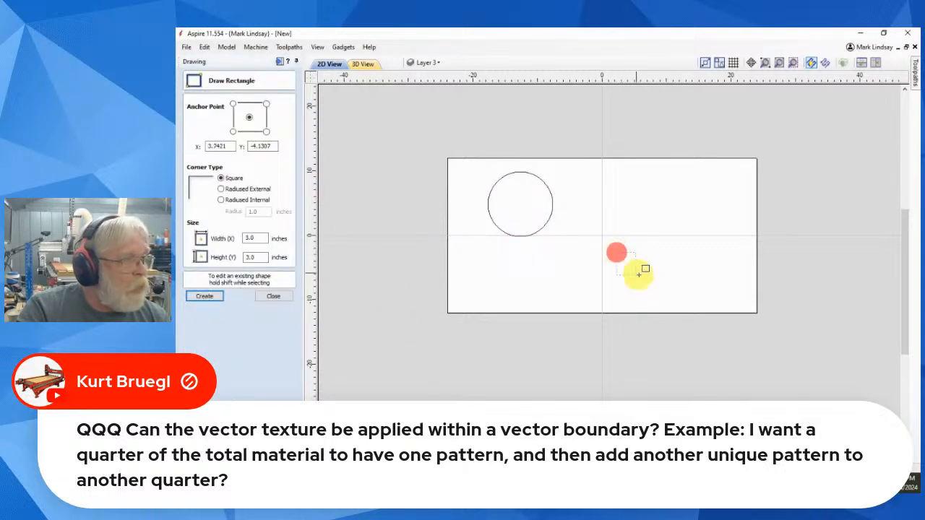
pyautogui.click(726, 291)
pyautogui.click(280, 299)
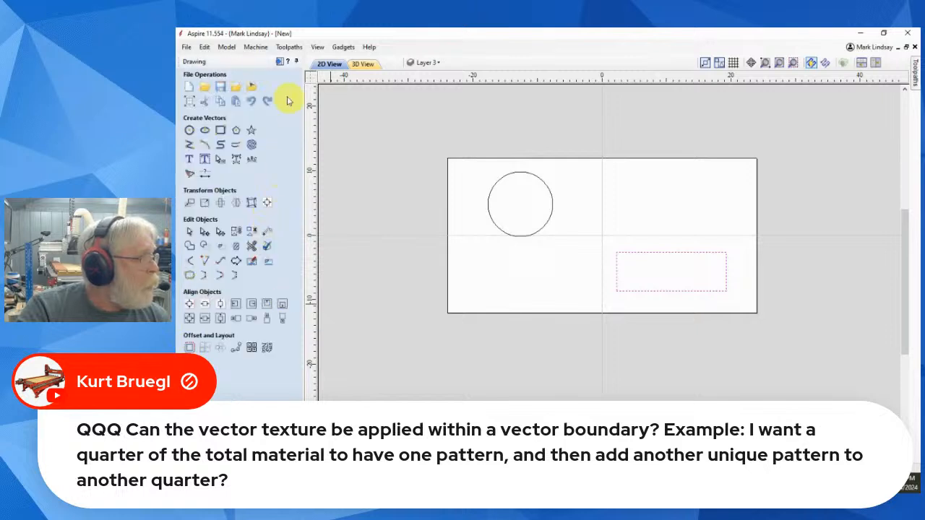
# Draw a three-sided polygon with a radius of about 4 inches in the board's upper-right quarter.
pyautogui.click(233, 129)
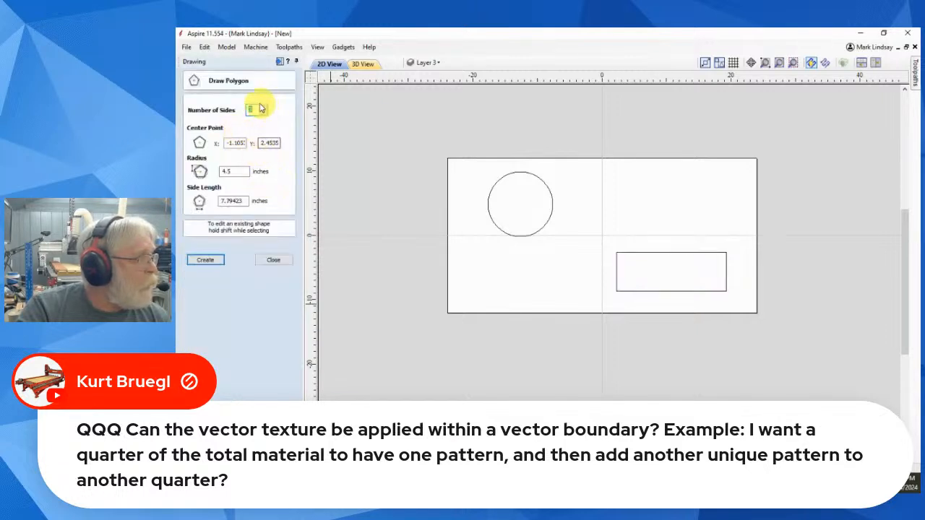
pyautogui.moveTo(669, 190); pyautogui.dragTo(697, 201)
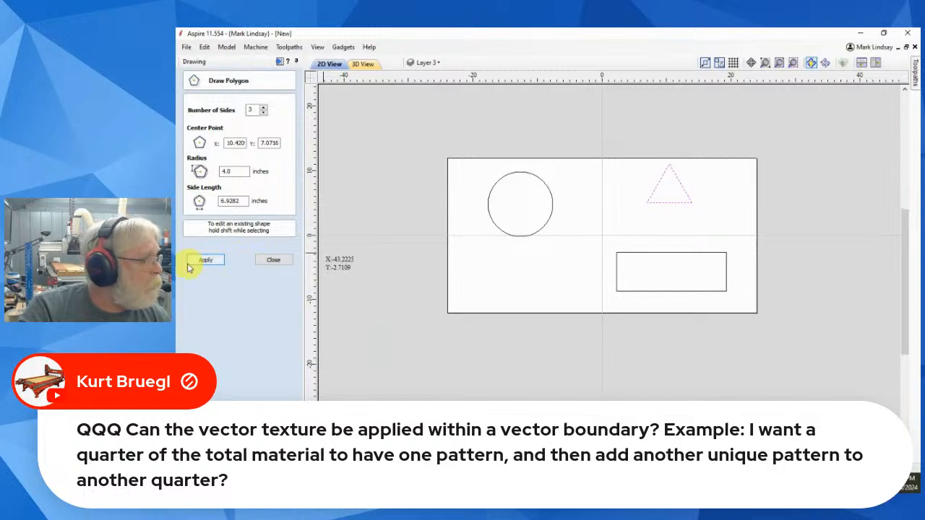
pyautogui.click(273, 261)
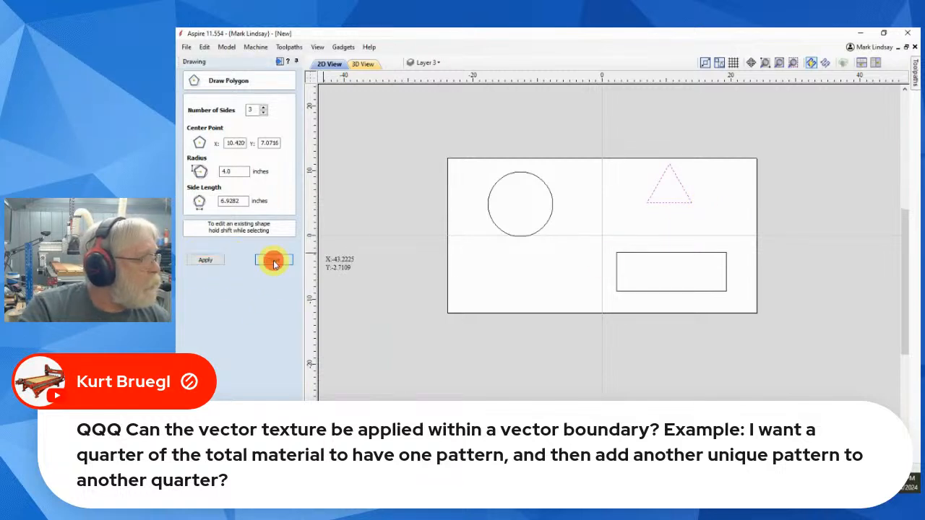
# Draw a five-pointed star below the circle in the board's lower-left quarter.
pyautogui.click(251, 132)
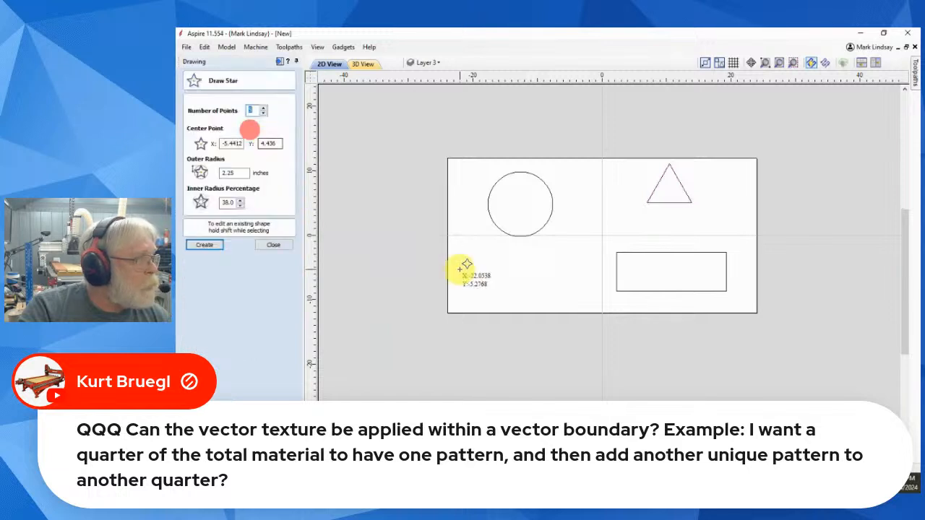
pyautogui.click(500, 269)
pyautogui.click(533, 275)
pyautogui.click(273, 245)
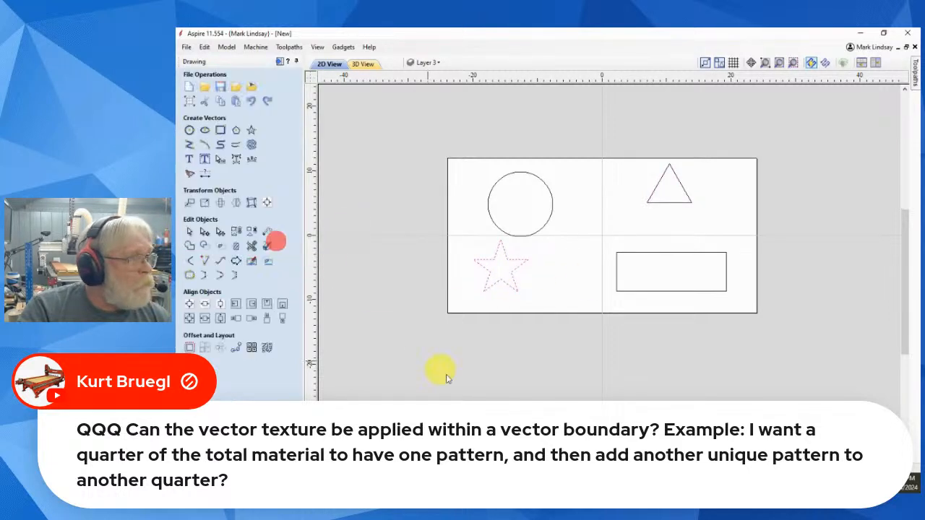
# Move the triangle slightly down and to the right within the board's upper-right quarter and deselect it.
pyautogui.click(685, 203)
pyautogui.click(685, 203)
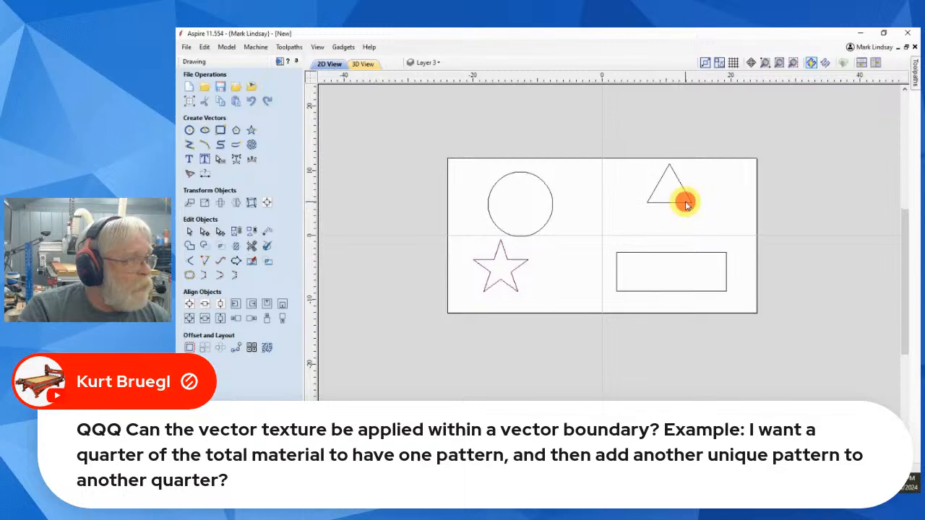
pyautogui.click(685, 206)
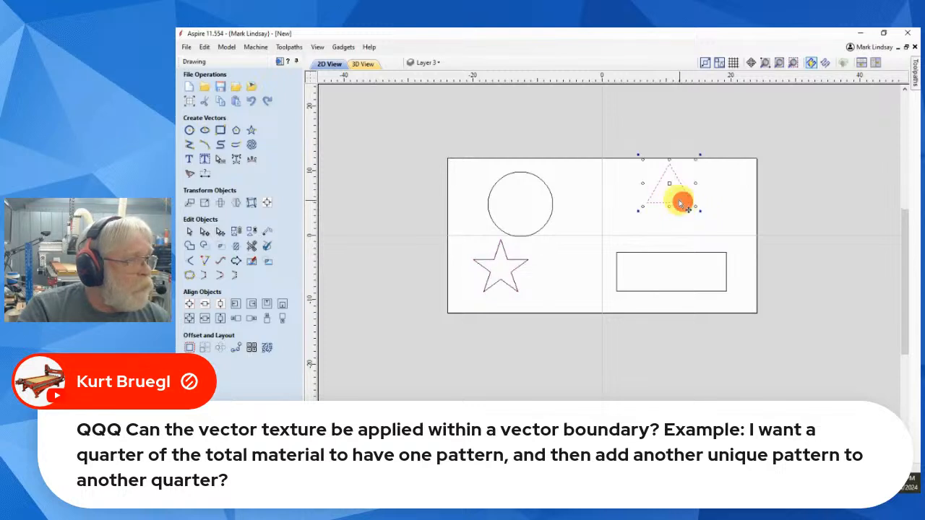
pyautogui.moveTo(667, 186); pyautogui.dragTo(681, 198)
pyautogui.scroll(2, 599, 206)
pyautogui.click(603, 207)
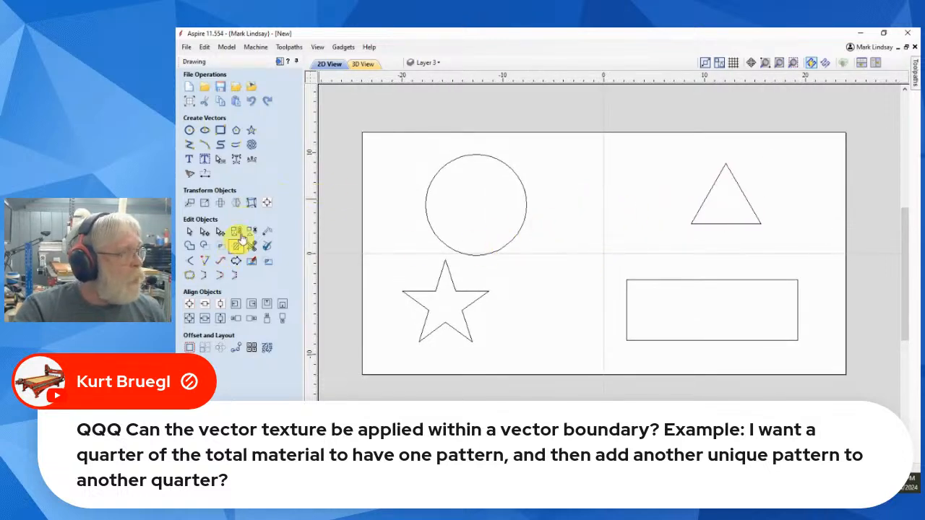
# Preview a vector texture inside the circle using the existing Create Vector Texture settings.
pyautogui.click(250, 143)
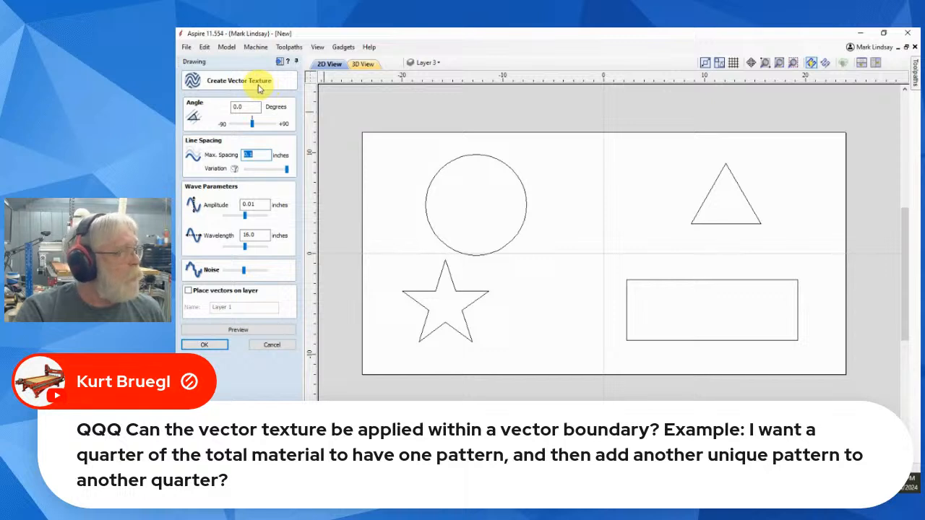
pyautogui.click(526, 214)
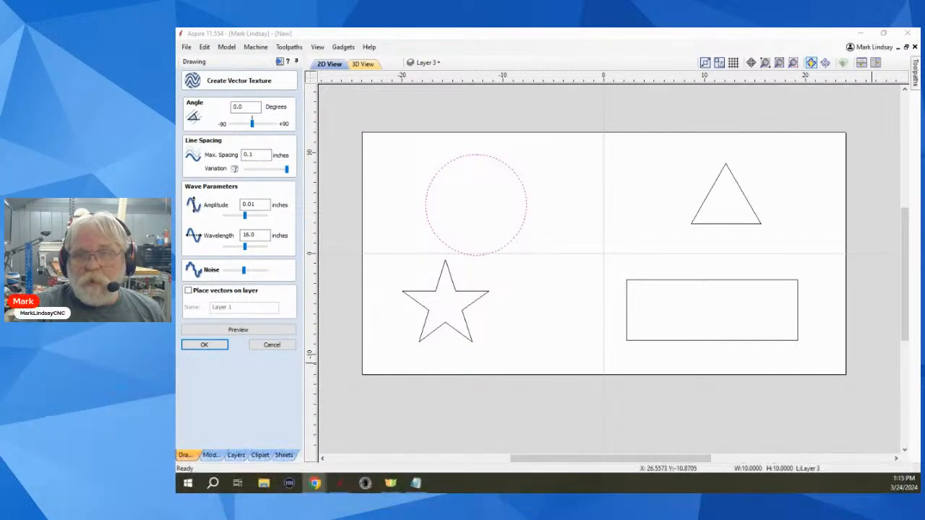
pyautogui.click(242, 332)
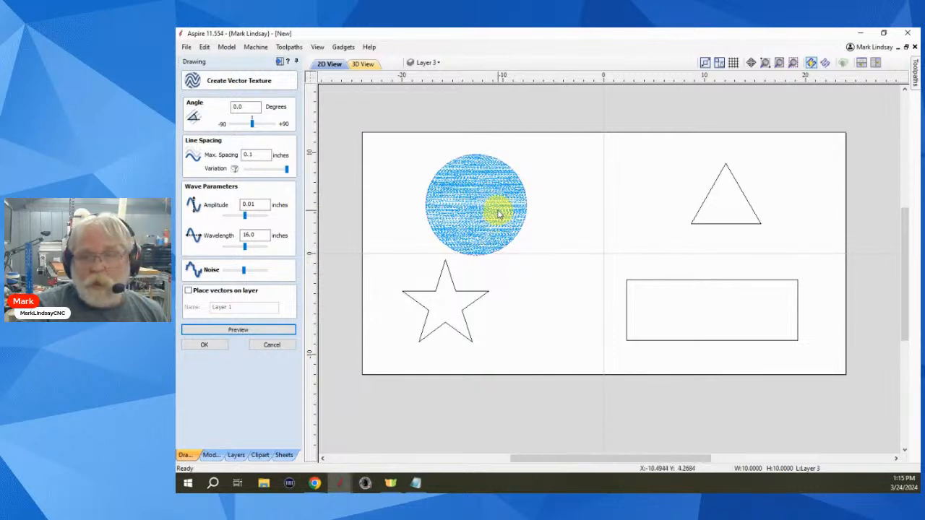
# Preview a vector texture inside the rectangle with 0.125-inch maximum spacing, minimum variation, 0.05-inch amplitude and minimum noise.
pyautogui.click(700, 282)
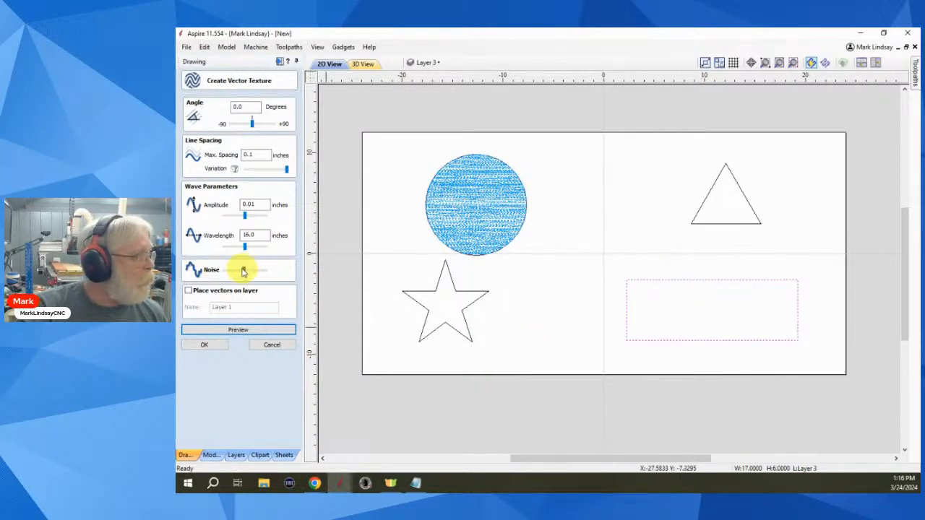
pyautogui.moveTo(244, 271); pyautogui.dragTo(225, 270)
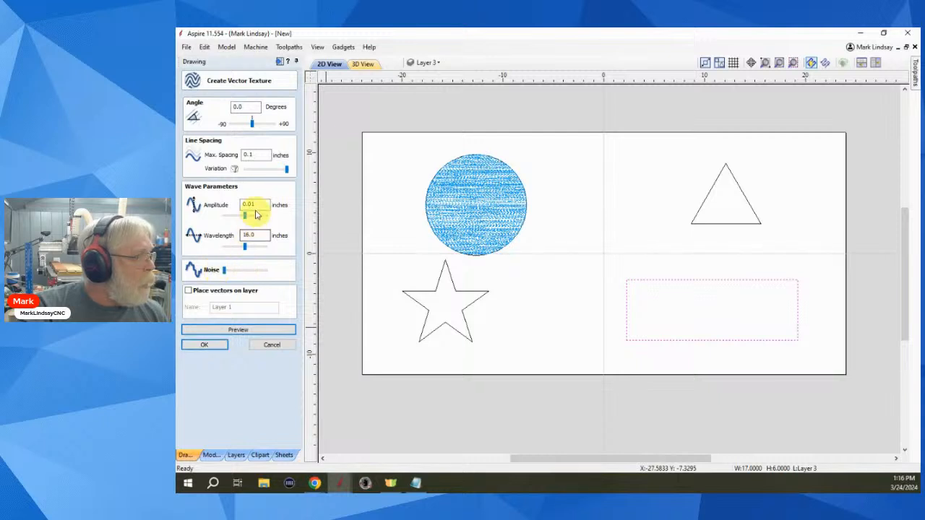
pyautogui.moveTo(287, 170); pyautogui.dragTo(246, 169)
pyautogui.doubleClick(250, 155)
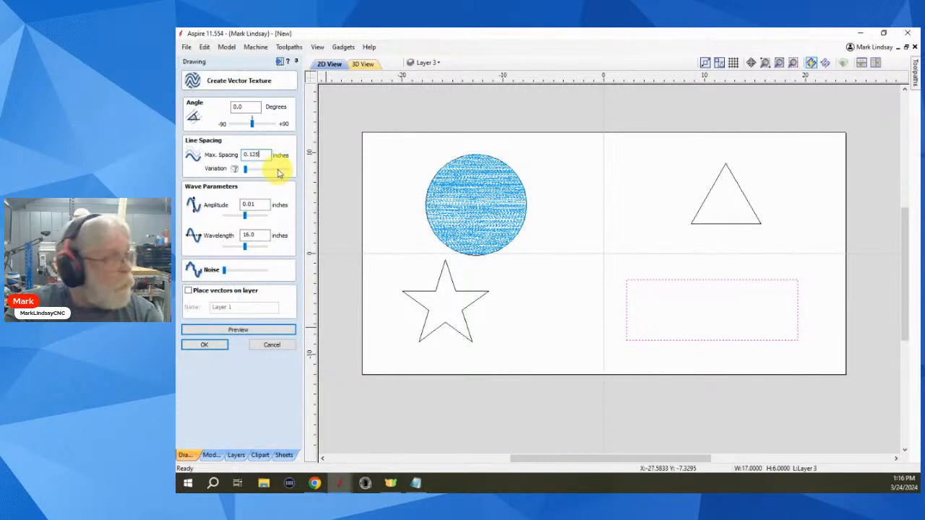
pyautogui.doubleClick(248, 205)
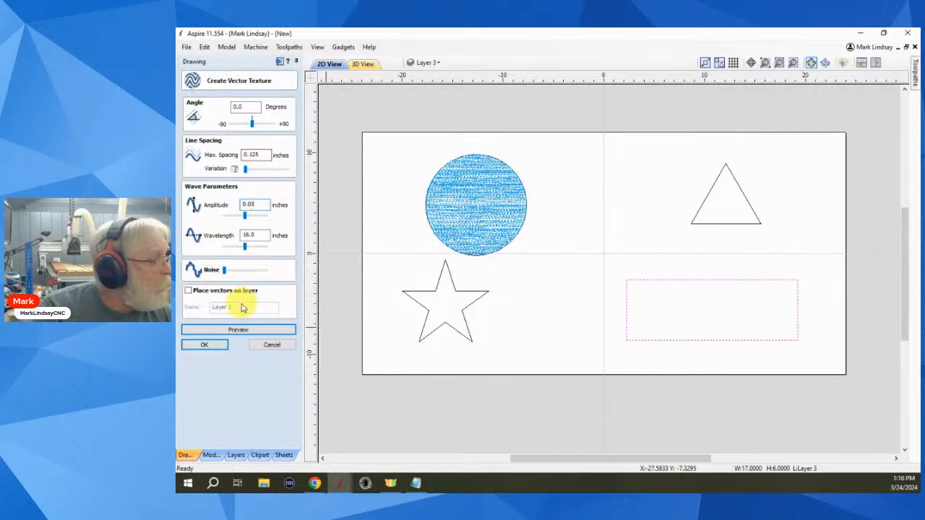
pyautogui.click(240, 331)
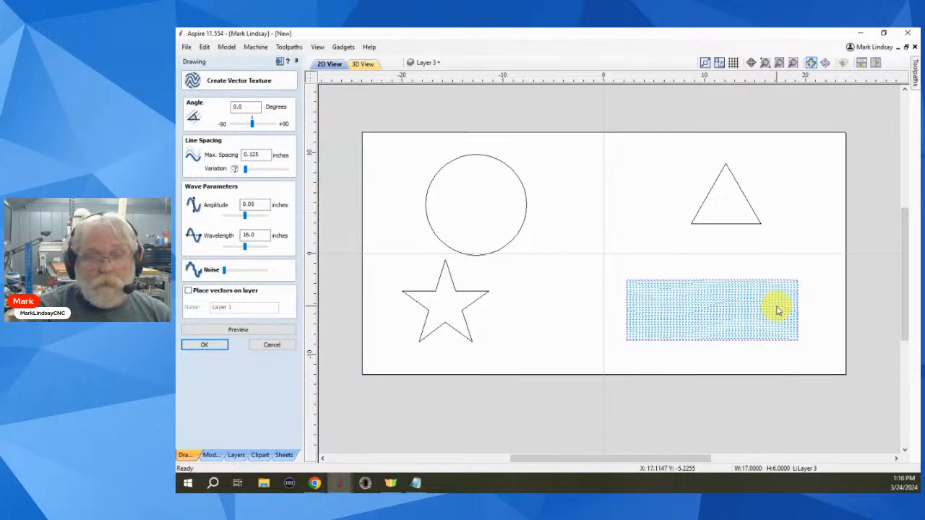
# Apply a vector texture to the triangle with near-maximum variation, 1-inch amplitude and a 0.64-inch wavelength.
pyautogui.click(740, 214)
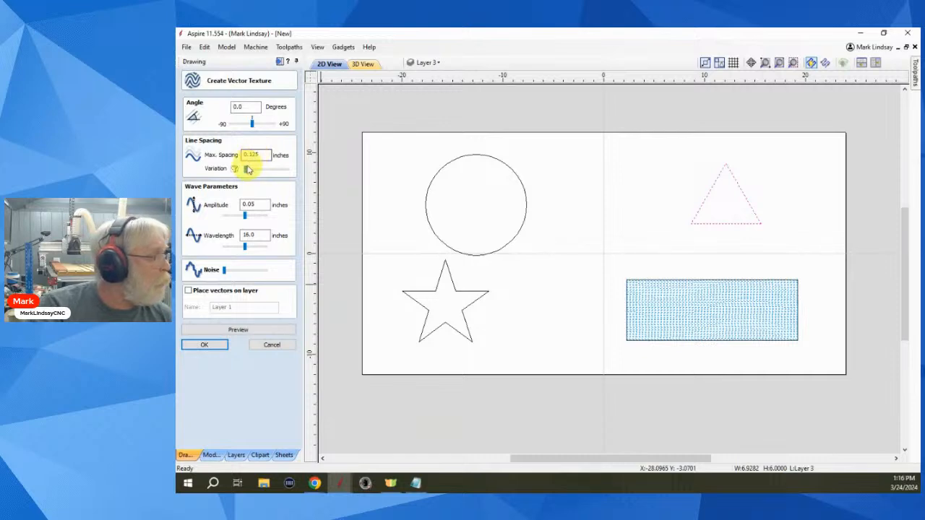
pyautogui.moveTo(245, 170); pyautogui.dragTo(279, 171)
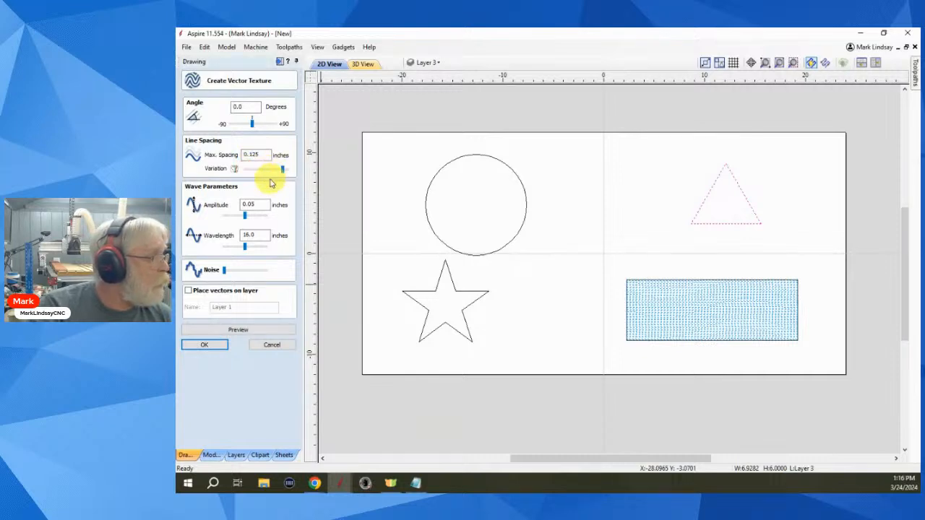
pyautogui.doubleClick(256, 204)
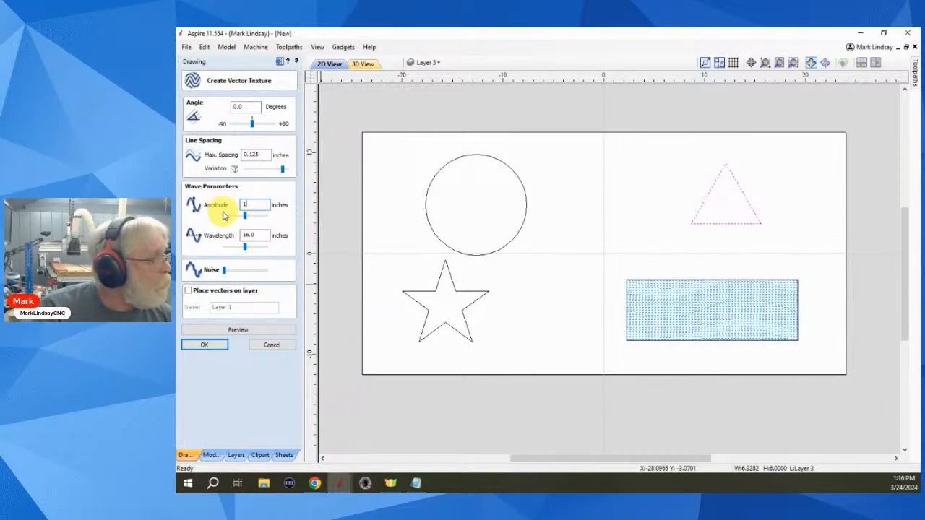
pyautogui.moveTo(245, 249); pyautogui.dragTo(228, 252)
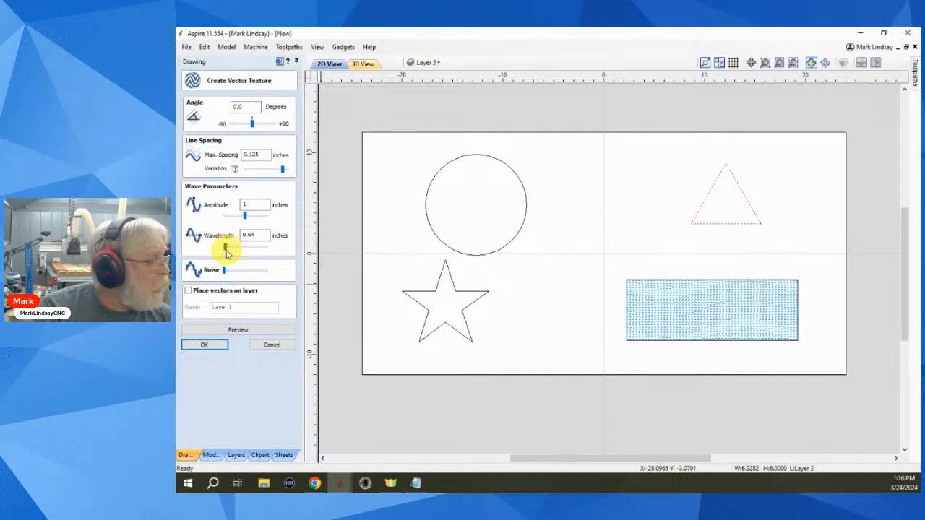
pyautogui.click(238, 330)
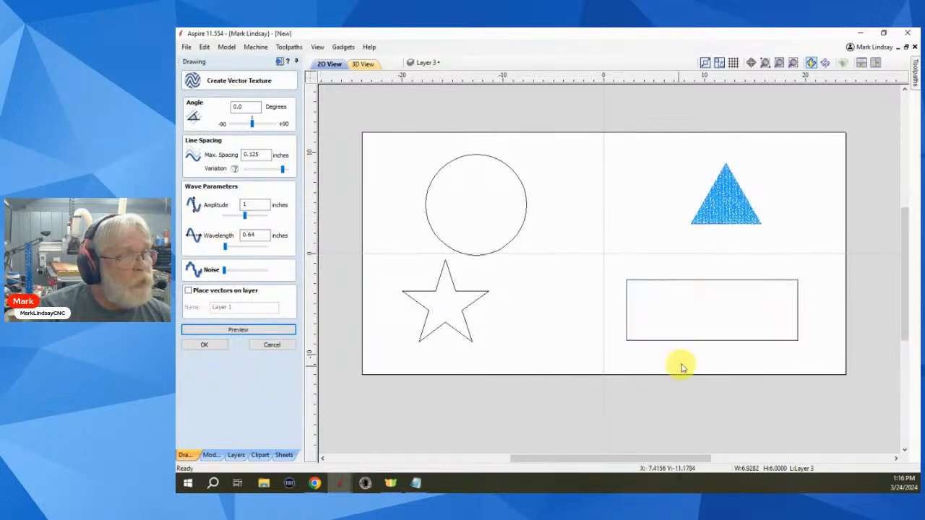
pyautogui.click(668, 225)
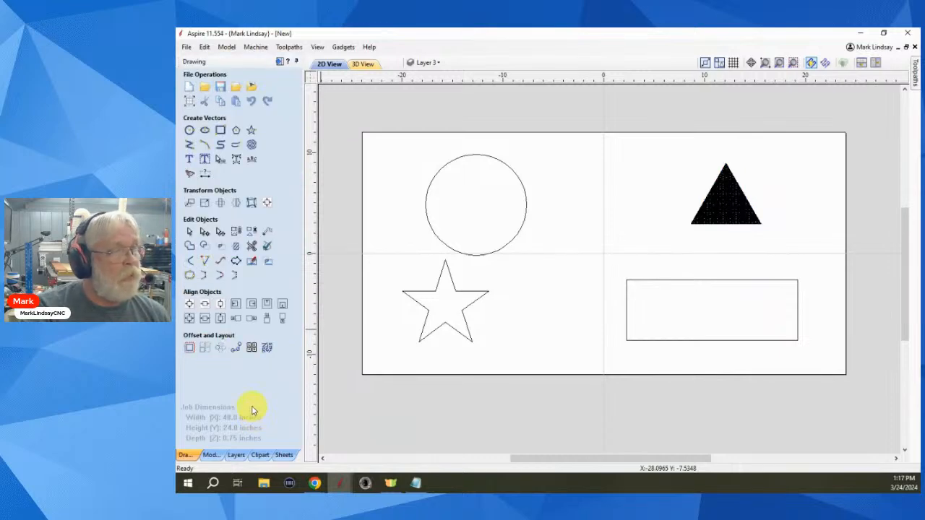
# Reopen the triangle's texture and create it in the circle instead, with medium variation, 1.32-inch amplitude, 3.52-inch wavelength and above-medium noise.
pyautogui.click(723, 199)
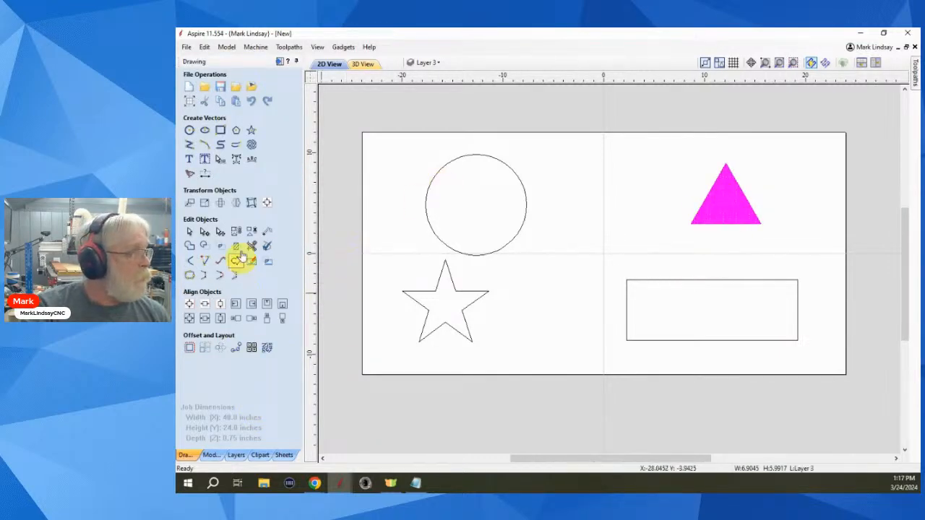
pyautogui.click(251, 144)
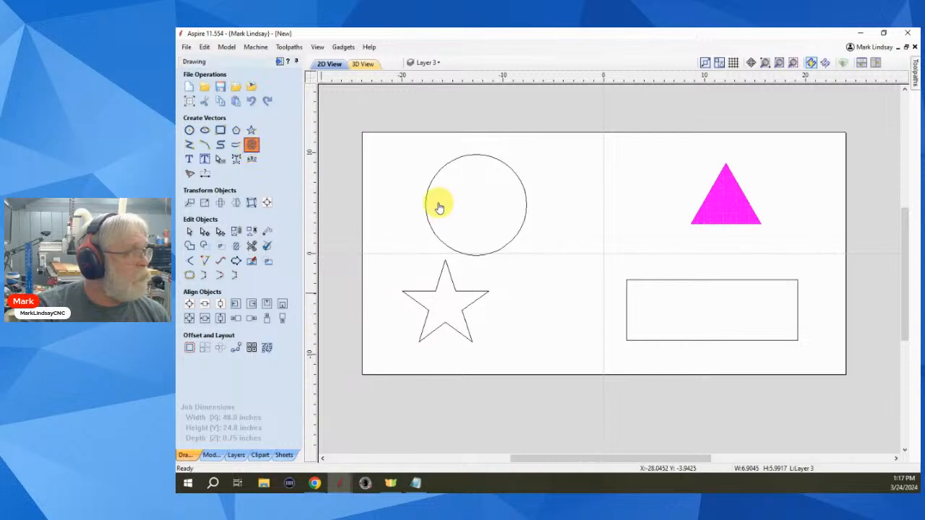
pyautogui.click(439, 207)
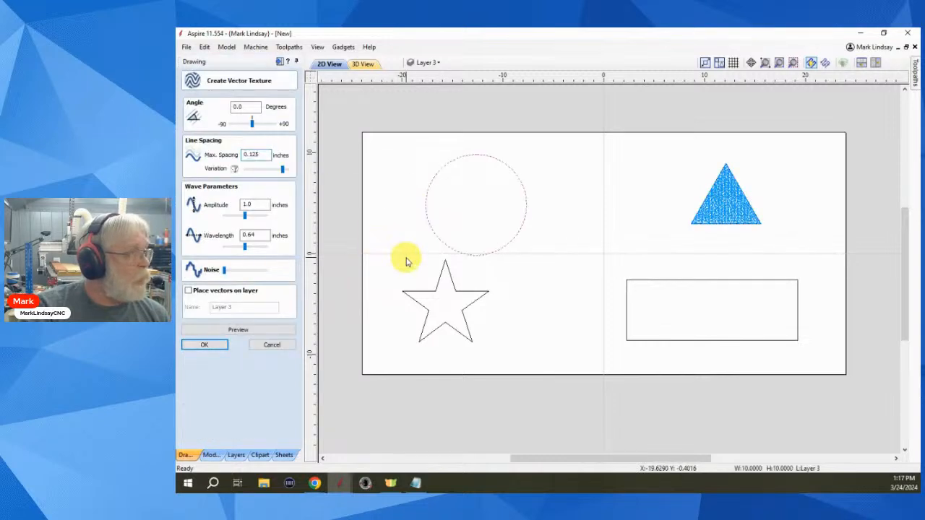
pyautogui.moveTo(282, 170); pyautogui.dragTo(262, 171)
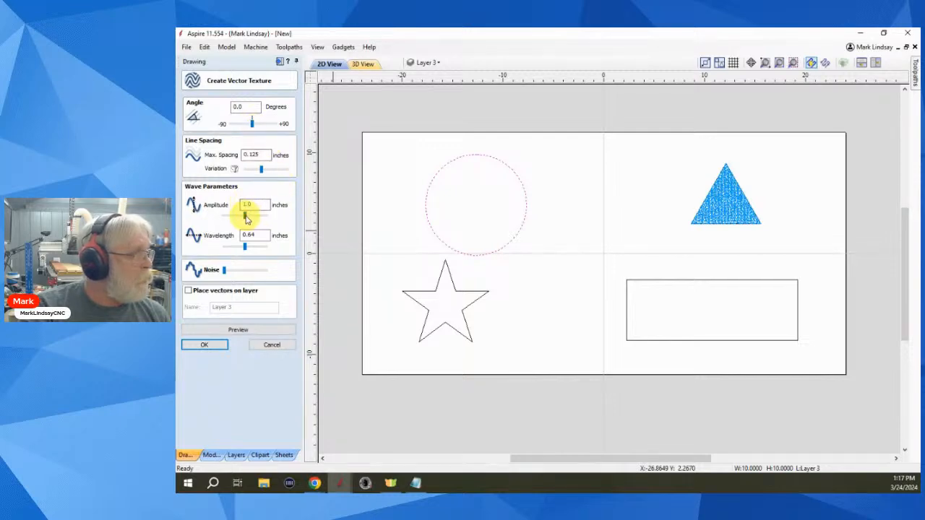
pyautogui.moveTo(247, 216); pyautogui.dragTo(252, 219)
pyautogui.moveTo(228, 269); pyautogui.dragTo(228, 248)
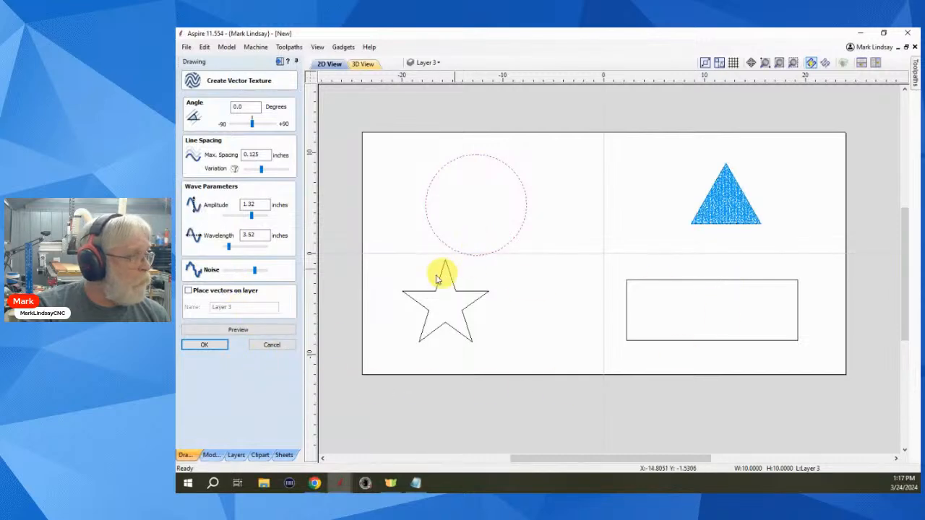
pyautogui.click(238, 330)
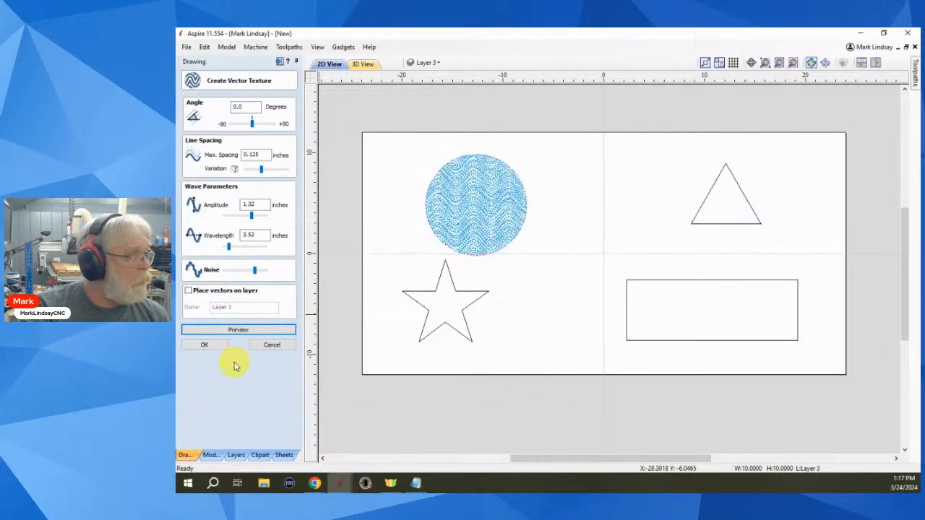
pyautogui.click(204, 345)
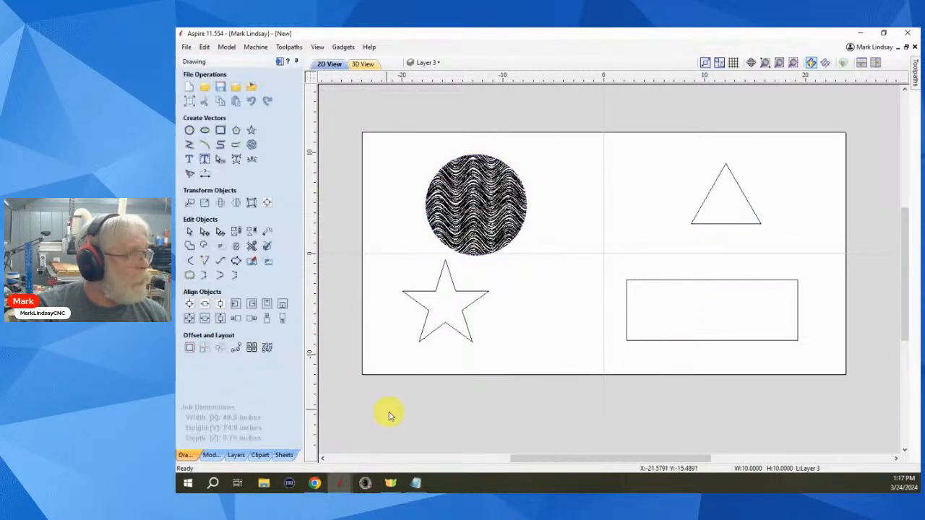
pyautogui.click(564, 305)
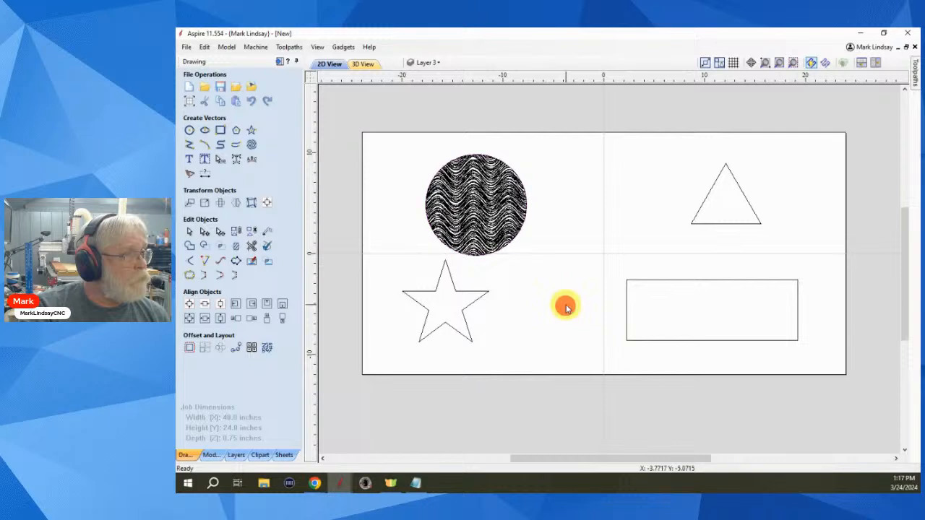
# Create a vector texture inside the triangle with 1-inch amplitude, 16-inch wavelength and noise reduced to near minimum.
pyautogui.click(729, 196)
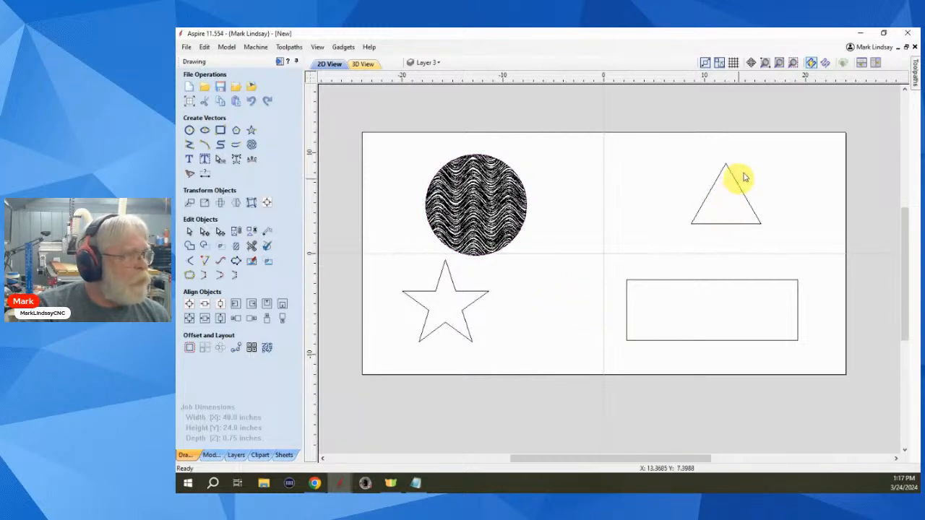
pyautogui.click(619, 229)
pyautogui.click(729, 221)
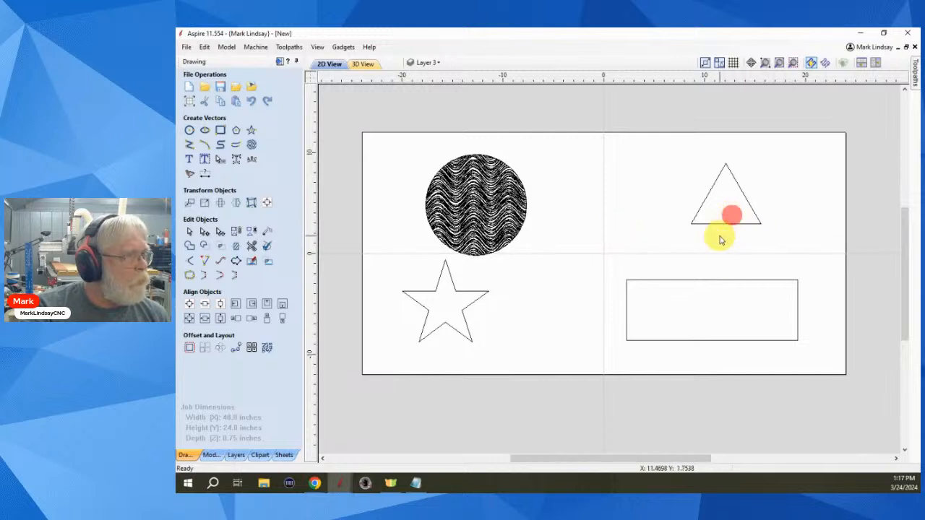
pyautogui.click(251, 144)
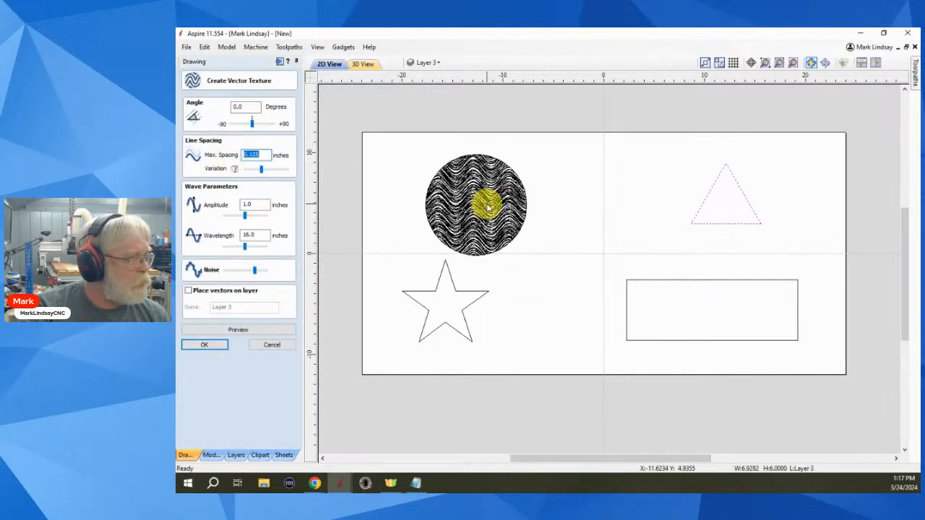
pyautogui.moveTo(254, 270); pyautogui.dragTo(230, 270)
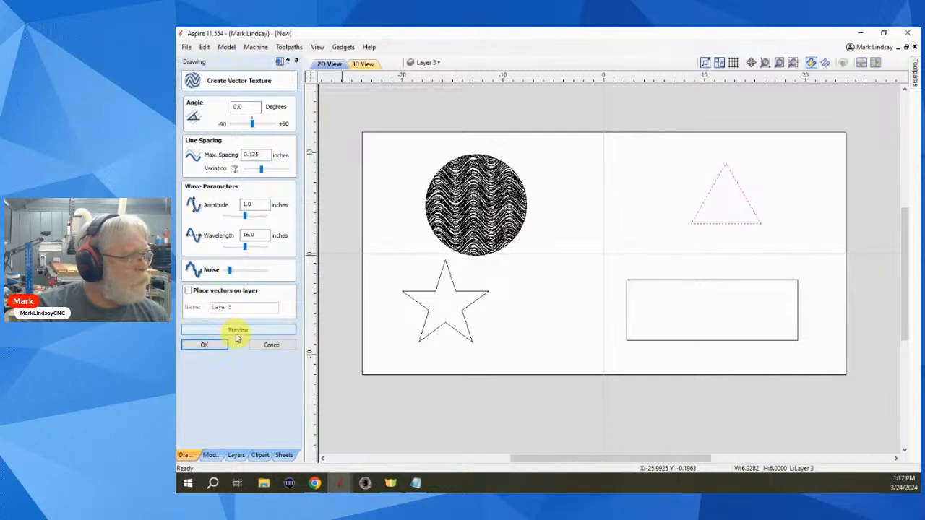
pyautogui.click(237, 330)
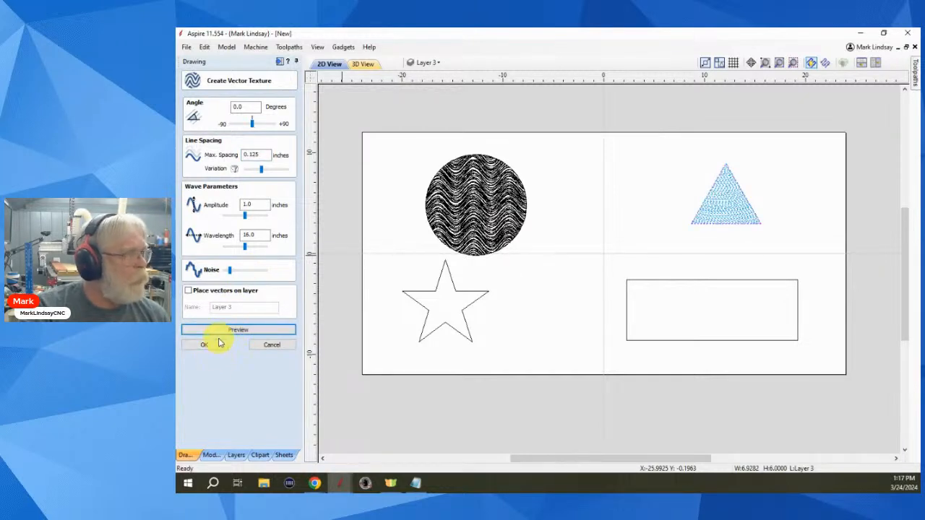
pyautogui.click(211, 345)
pyautogui.click(562, 310)
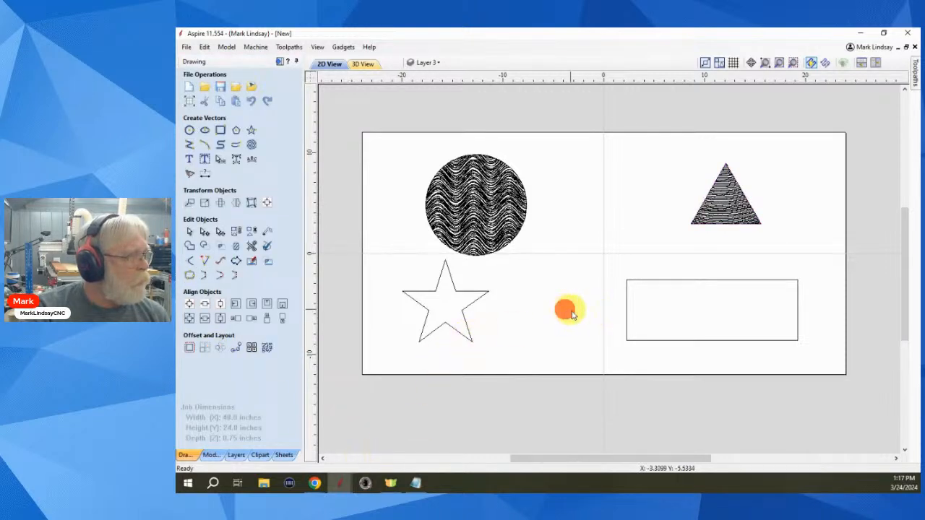
# Create a vector texture inside the star with maximum spacing variation, an angle of about -44 degrees and increased noise.
pyautogui.click(480, 327)
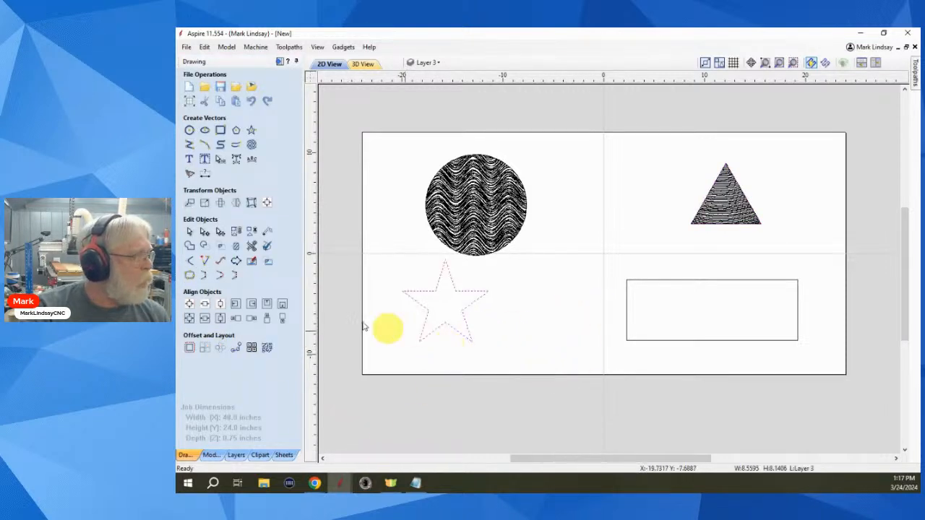
pyautogui.click(251, 144)
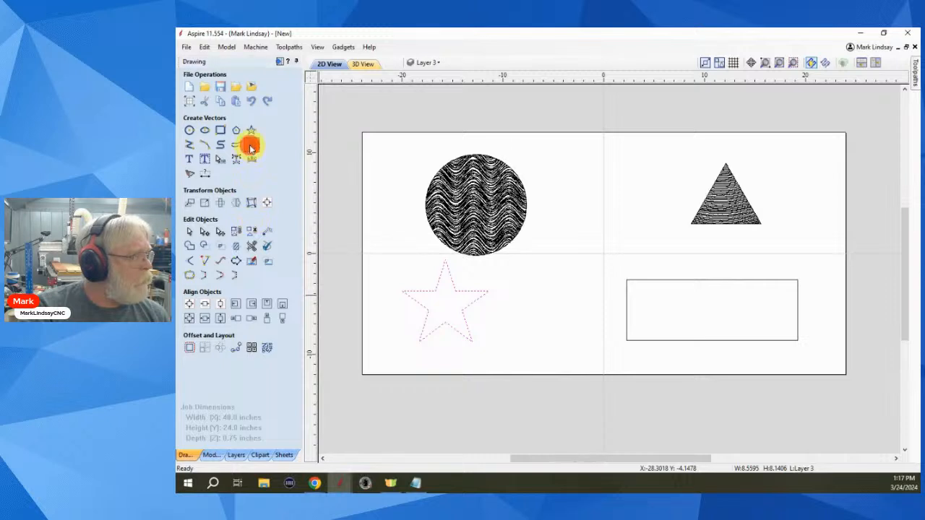
pyautogui.moveTo(262, 174); pyautogui.dragTo(286, 170)
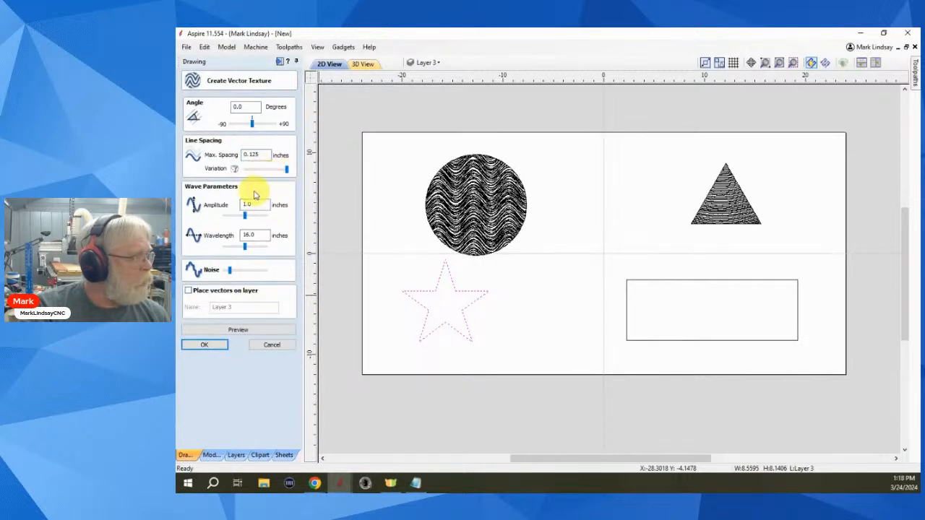
pyautogui.moveTo(252, 124); pyautogui.dragTo(243, 127)
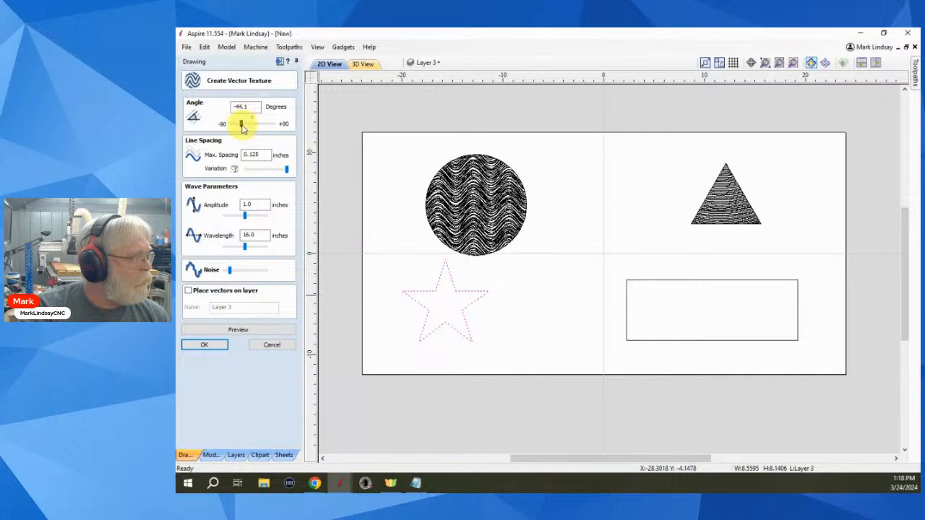
pyautogui.moveTo(230, 269); pyautogui.dragTo(258, 272)
pyautogui.click(239, 329)
pyautogui.click(206, 344)
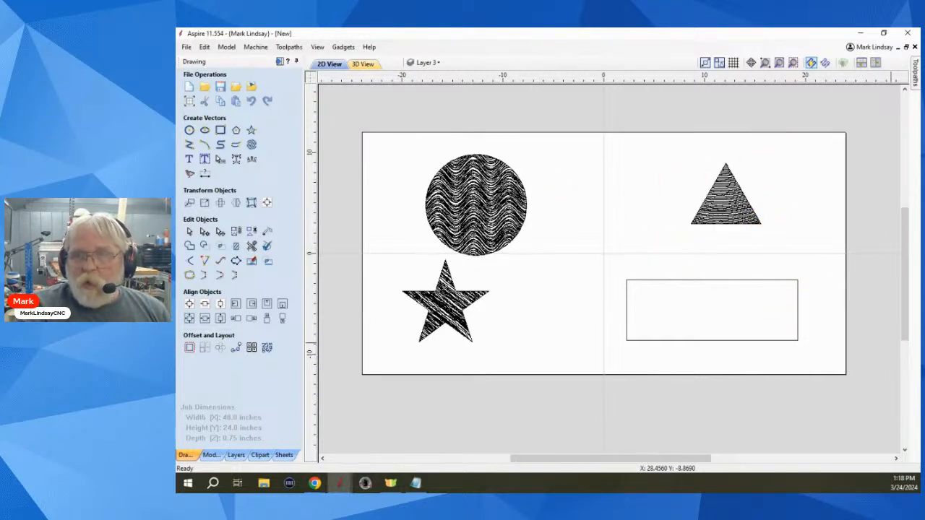
# Move the star together with its texture over the circle and back to the empty area below the circle.
pyautogui.click(314, 483)
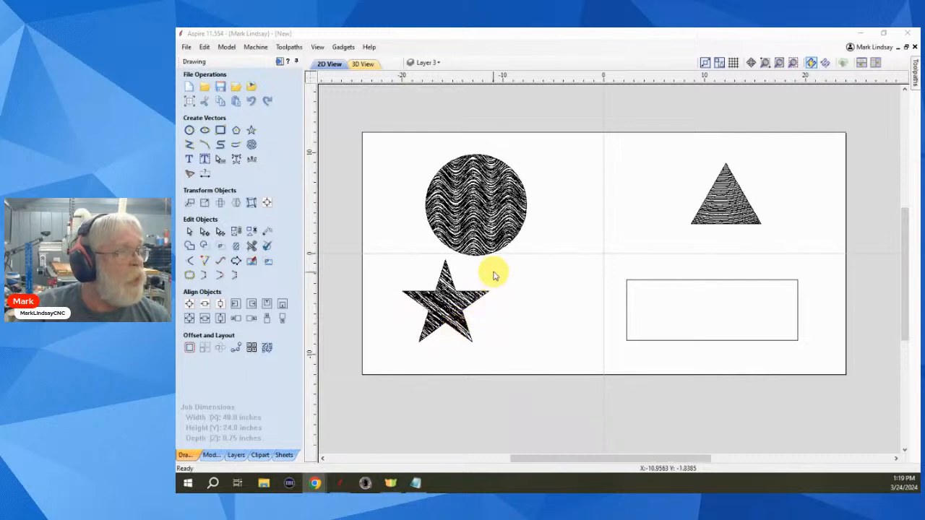
pyautogui.moveTo(501, 278); pyautogui.dragTo(394, 355)
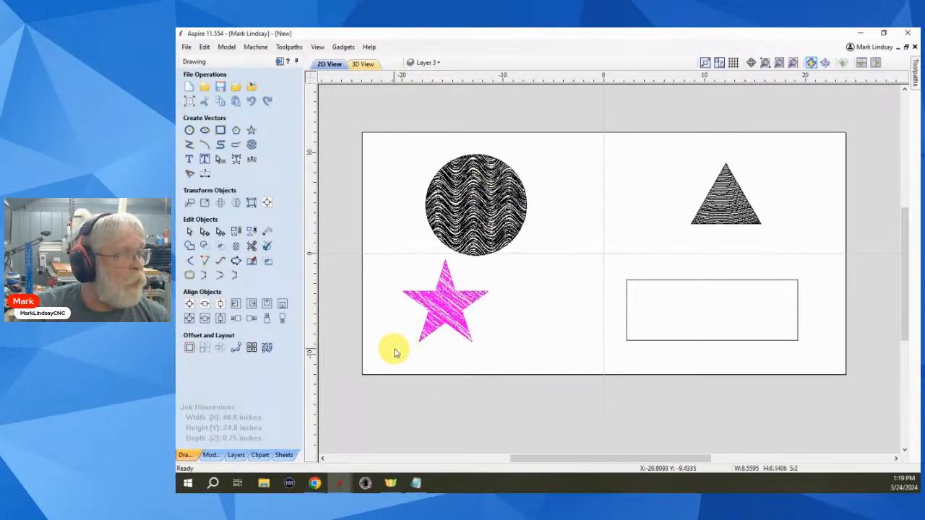
pyautogui.click(440, 307)
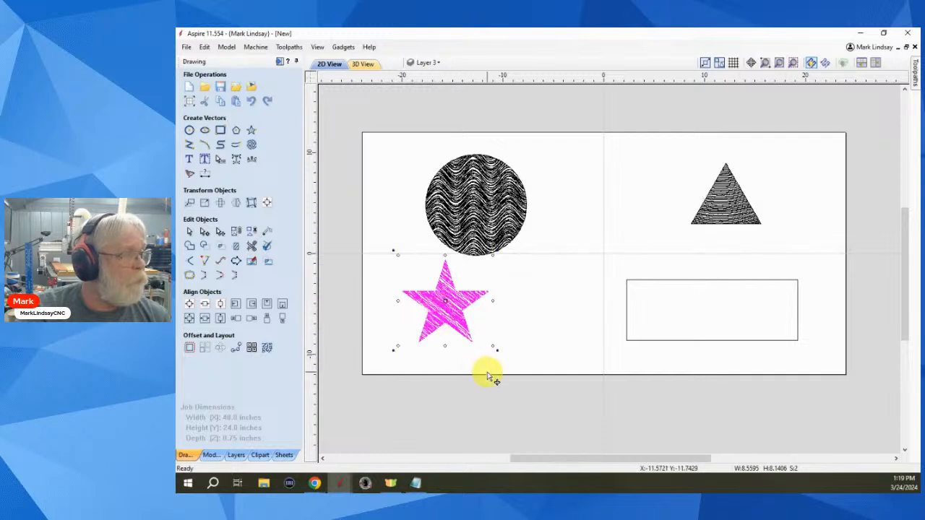
pyautogui.moveTo(442, 300); pyautogui.dragTo(476, 200)
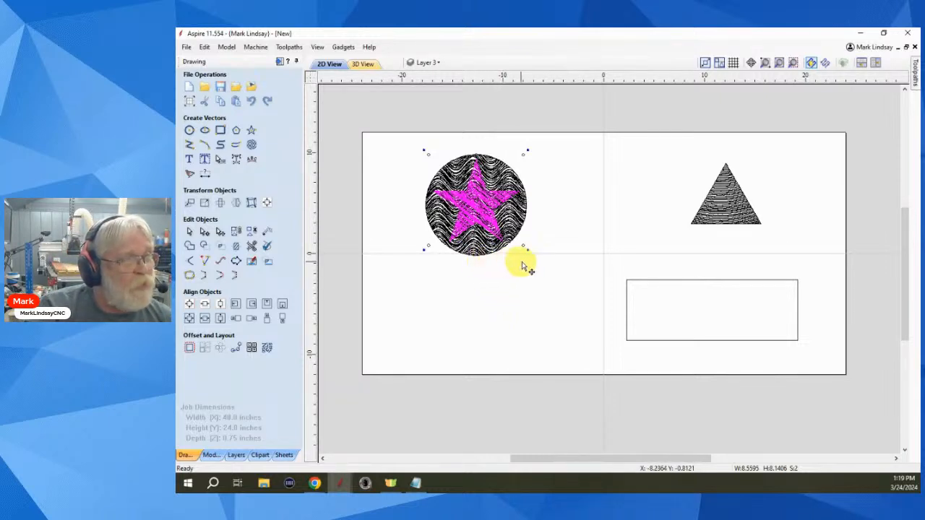
pyautogui.click(474, 200)
pyautogui.moveTo(475, 199); pyautogui.dragTo(465, 312)
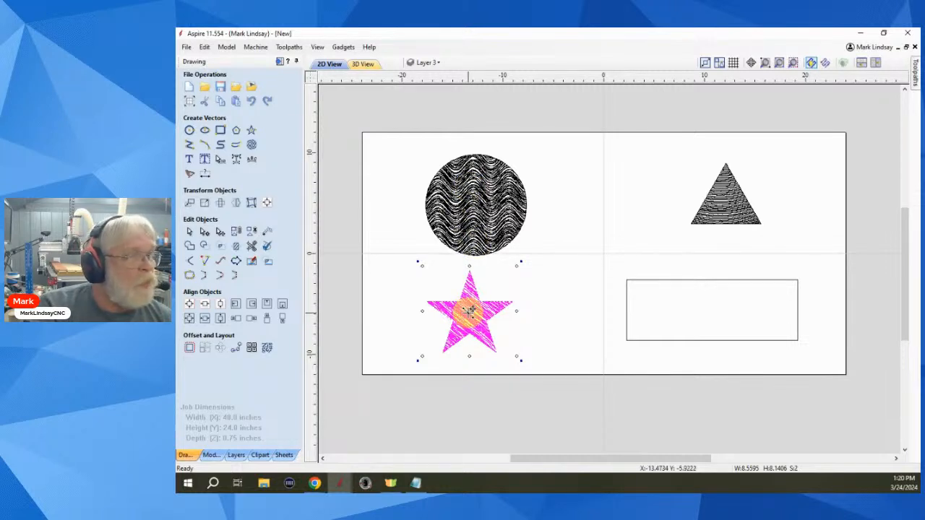
# Select the star's texture, the circle's texture and the star's texture again to compare them as separate groups.
pyautogui.click(557, 229)
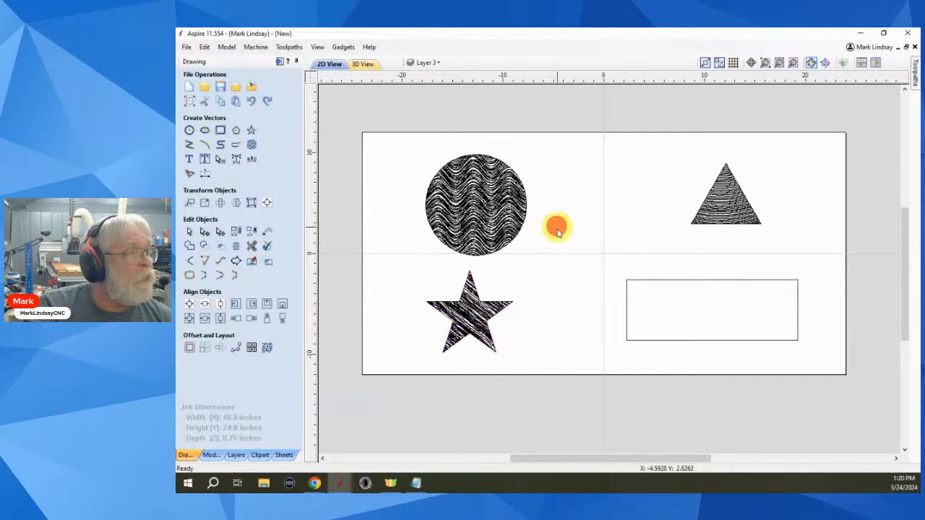
pyautogui.click(497, 316)
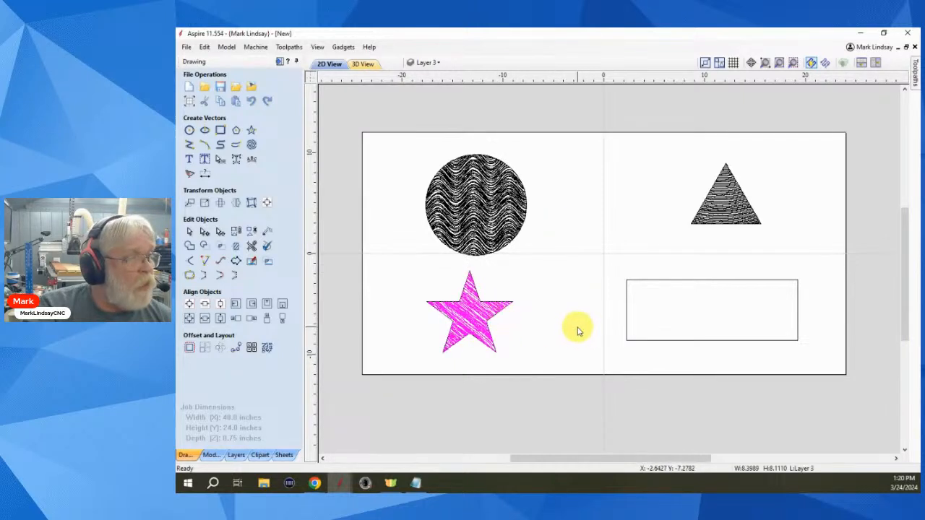
pyautogui.click(504, 249)
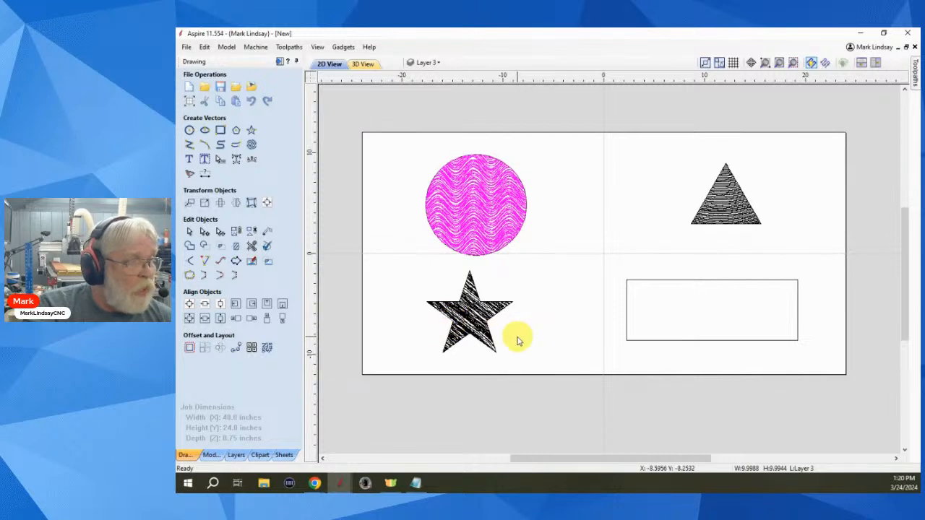
pyautogui.click(475, 316)
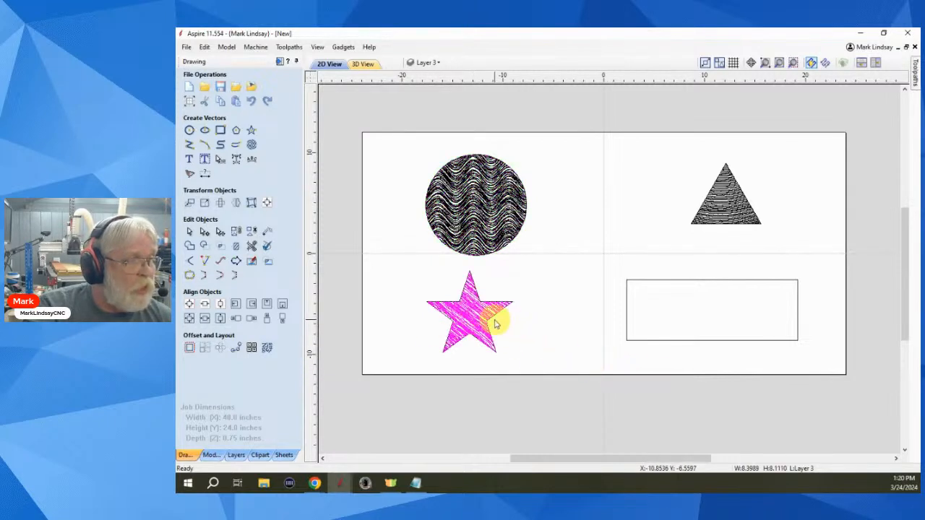
# Move the star together with its texture onto the centre of the textured circle and clear the selection.
pyautogui.moveTo(561, 282); pyautogui.dragTo(451, 359)
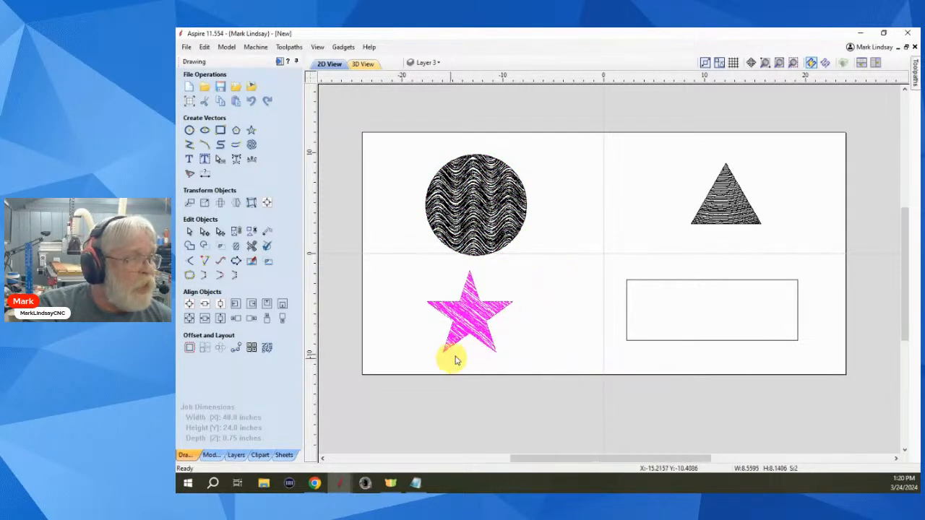
pyautogui.click(479, 320)
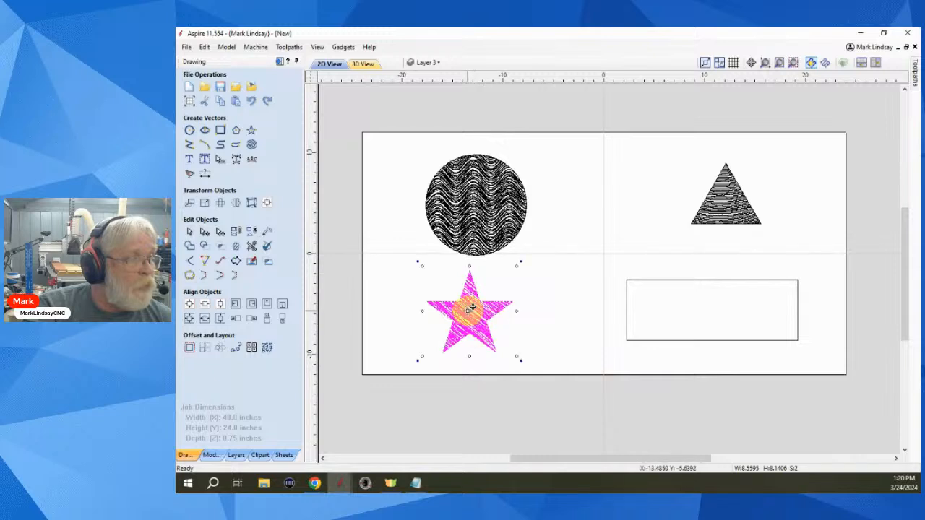
pyautogui.moveTo(470, 316); pyautogui.dragTo(475, 204)
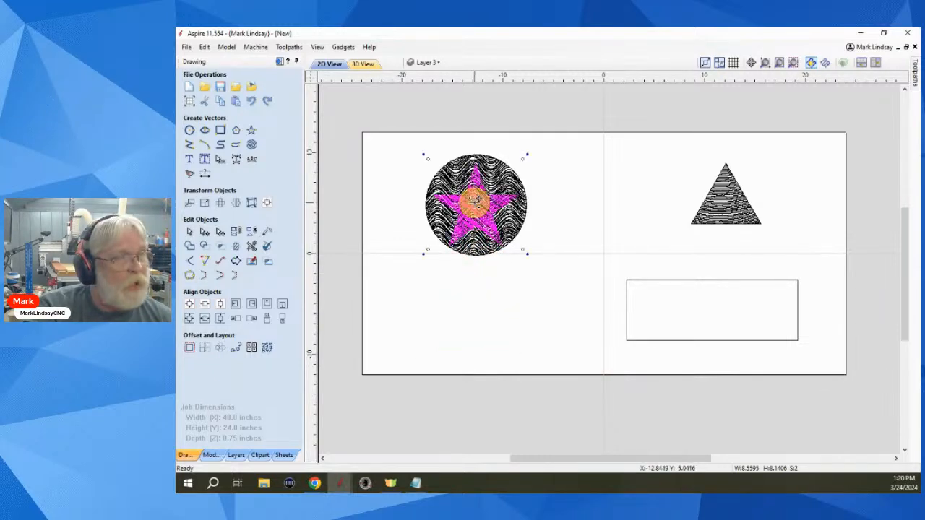
pyautogui.click(551, 335)
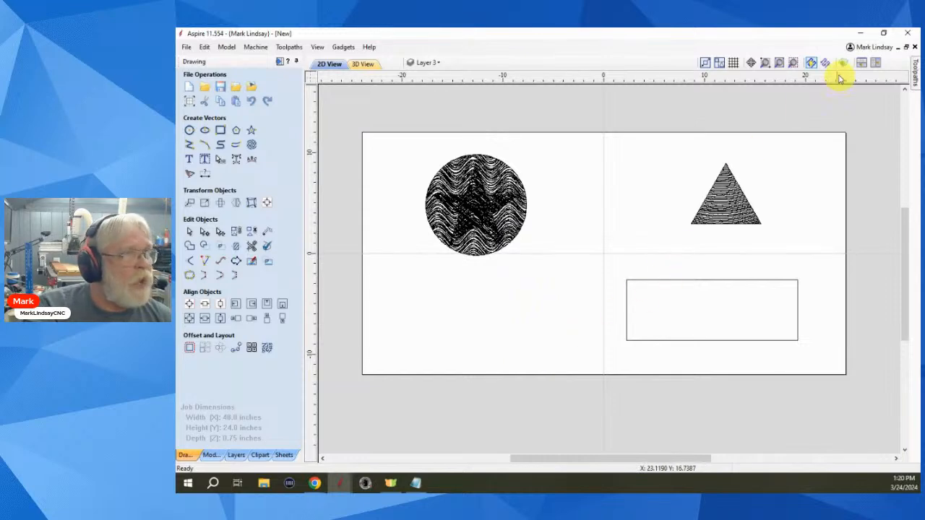
# Switch to the other Aspire window containing the carved name sign, show its vectors in 2D and deselect the lettering.
pyautogui.click(861, 34)
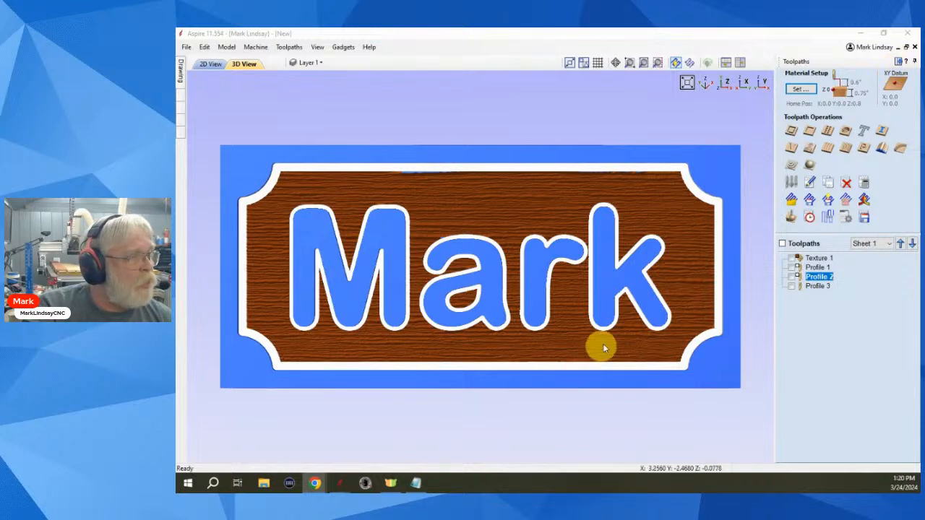
pyautogui.click(210, 65)
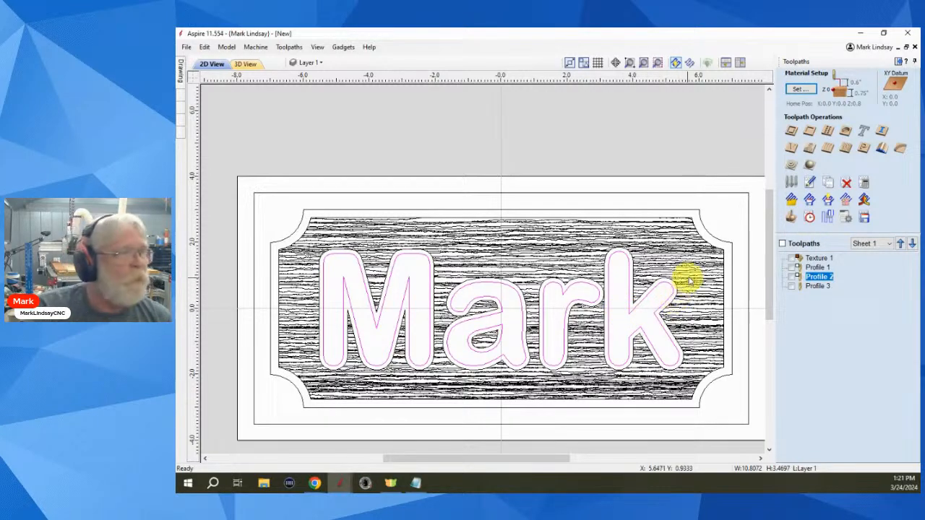
pyautogui.click(666, 151)
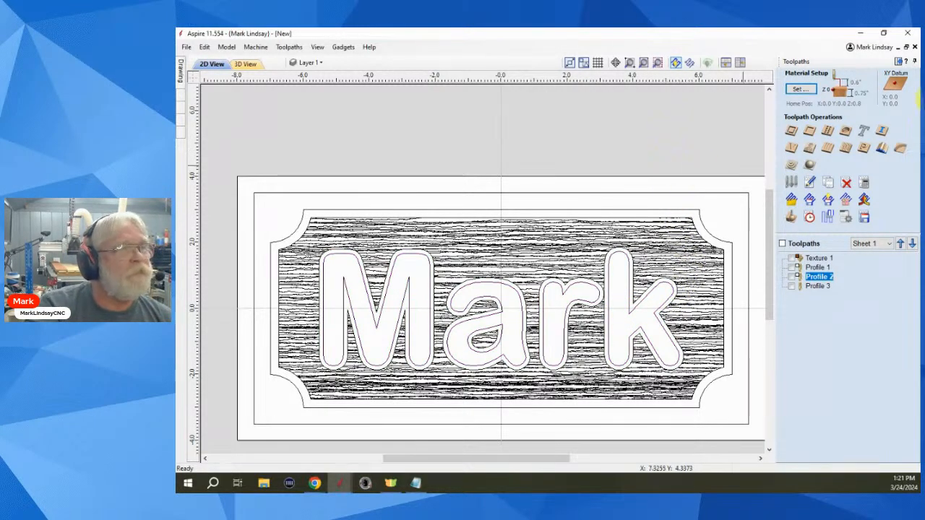